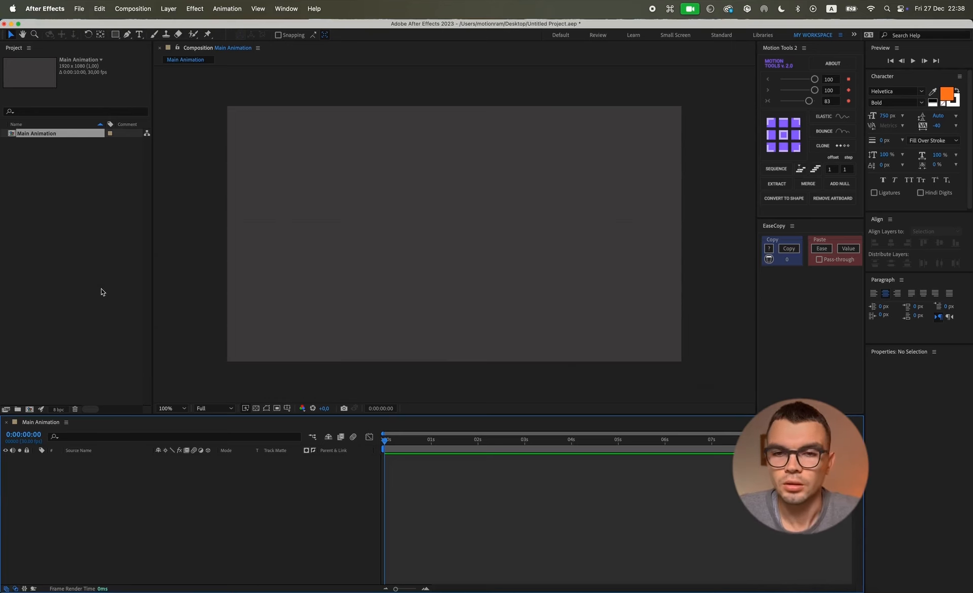
Create a new shape layer in the Main Animation composition and add a rectangle path to it
right_click(108, 461)
mouse_move(157, 471)
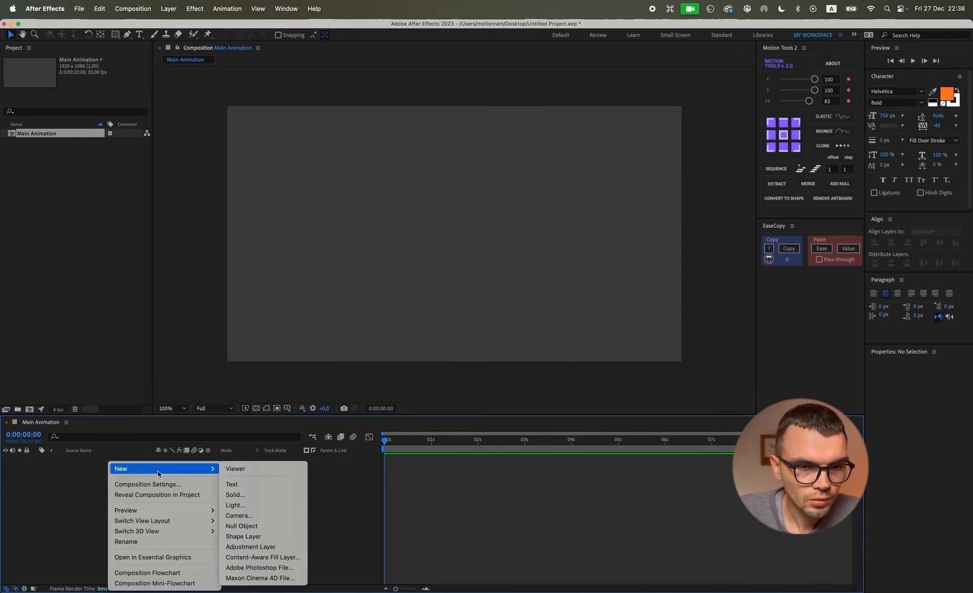
click(259, 539)
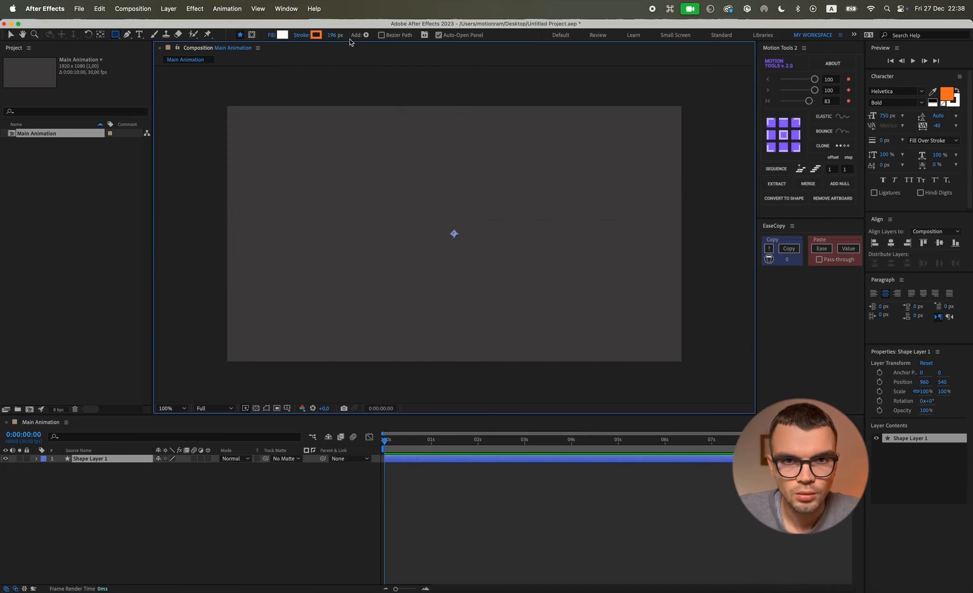
click(366, 35)
click(388, 60)
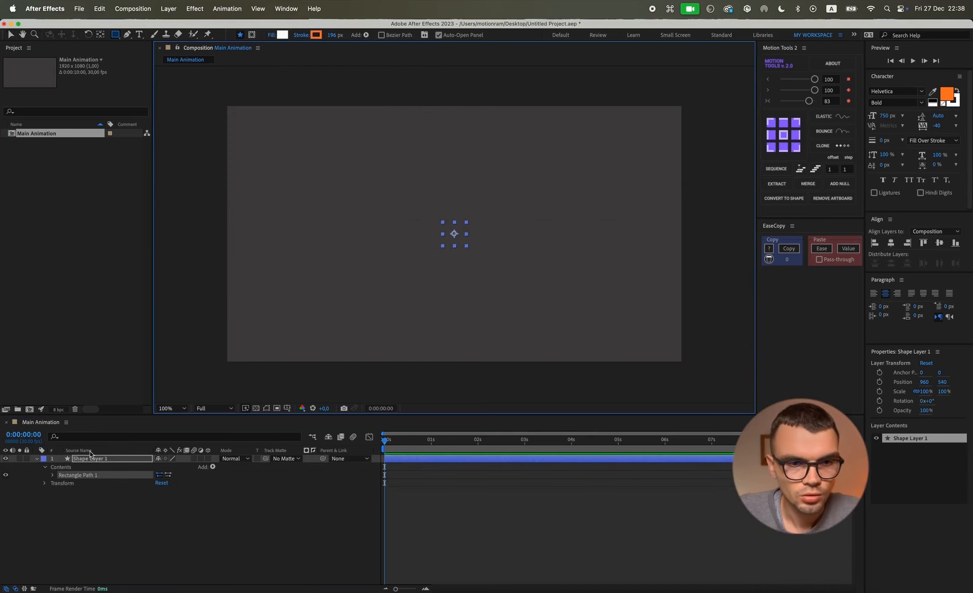
Set the rectangle path's width to 4000 with its height unlinked
click(54, 475)
click(170, 482)
text(4000)
key(Return)
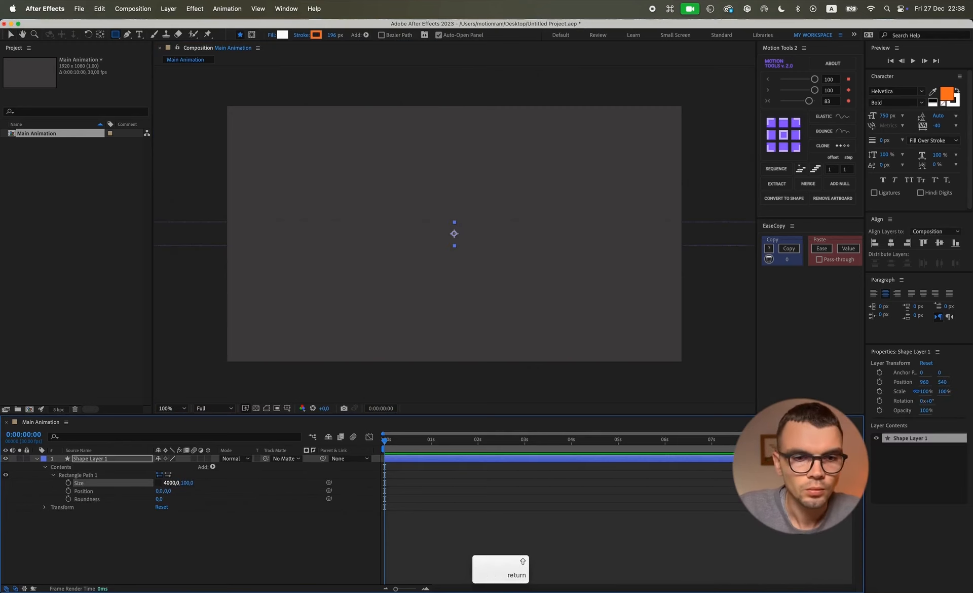
scroll(534, 262, down, 1)
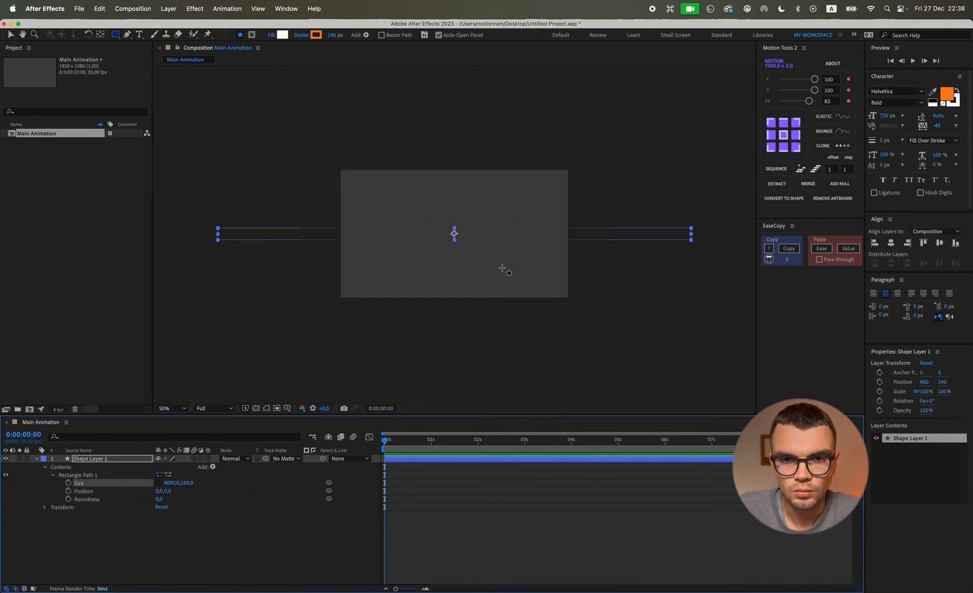
key(/)
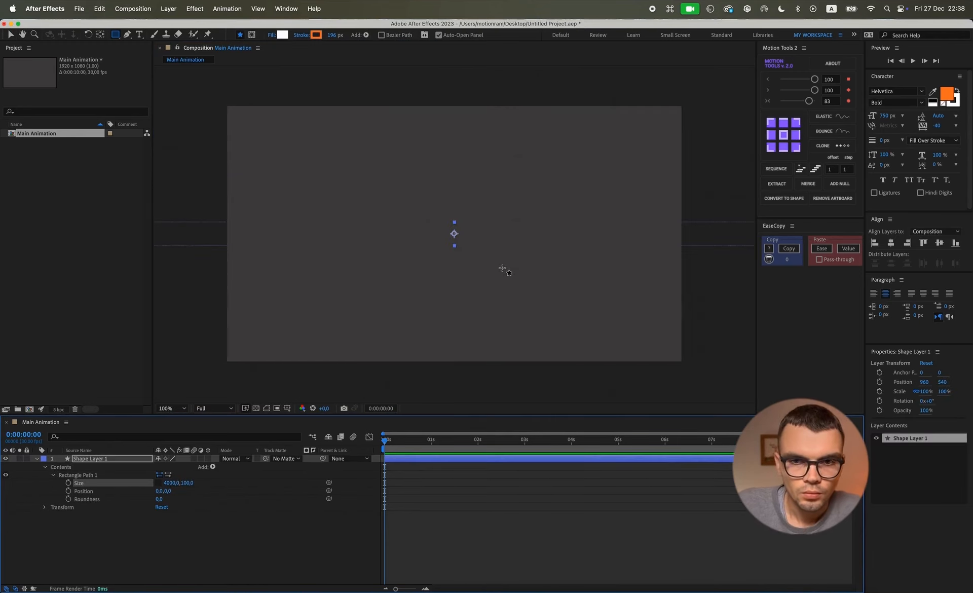
Set the rectangle path's height to 2000
click(187, 483)
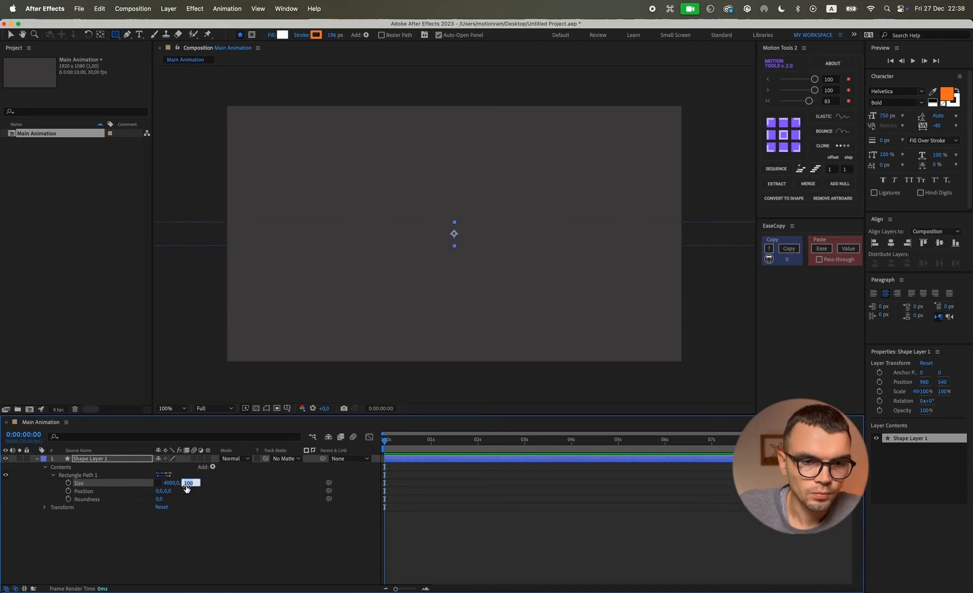
text(2000)
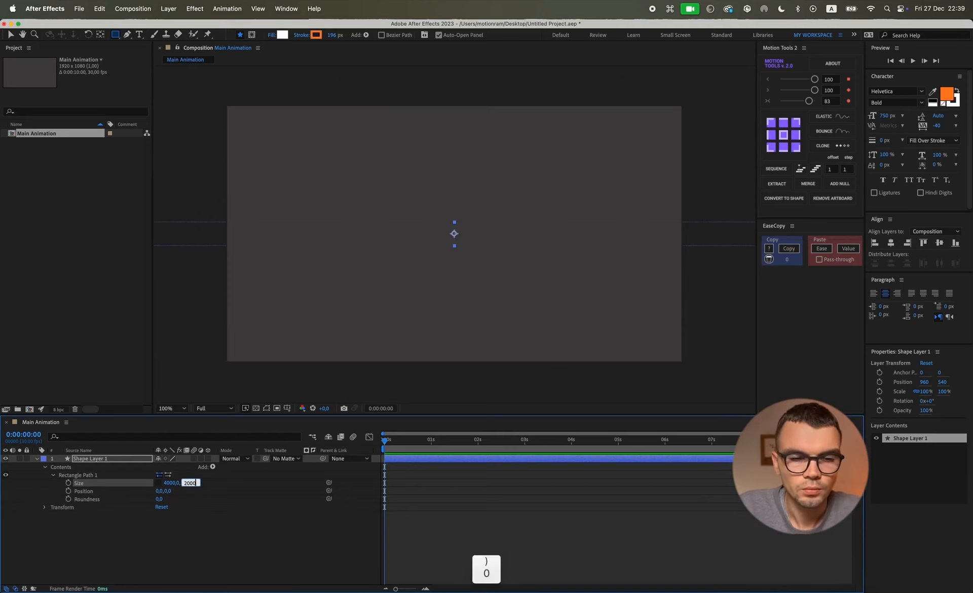
key(Return)
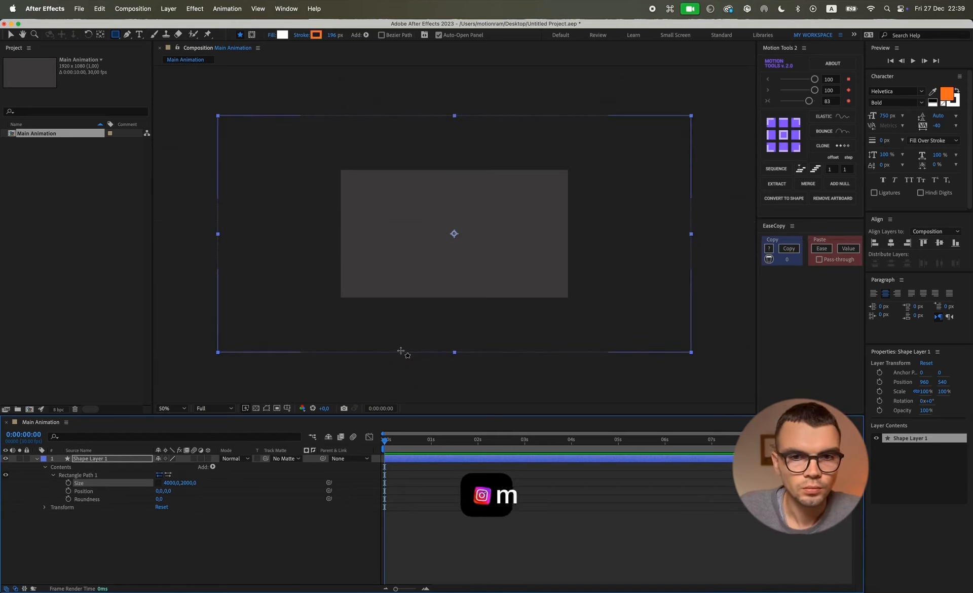
Set the rectangle path's height to 1000 and make the shape layer 3D
click(188, 482)
text(1000)
key(Return)
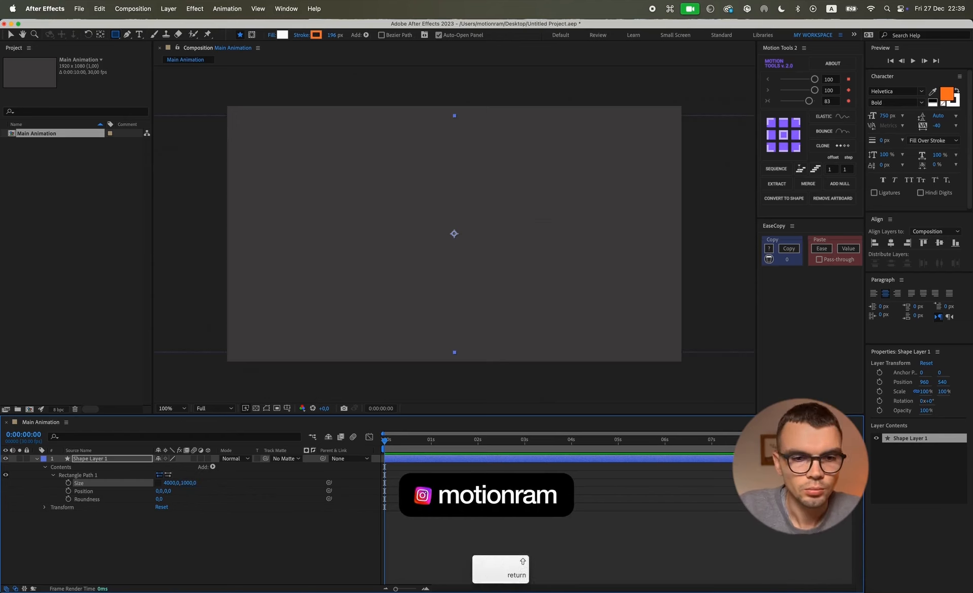
key(comma)
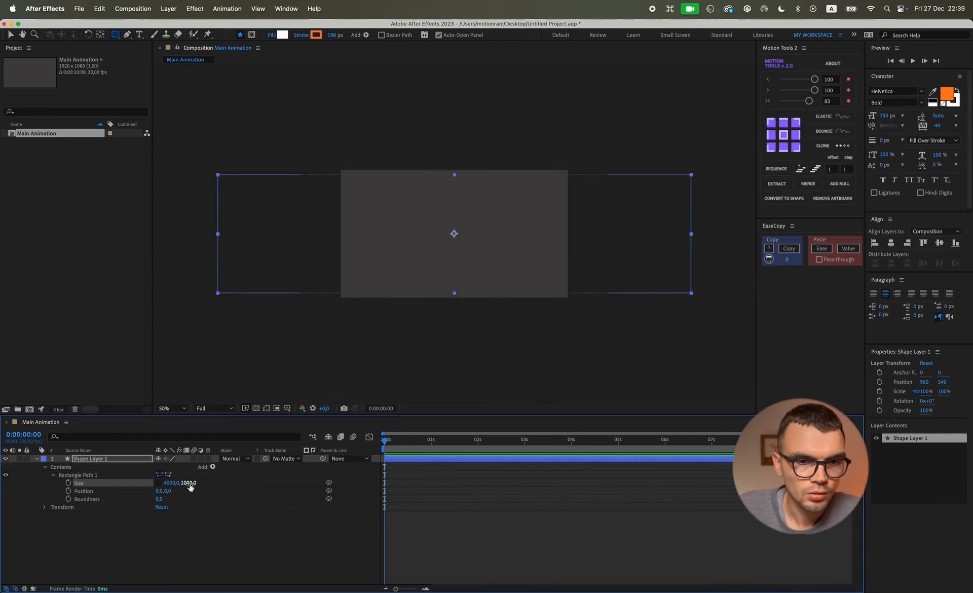
click(208, 459)
Add a fill and a stroke to the shape layer's contents
click(99, 459)
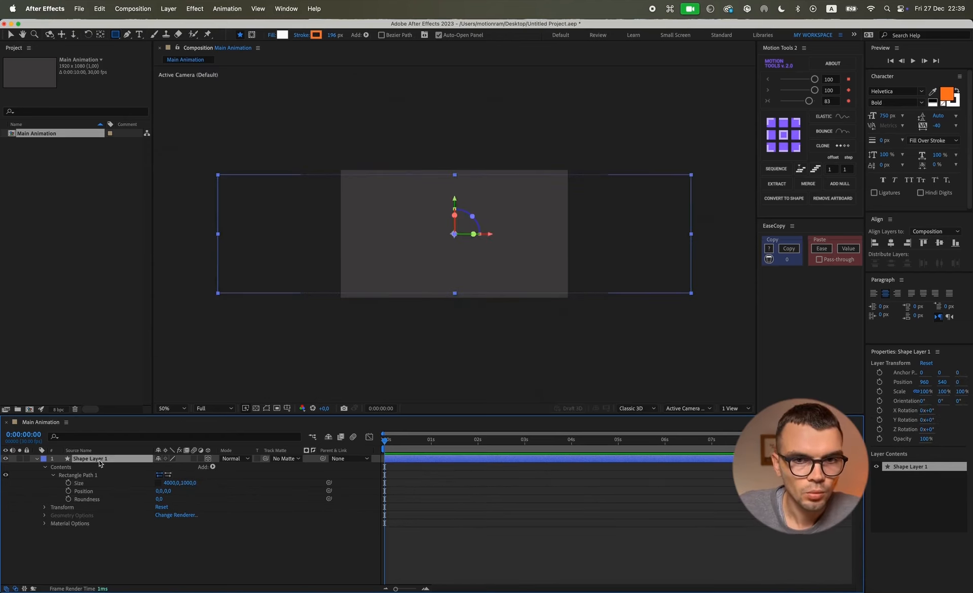
click(366, 35)
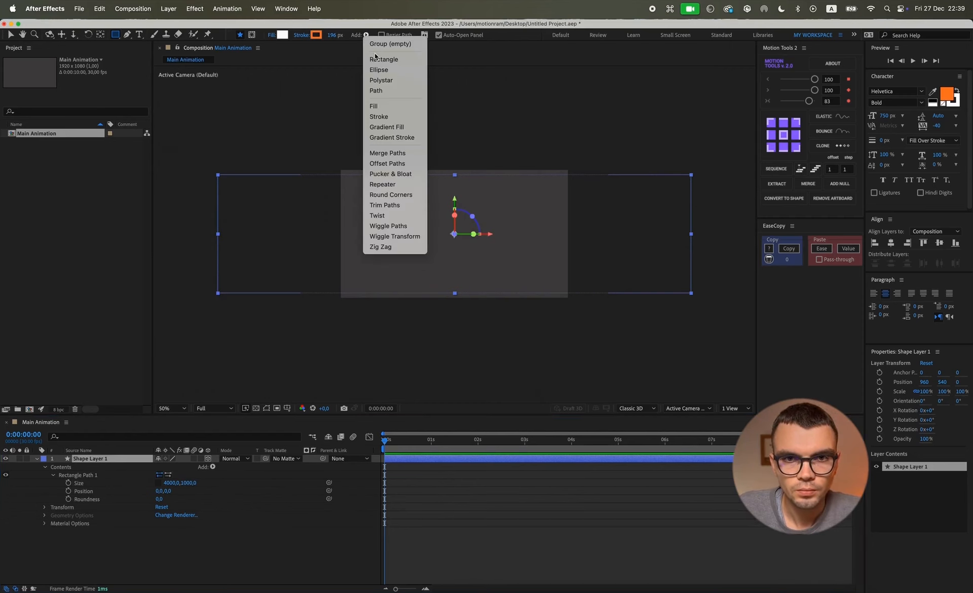
click(374, 105)
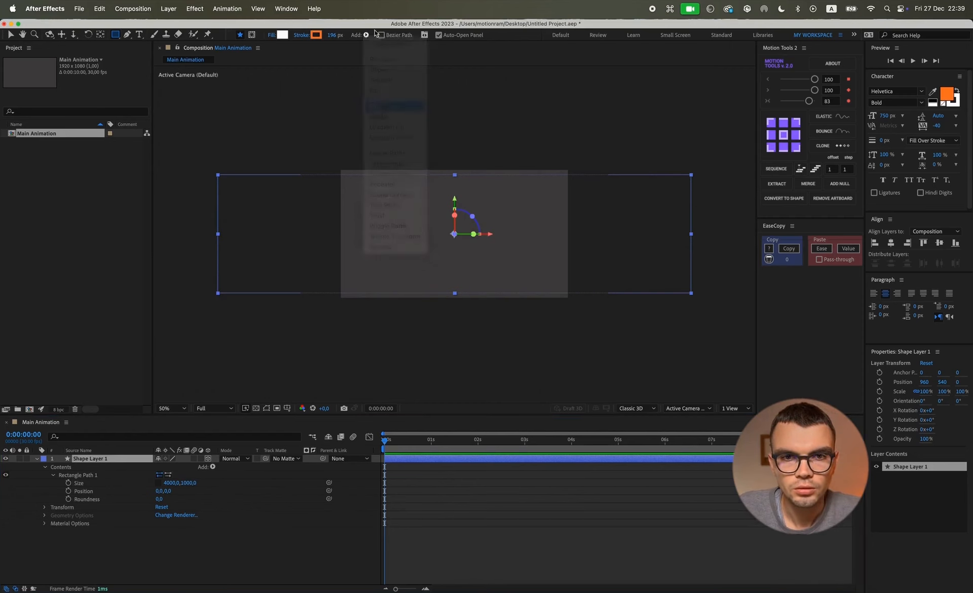
click(367, 36)
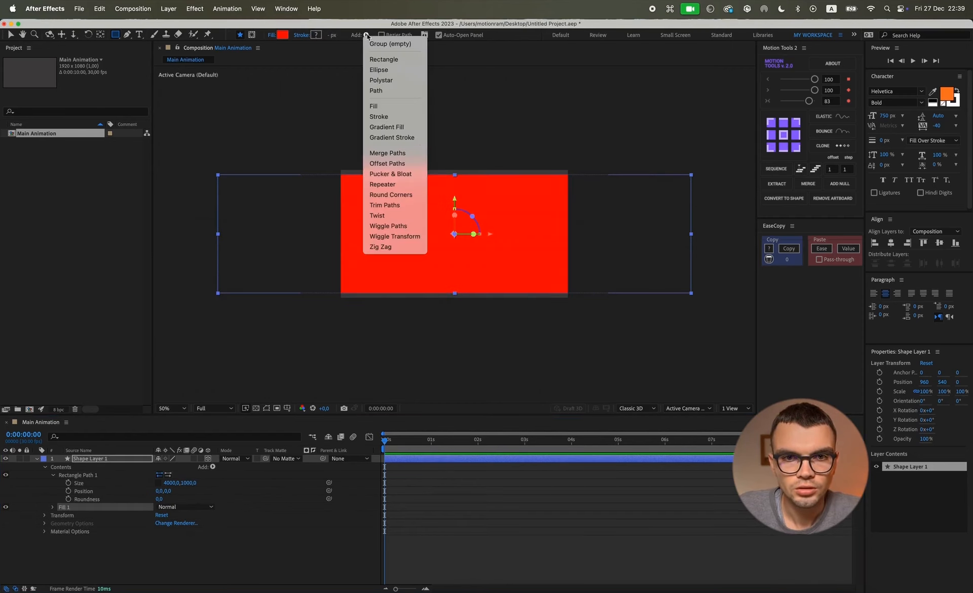
click(385, 116)
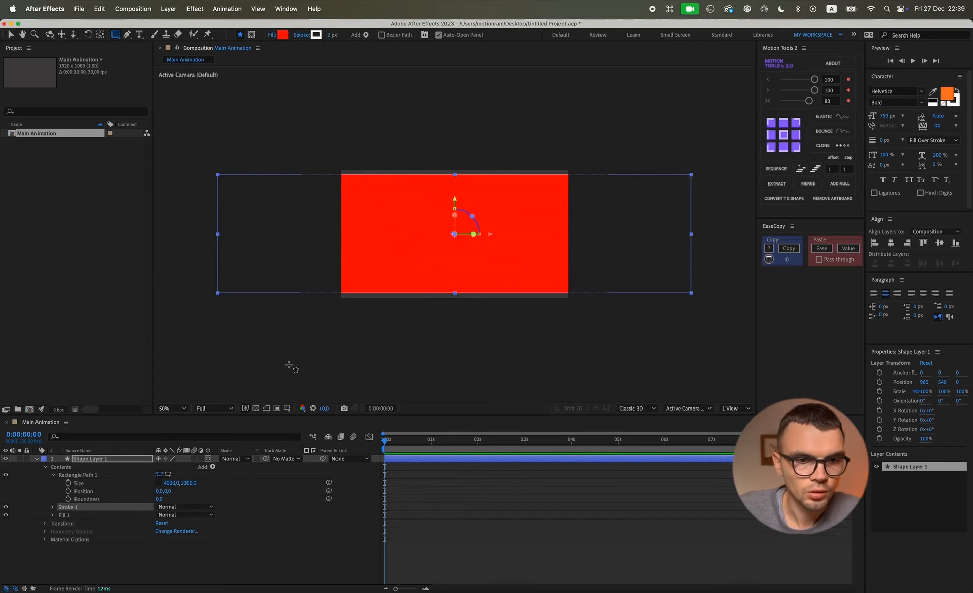
Change the shape's fill color from red to a saturated violet
click(283, 35)
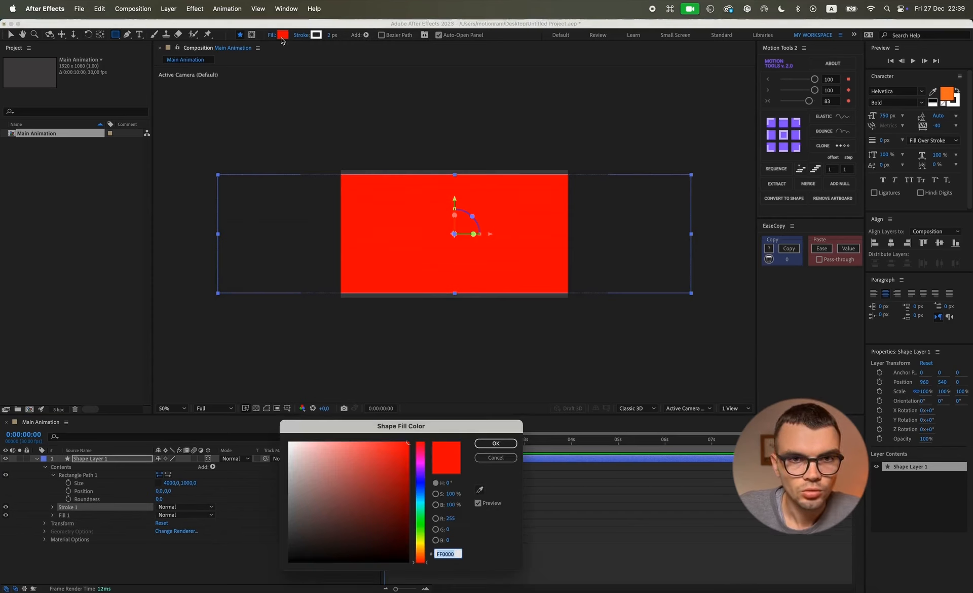
click(424, 476)
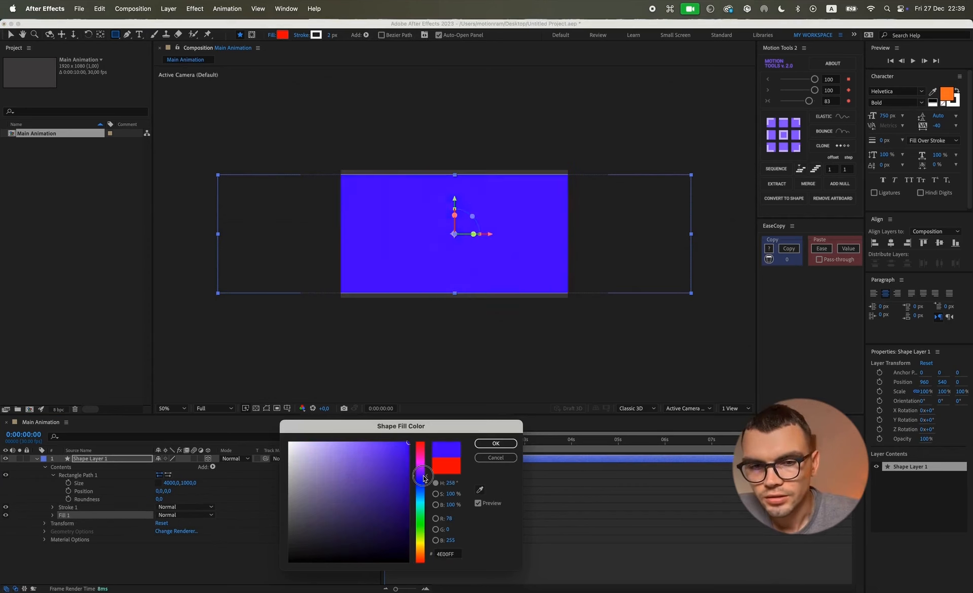
click(484, 444)
Change the shape's stroke color to a bright yellow
click(316, 34)
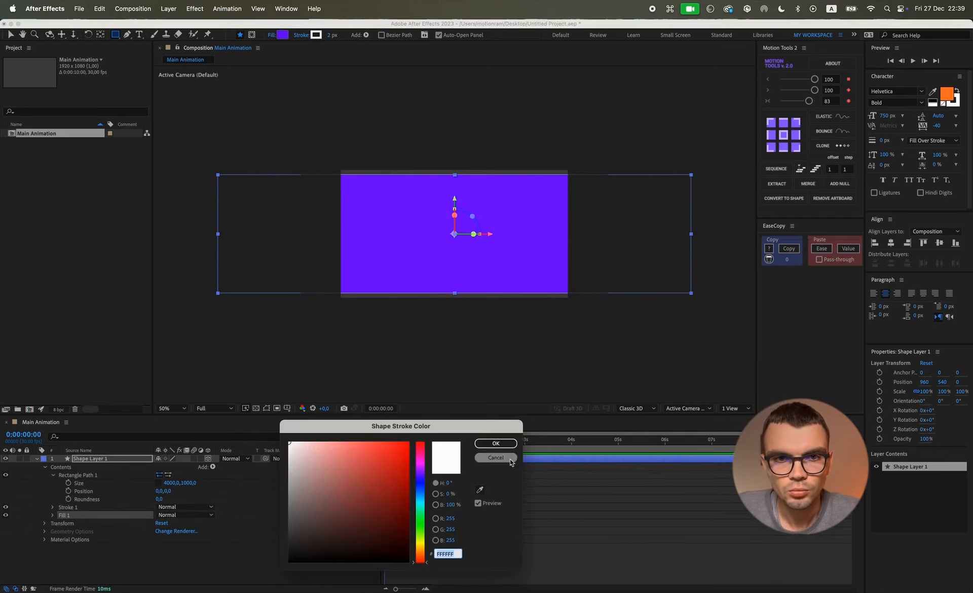
drag(426, 516, 421, 541)
click(387, 442)
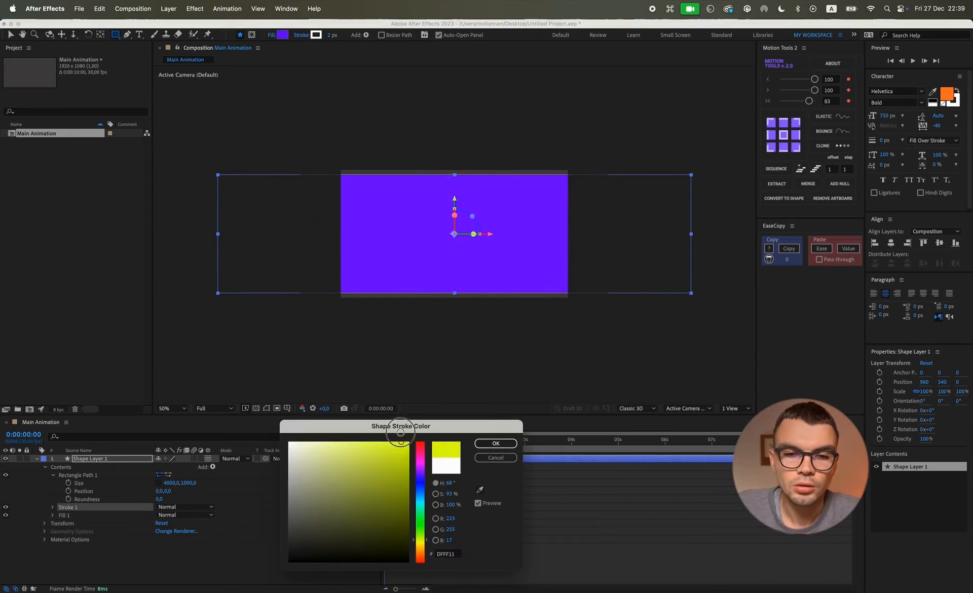
click(495, 443)
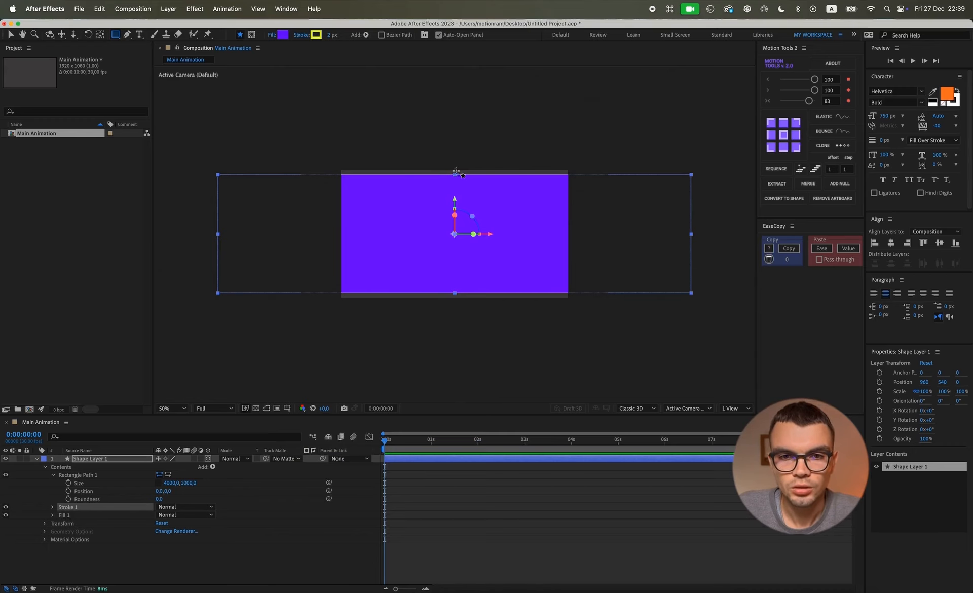
Deselect the shape layer, return to the Selection tool and save the project
click(319, 534)
key(v)
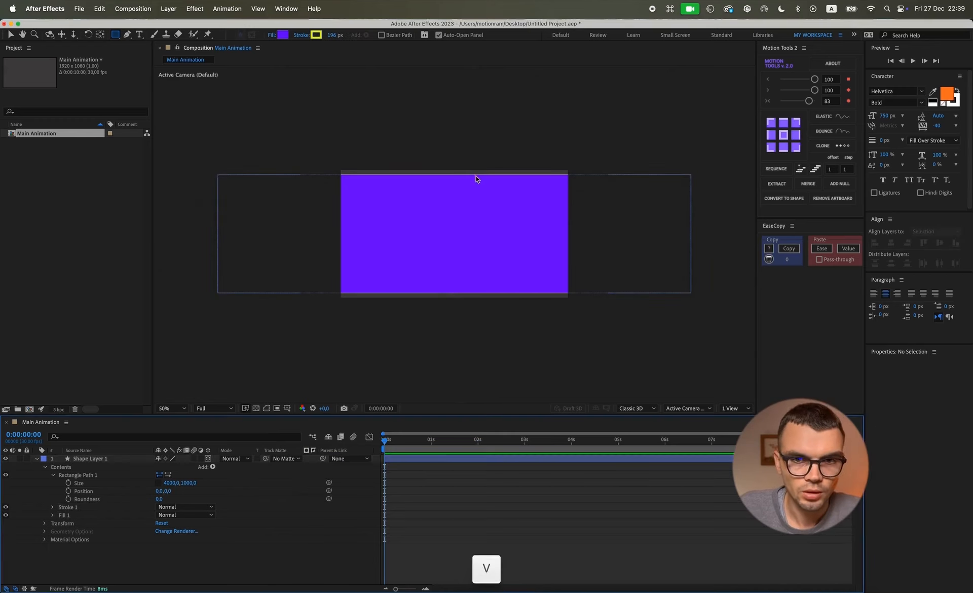
key(period)
key(super+s)
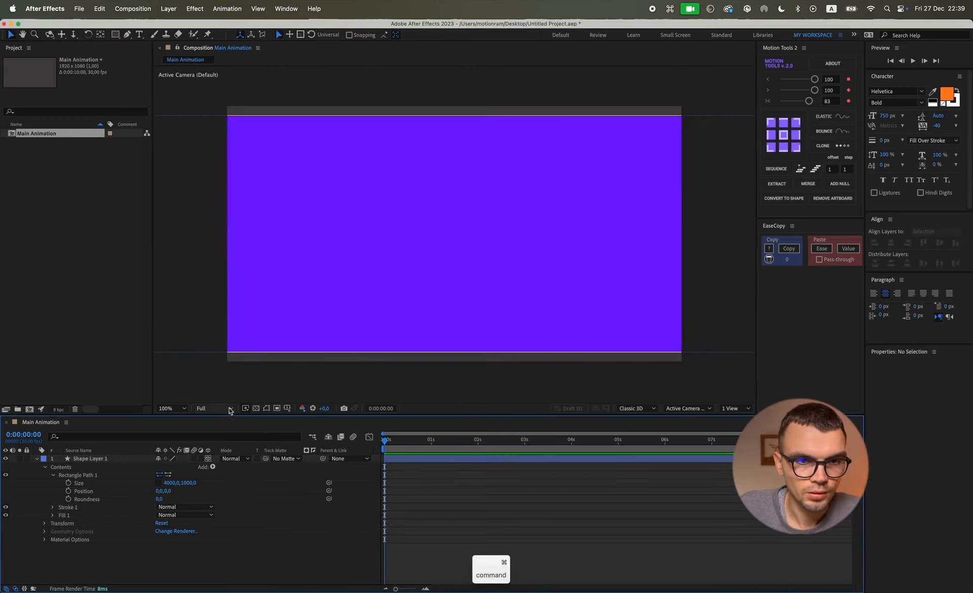
Rename the shape layer to 01 and collapse its properties
click(76, 459)
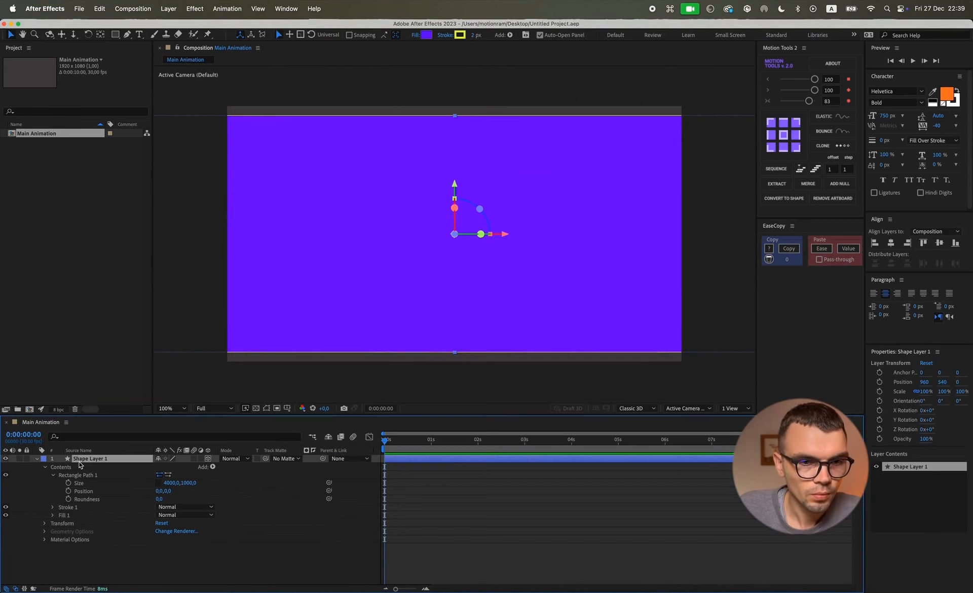
text(01)
key(Return)
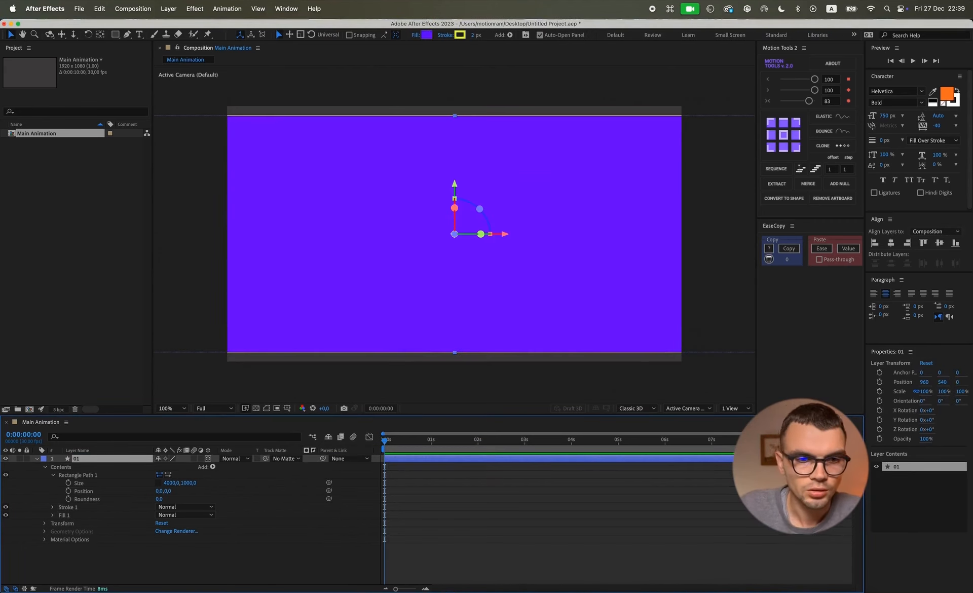
click(37, 459)
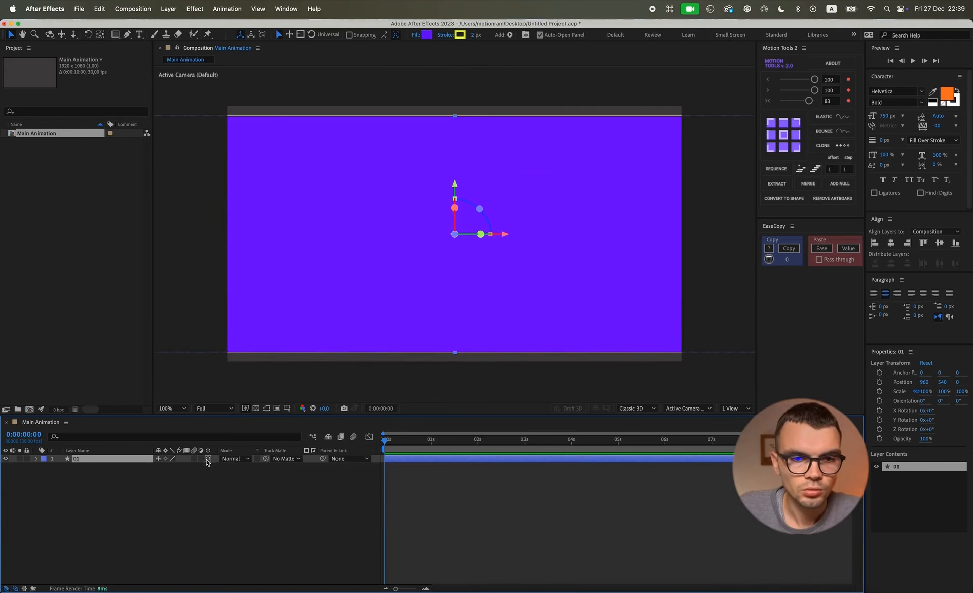
Switch the composition's 3D view to Custom View 3
click(637, 408)
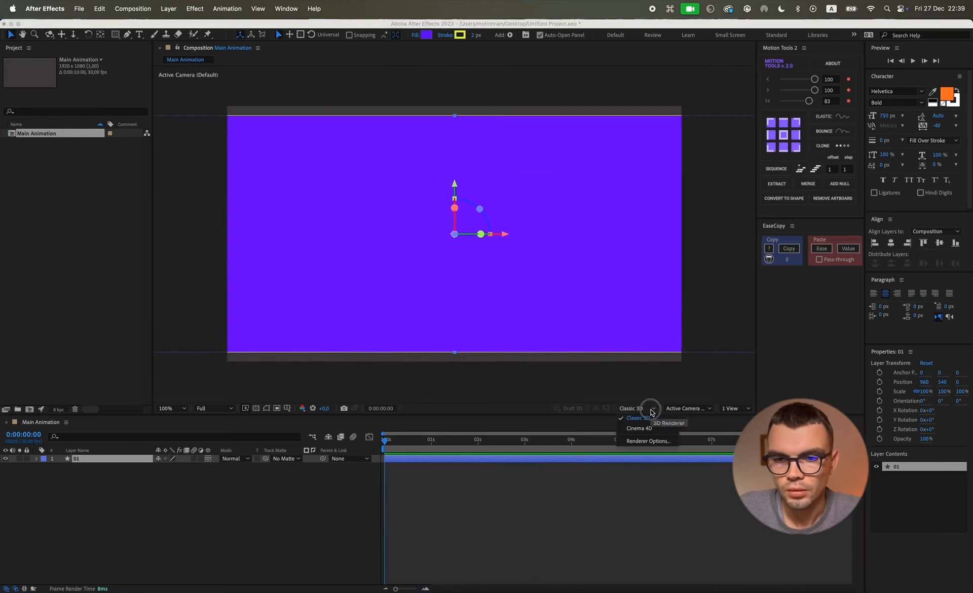
click(679, 412)
click(692, 509)
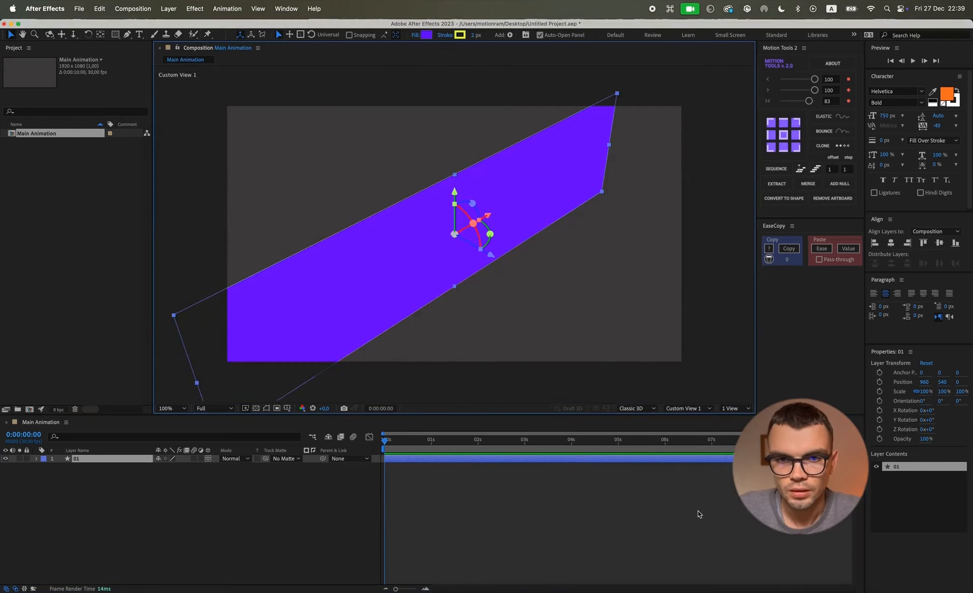
click(685, 410)
click(698, 531)
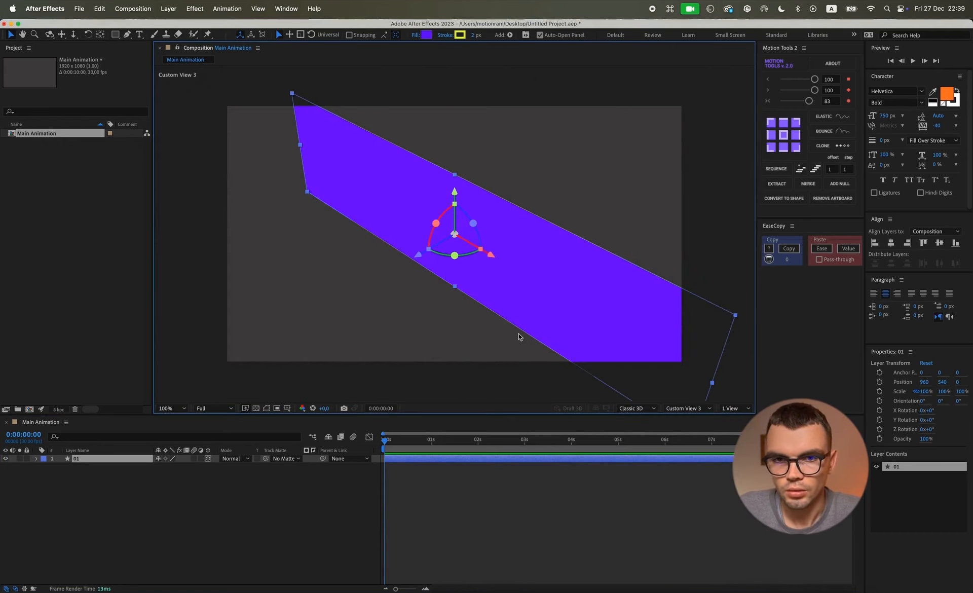
Duplicate layer 01 and show only the Position property of the copy
click(83, 461)
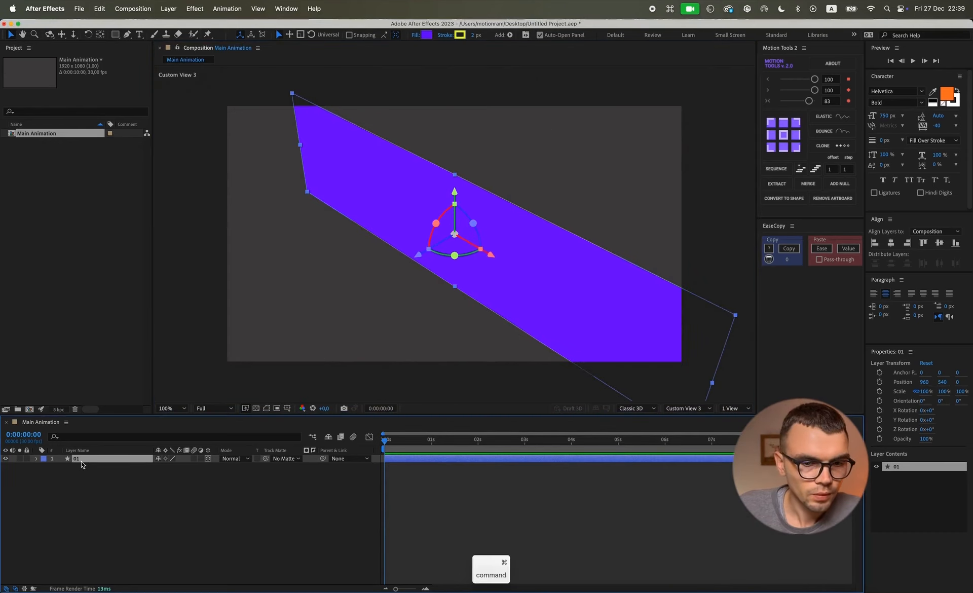
key(super+d)
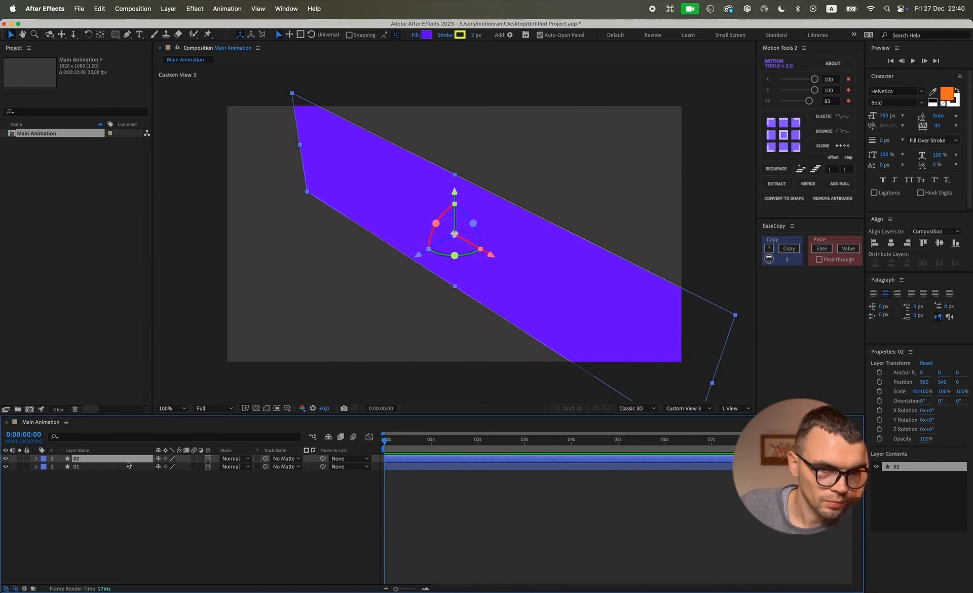
key(p)
Set the Z position of layer 02 to 100
drag(190, 467, 253, 461)
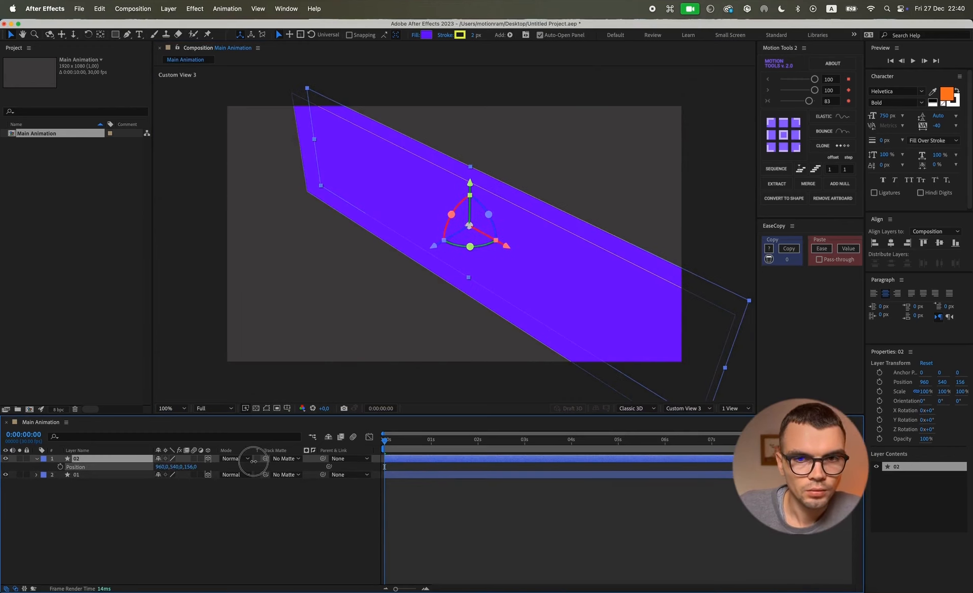
click(191, 466)
text(100)
key(Return)
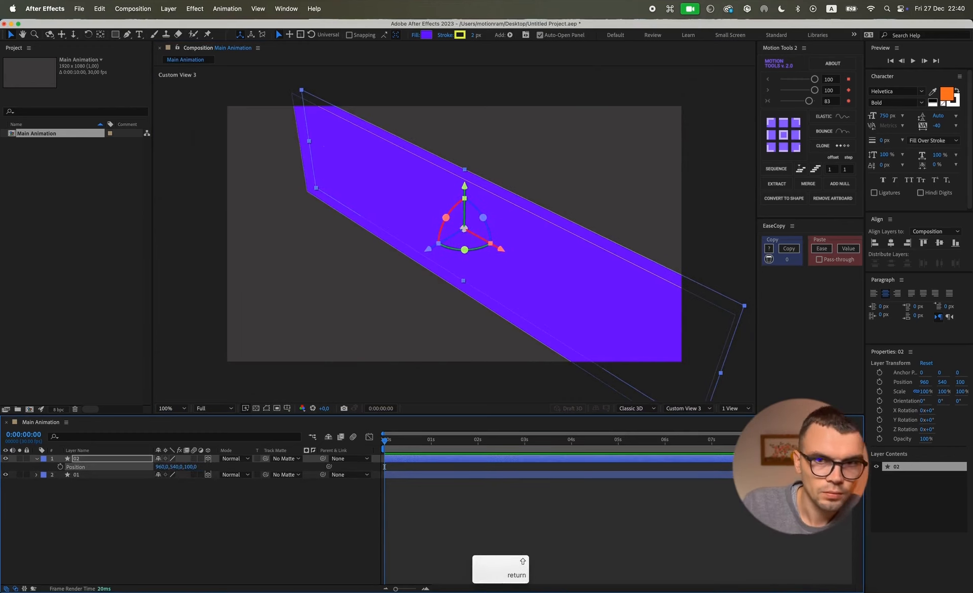
Set the Z position of layer 02 to 1000
click(191, 466)
text(100)
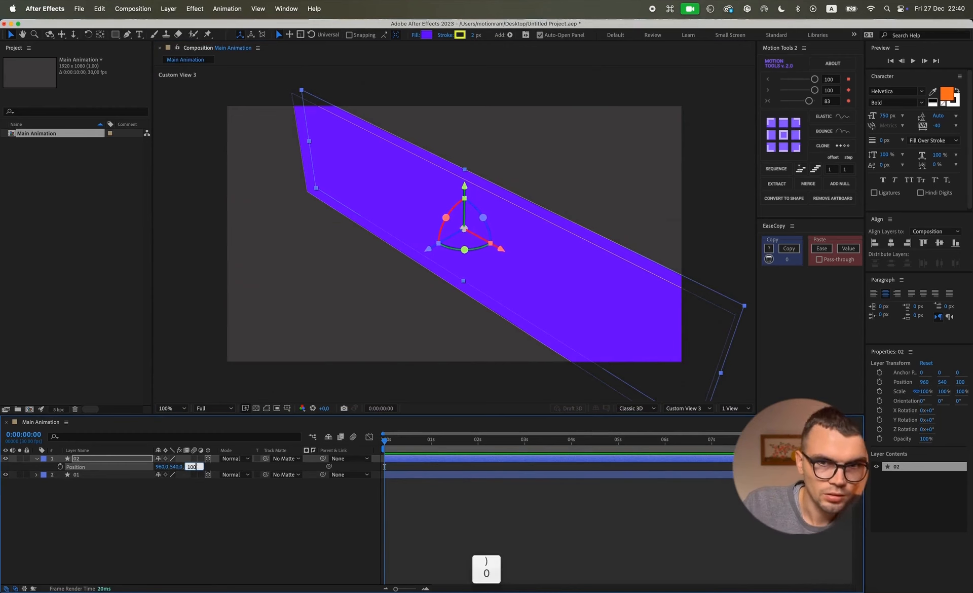
text(0)
key(Return)
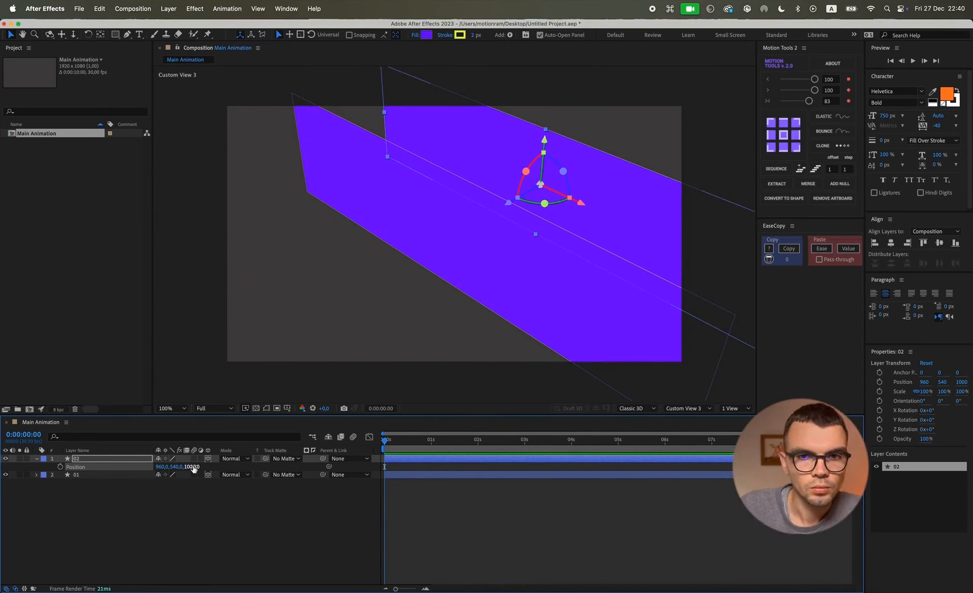
Duplicate layer 02 and set the Z position of the copy to 500
click(106, 479)
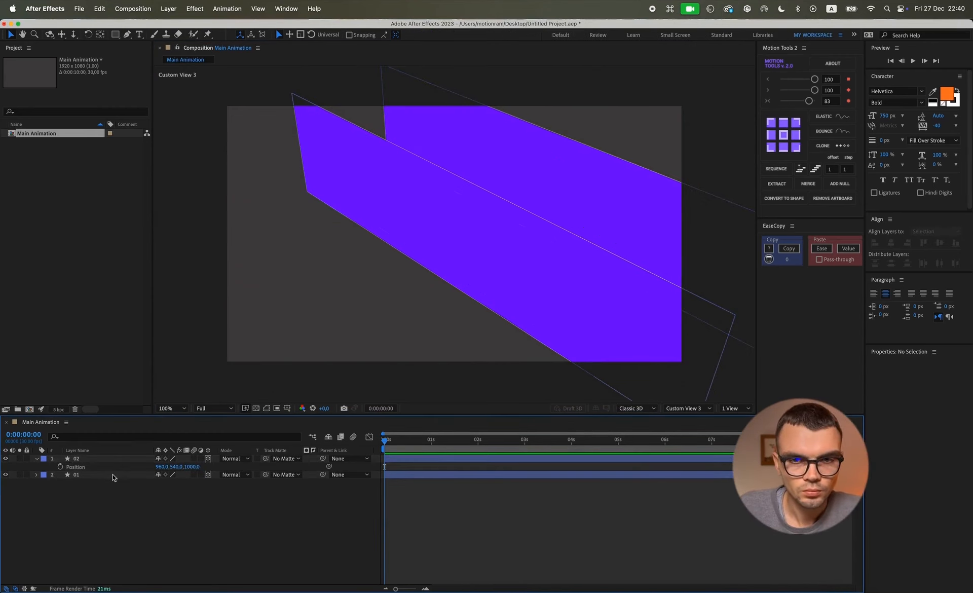
click(99, 467)
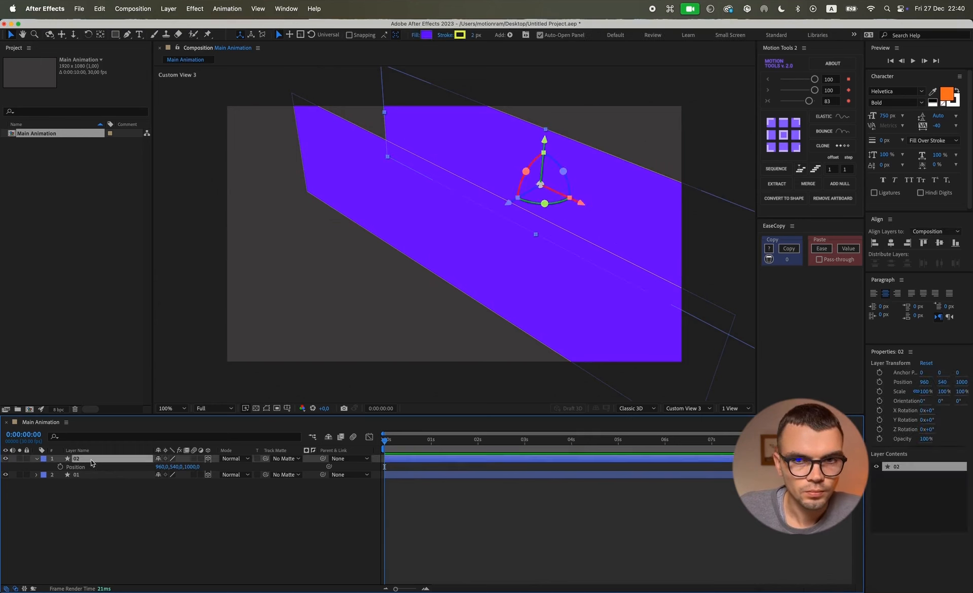
key(super+d)
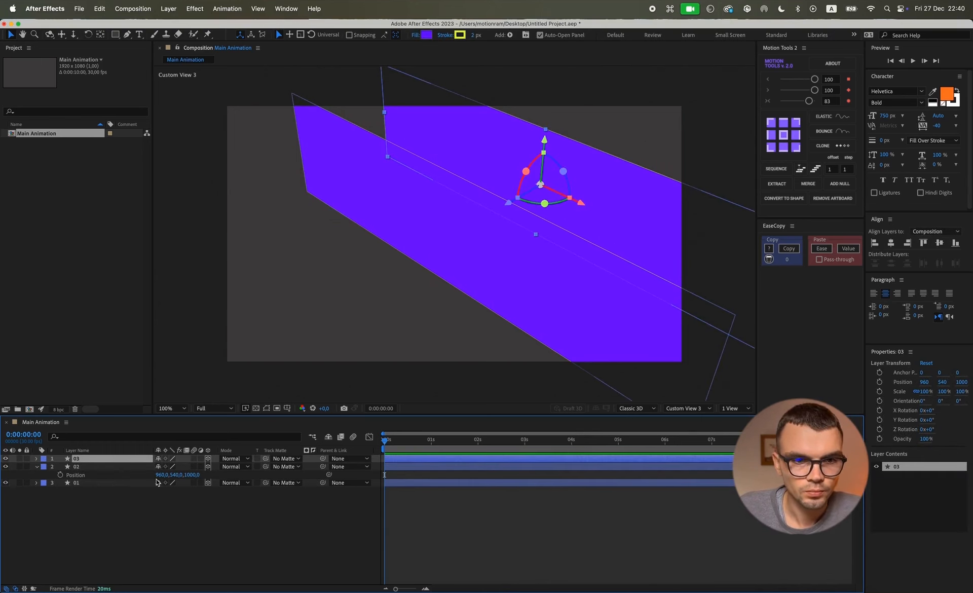
key(p)
click(193, 467)
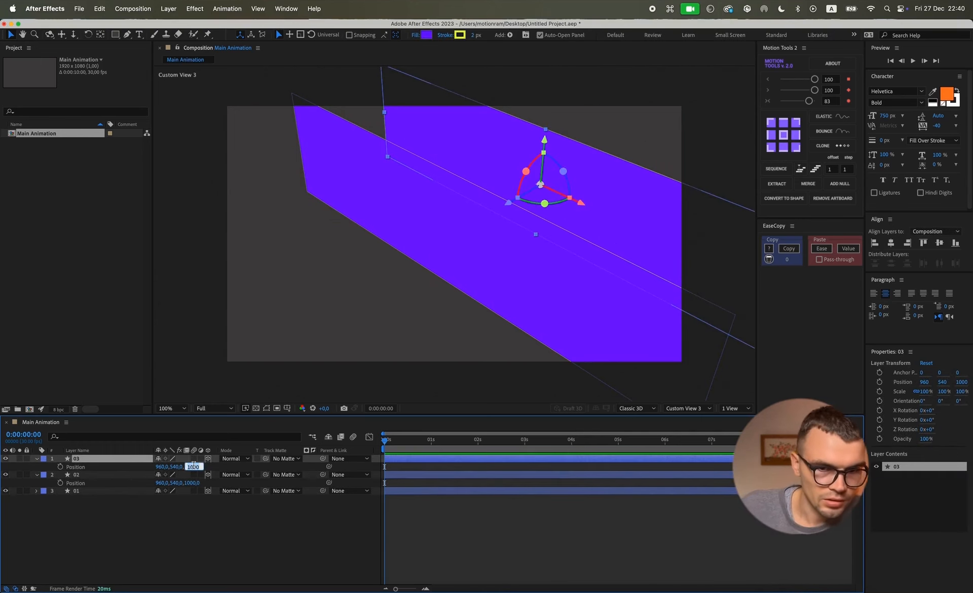
text(500)
key(Return)
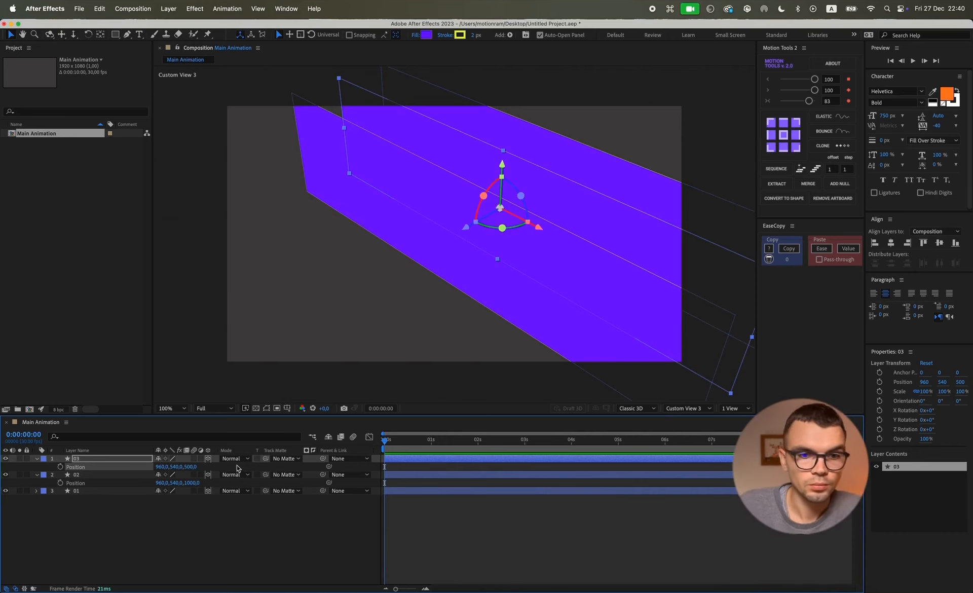
Set the X Rotation of layer 03 to 90° and show only its Position property
key(r)
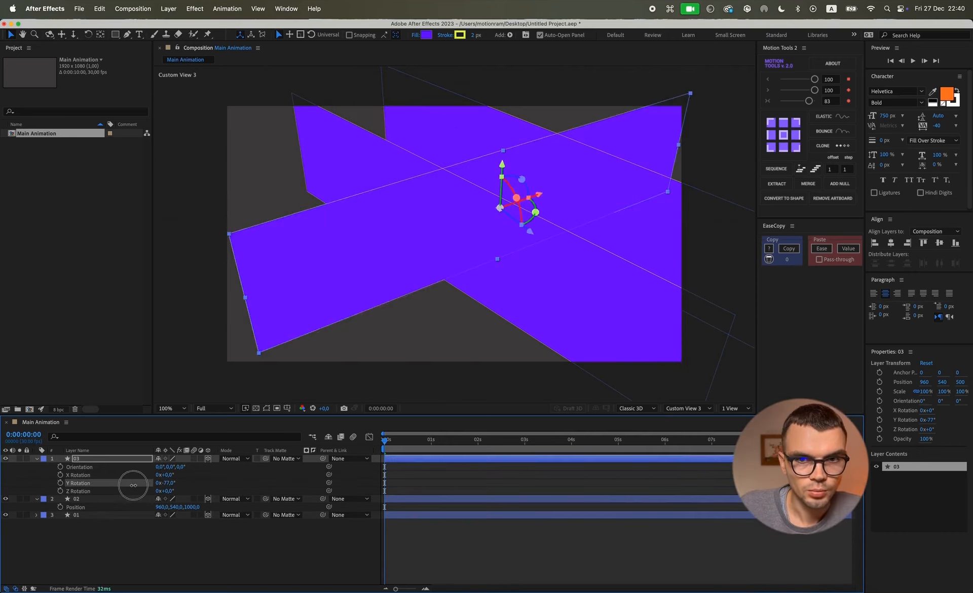
drag(167, 475, 142, 476)
click(170, 475)
text(90)
key(Return)
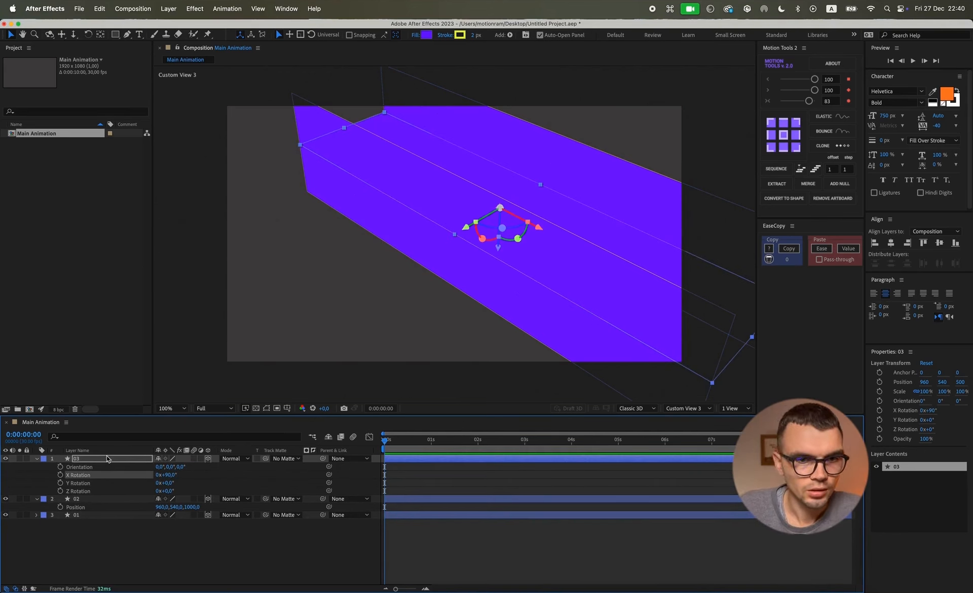
key(p)
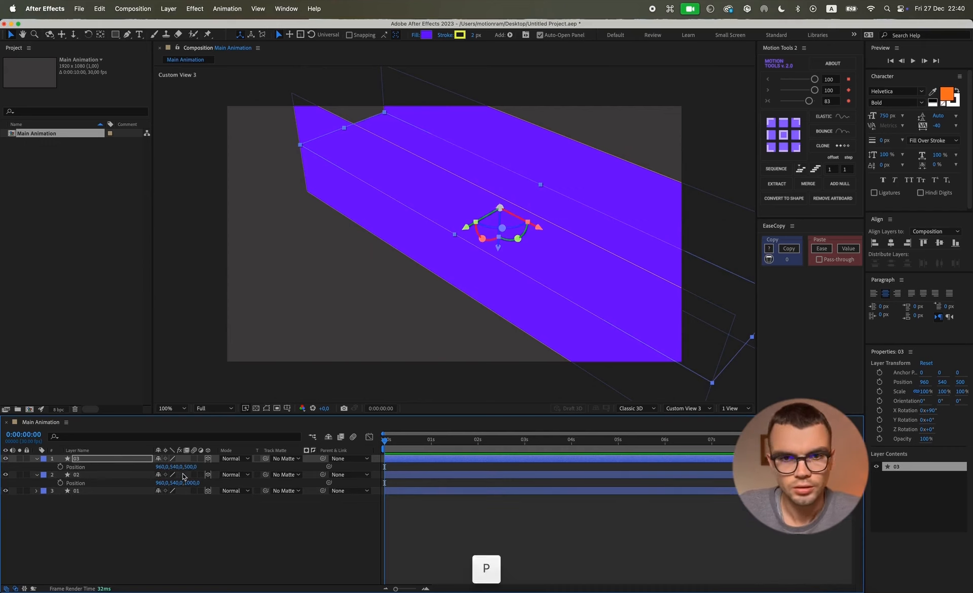
drag(178, 466, 15, 461)
key(super+z)
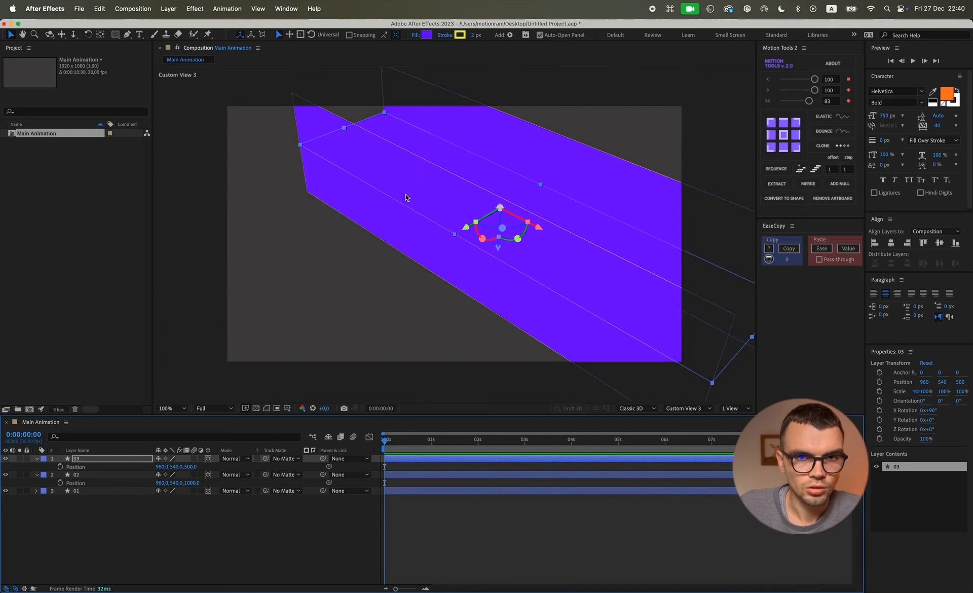
click(174, 466)
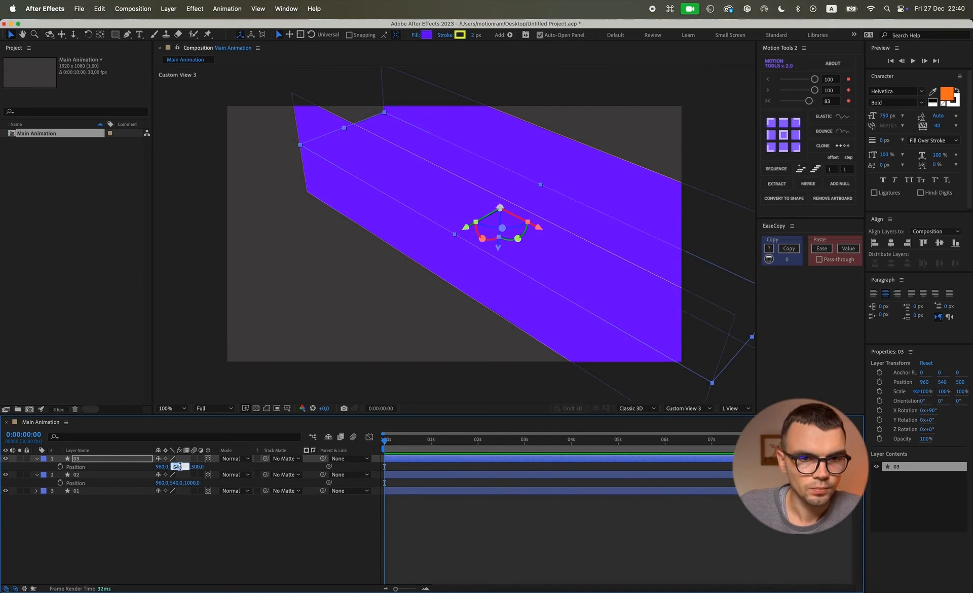
text(1040)
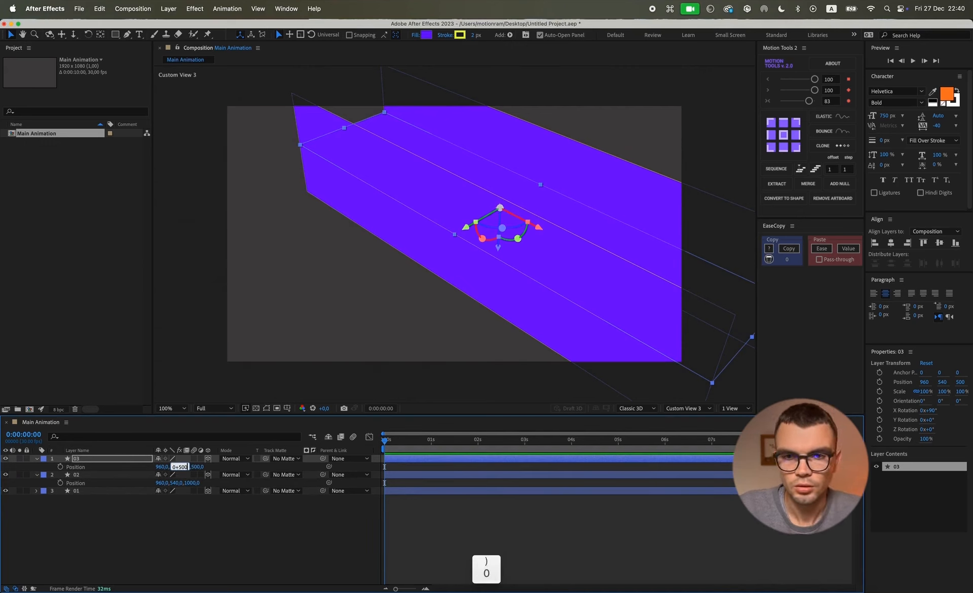
key(Return)
key(super+z)
Set the Y position of layer 03 to 40 by subtracting 500
click(185, 467)
text(40-)
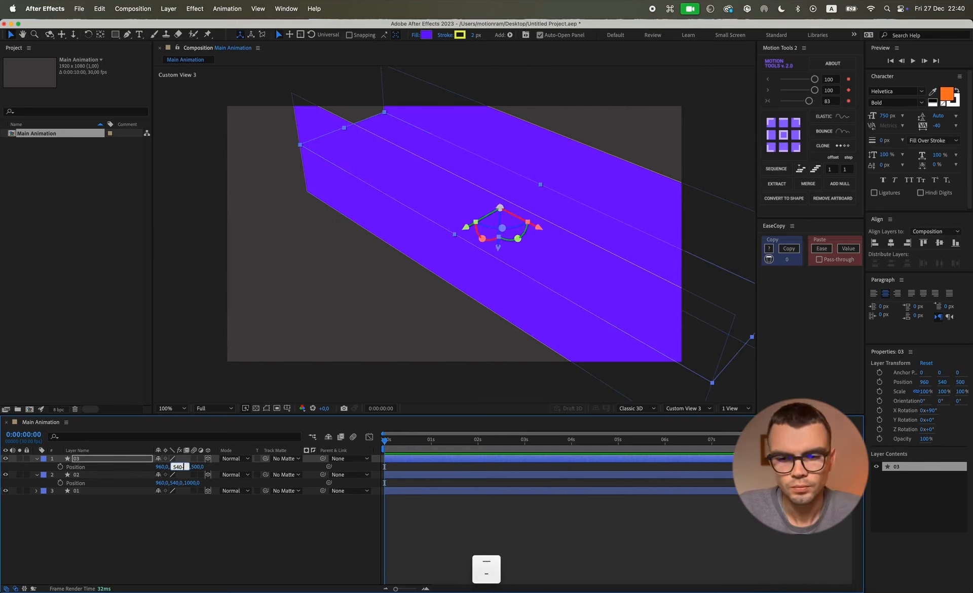
key(Return)
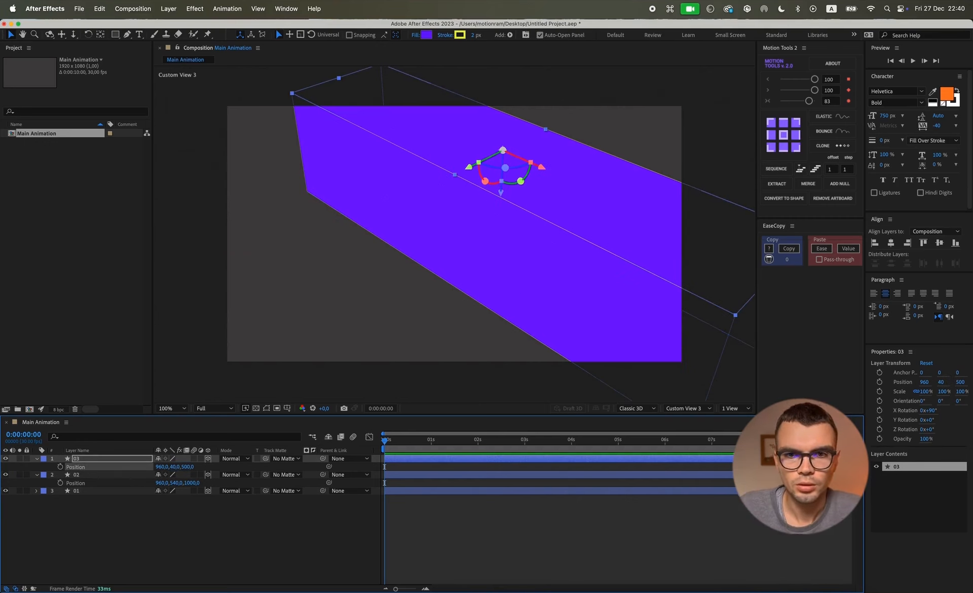
Duplicate layer 03 and set the Y position of the copy to 1040
key(super+d)
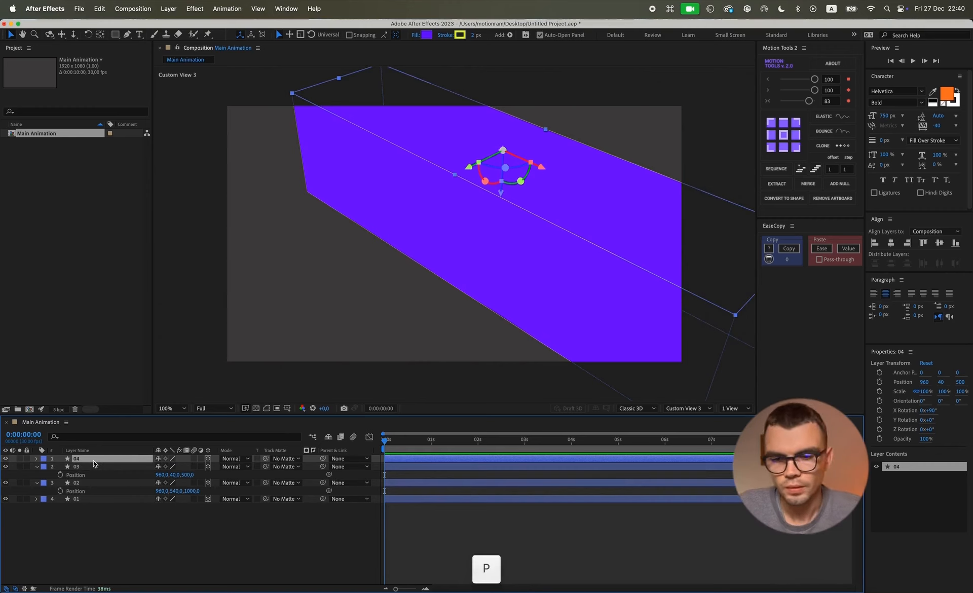
key(p)
click(178, 466)
text(1040)
key(Return)
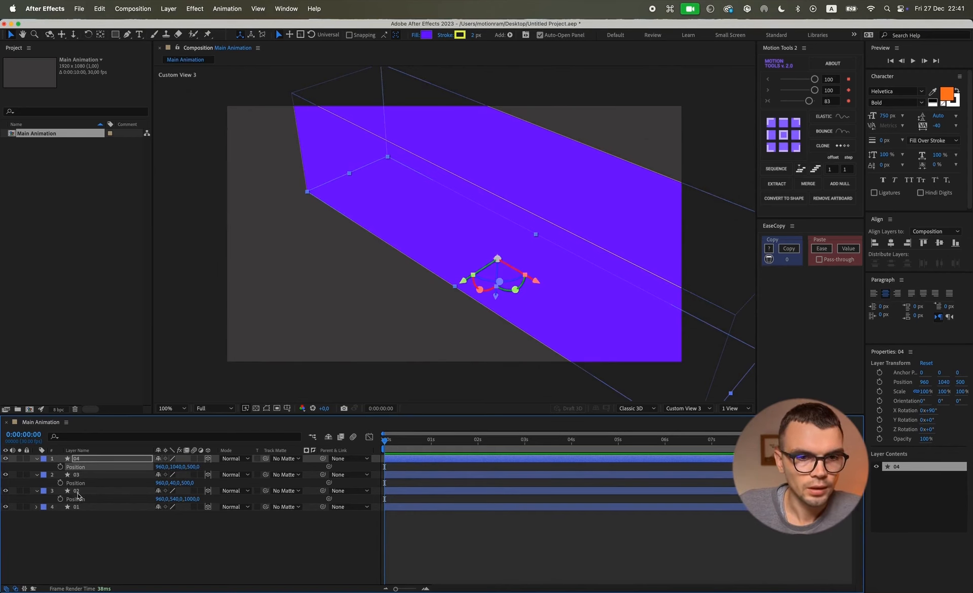
Select layers 01 to 04 and filter the timeline properties by "size" to list their rectangle sizes
click(82, 507)
click(83, 459)
key(super+a)
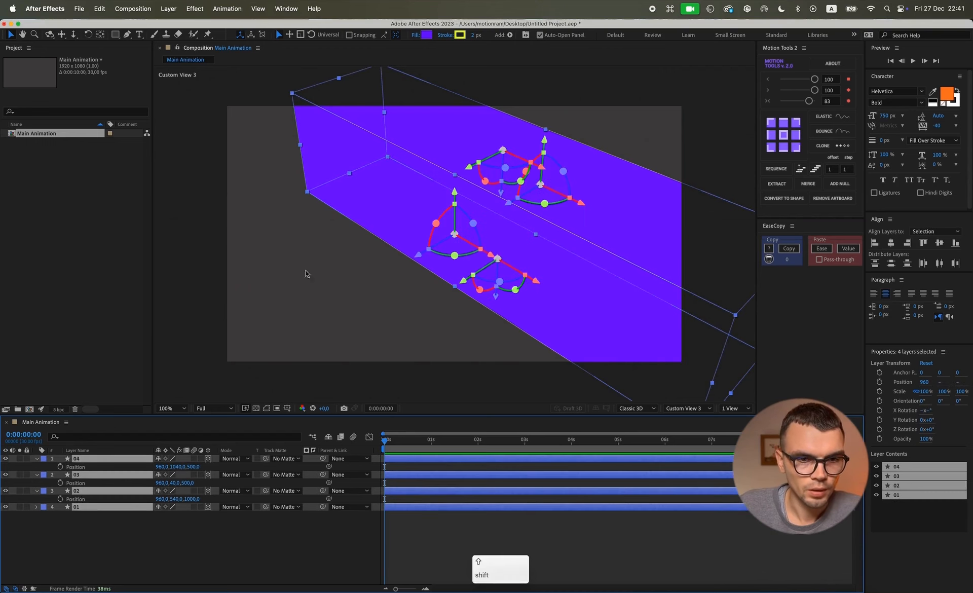
click(122, 437)
text(size)
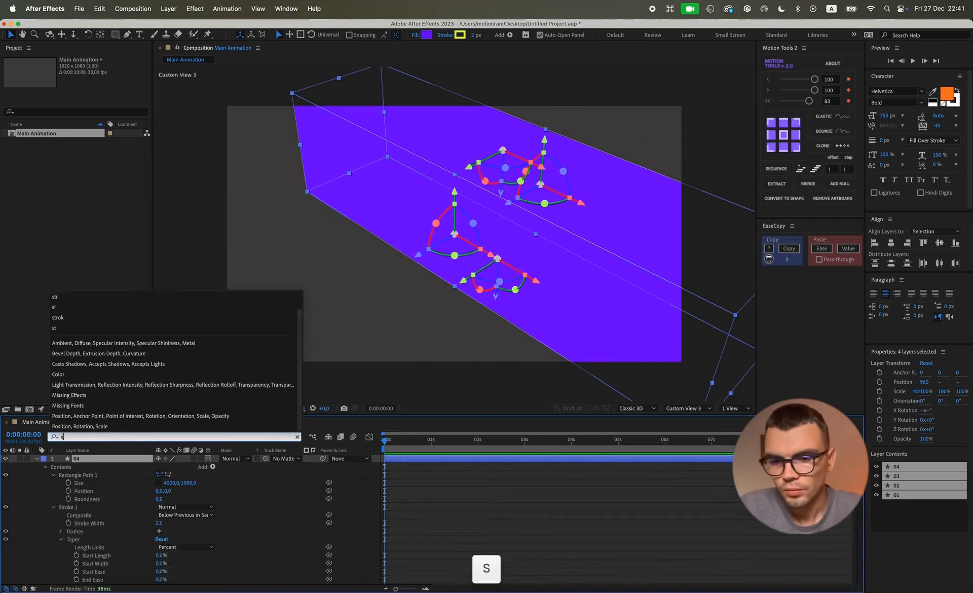
key(Return)
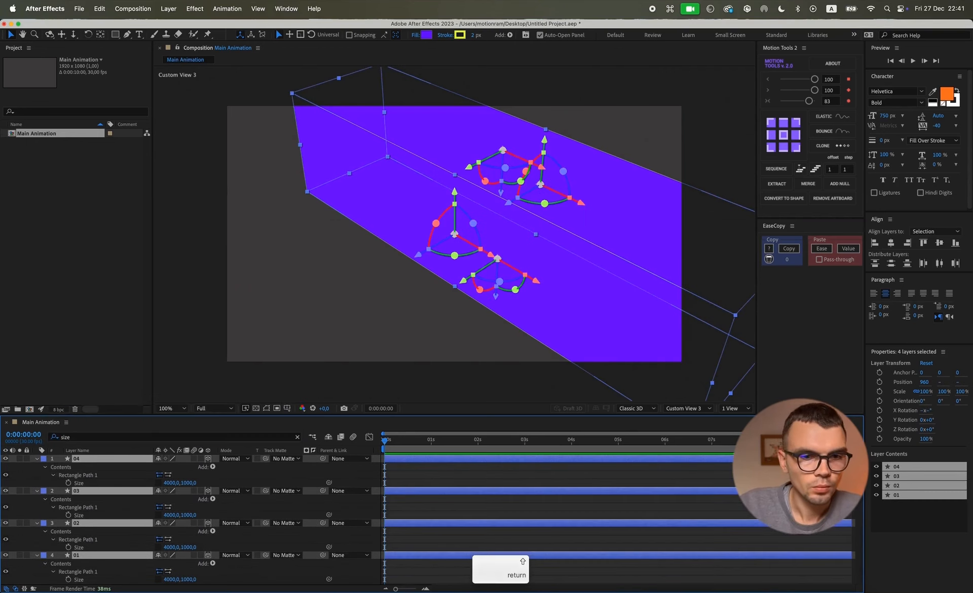
click(231, 513)
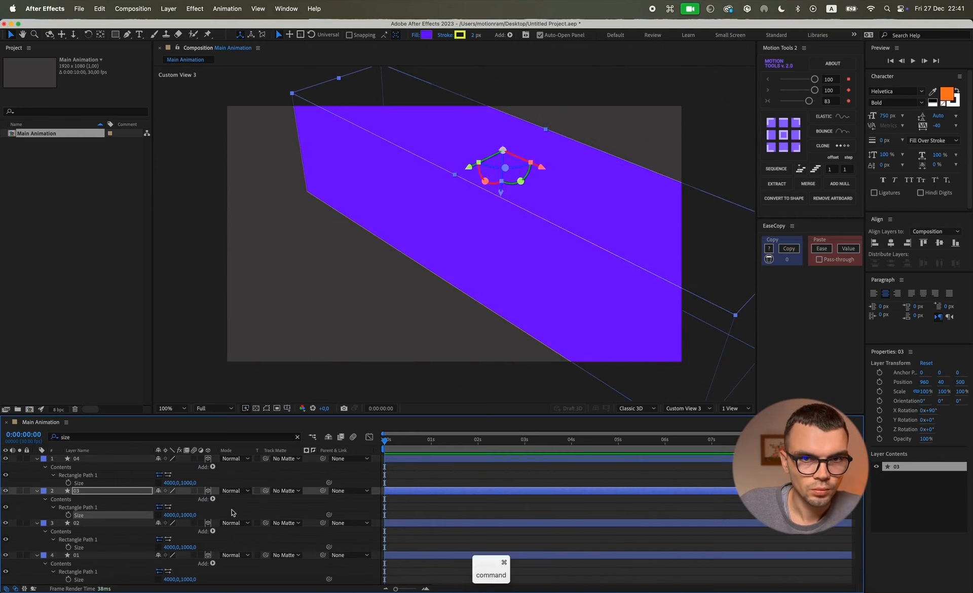
click(231, 513)
Set the rectangle height of layer 01 to 2000, keeping the width at 4000
click(406, 223)
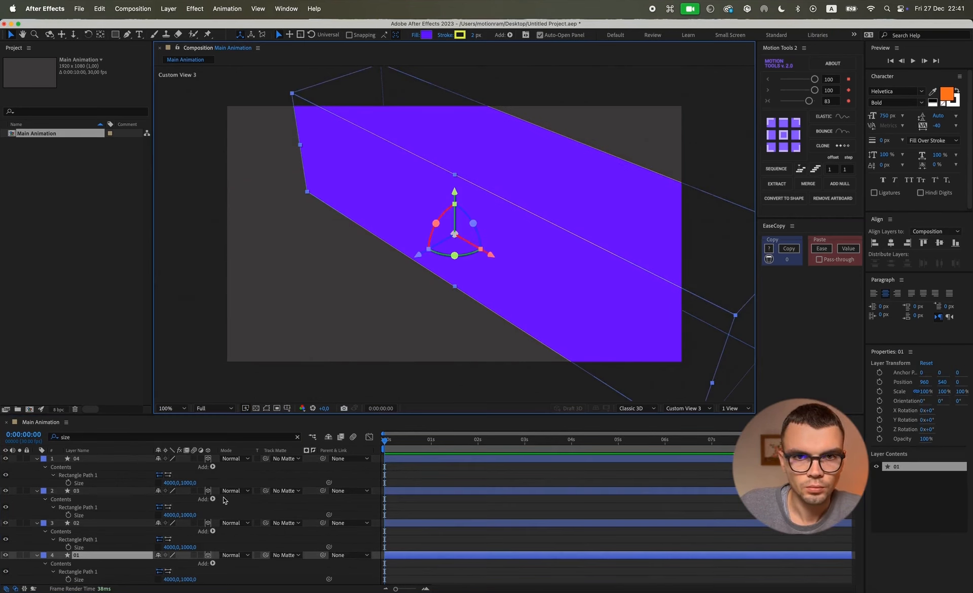
click(187, 579)
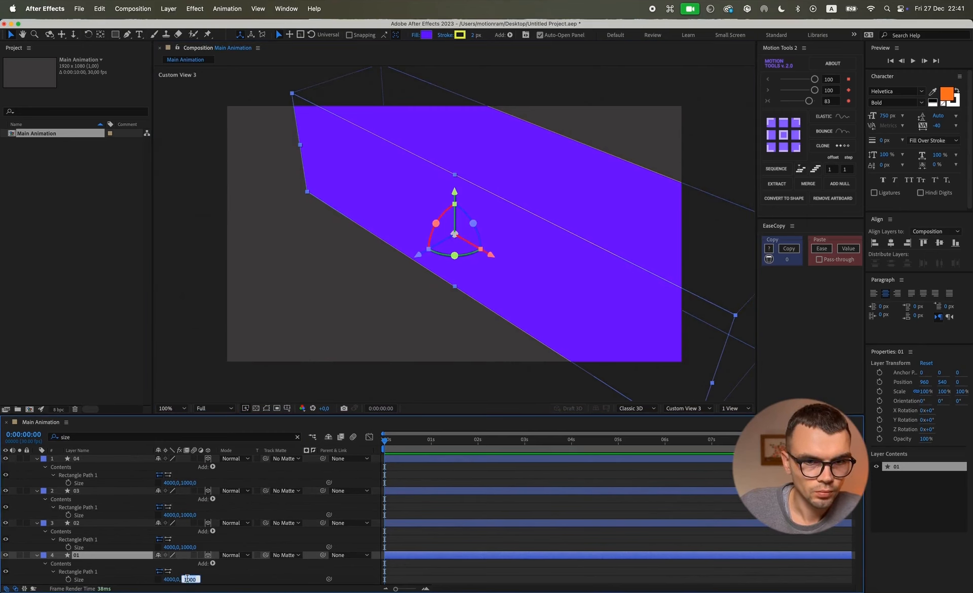
text(200)
key(Return)
click(188, 579)
text(2000)
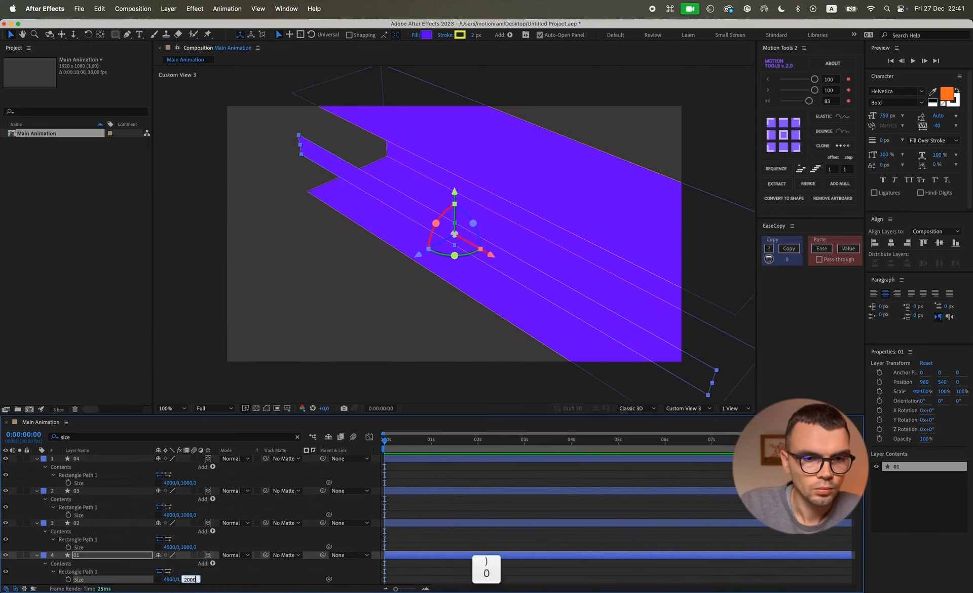
key(Return)
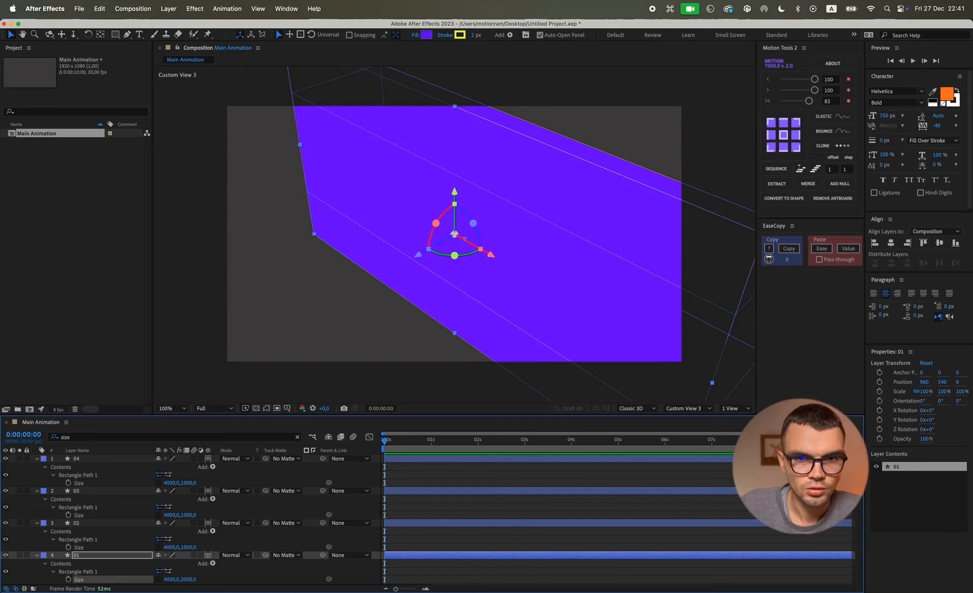
Hide layer 03 and show it again to check which plane it forms
click(86, 494)
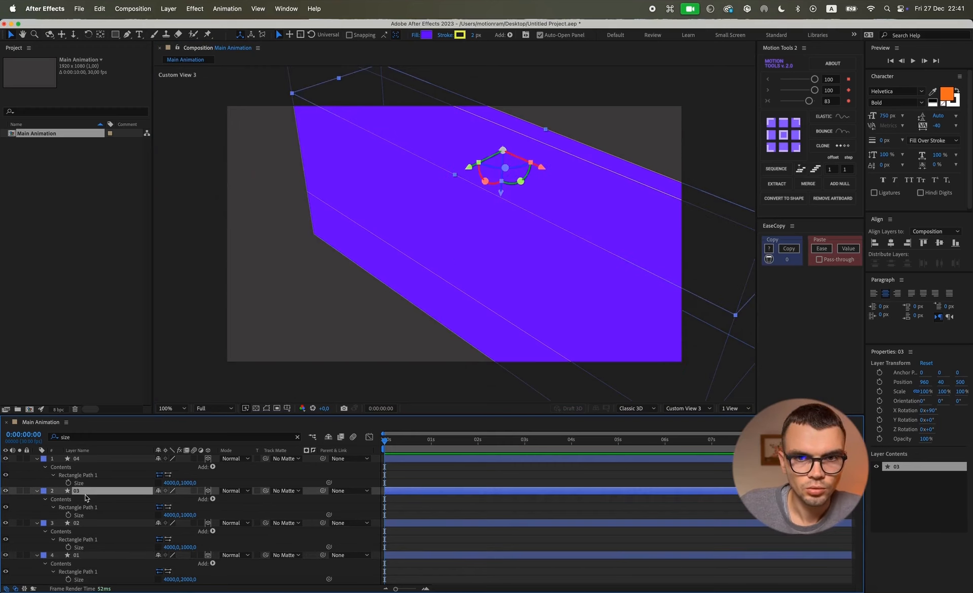
click(6, 490)
click(6, 490)
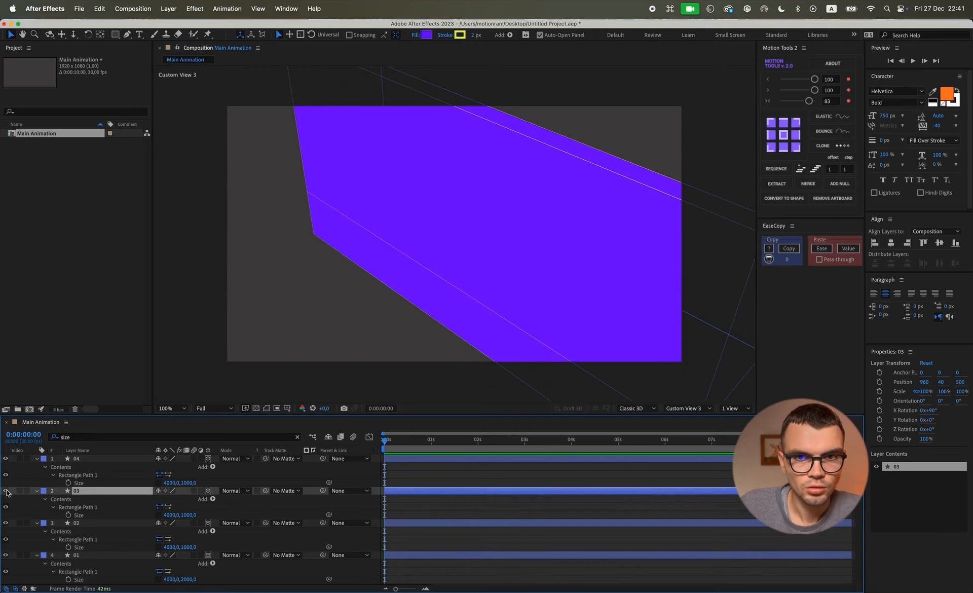
Set the rectangle height of layer 02 to 2000, then clear the size filter and collapse all layers
click(89, 524)
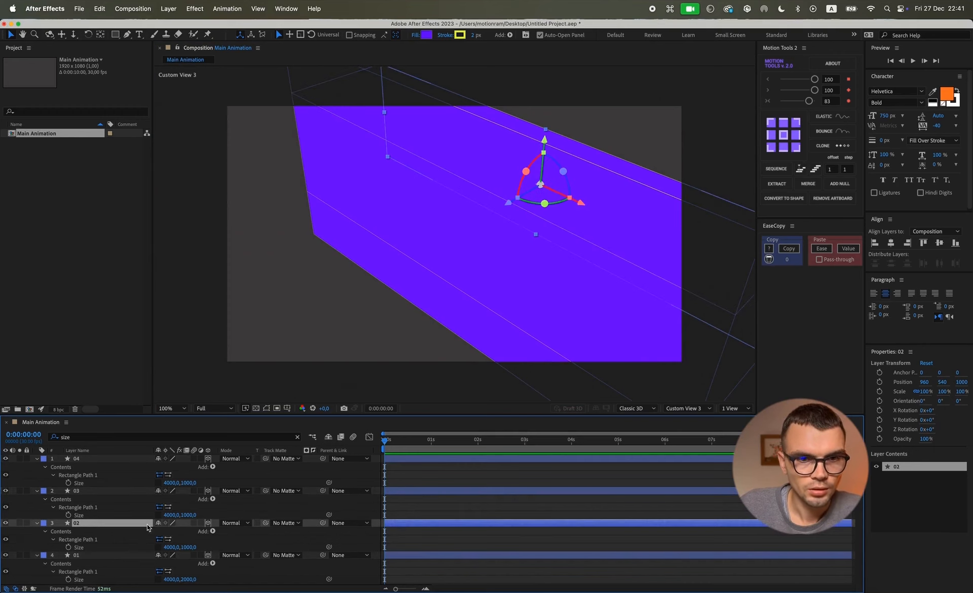
click(188, 546)
text(2000)
key(Return)
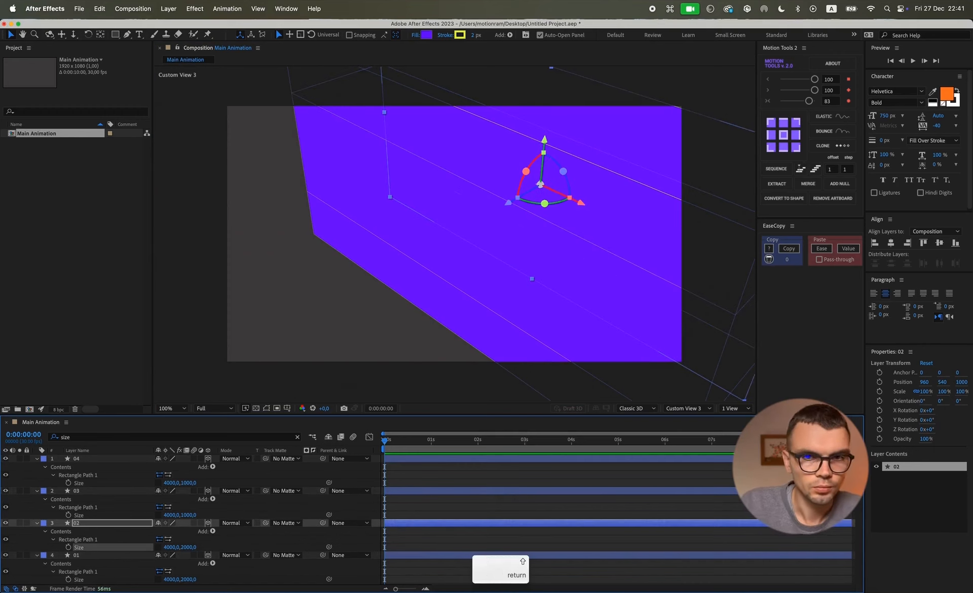
click(267, 506)
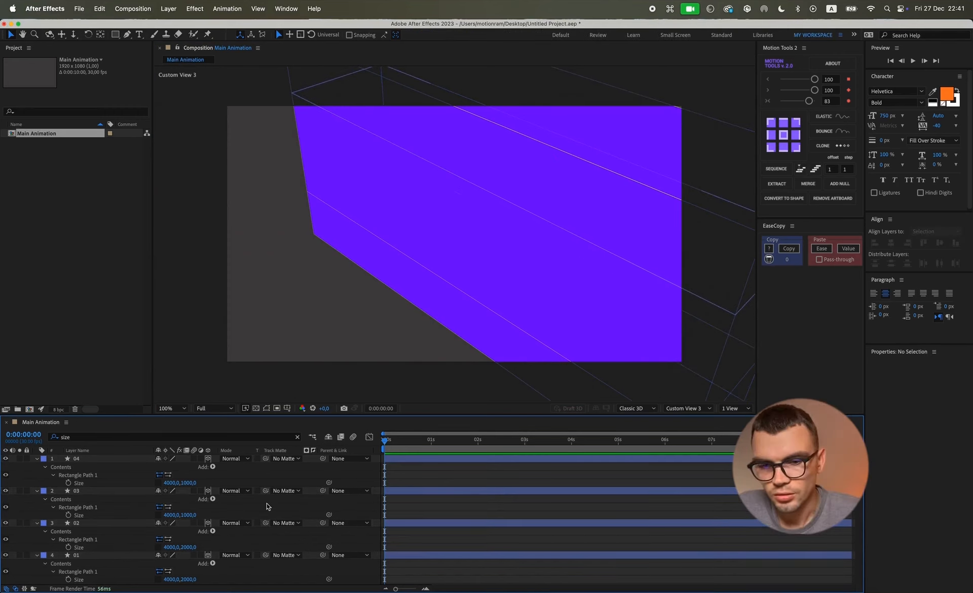
key(u)
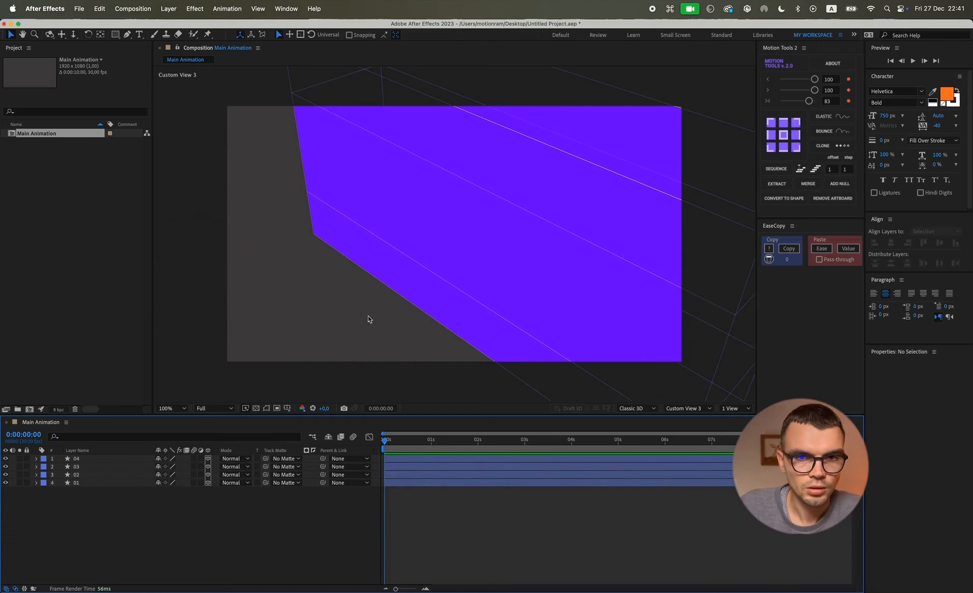
Set the Y position of layer 04 to 1540 by adding 500
click(81, 467)
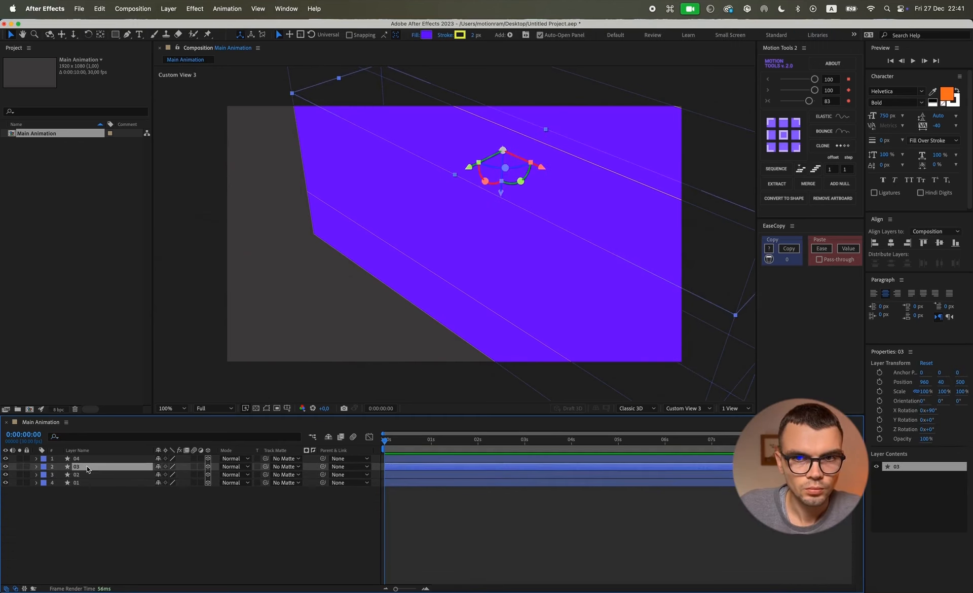
click(84, 459)
click(85, 466)
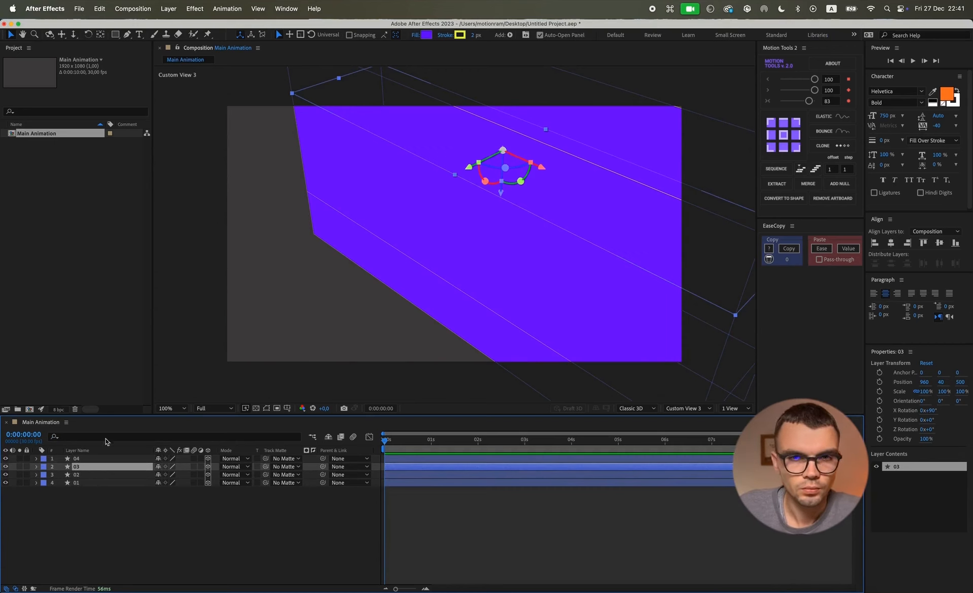
click(81, 459)
key(p)
key(super+z)
click(180, 467)
click(184, 467)
text(+)
key(BackSpace)
text(+500)
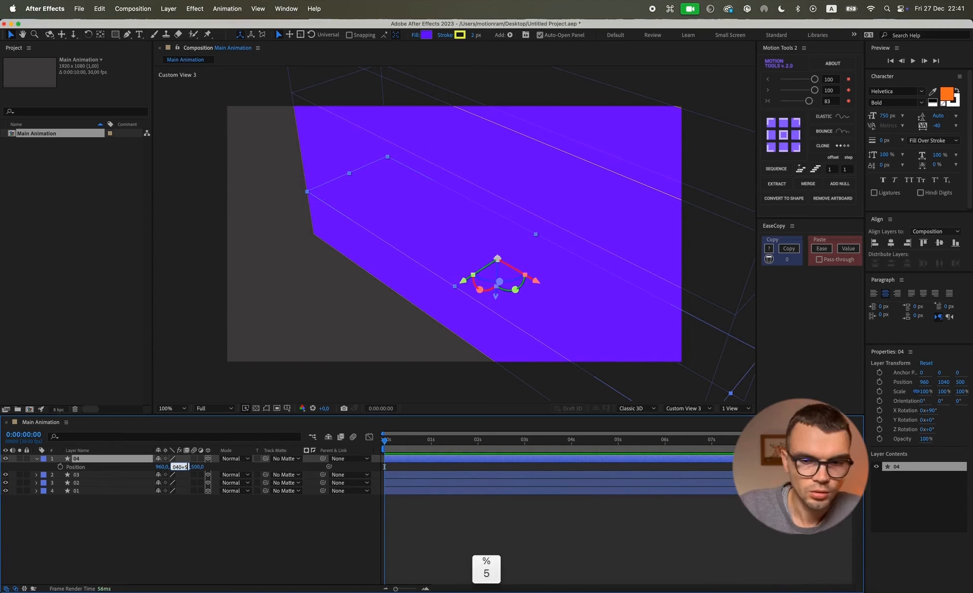
key(Return)
Set the Y position of layer 03 to -460 by subtracting 500, and deselect the layer
click(69, 475)
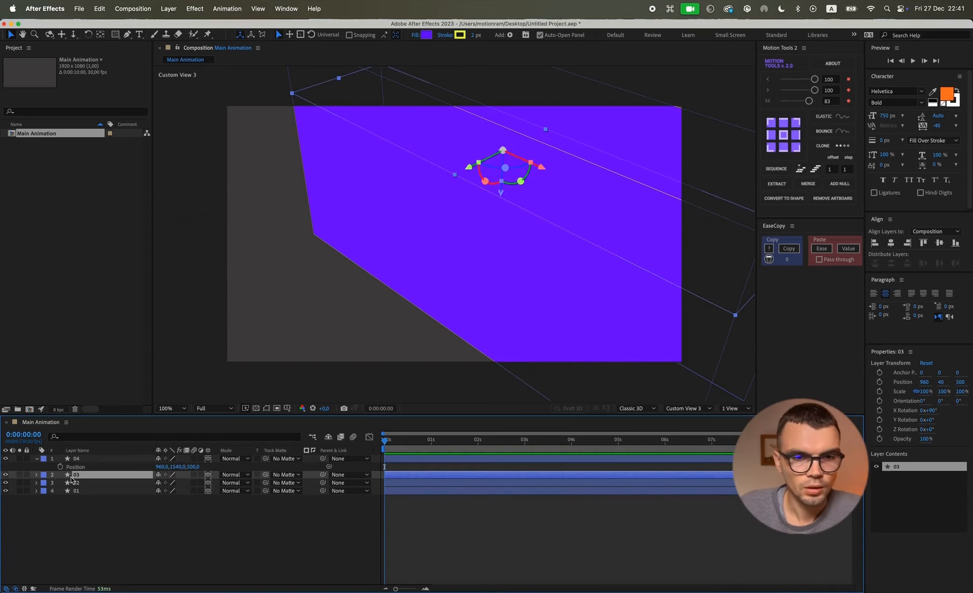
key(p)
click(172, 482)
click(180, 482)
text(-500)
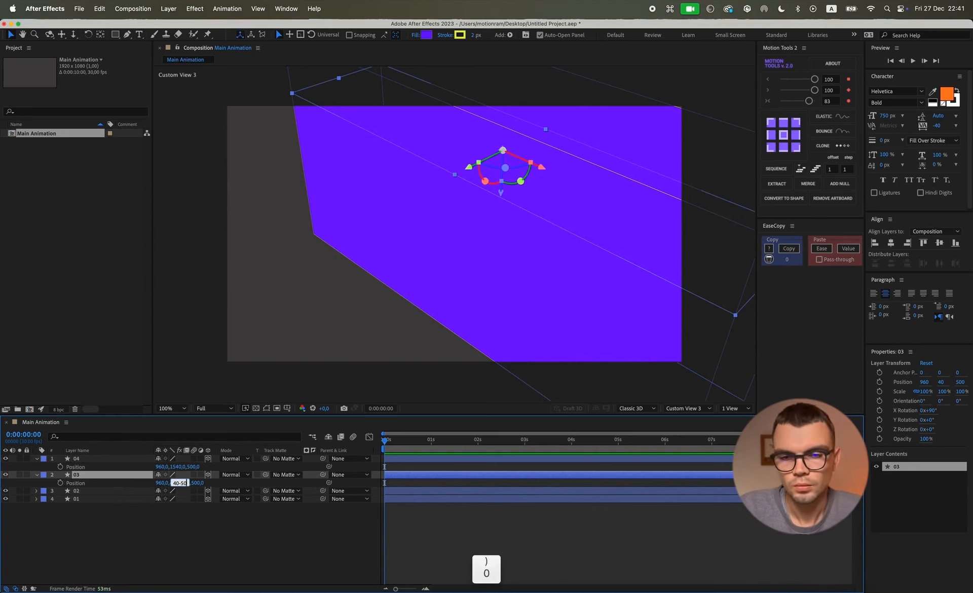
key(Return)
click(141, 518)
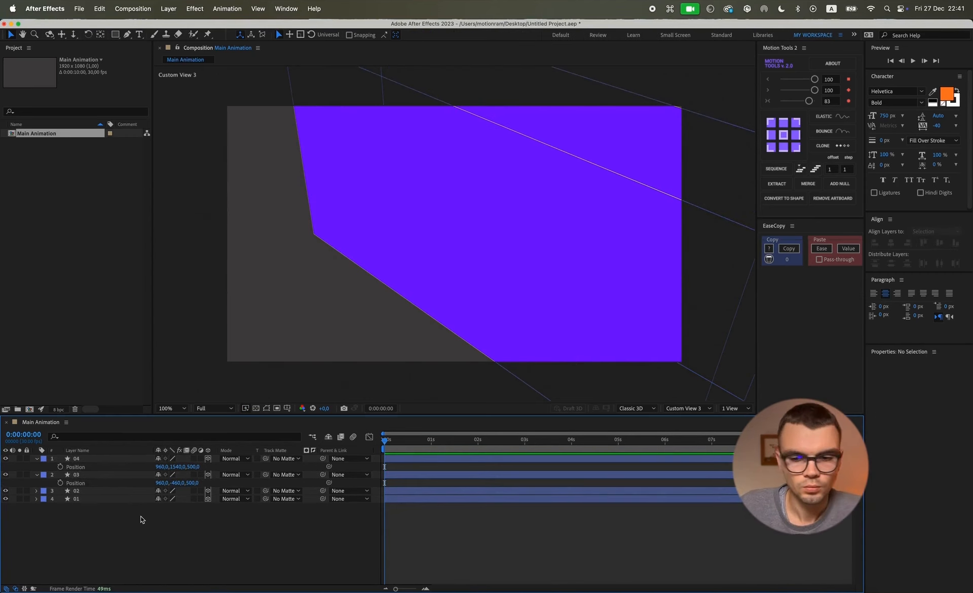
Collapse all layers, then enlarge the Main Animation composition to a width of 3840 px with the 16:9 aspect ratio locked
key(u)
click(147, 516)
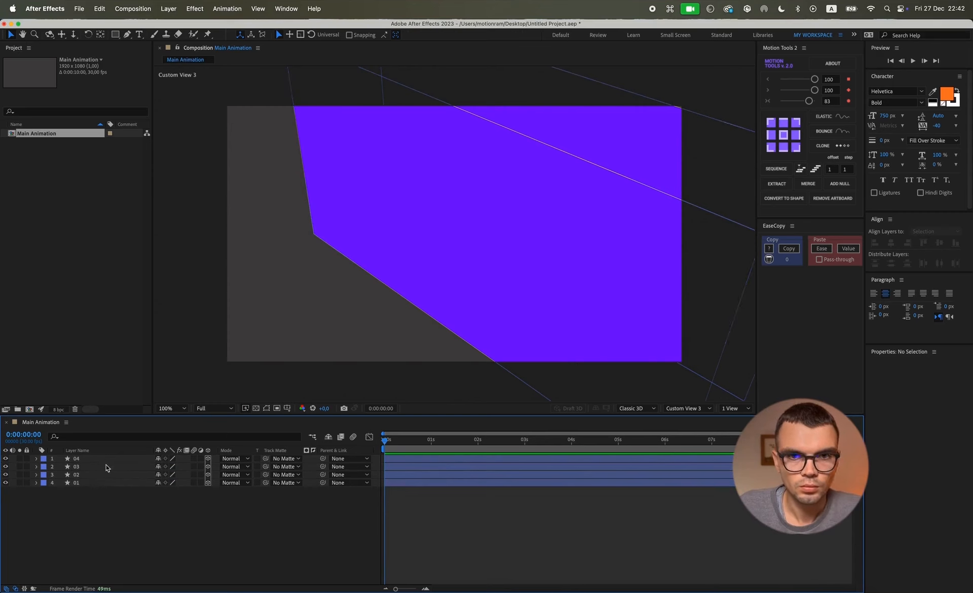
key(super+k)
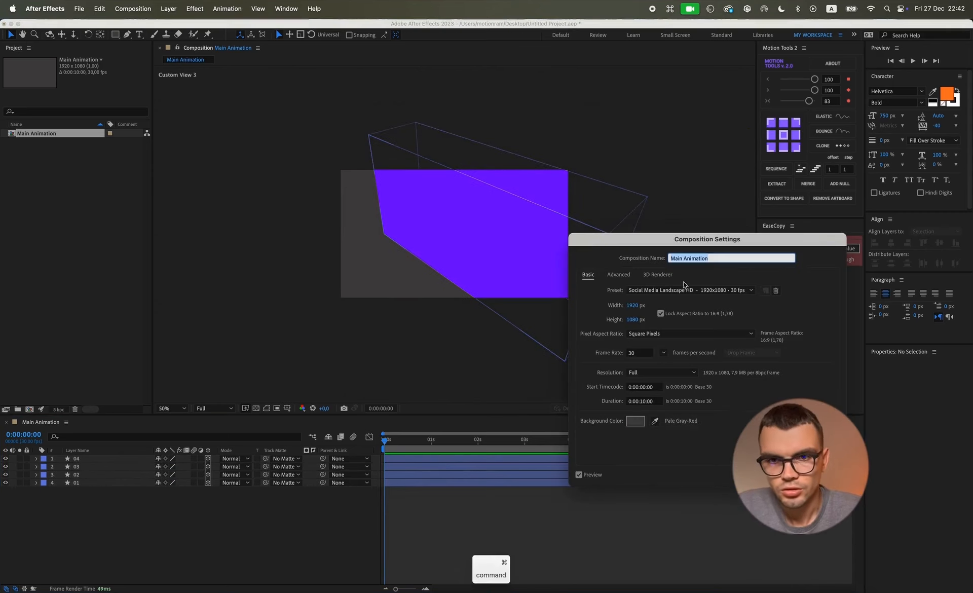
click(639, 306)
text(3)
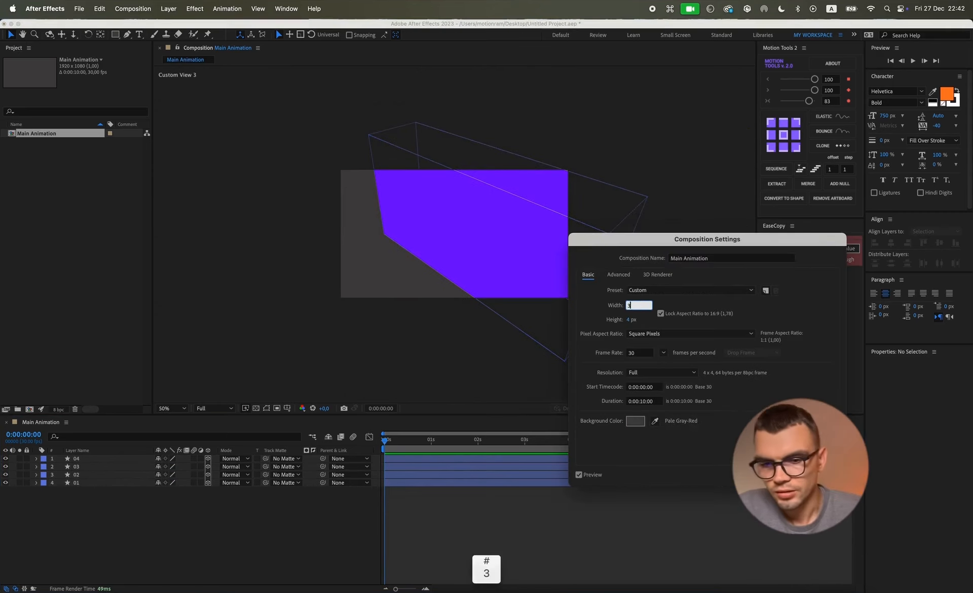
text(840)
key(Return)
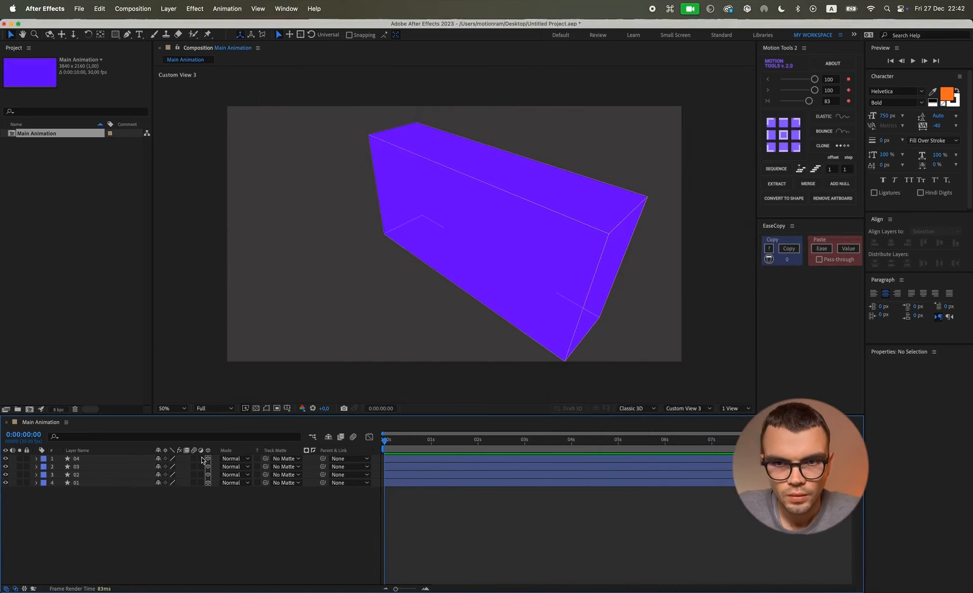
click(91, 460)
click(159, 523)
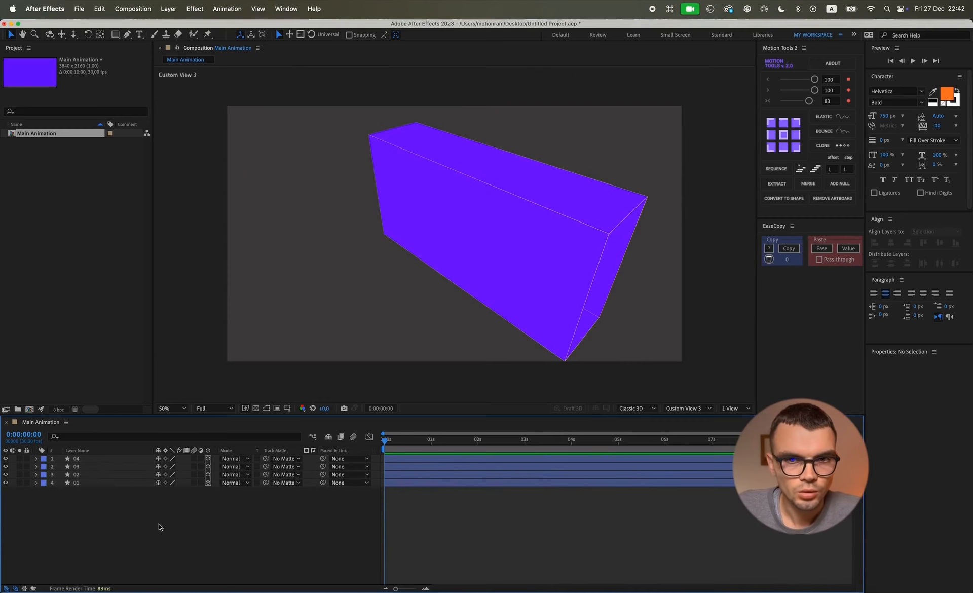
Add a null object to the composition and make it a 3D layer
right_click(104, 497)
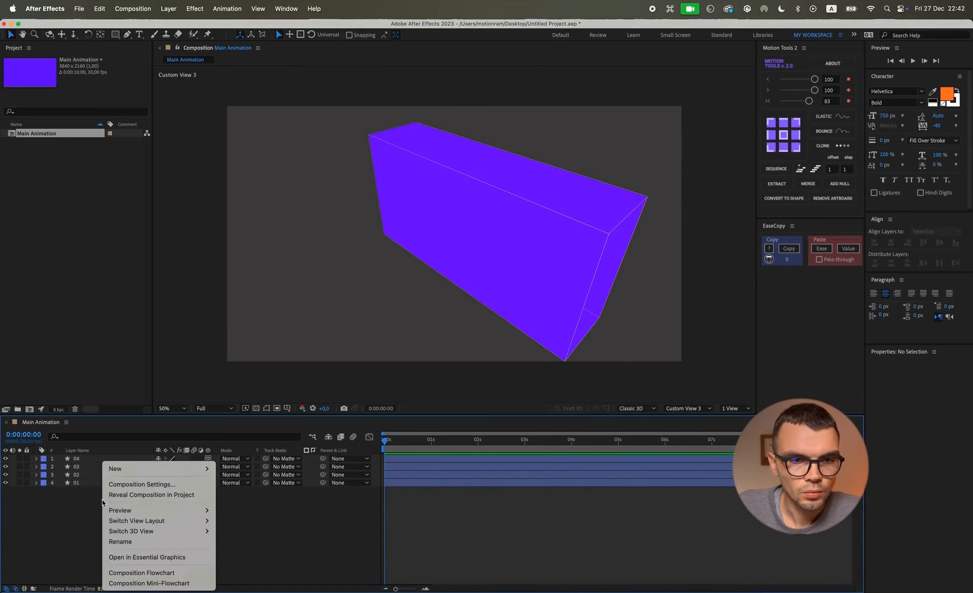
mouse_move(169, 470)
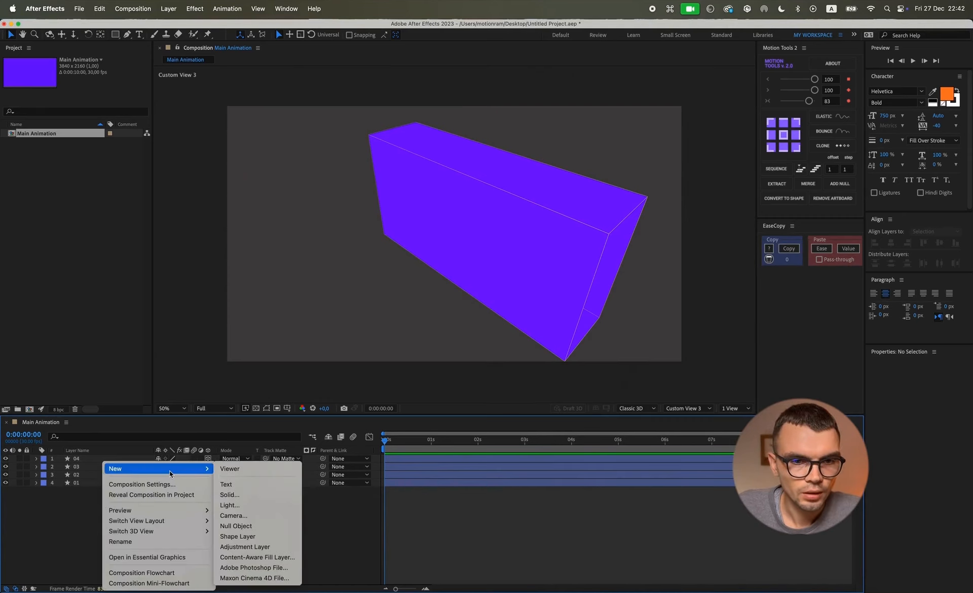
click(226, 525)
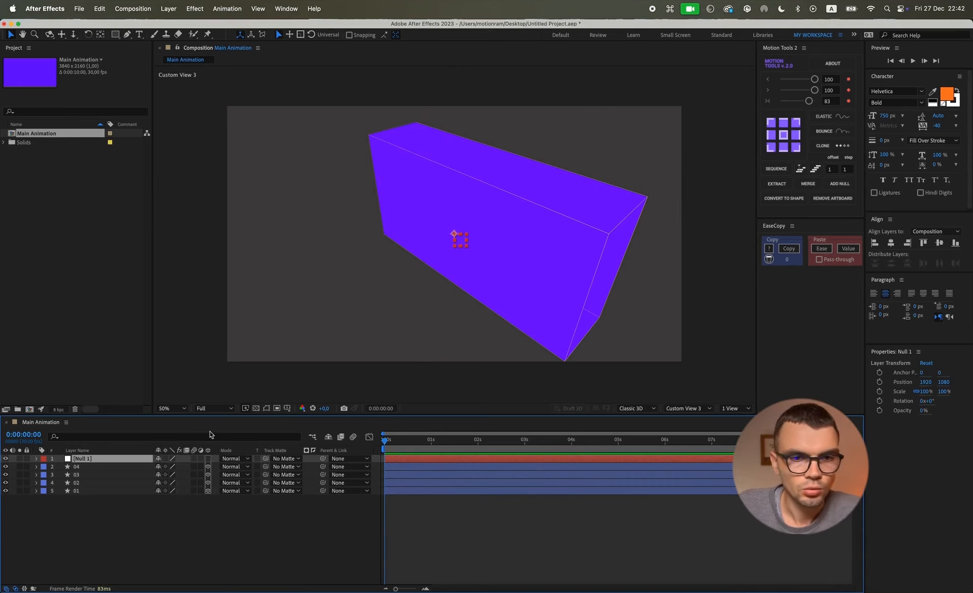
click(208, 458)
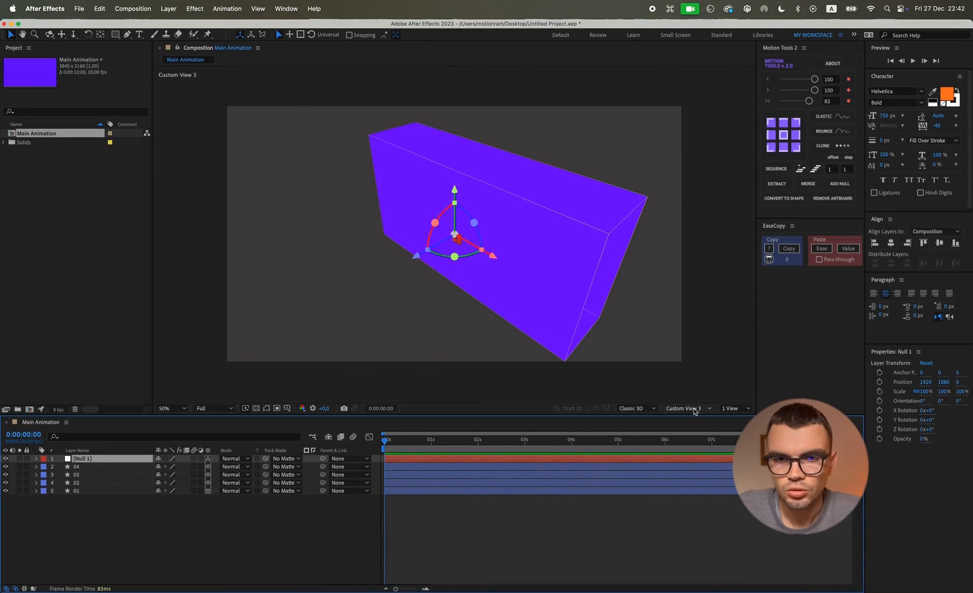
Switch the viewer to the Top view and reveal the null's Position property
click(638, 408)
click(687, 411)
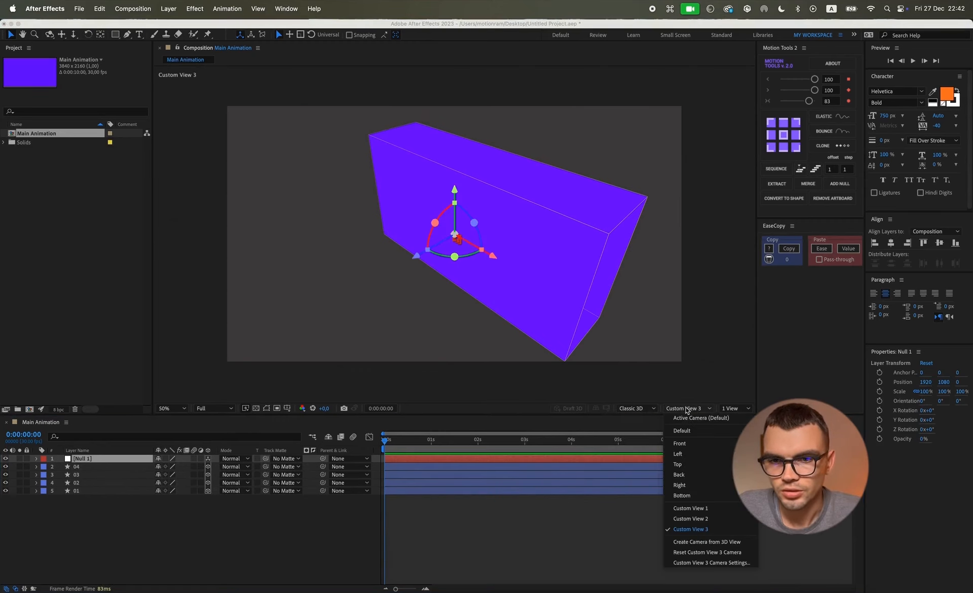
click(691, 463)
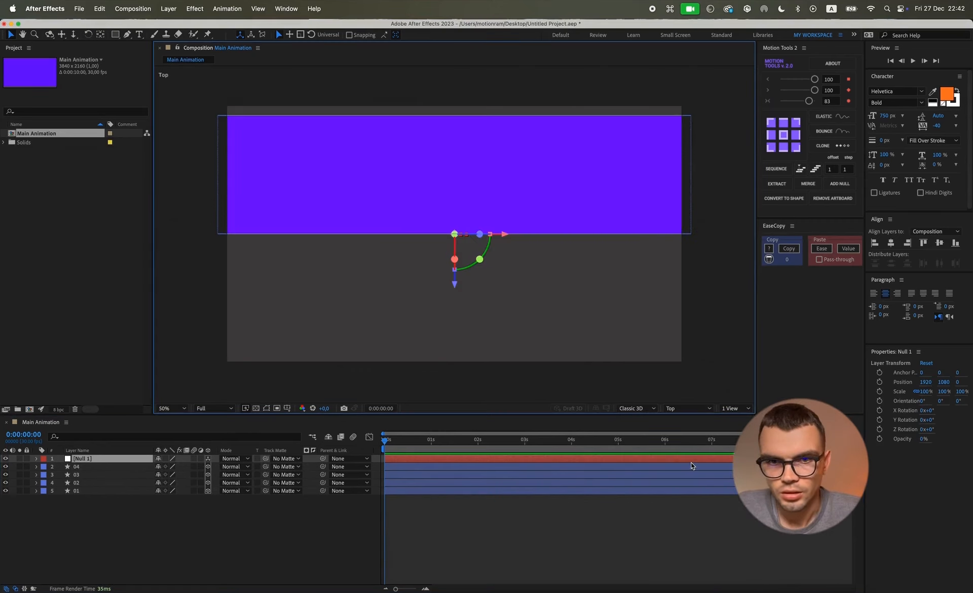
key(p)
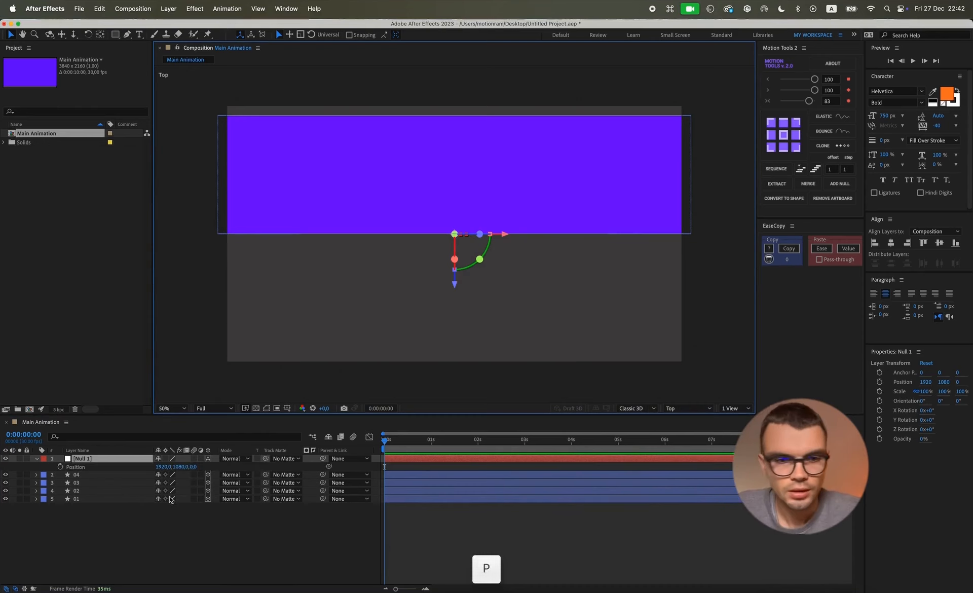
drag(192, 467, 272, 467)
key(super+z)
key(super+z)
Set the null's Z position to 500 to centre it within the box
click(195, 467)
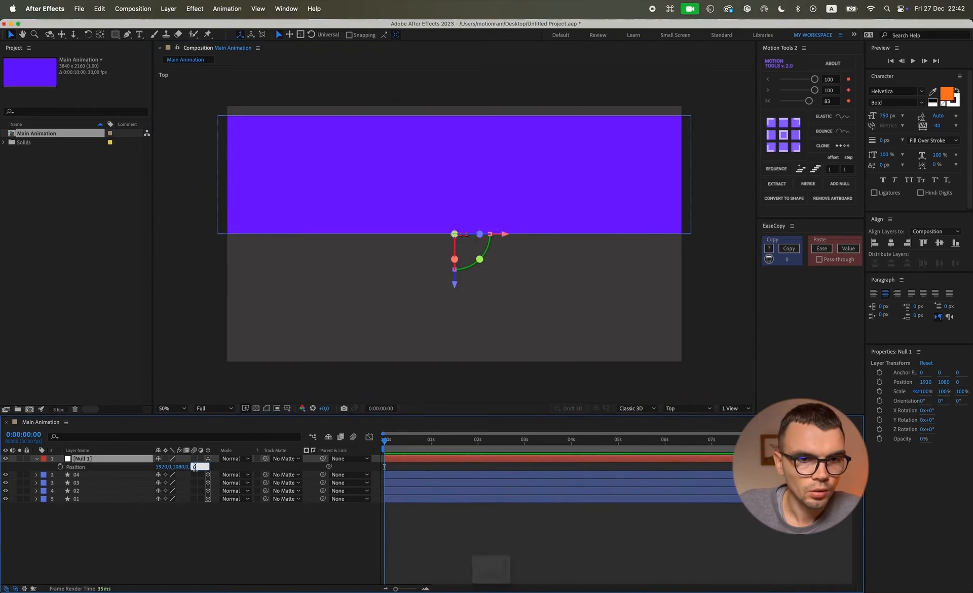
text(500)
key(Return)
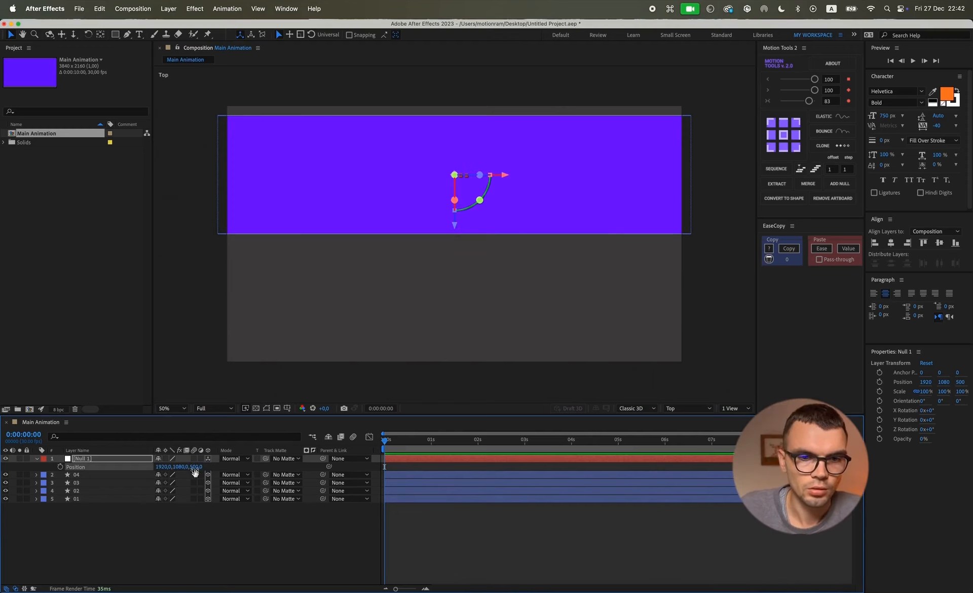
Rename the null layer as p/s1
click(28, 566)
click(78, 466)
click(81, 461)
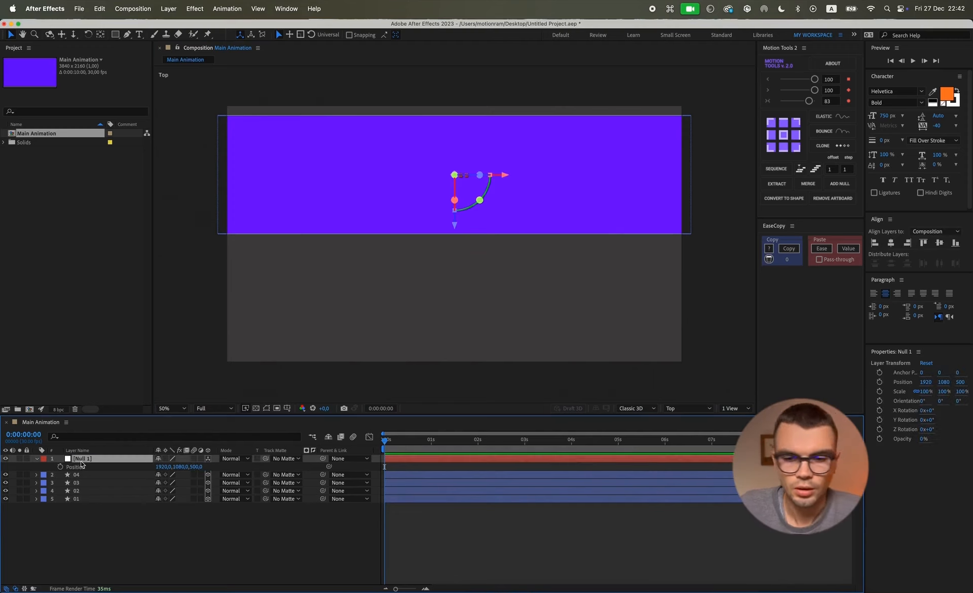
key(Return)
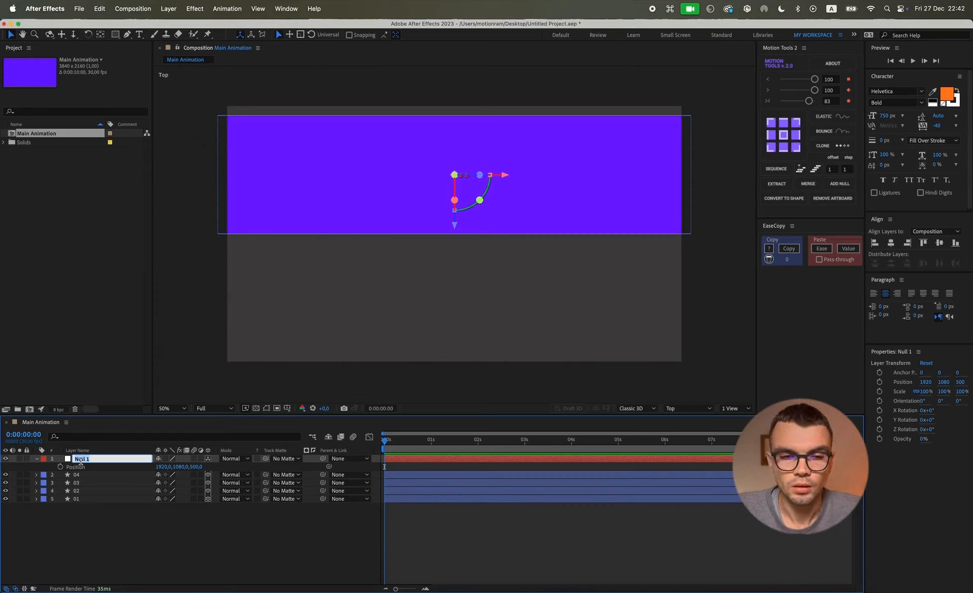
text(p)
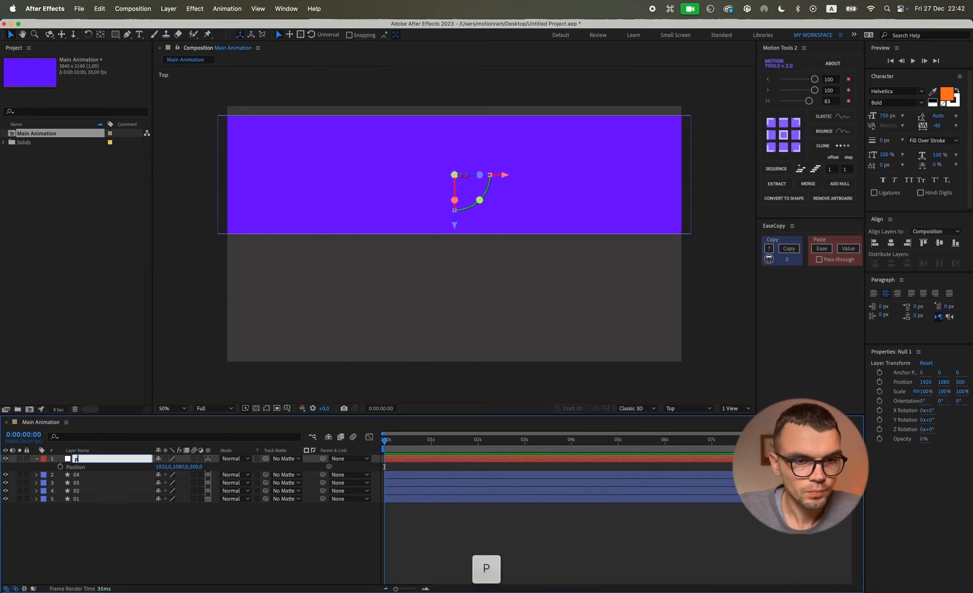
text(/s1)
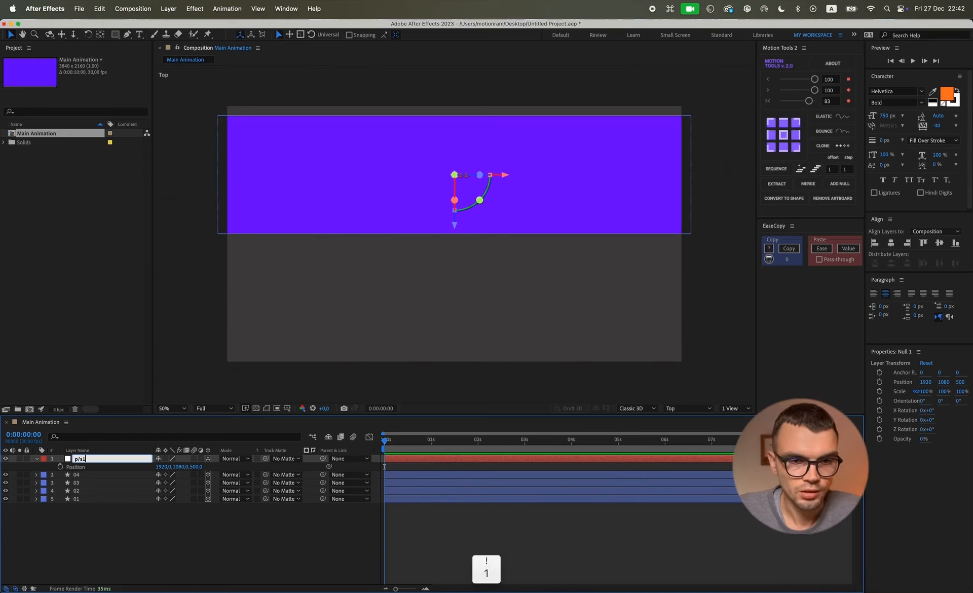
key(Return)
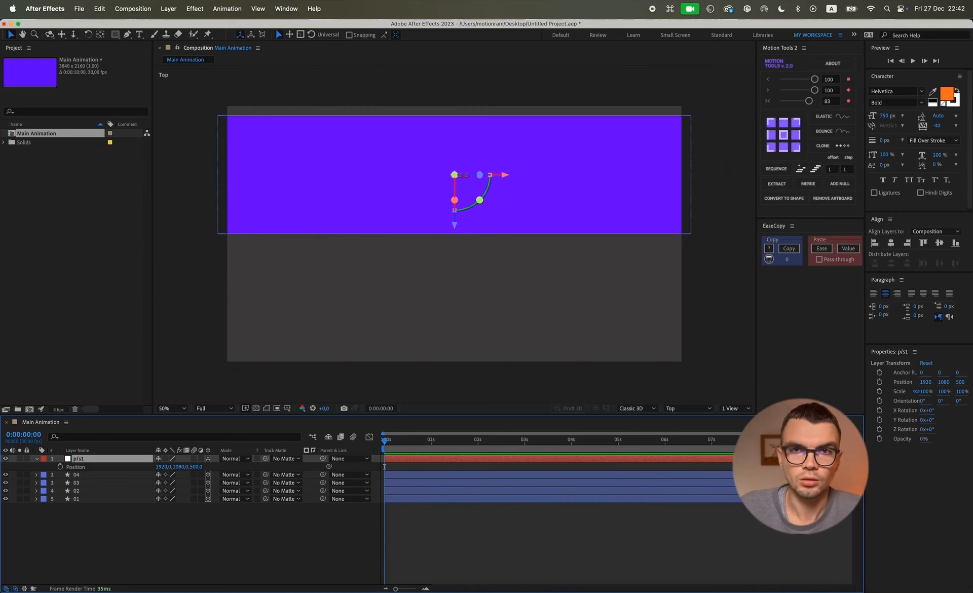
Select shape layers 01 to 04 and parent them all to the p/s1 null
click(93, 552)
click(70, 465)
drag(76, 499, 63, 472)
key(super+z)
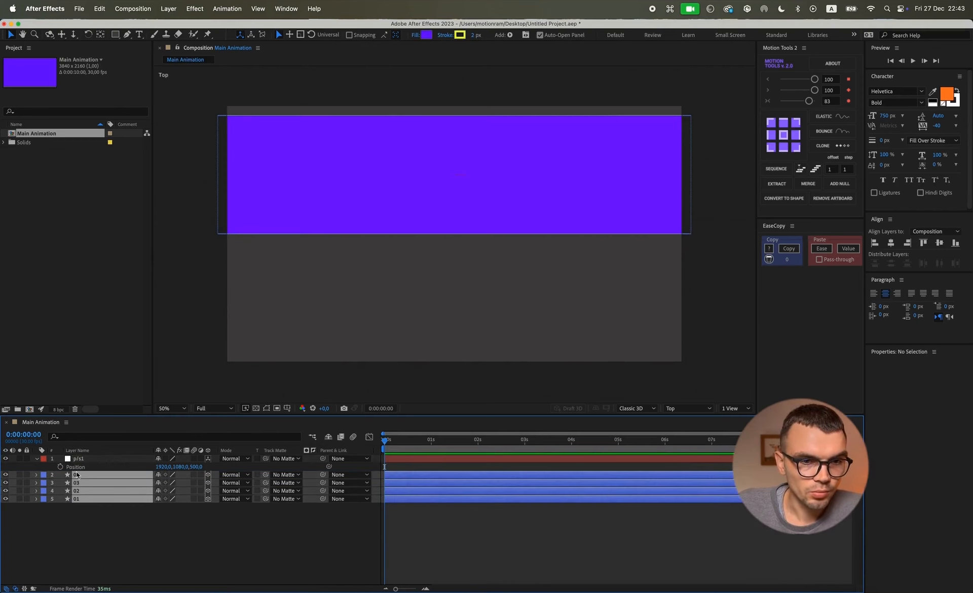
drag(325, 475, 99, 460)
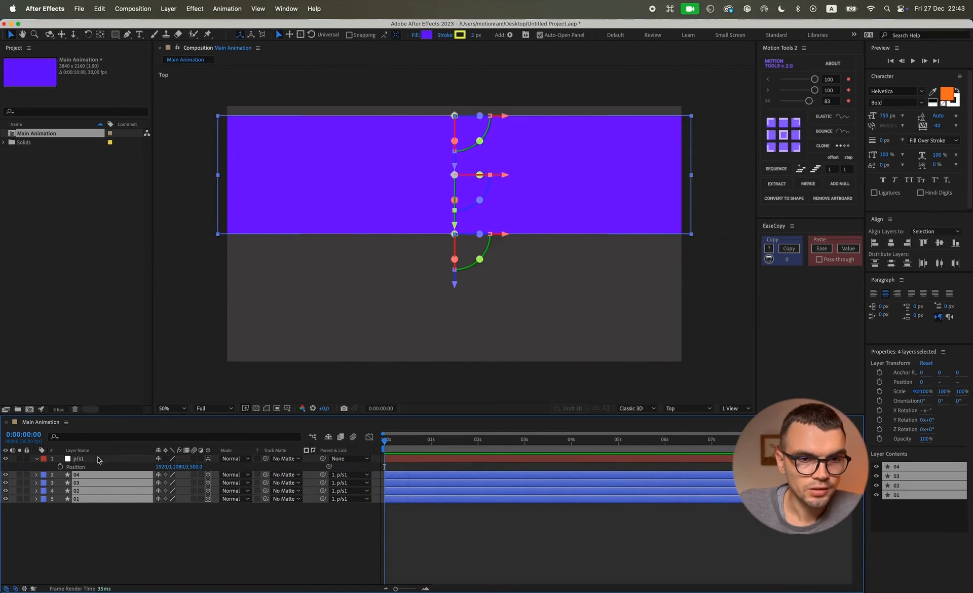
Test-rotate the p/s1 null in Custom View 3 to check the parenting, then undo the rotation and deselect it
click(98, 459)
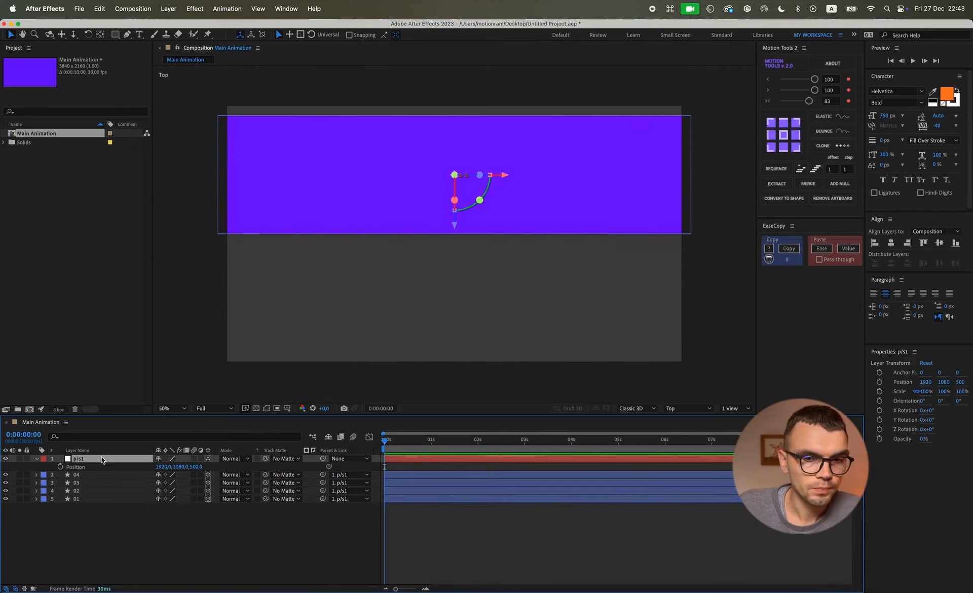
key(space)
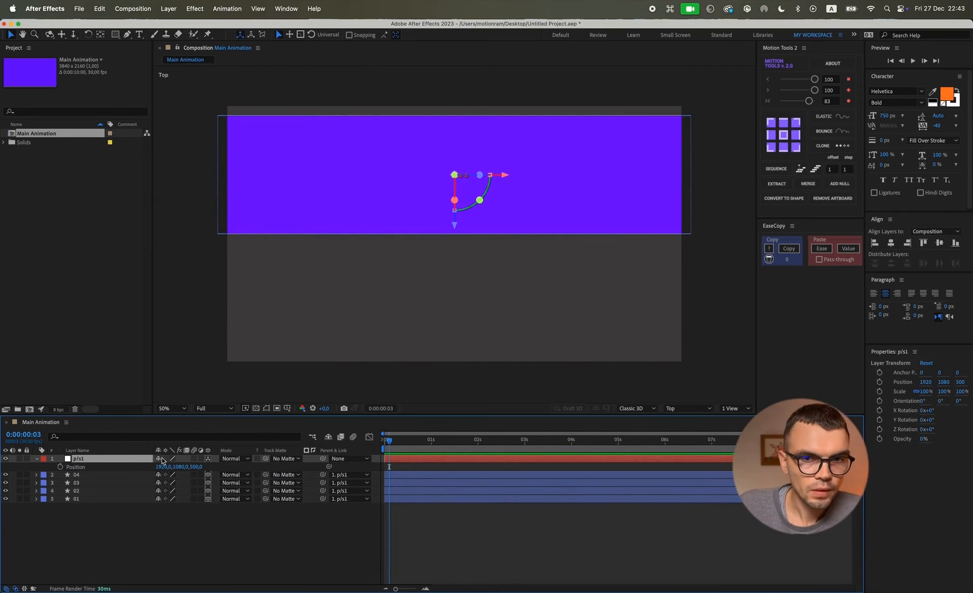
click(689, 408)
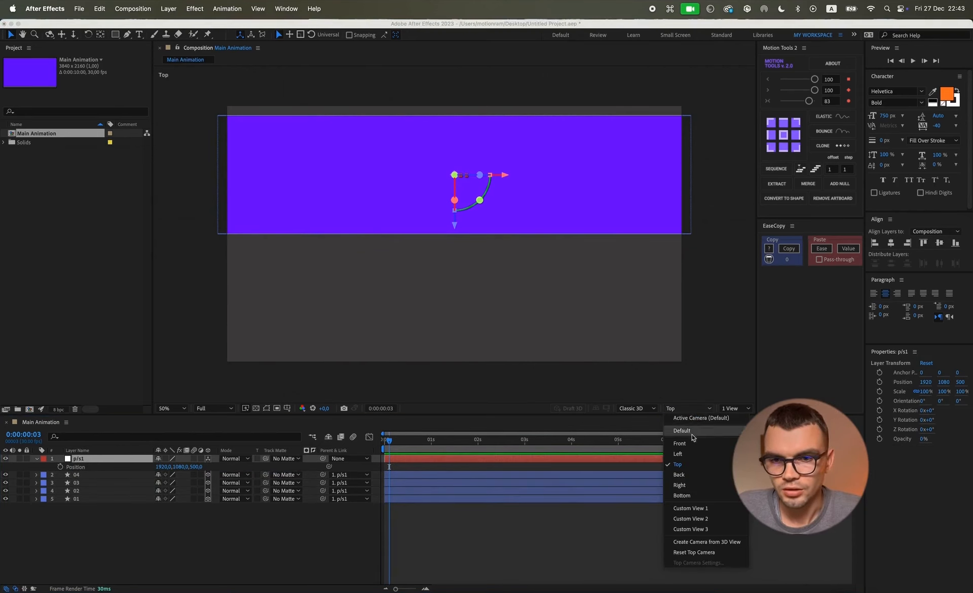
click(704, 530)
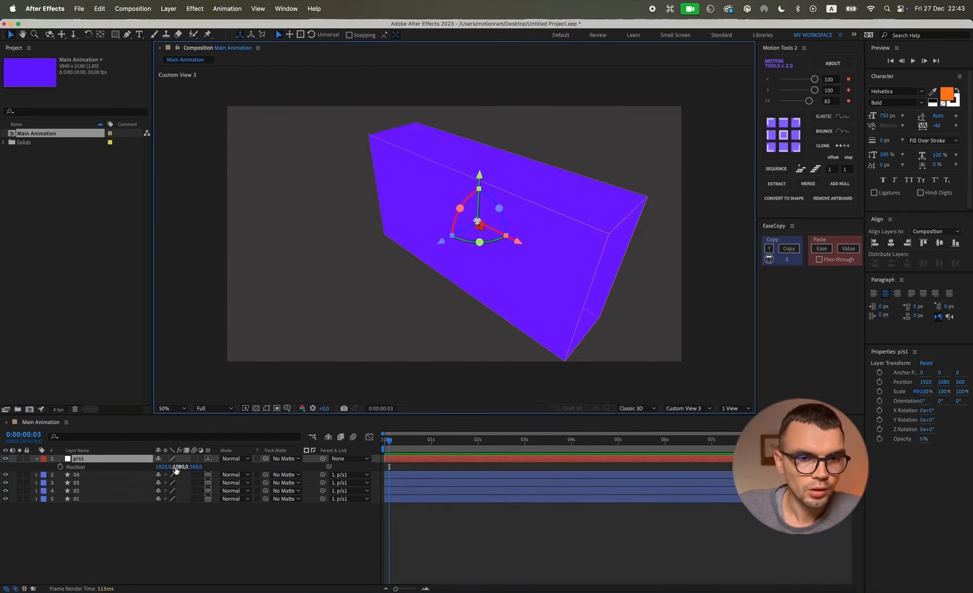
key(r)
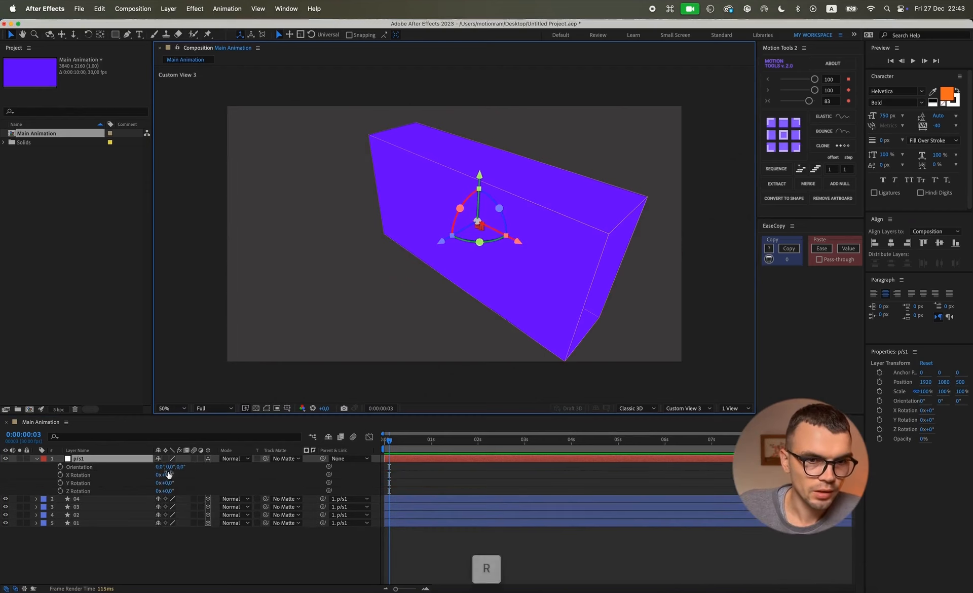
drag(167, 482, 114, 474)
key(super+z)
click(196, 548)
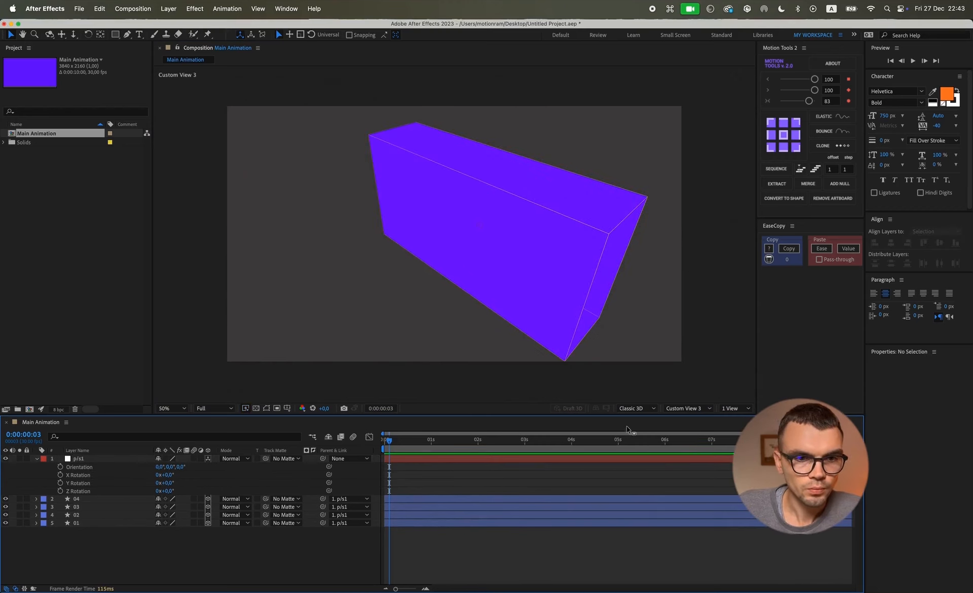
Switch the viewer to Active Camera (Default) and collapse all layer properties
click(702, 409)
click(694, 418)
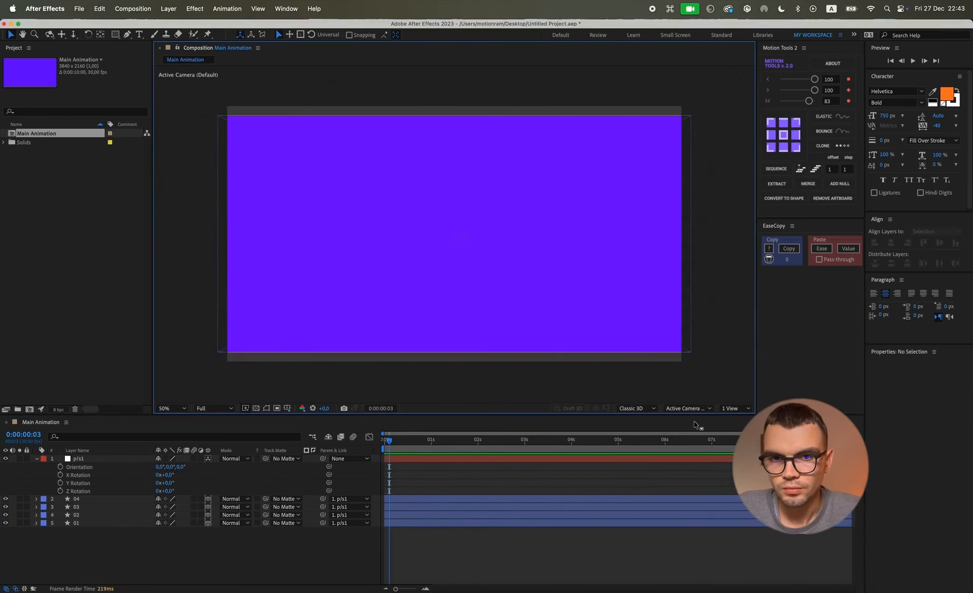
click(260, 537)
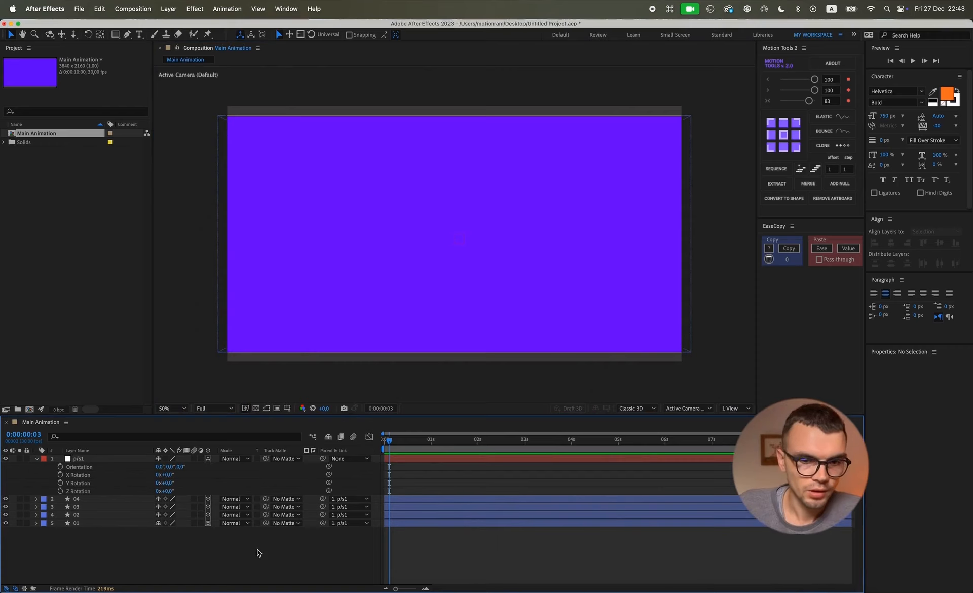
key(u)
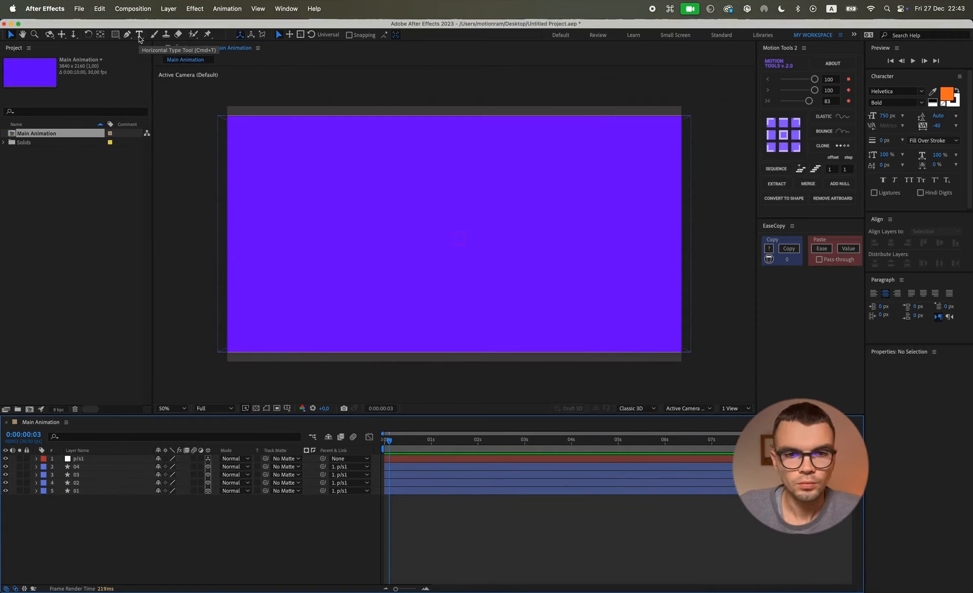
Copy the word "artificial" from the other app and paste it into a new horizontal text layer over the box's front face
click(215, 591)
double_click(123, 84)
key(cmd+c)
key(cmd+Tab)
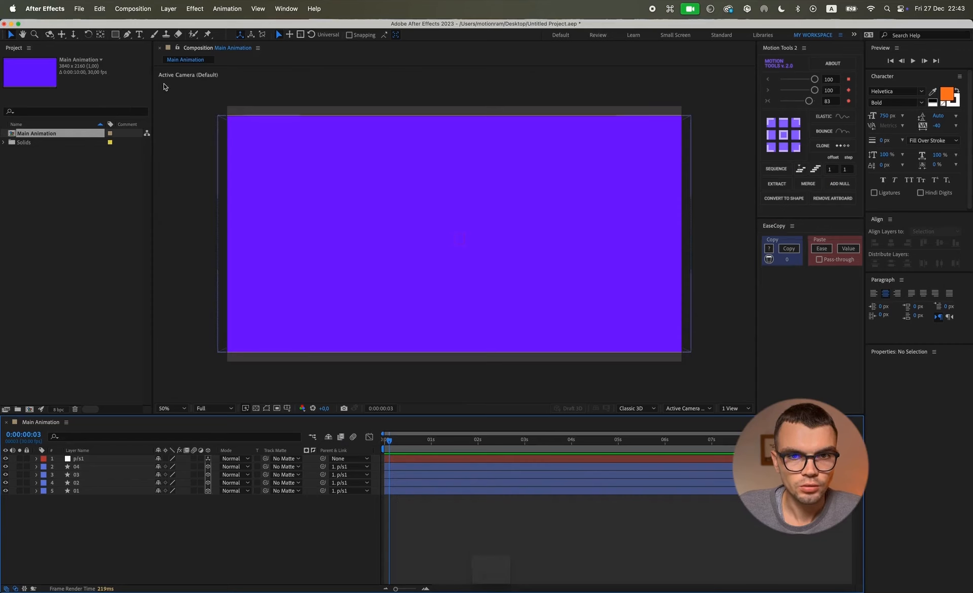
click(139, 35)
click(339, 249)
key(cmd+v)
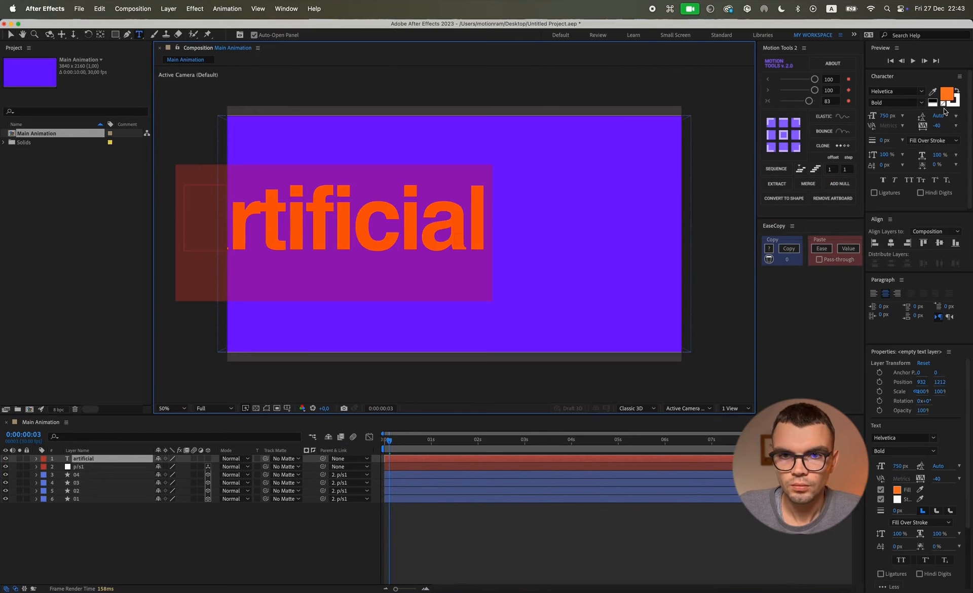
Copy the yellow color code from the shape tool's stroke setting with no layer selected
click(76, 499)
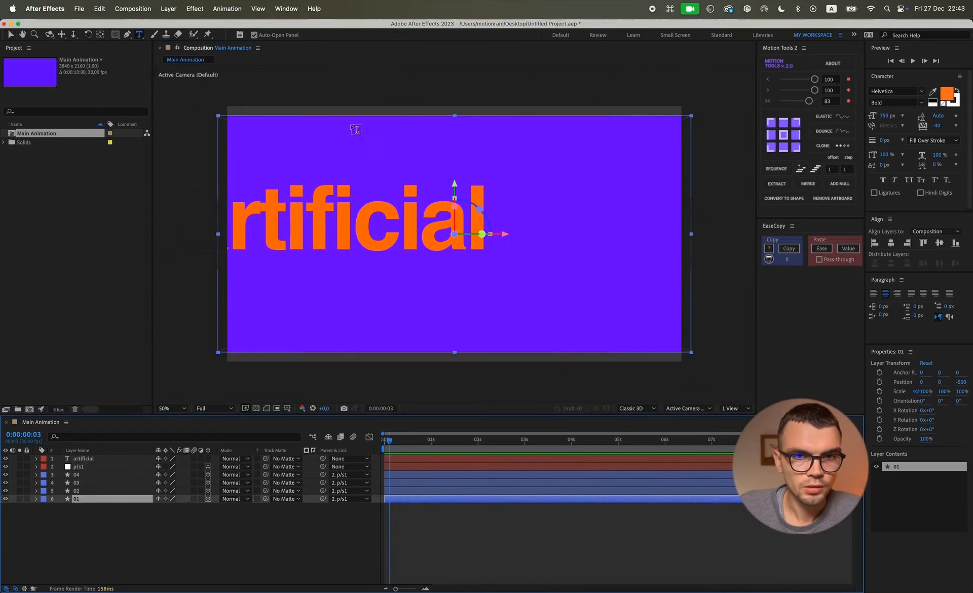
click(89, 490)
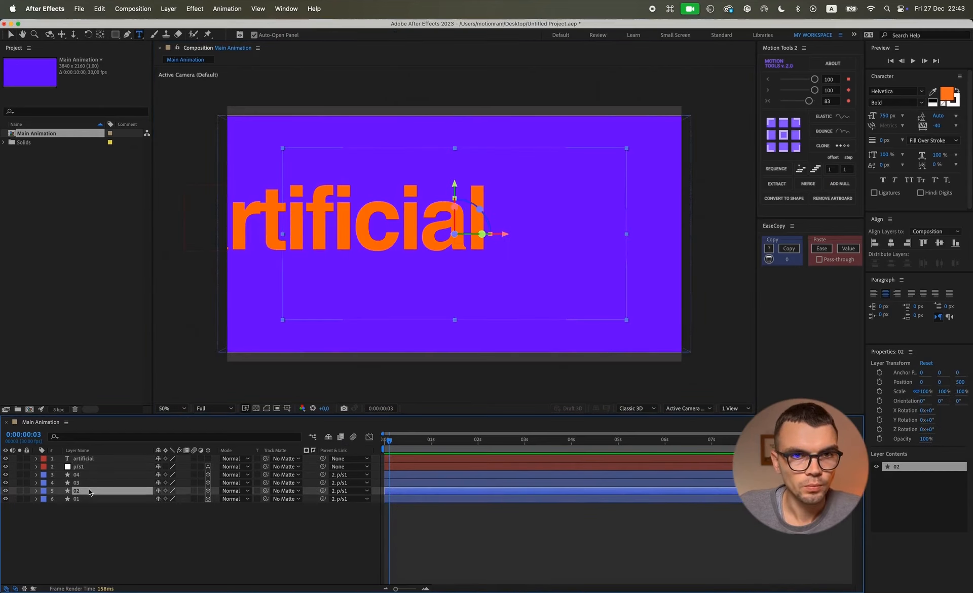
click(139, 512)
key(q)
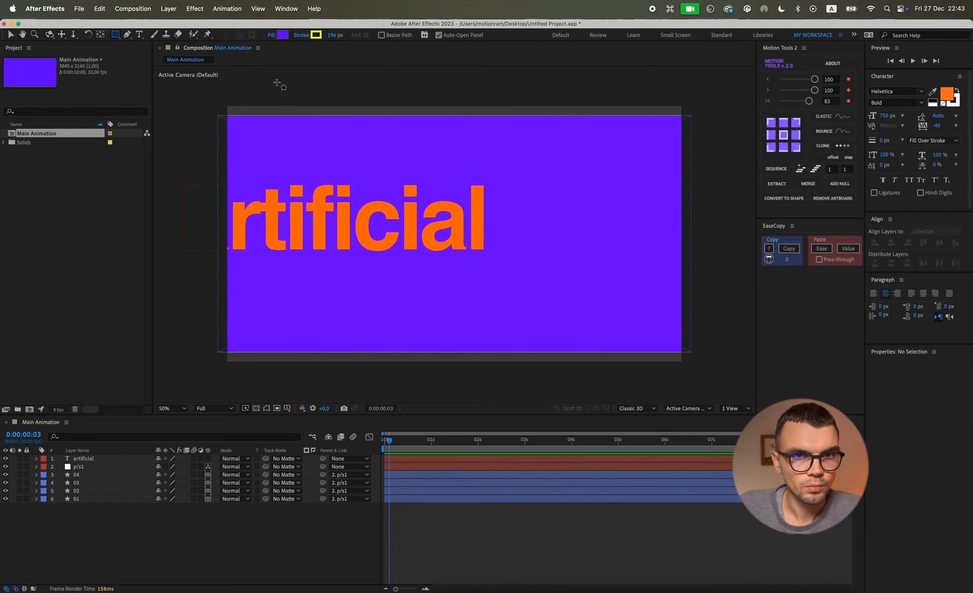
click(316, 35)
click(495, 442)
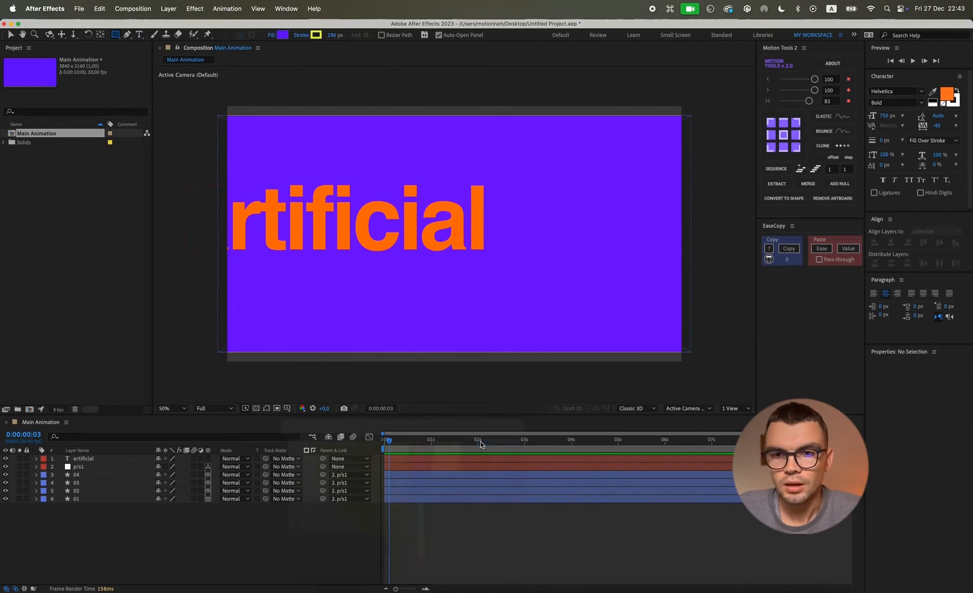
Apply the copied yellow as the fill color of the "artificial" text layer
click(77, 475)
click(78, 484)
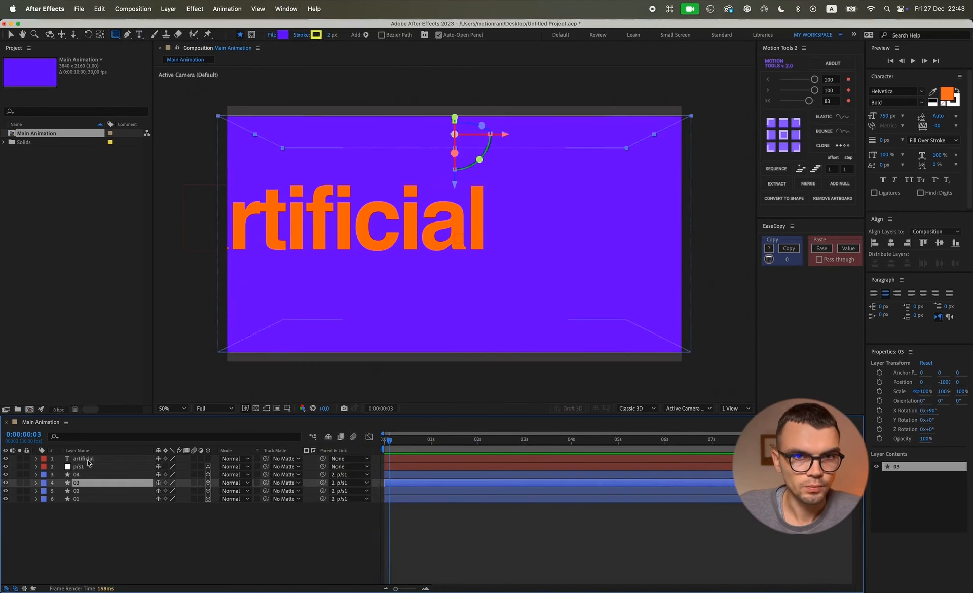
click(82, 458)
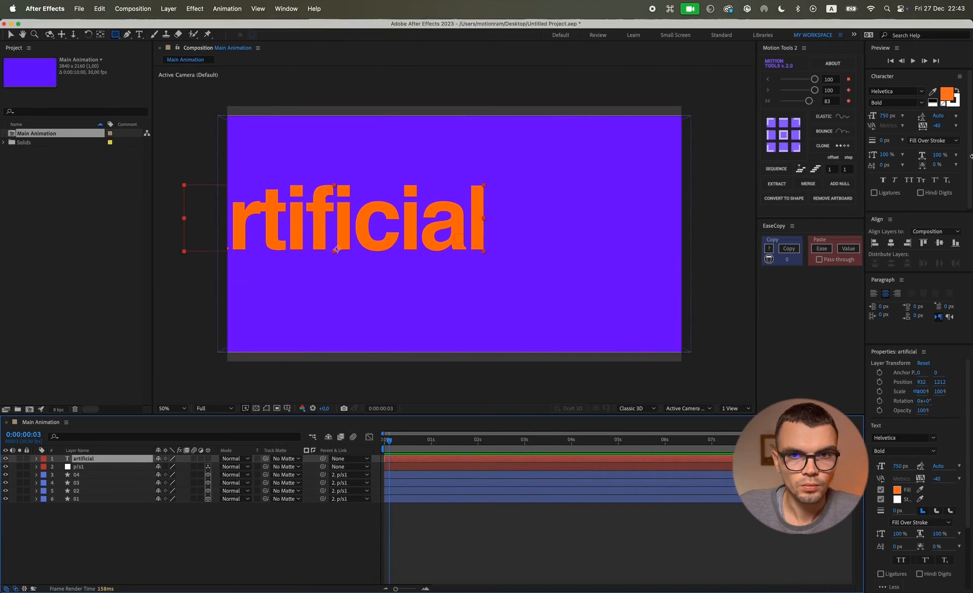
click(945, 94)
key(super+v)
click(497, 444)
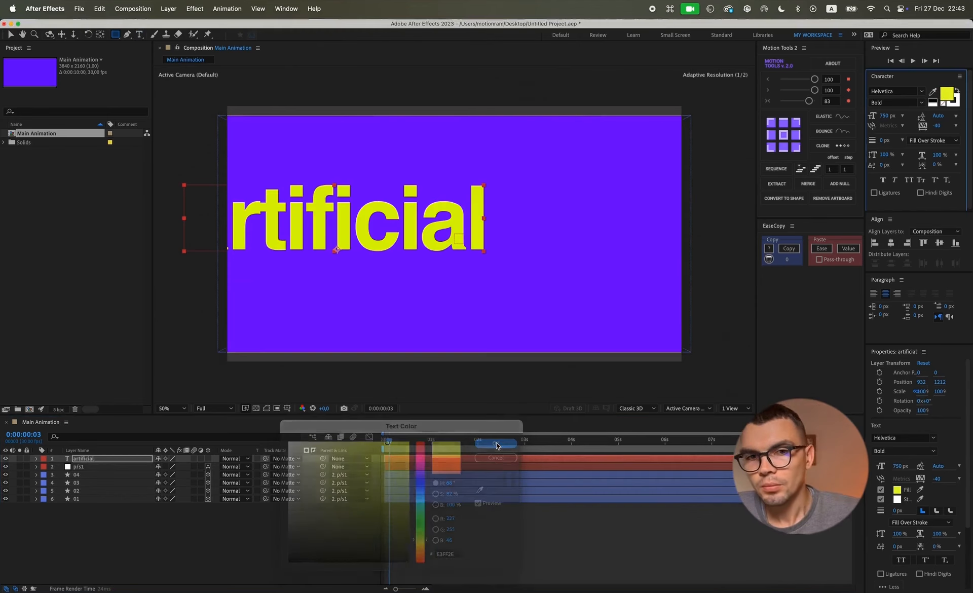
Center the "artificial" text layer's anchor point and align the layer horizontally and vertically to the middle of the composition
click(187, 536)
click(89, 458)
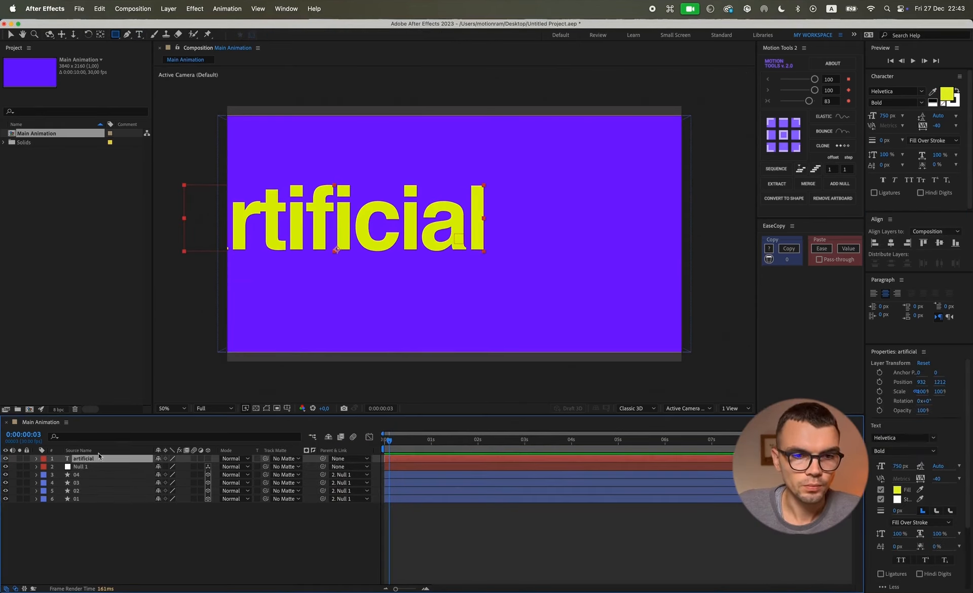
click(895, 288)
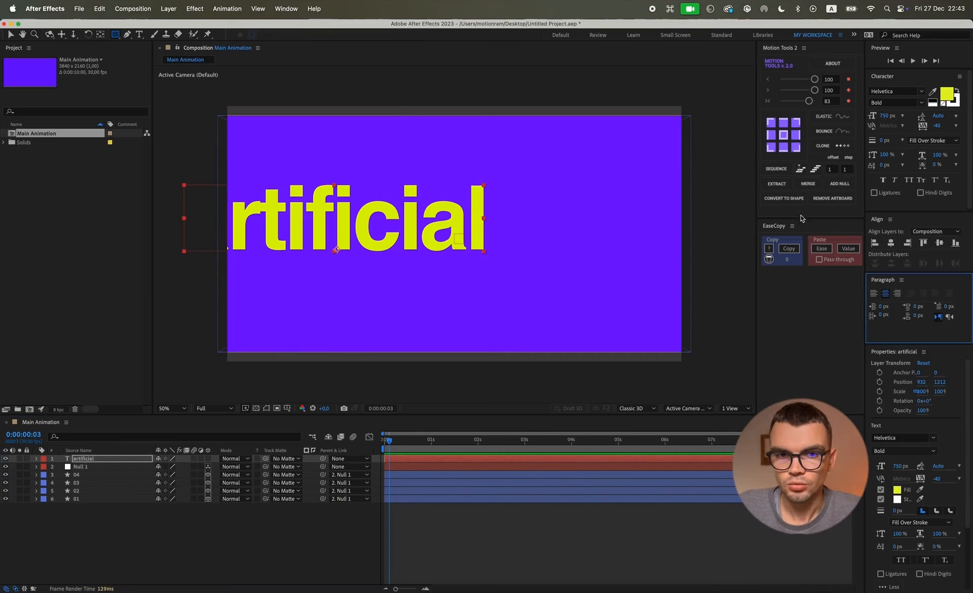
click(787, 138)
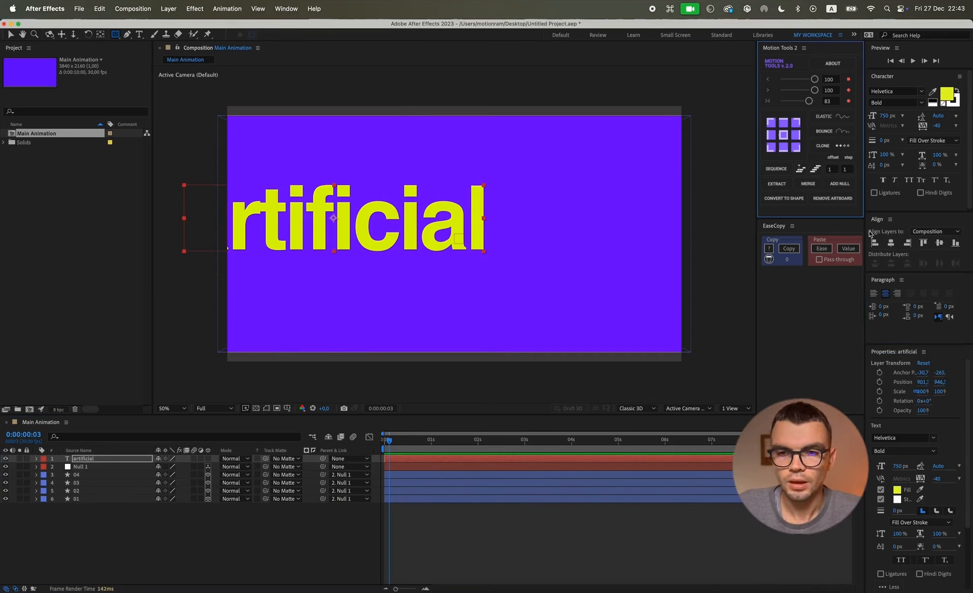
click(890, 243)
click(937, 244)
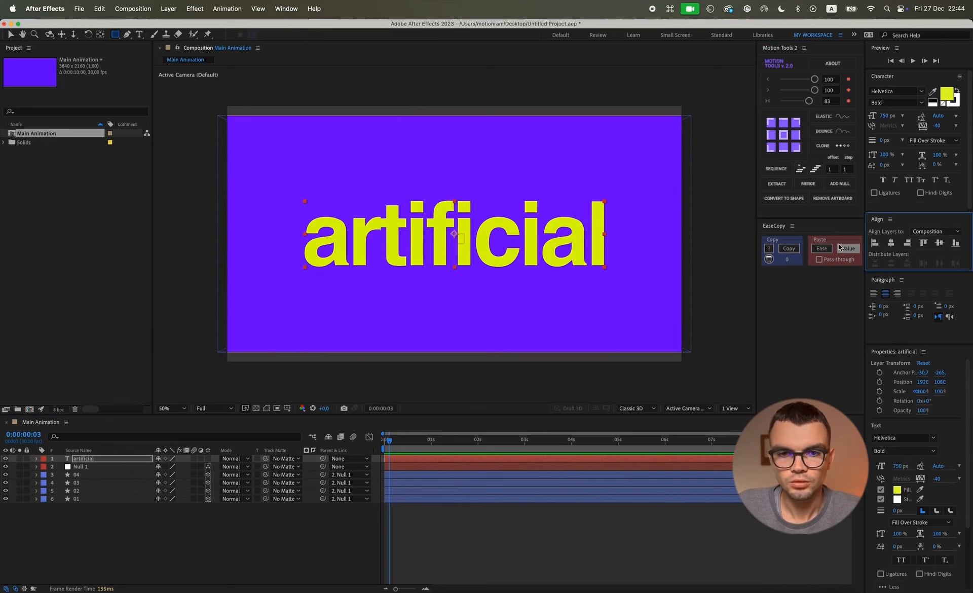
Enlarge the "artificial" text to a font size of 1200 px so it spans the box's front face
click(882, 116)
text(1000)
key(Return)
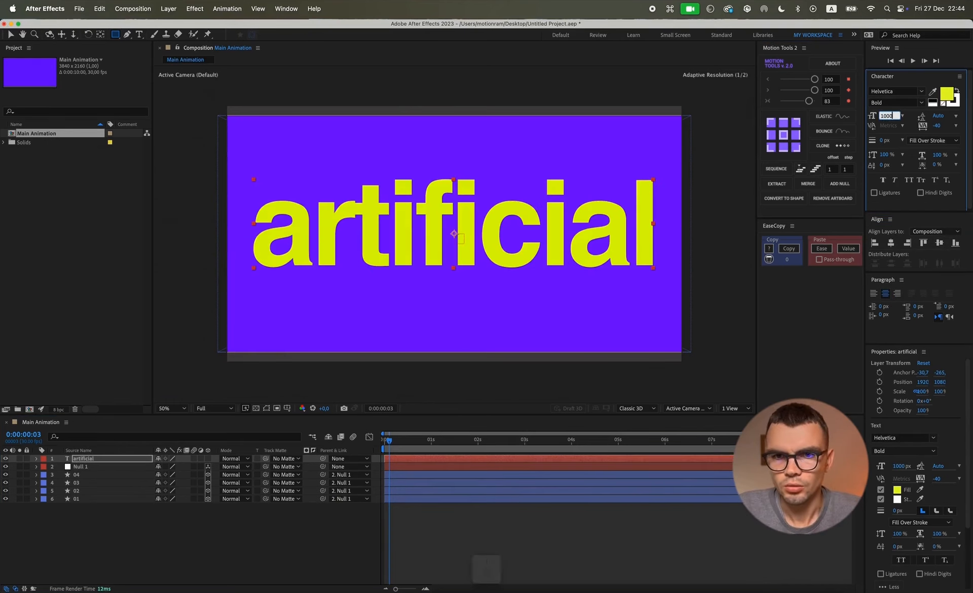
key(super)
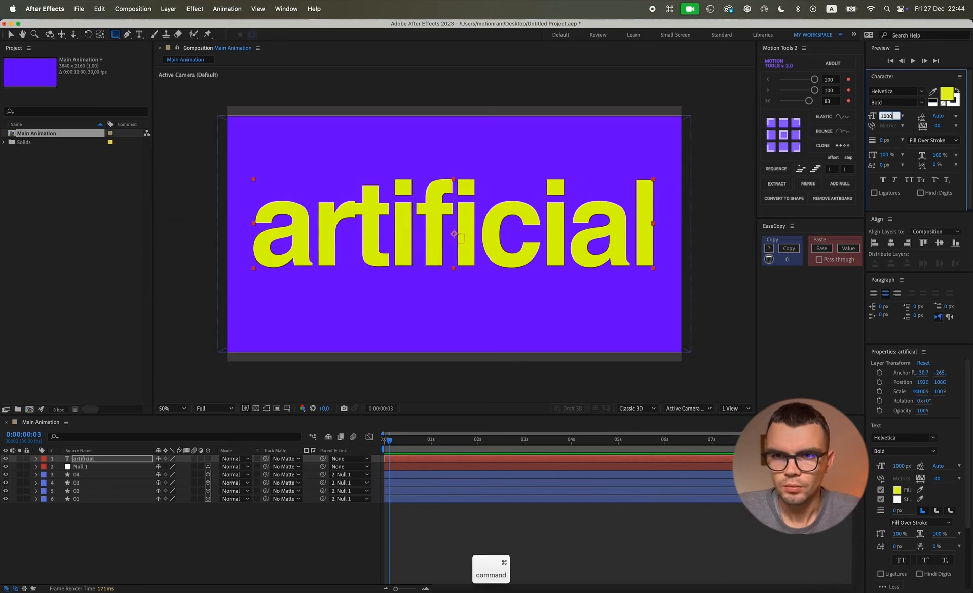
key(super+a)
text(1200)
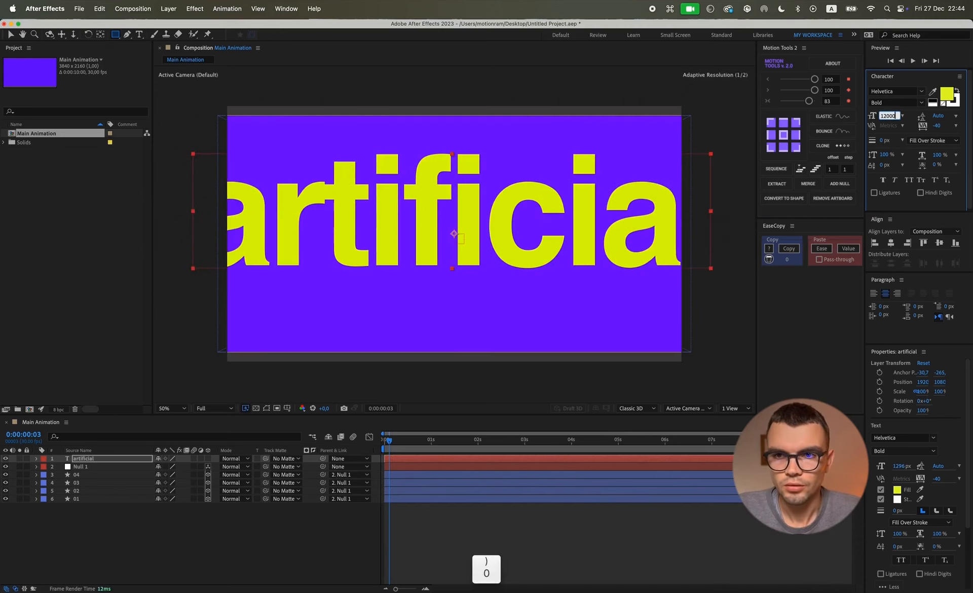
key(BackSpace)
key(Return)
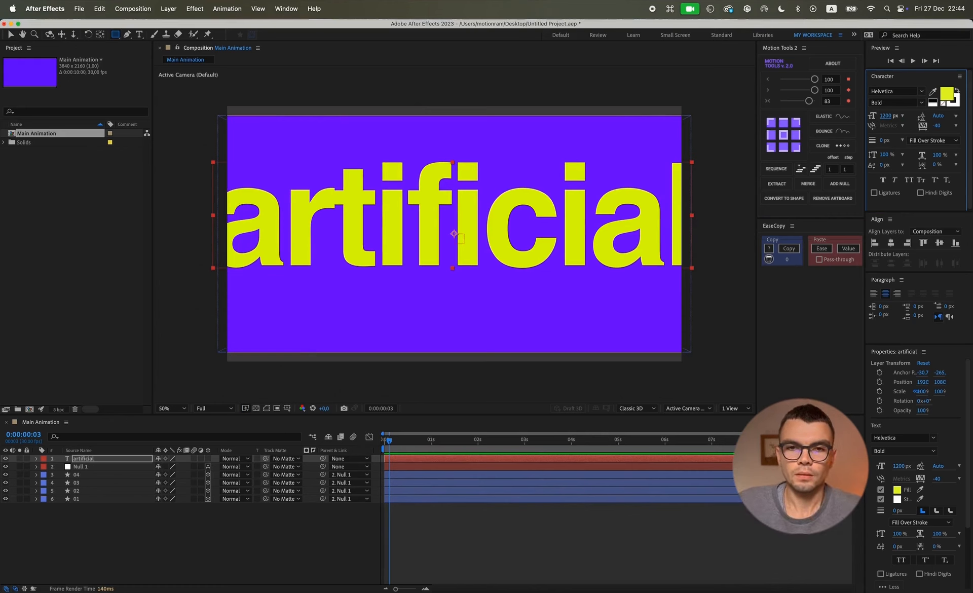
Pre-compose the "artificial" text layer into a new composition named "Text 01"
click(83, 459)
key(super+shift+c)
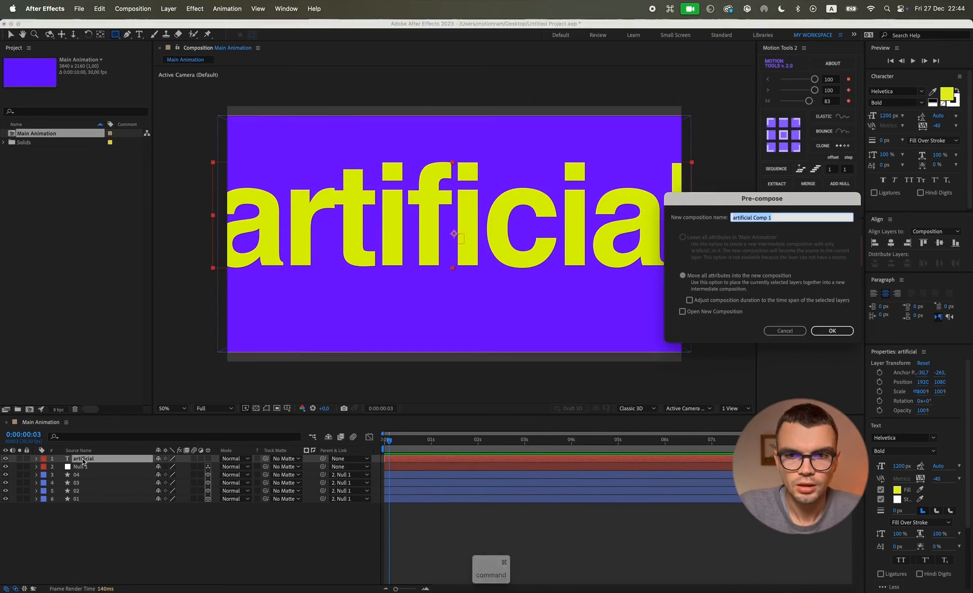
text(Text 01)
key(Return)
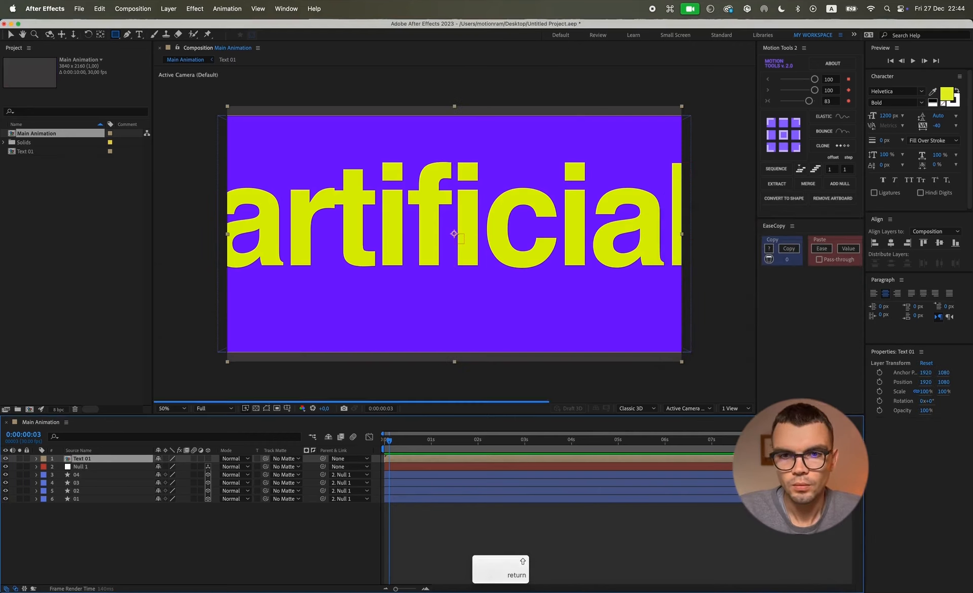
Open the Text 01 composition and center its text layer horizontally and vertically in the frame
double_click(77, 458)
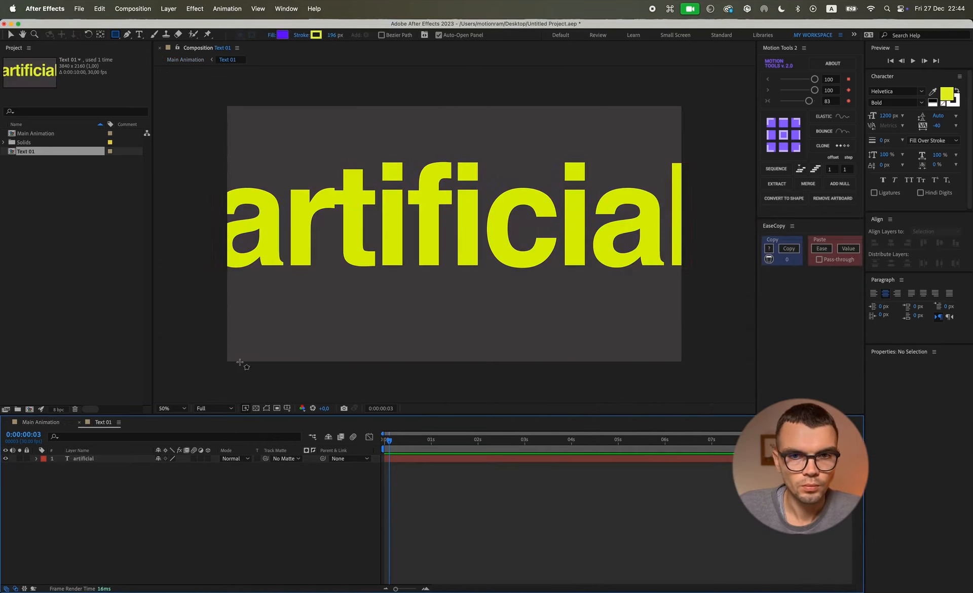
key(v)
click(441, 233)
click(890, 242)
click(938, 242)
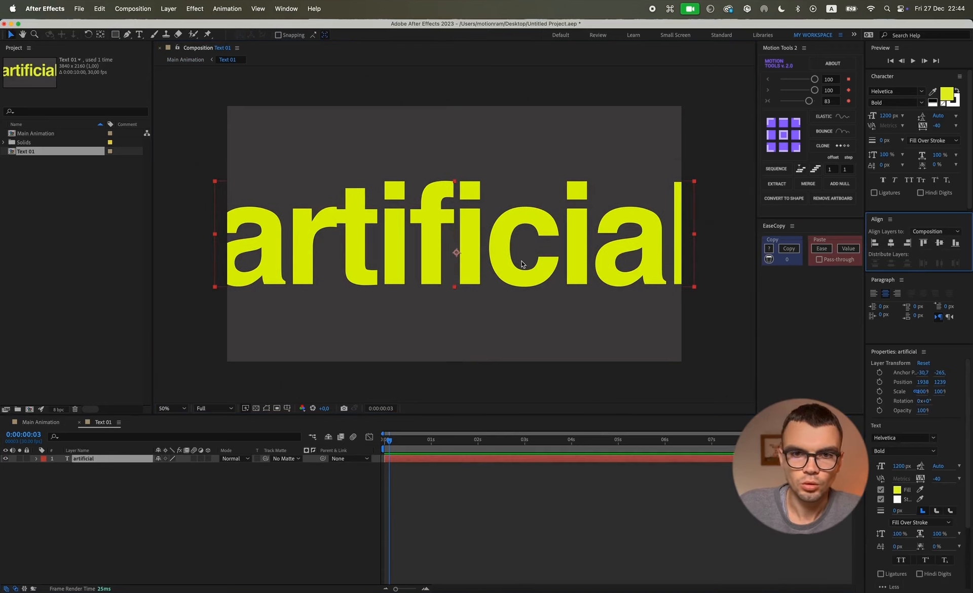
key(super+k)
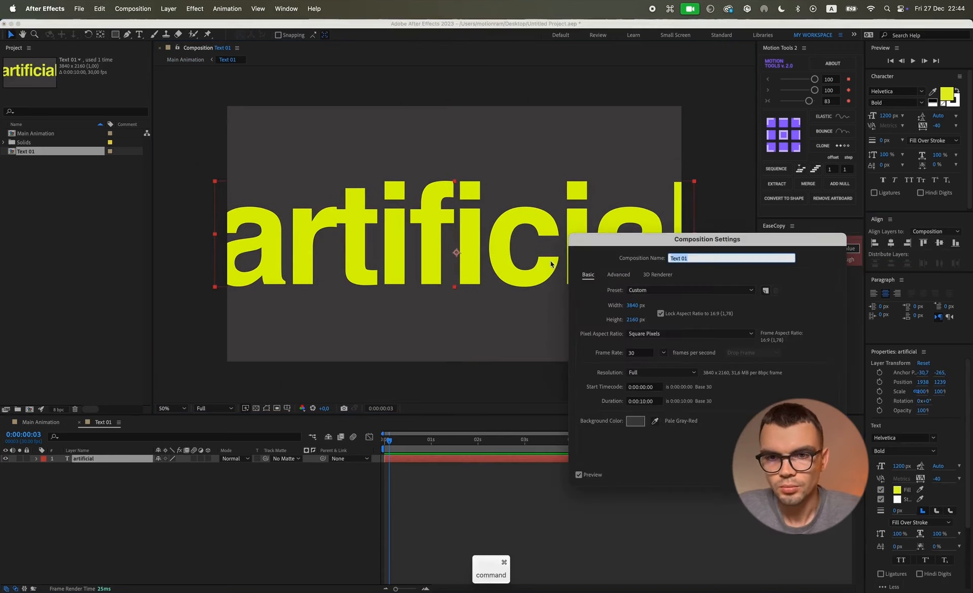
key(Escape)
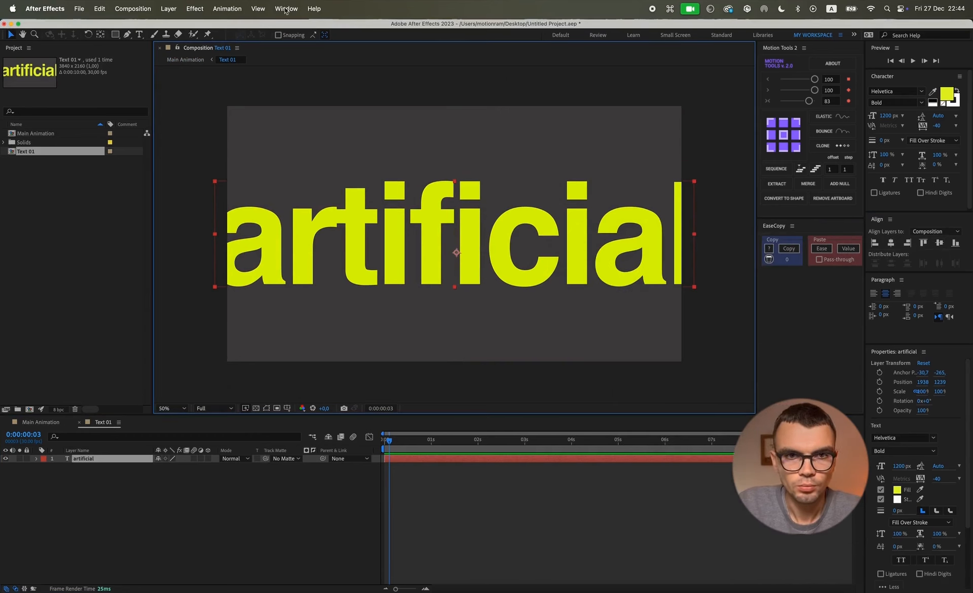
In Main Animation, crop the Text 01 precomp to its content using the AutoCrop_2015.3 script with 20 px padding
click(79, 422)
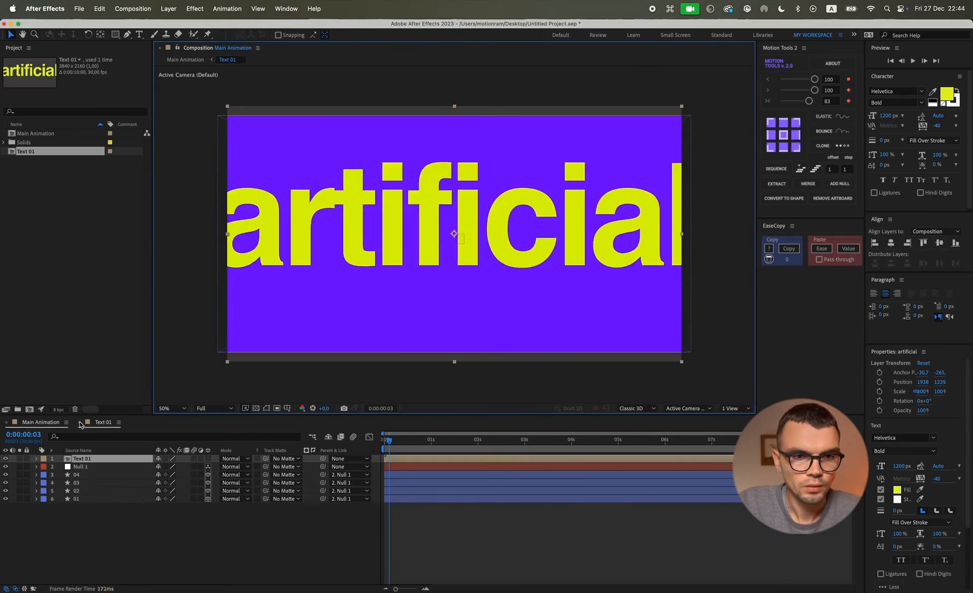
click(88, 461)
click(286, 8)
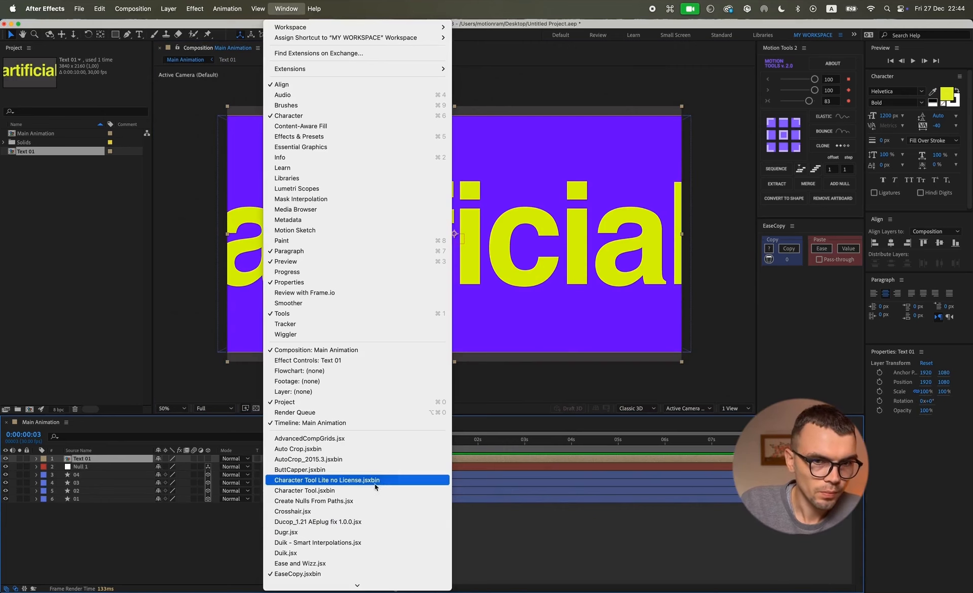
click(355, 459)
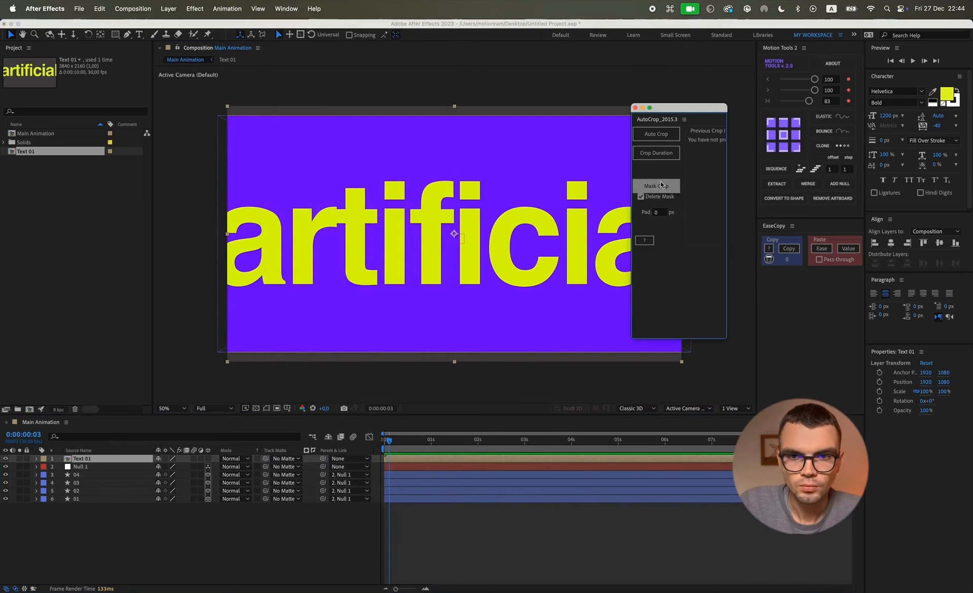
click(657, 212)
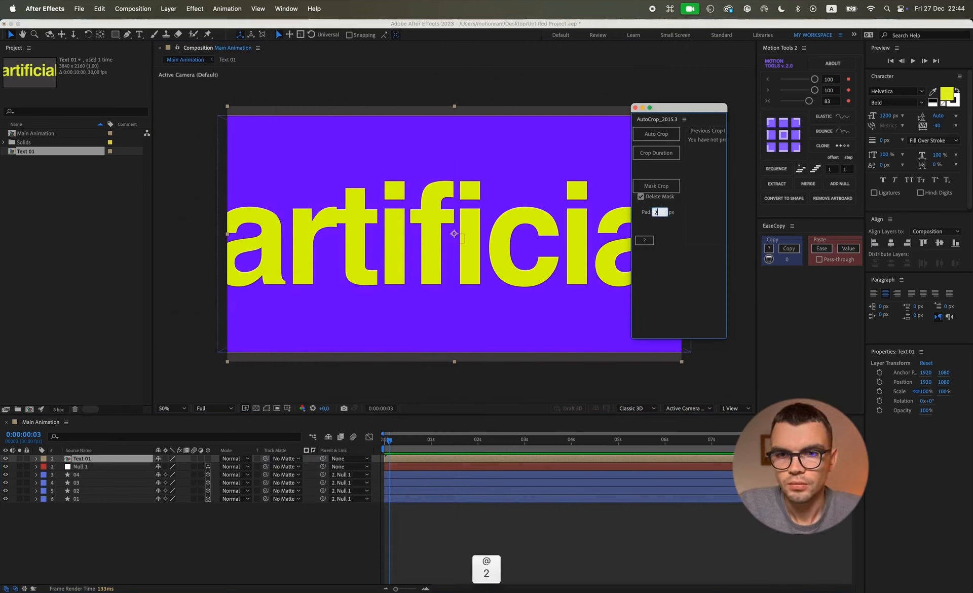
text(20)
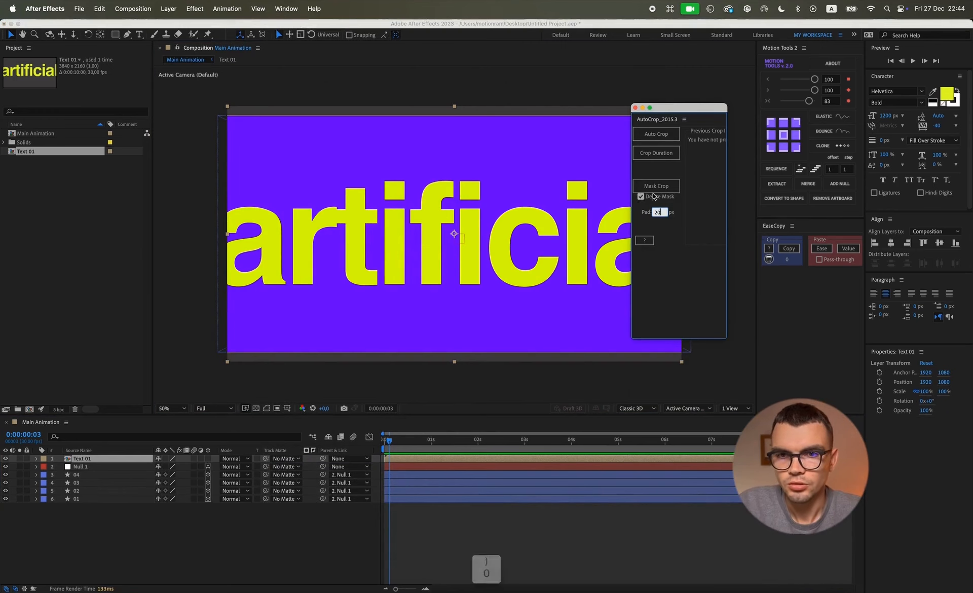
click(660, 133)
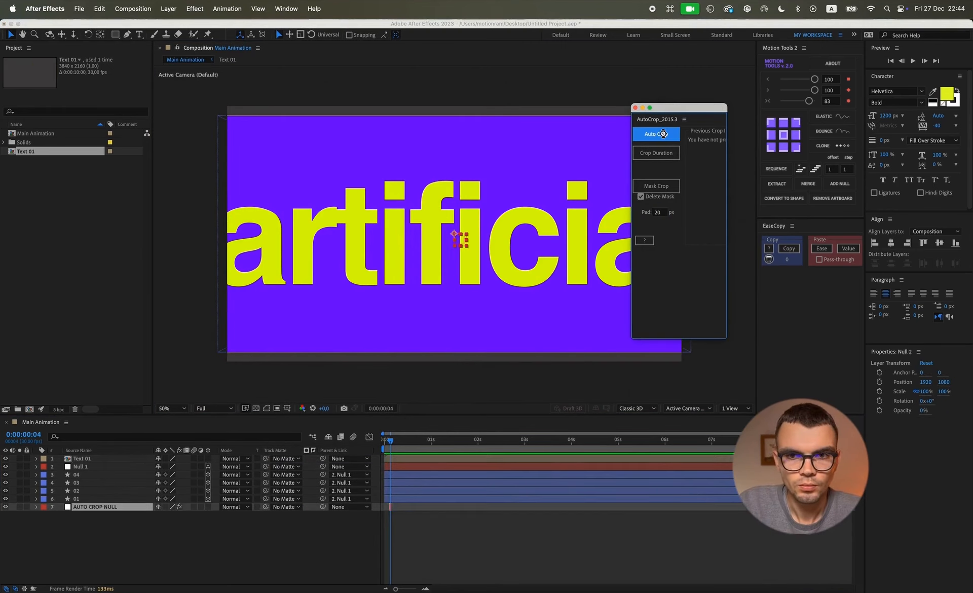
click(635, 107)
Enlarge the Text 01 composition to 4133 x 988 px so the whole word fits, unlocking the aspect ratio
double_click(82, 458)
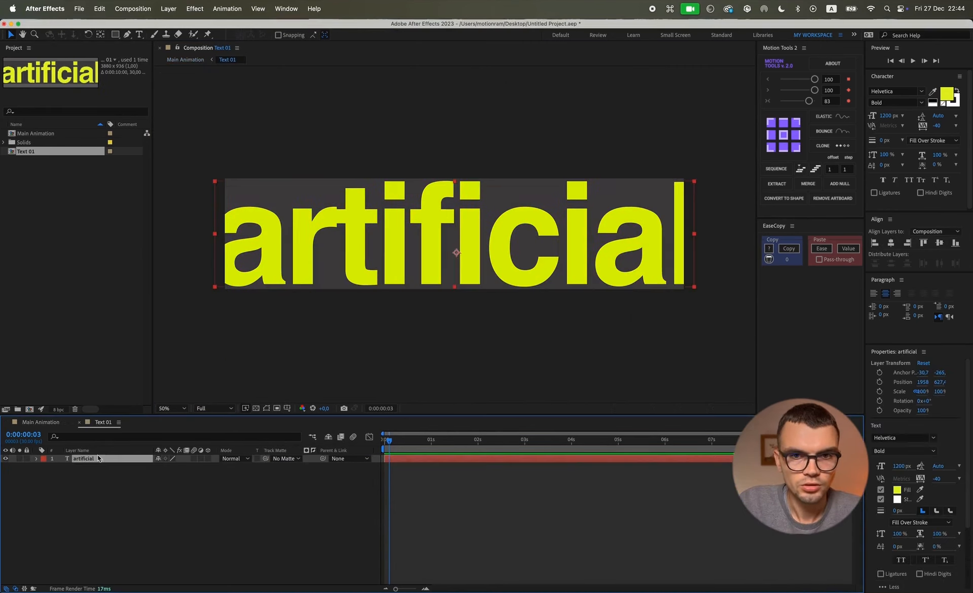
click(285, 479)
key(super+k)
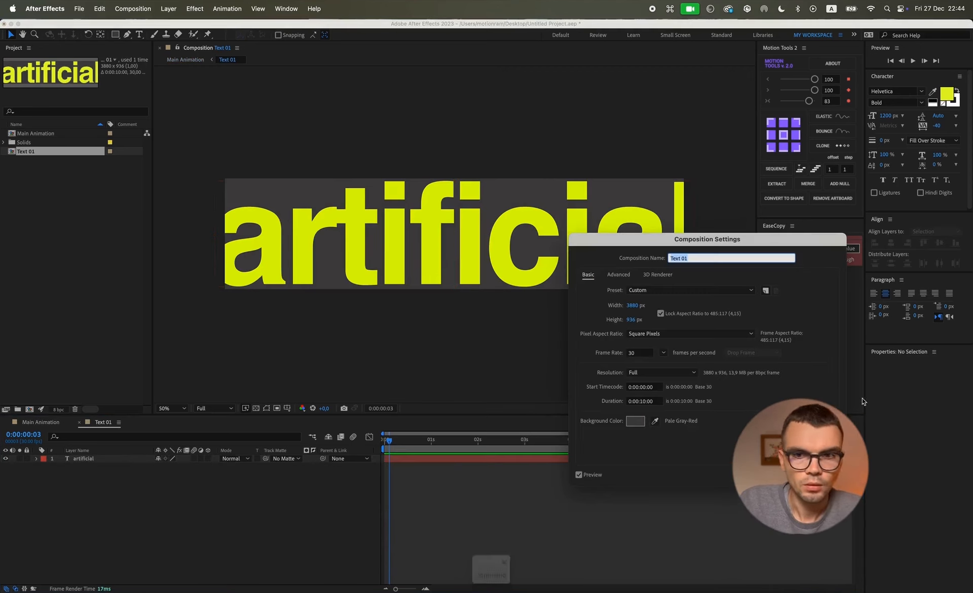
drag(636, 307, 712, 310)
click(662, 314)
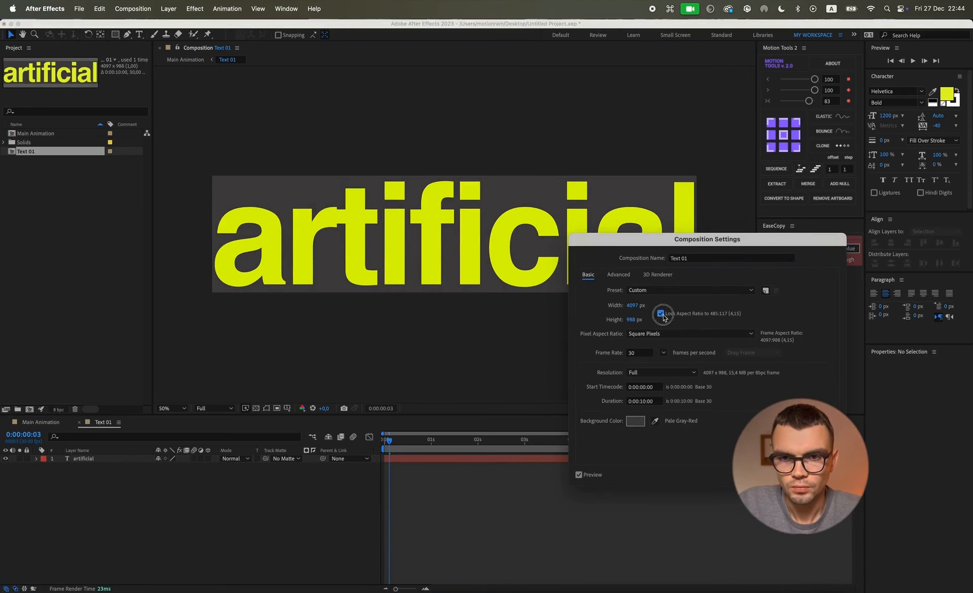
drag(633, 307, 655, 307)
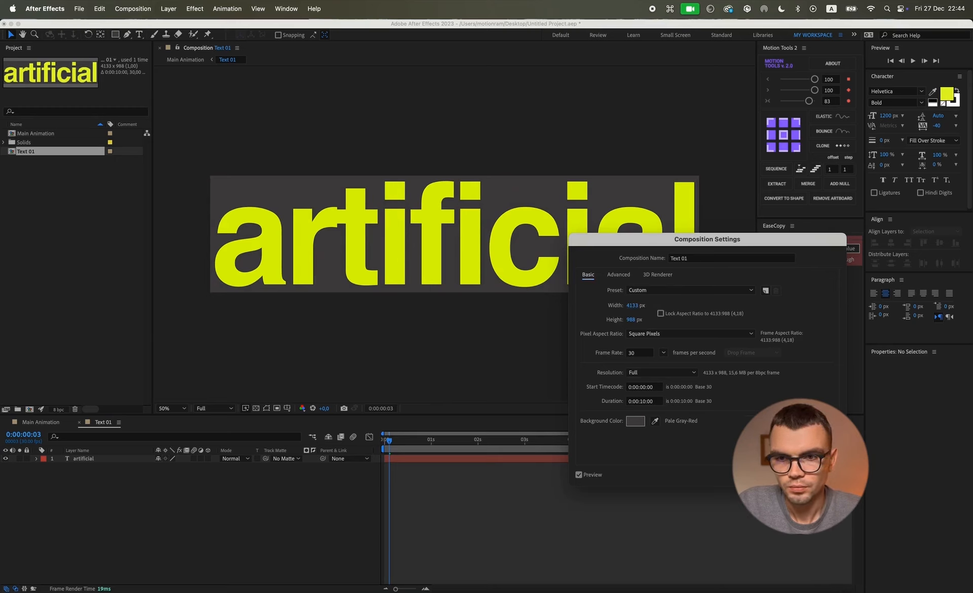
key(Return)
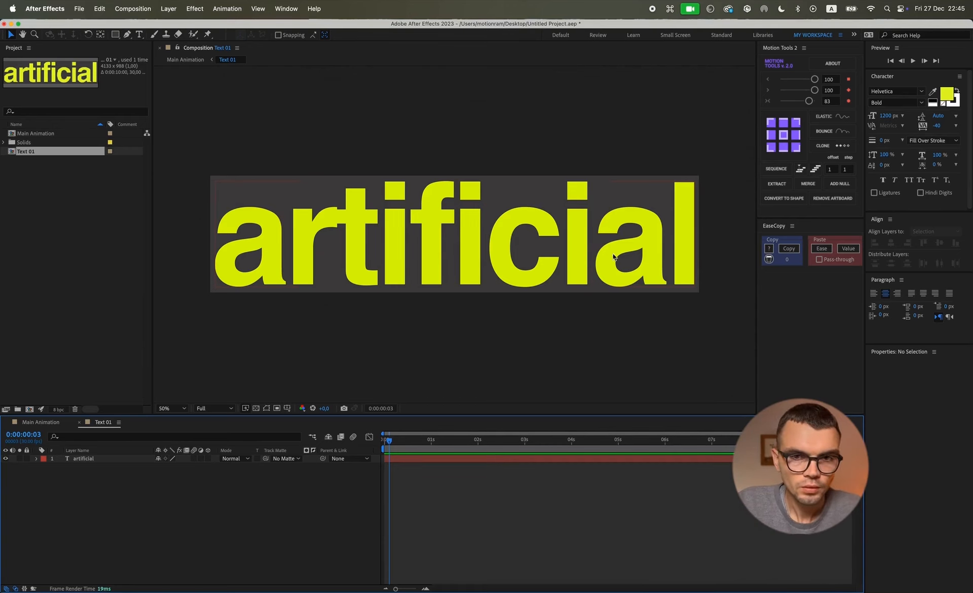
Return to Main Animation, make the Text 01 layer 3D and reveal its rotation properties
click(79, 422)
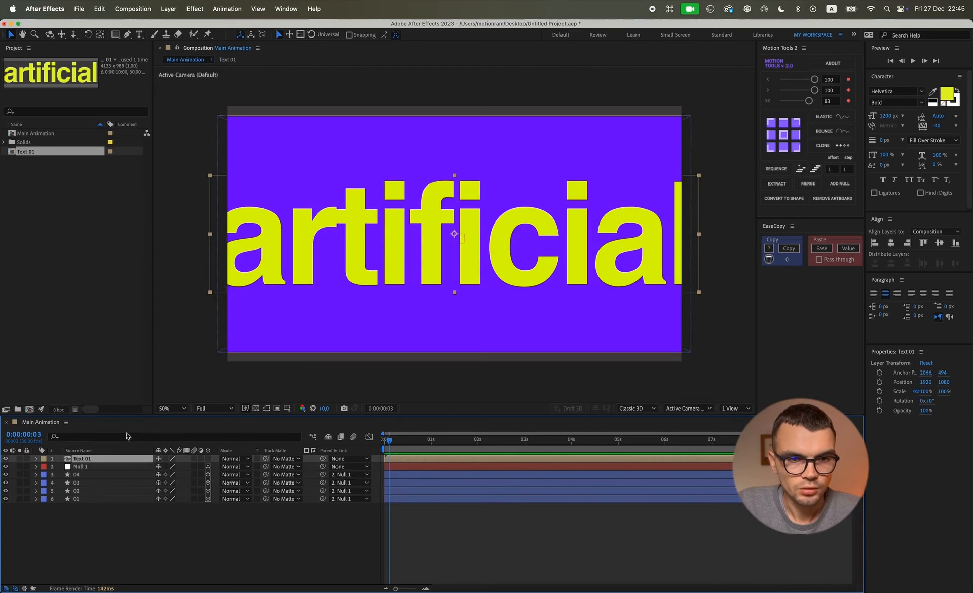
click(208, 459)
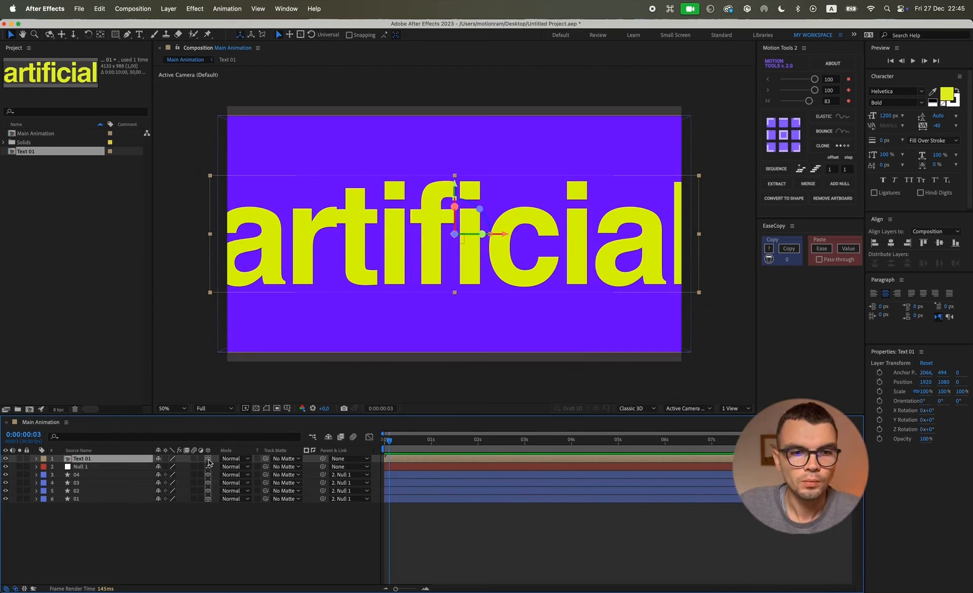
key(r)
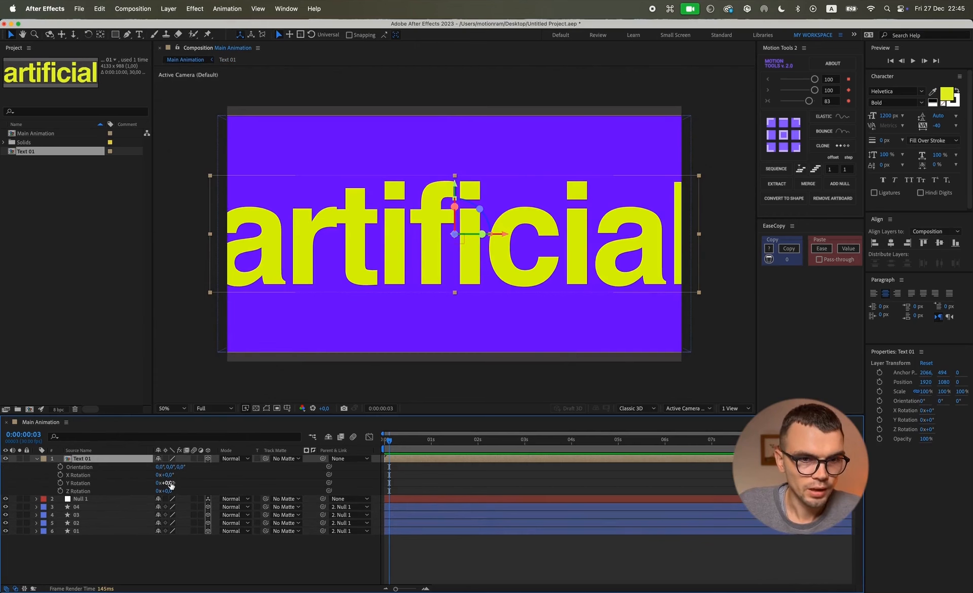
Undo the trial rotations and set the Text 01 layer's Z Rotation to -90°
key(super+z)
drag(169, 475, 141, 491)
key(super+z)
click(170, 491)
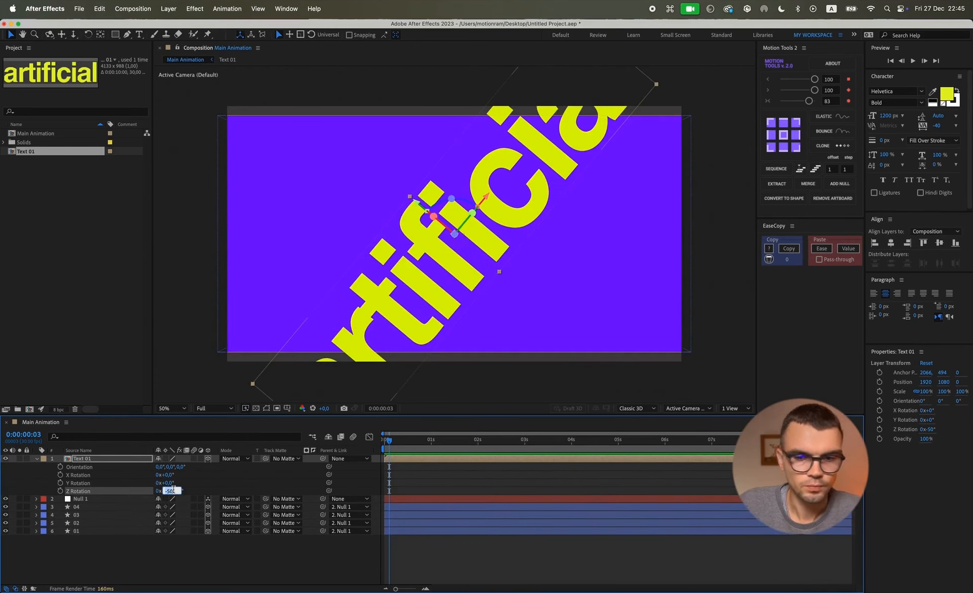
text(-90)
key(Return)
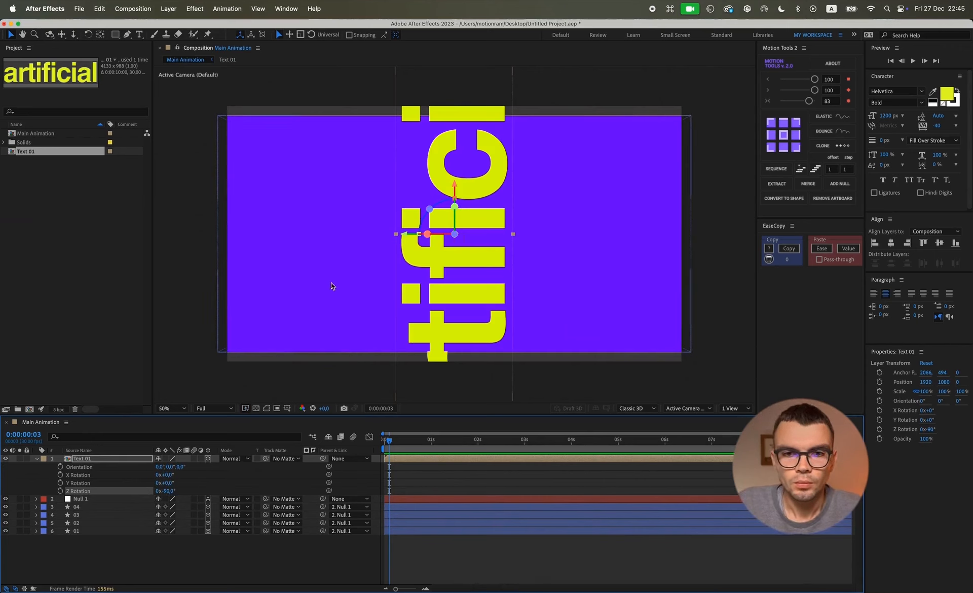
Move the rotated Text 01 layer upward so the word crosses the box's top edge, setting its Y position to -320
drag(456, 191, 457, 27)
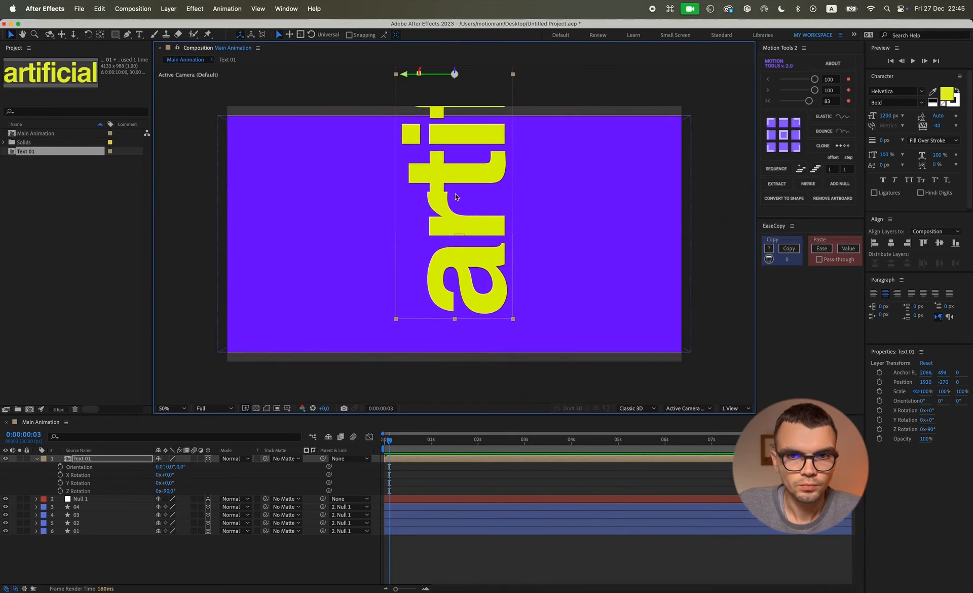
key(comma)
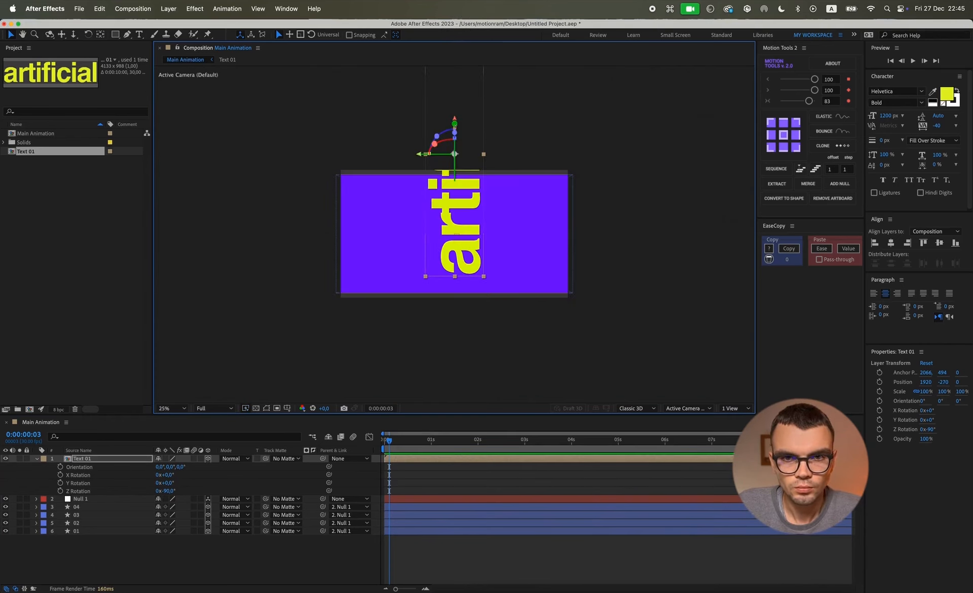
drag(454, 120, 456, 118)
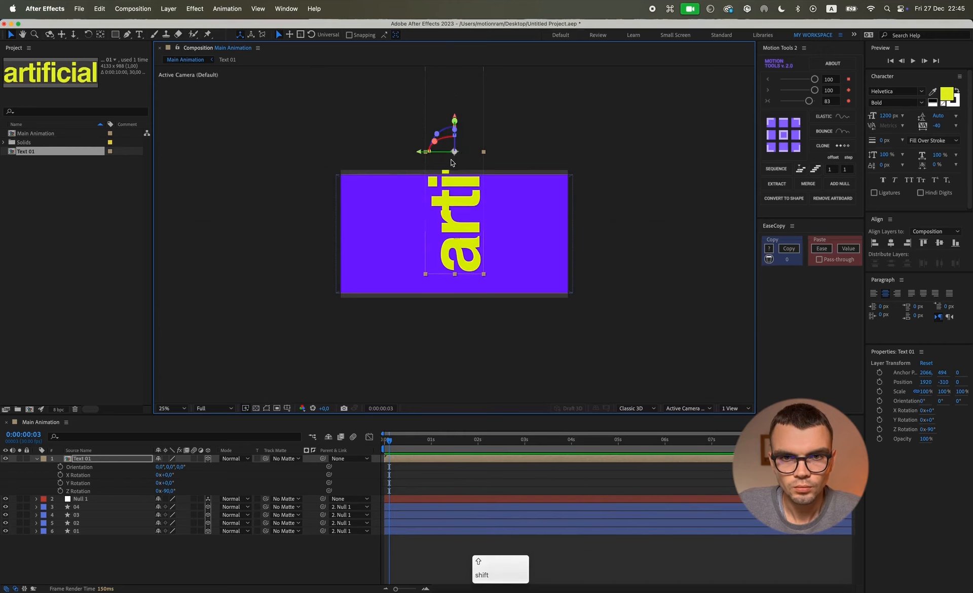
key(period)
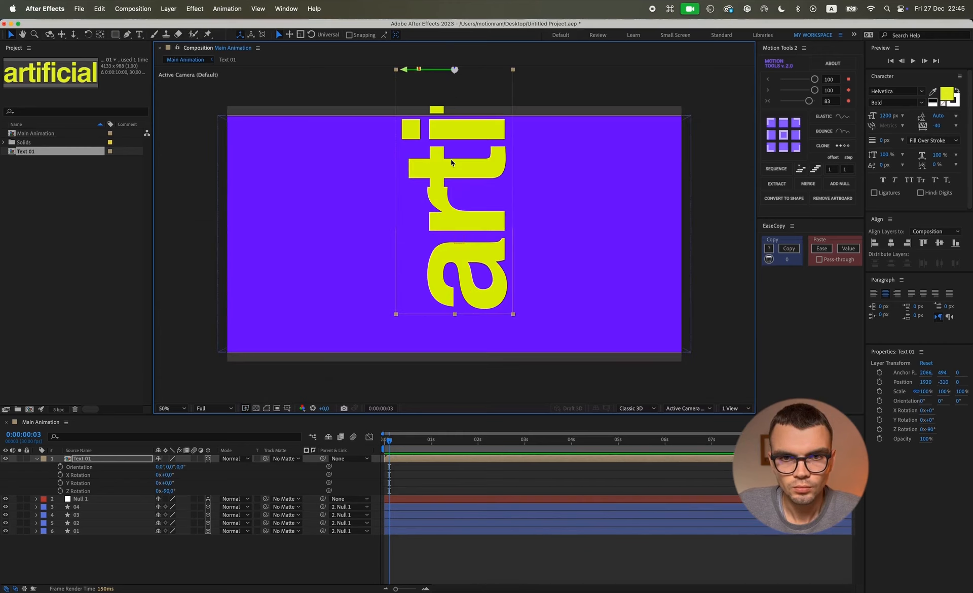
key(p)
click(184, 467)
text(-300)
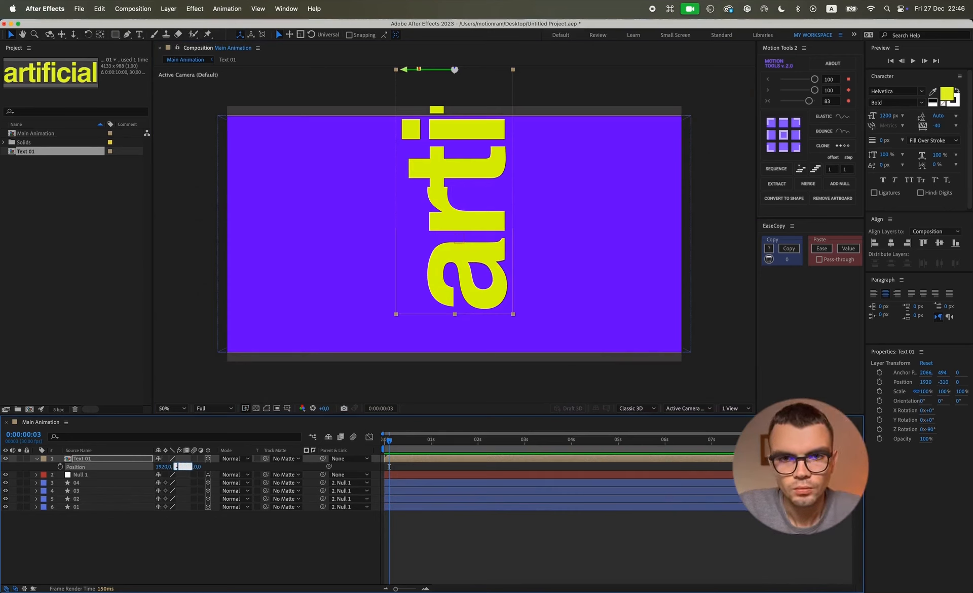
key(Return)
click(183, 467)
text(-320)
key(Return)
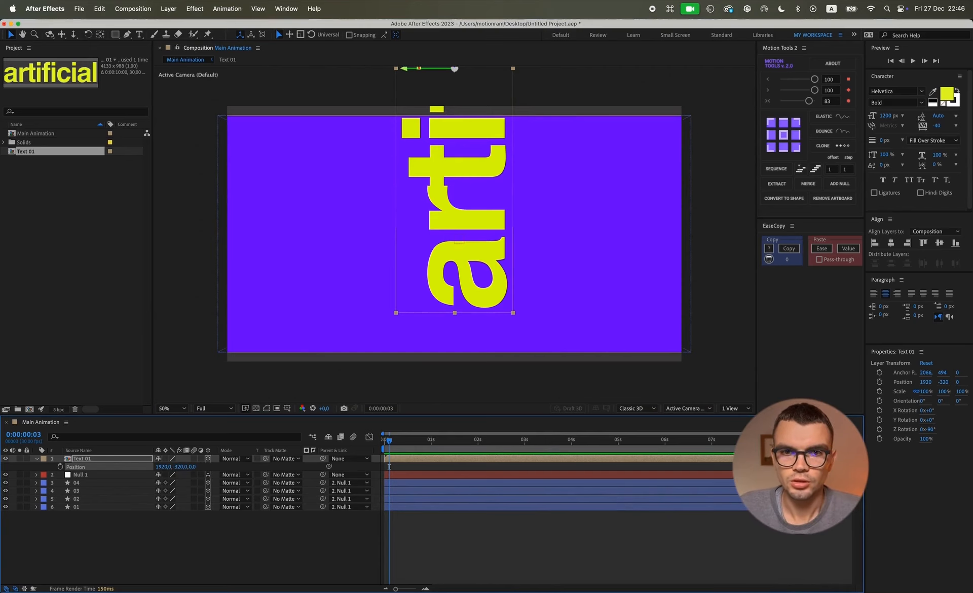
Show the rulers and place a horizontal guide along the top edge of the box's front face
click(367, 522)
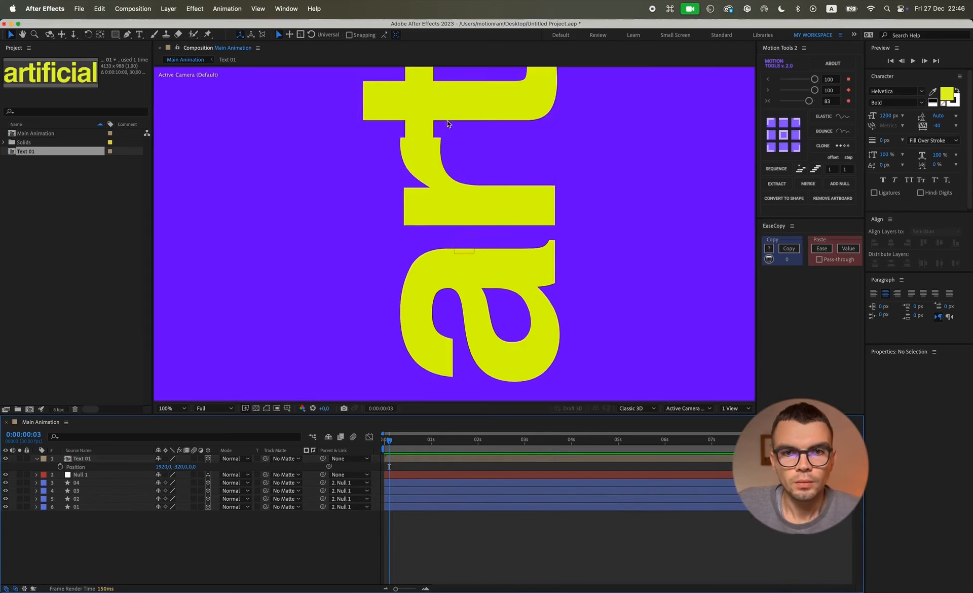
key(super+r)
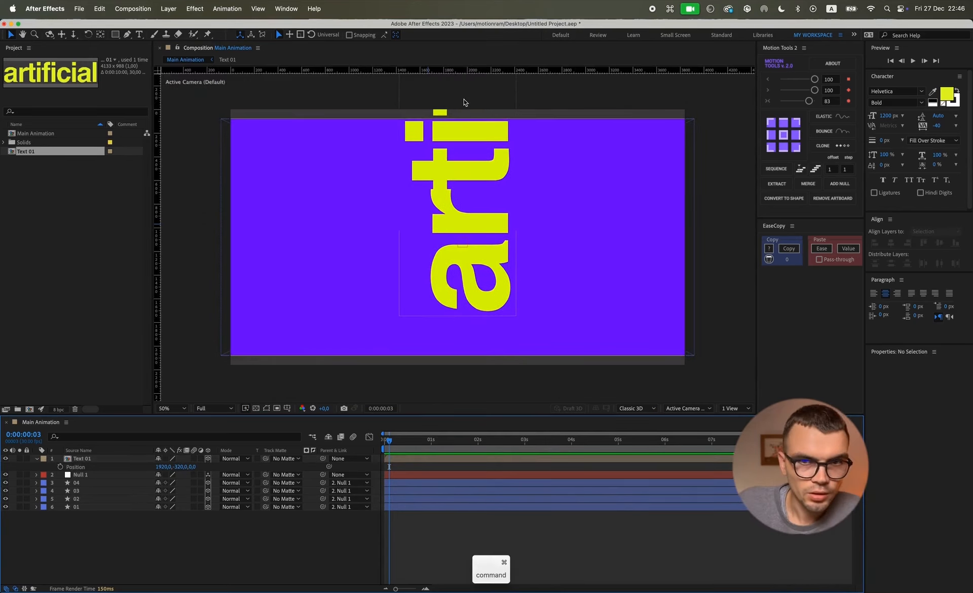
drag(463, 72, 466, 117)
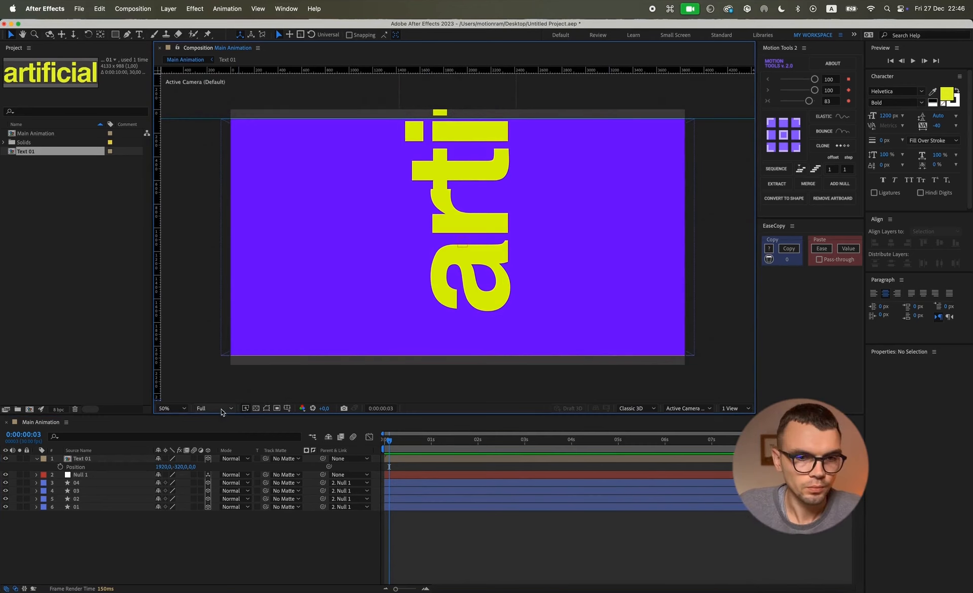
click(115, 550)
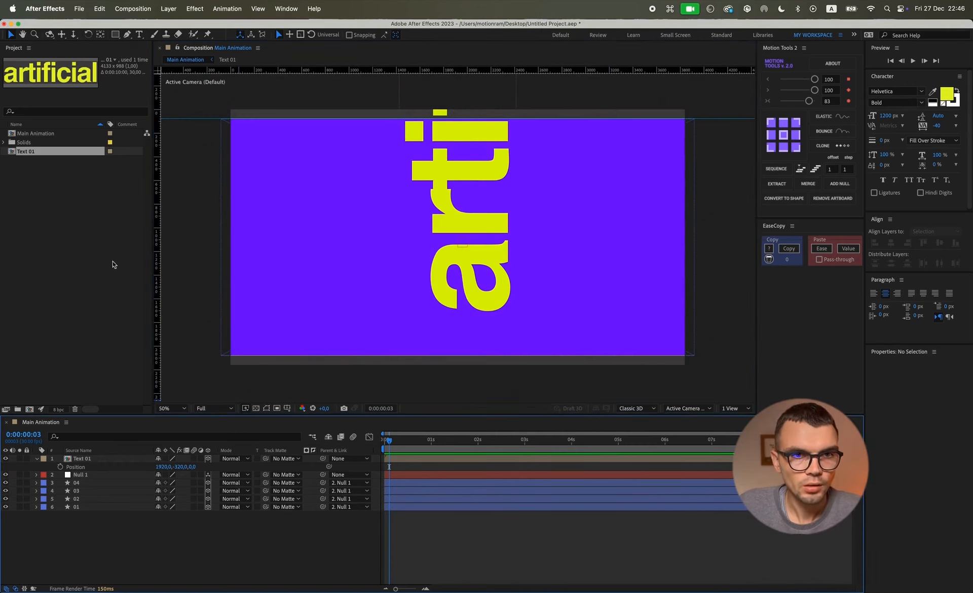
click(350, 264)
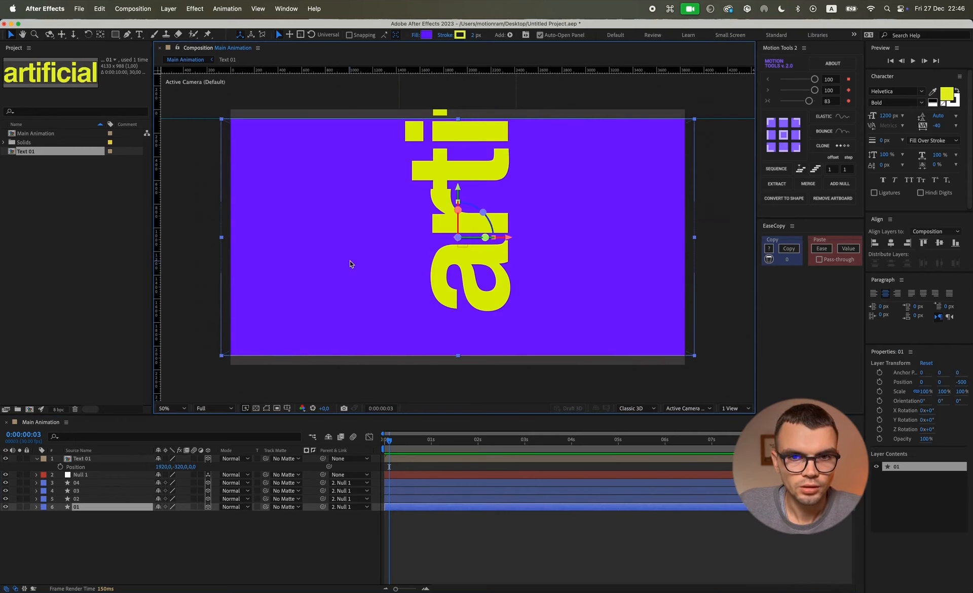
Draw a rectangular mask on the Text 01 layer that cuts the word off at the guide on the box's top edge
click(89, 461)
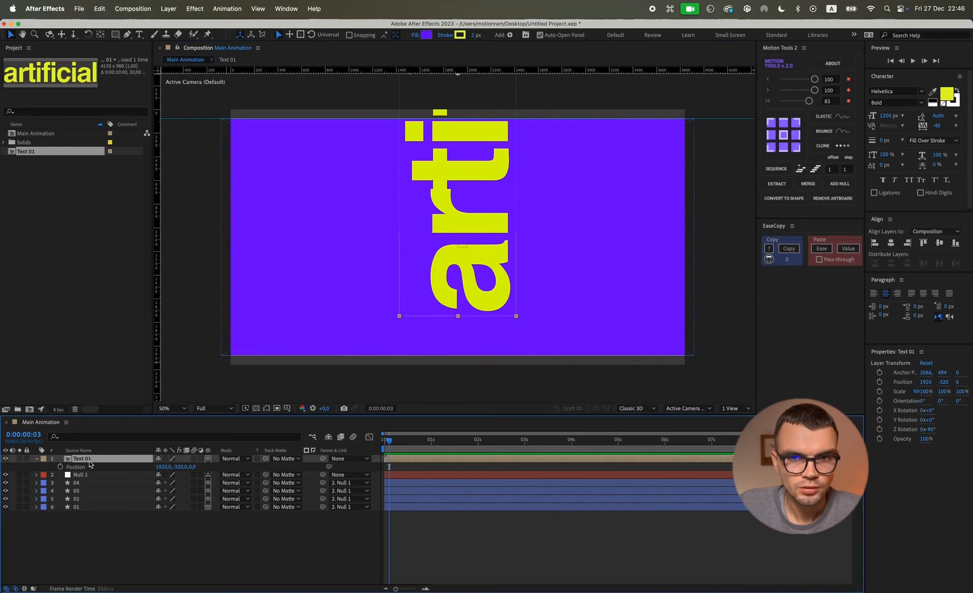
click(115, 34)
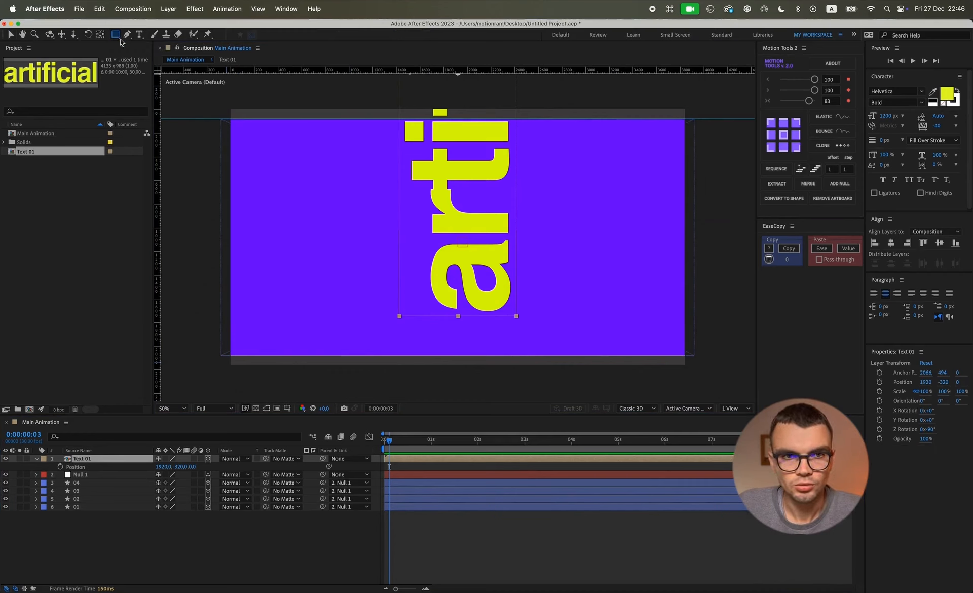
drag(709, 375, 211, 118)
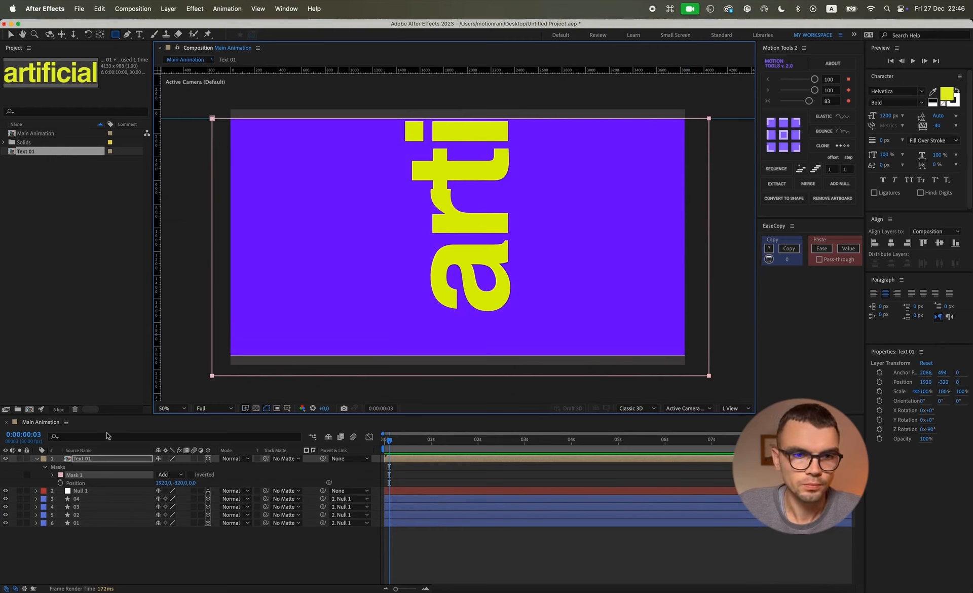
click(79, 459)
key(v)
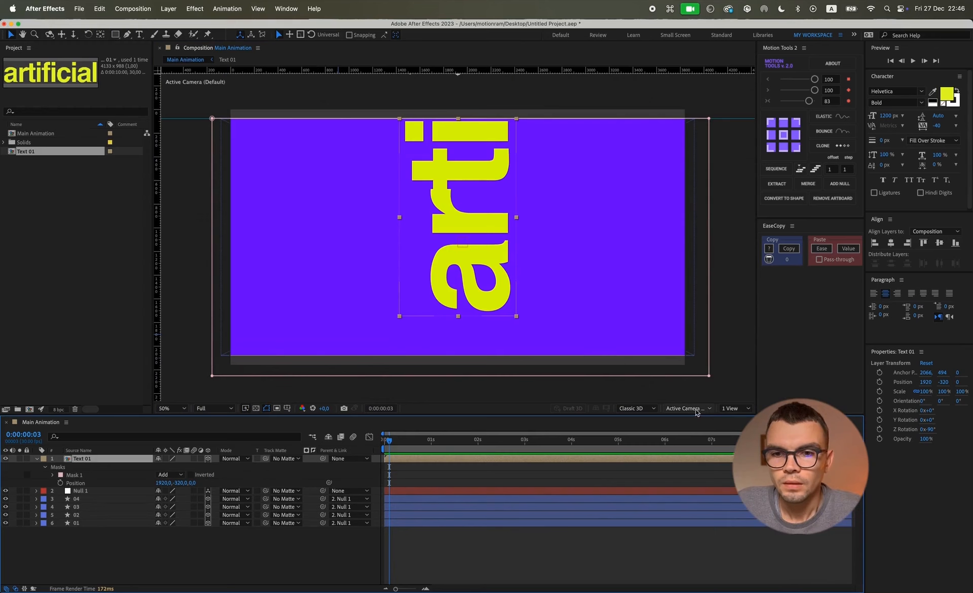
Duplicate the masked Text 01 layer and, in the Top view, set the copy's X Rotation to -90°
key(super+d)
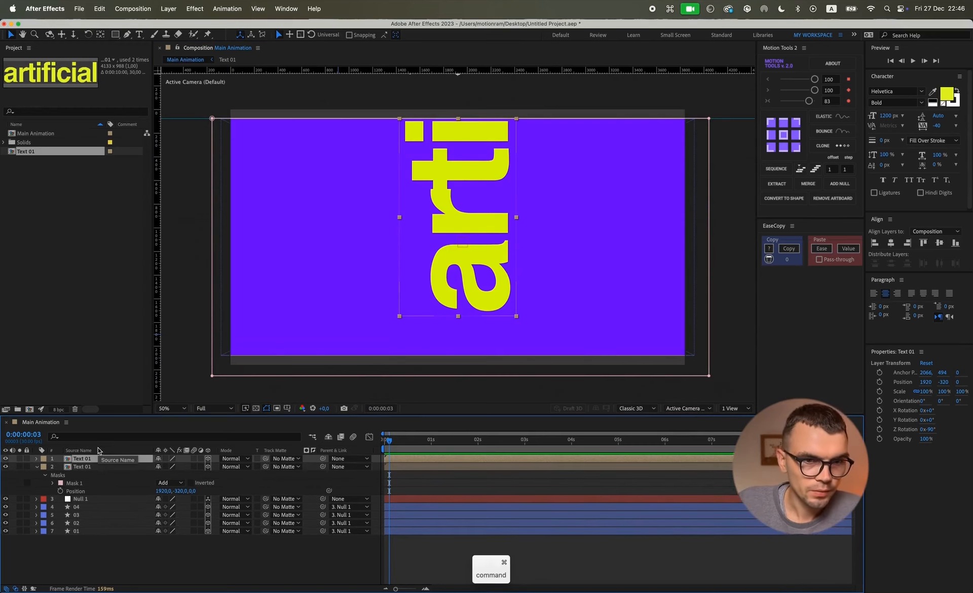
click(686, 408)
click(686, 461)
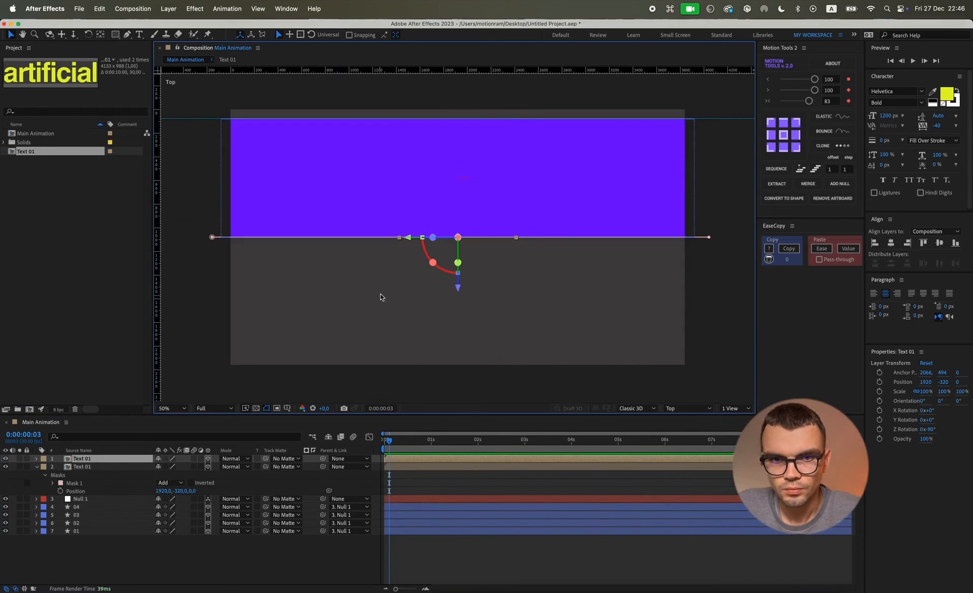
key(r)
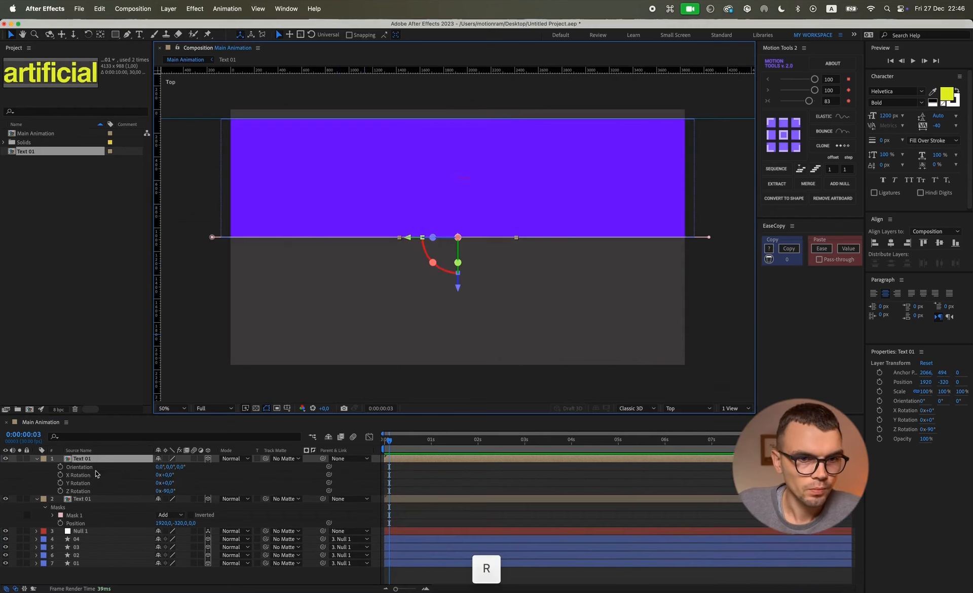
mouse_move(168, 475)
mouse_down()
mouse_move(143, 476)
mouse_move(167, 480)
mouse_up()
click(167, 476)
text(-90)
key(Return)
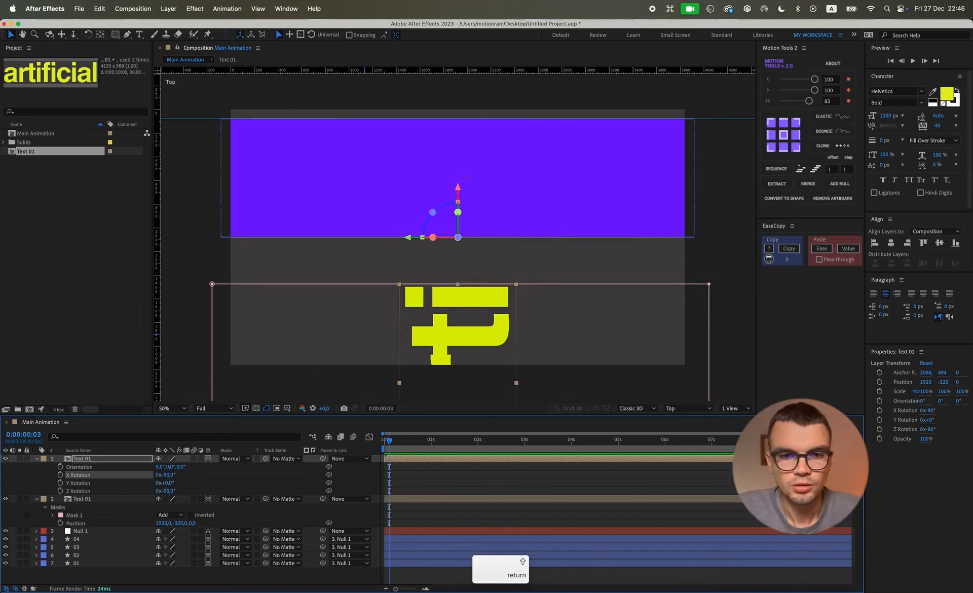
Add a guide along the box's front edge in the Top view and align the copy's mask edge with it, at Z position 394
drag(457, 193, 458, 167)
drag(464, 70, 481, 237)
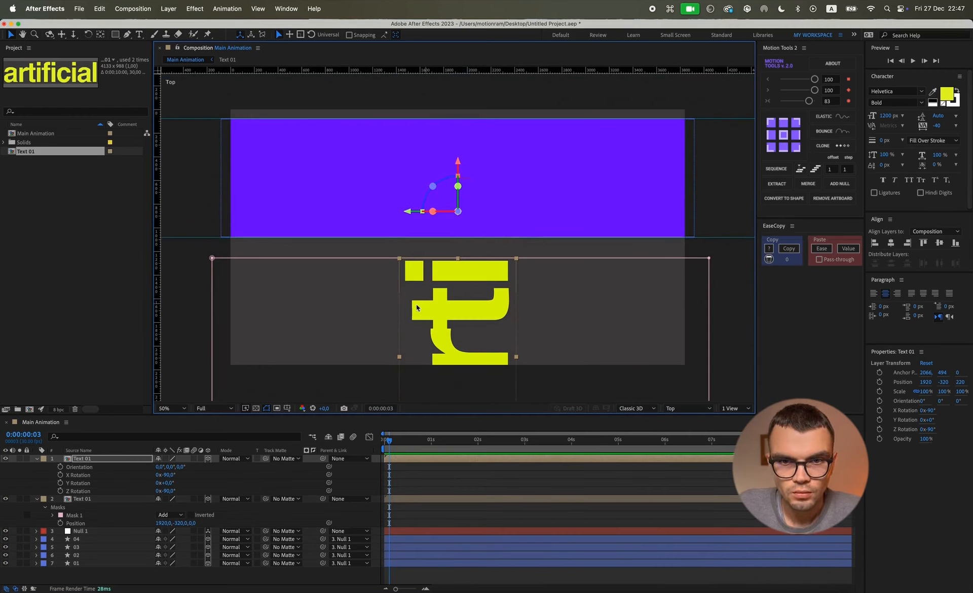
drag(458, 161, 457, 143)
click(348, 35)
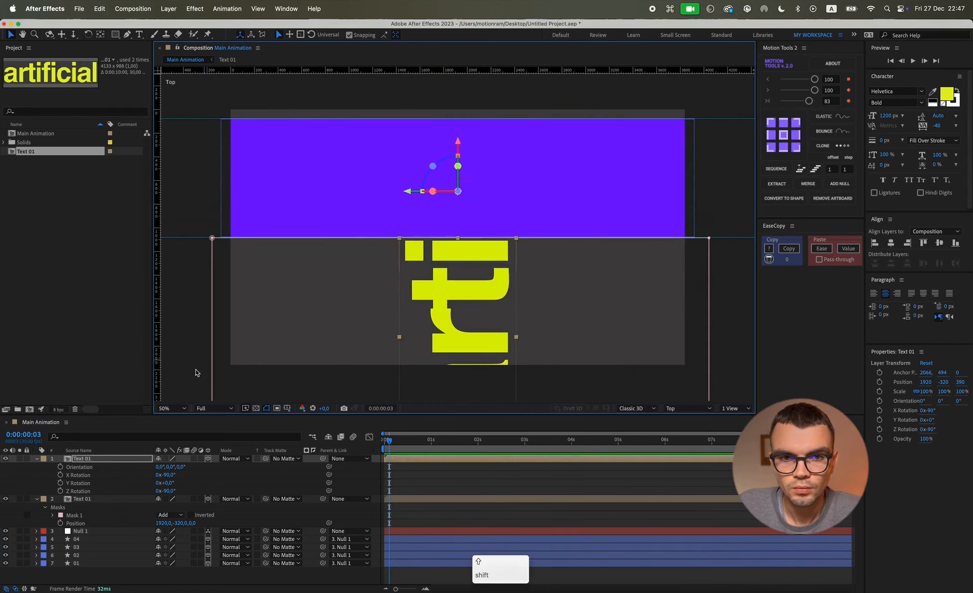
drag(464, 282, 466, 283)
key(super+z)
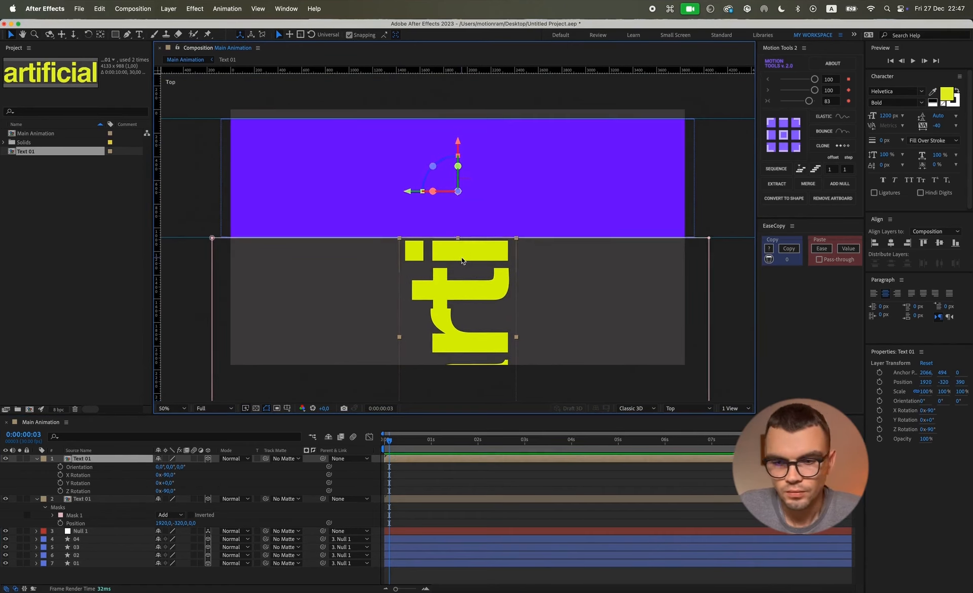
key(Up)
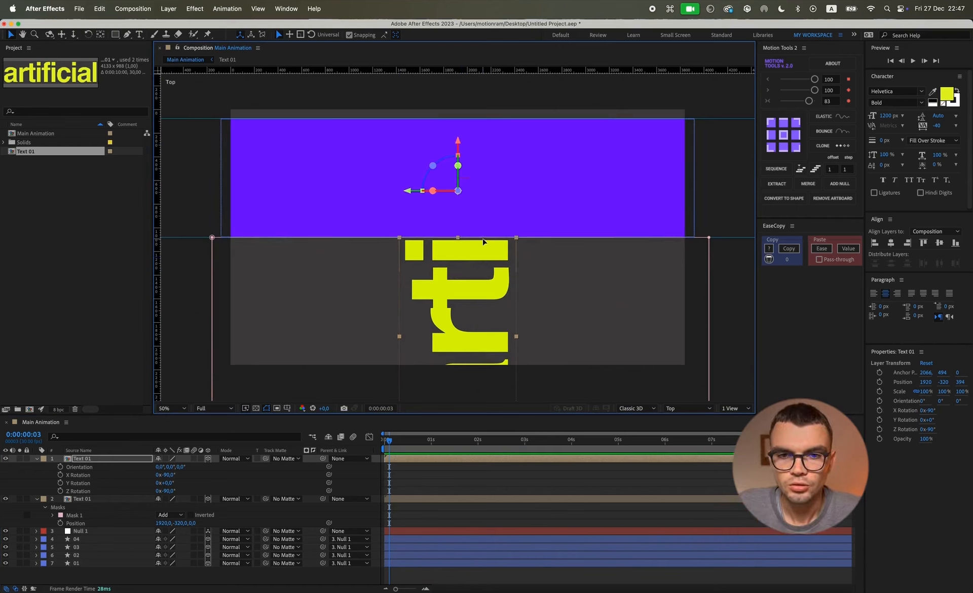
Reshape Mask 1 on the copied Text 01 layer so it spans only the box's top face between the two guides
click(72, 464)
click(37, 459)
click(37, 458)
click(44, 467)
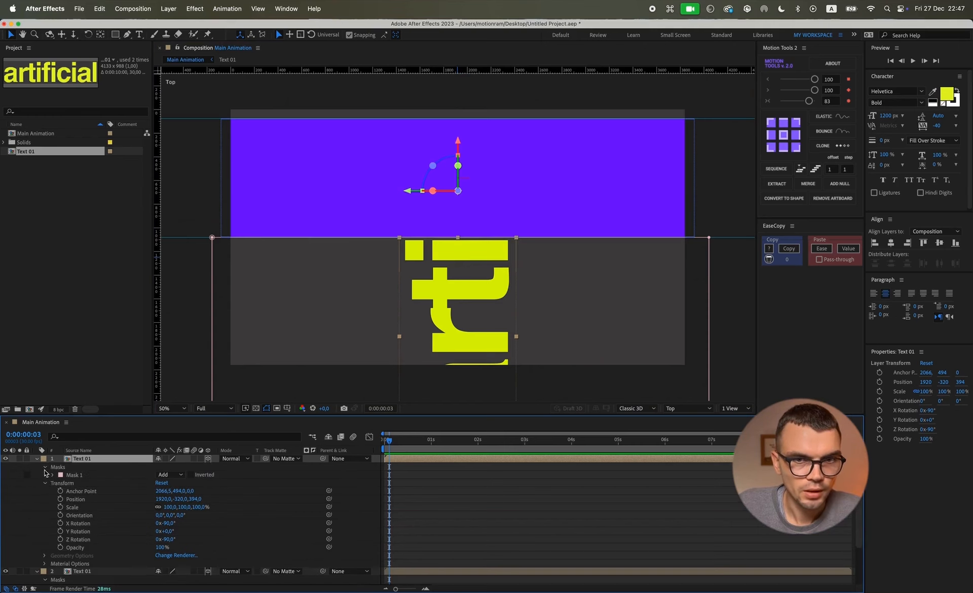
click(68, 475)
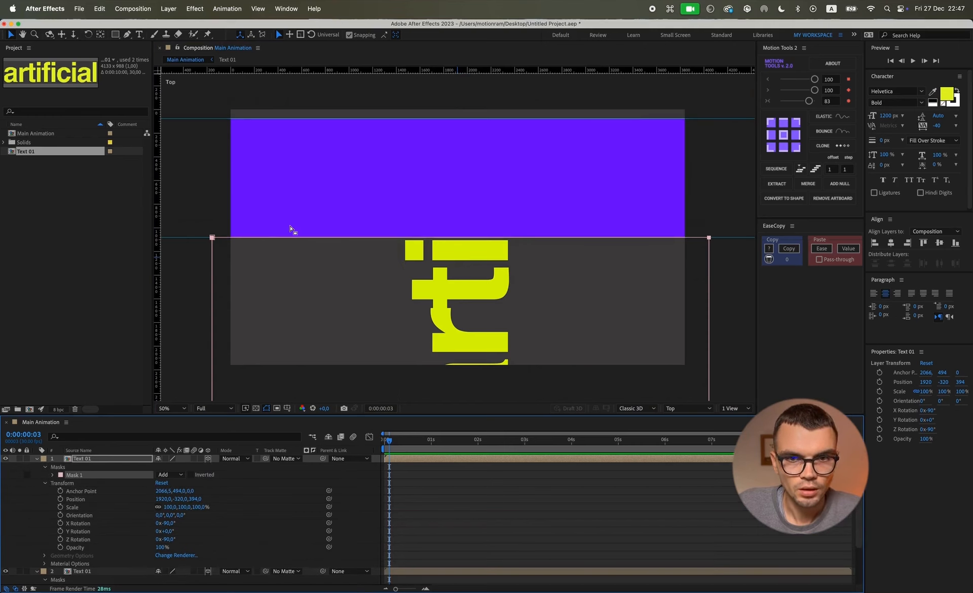
key(comma)
drag(334, 237, 335, 178)
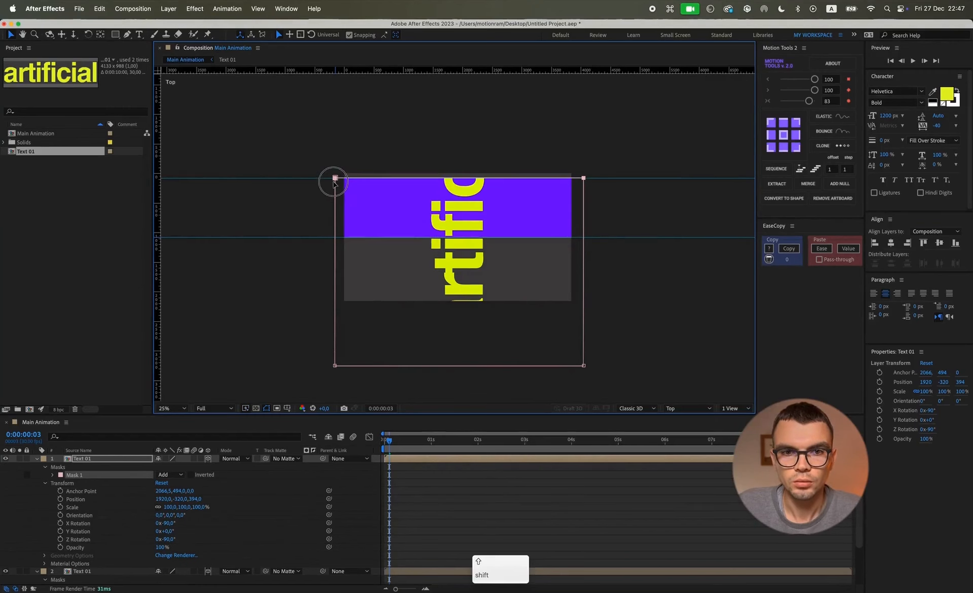
drag(604, 376, 339, 240)
click(296, 497)
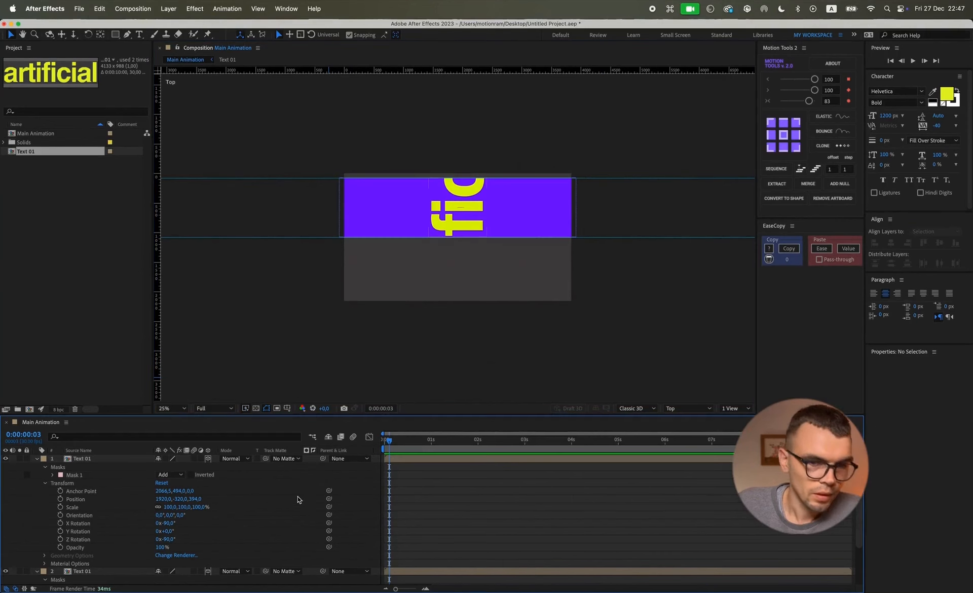
key(u)
In Custom View 3, lower the copied Text 01 layer onto the box's top face, to about Y position 90
click(677, 408)
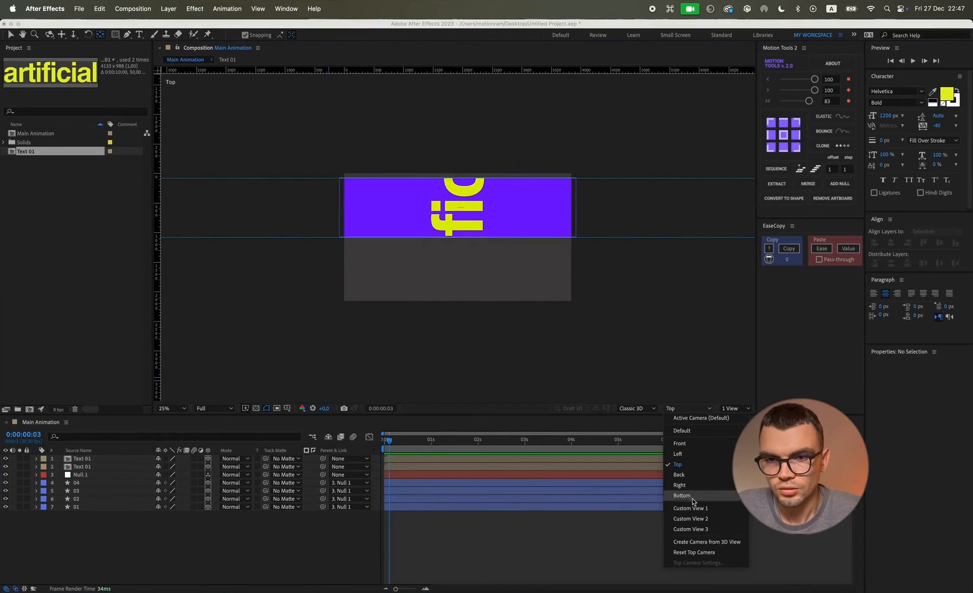
click(694, 529)
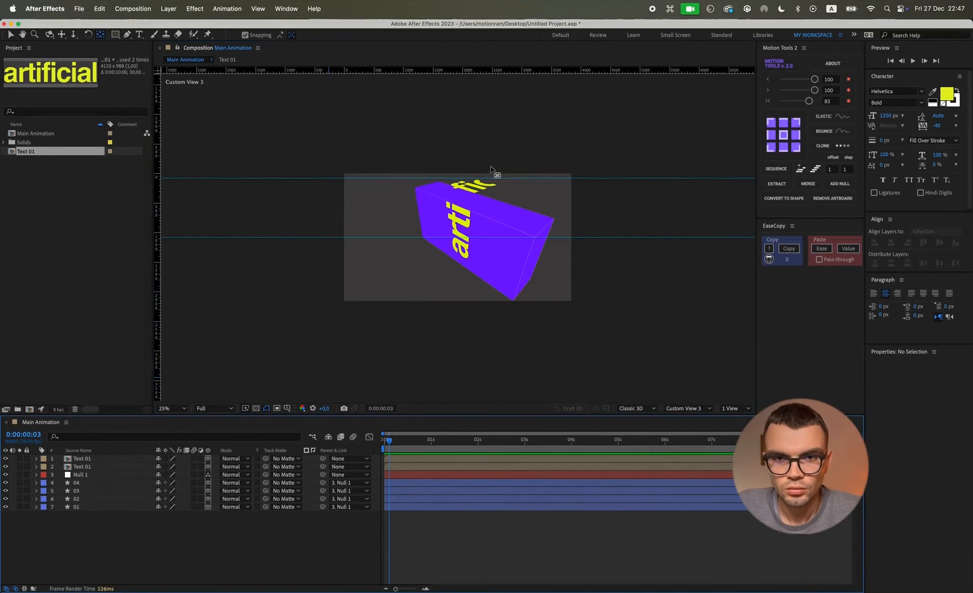
scroll(499, 172, up, 1)
key(v)
click(86, 459)
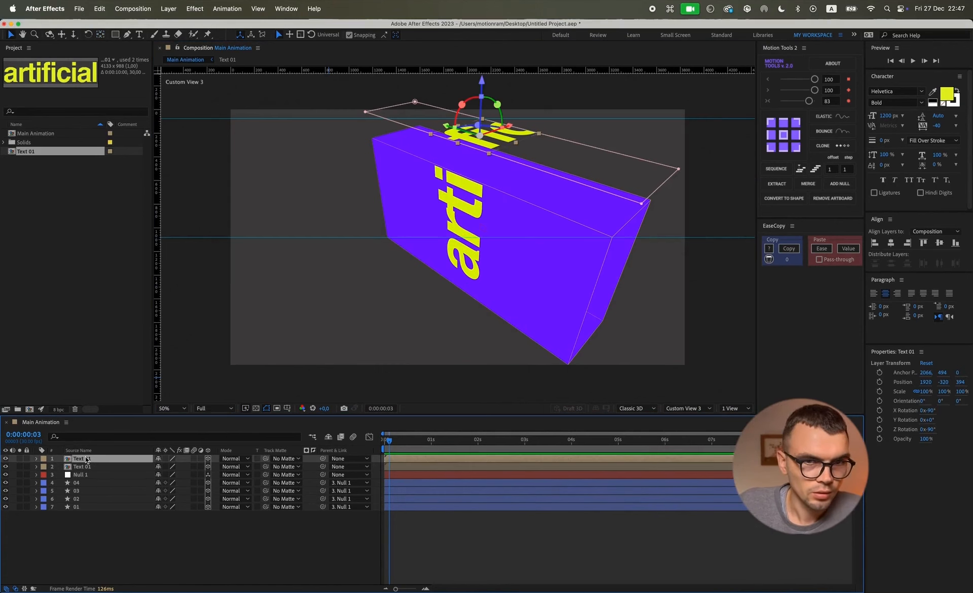
drag(480, 82, 482, 120)
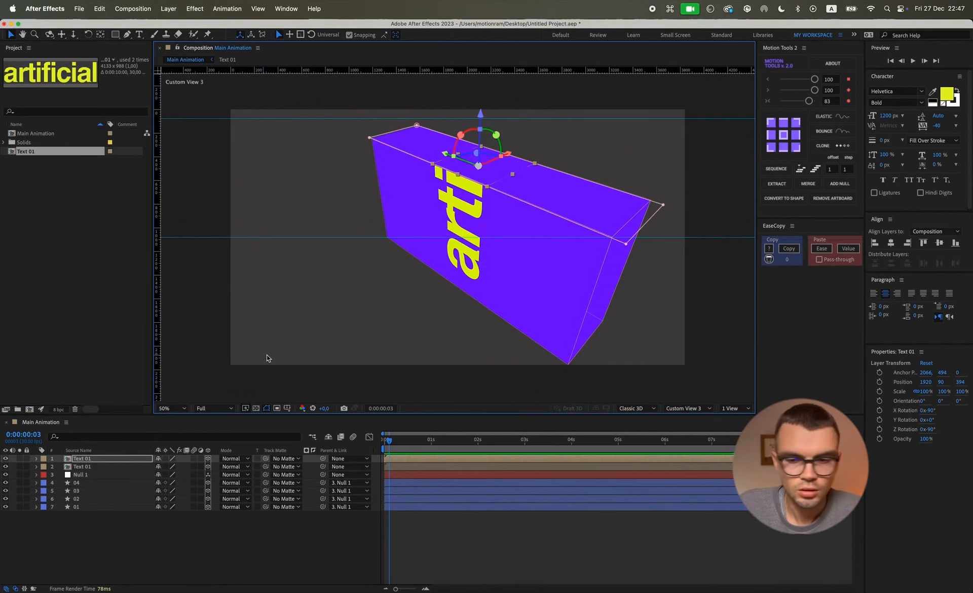
Try nudging the copied Text 01 layer's Z position up to 398 and undo it
key(p)
click(192, 466)
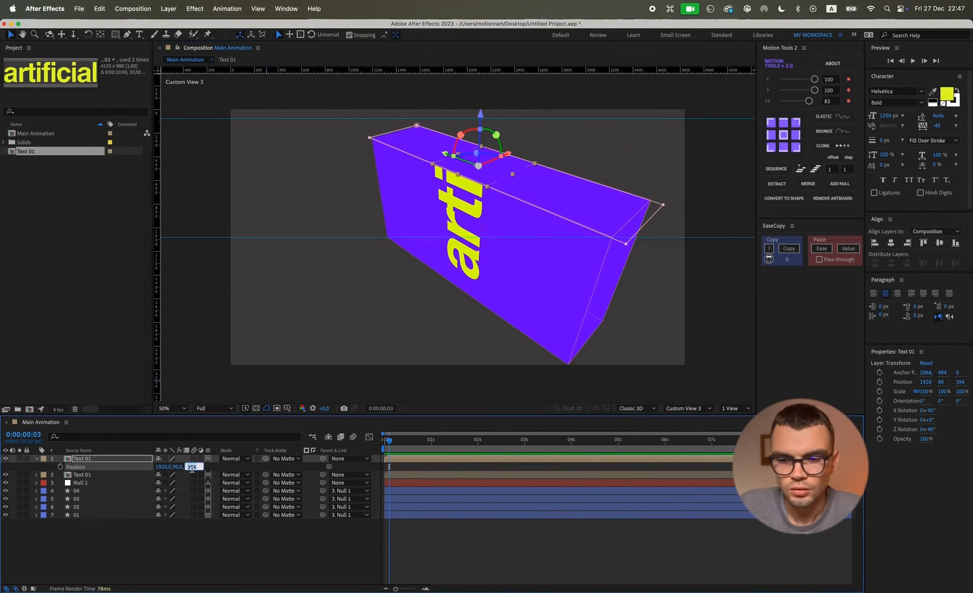
key(Up)
key(Up)
key(Up)
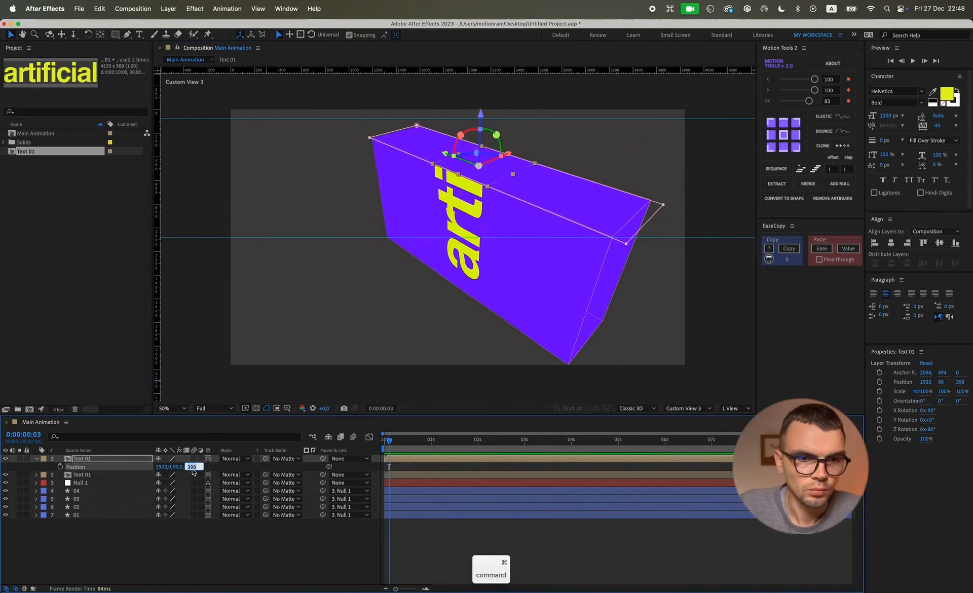
key(super+z)
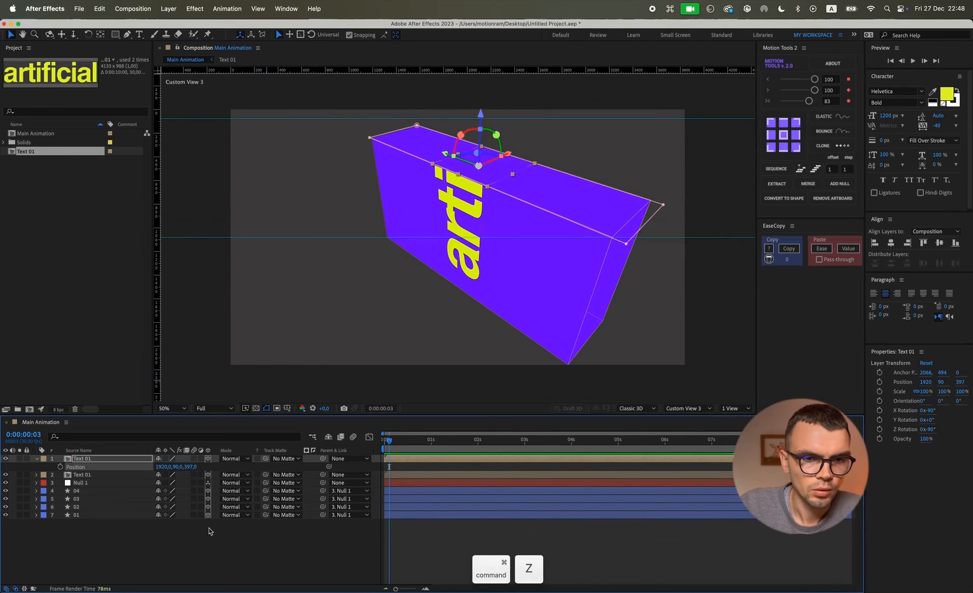
key(super+z)
key(super+z)
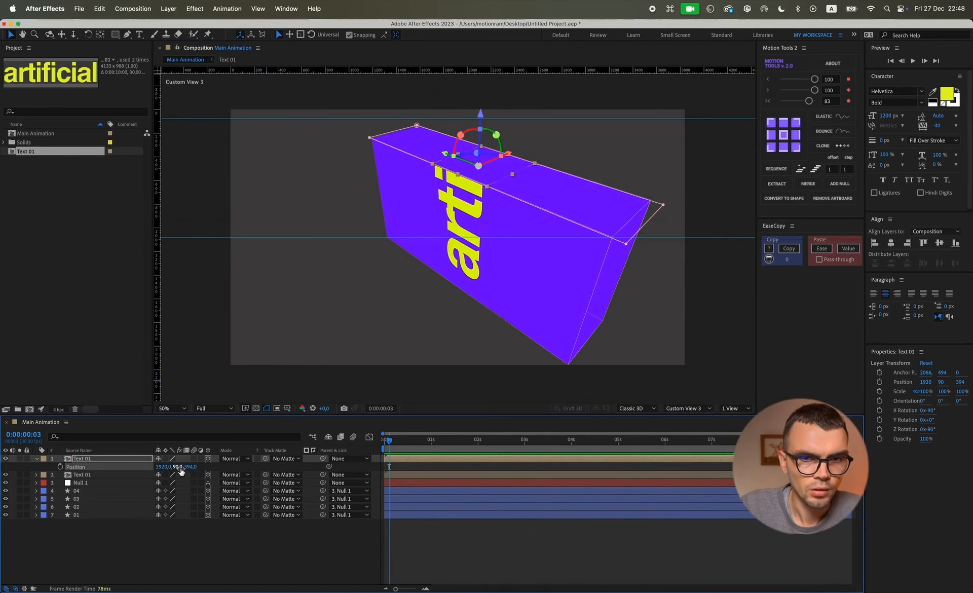
Set the copied Text 01 layer's Y position to 80 so its text sits just above the box's top face
mouse_move(481, 112)
mouse_down()
mouse_move(481, 98)
mouse_move(481, 156)
mouse_move(481, 122)
mouse_up()
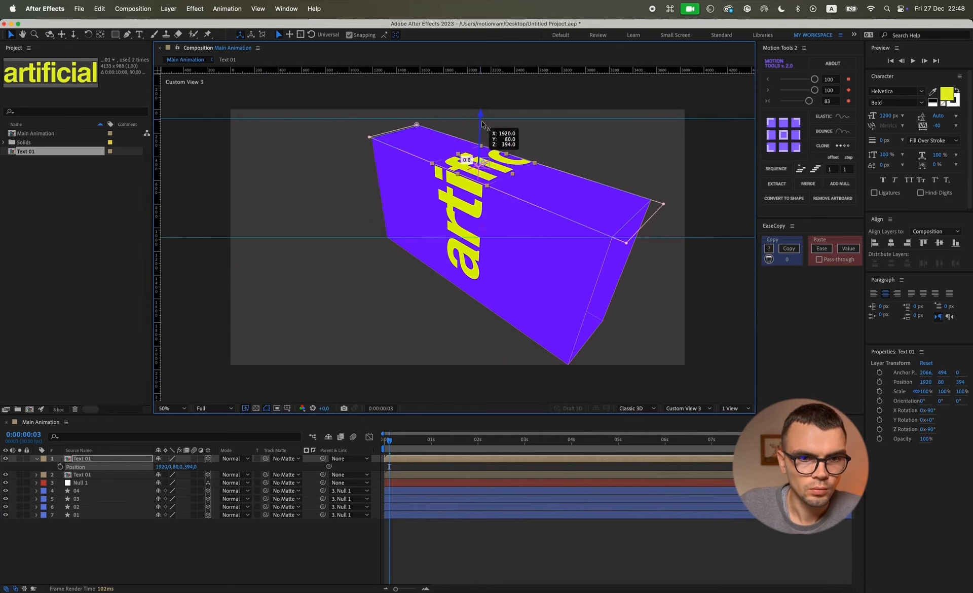
key(super+z)
click(180, 469)
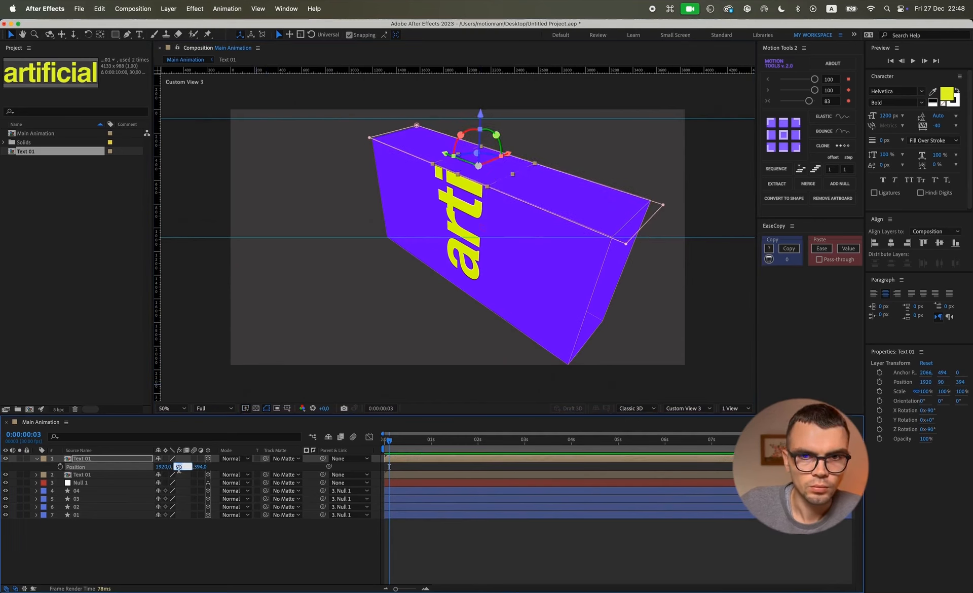
key(Up)
key(Up)
key(Down)
key(shift+Down)
key(shift+Down)
key(shift+Down)
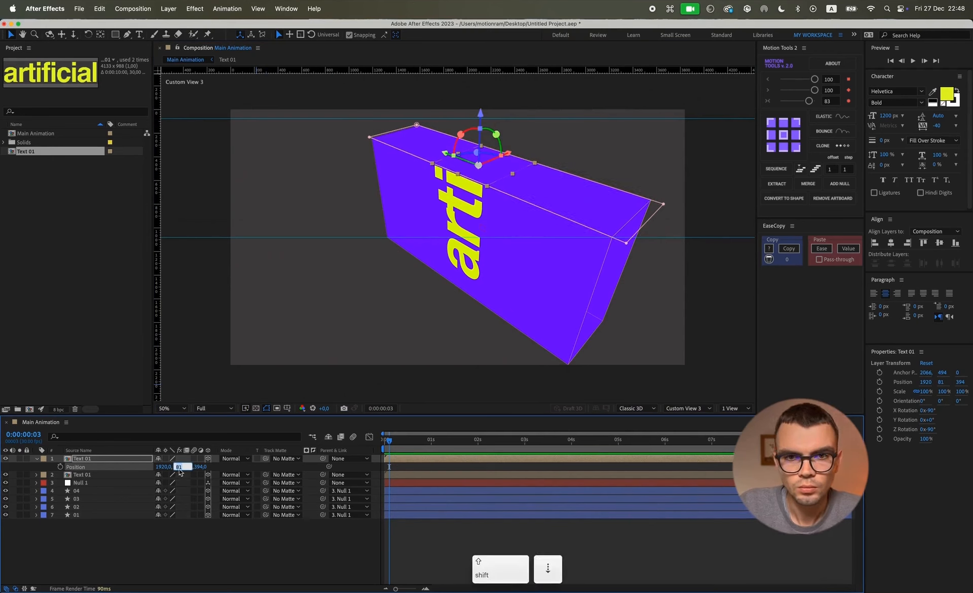
key(shift+Up)
key(shift+Up)
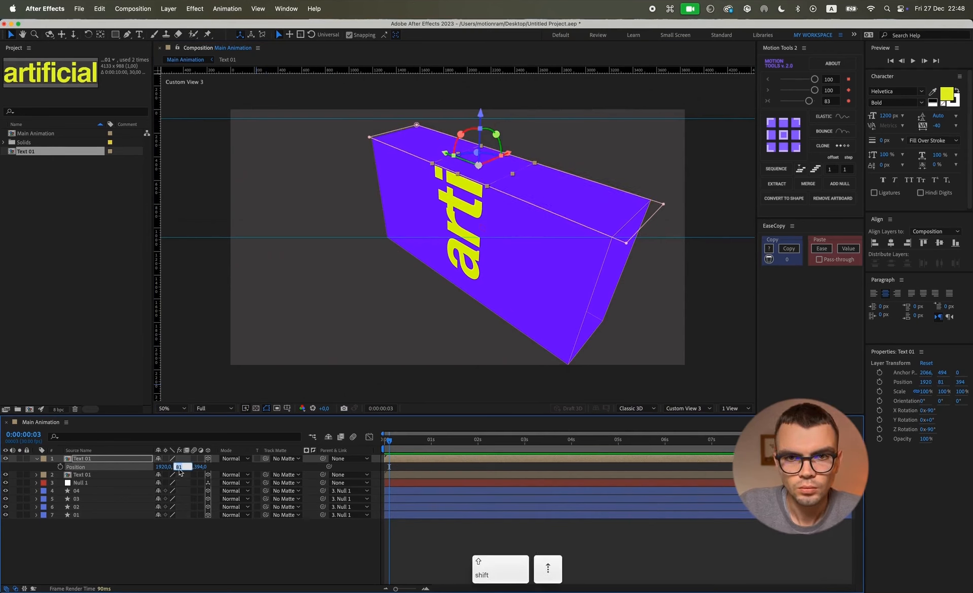
key(Down)
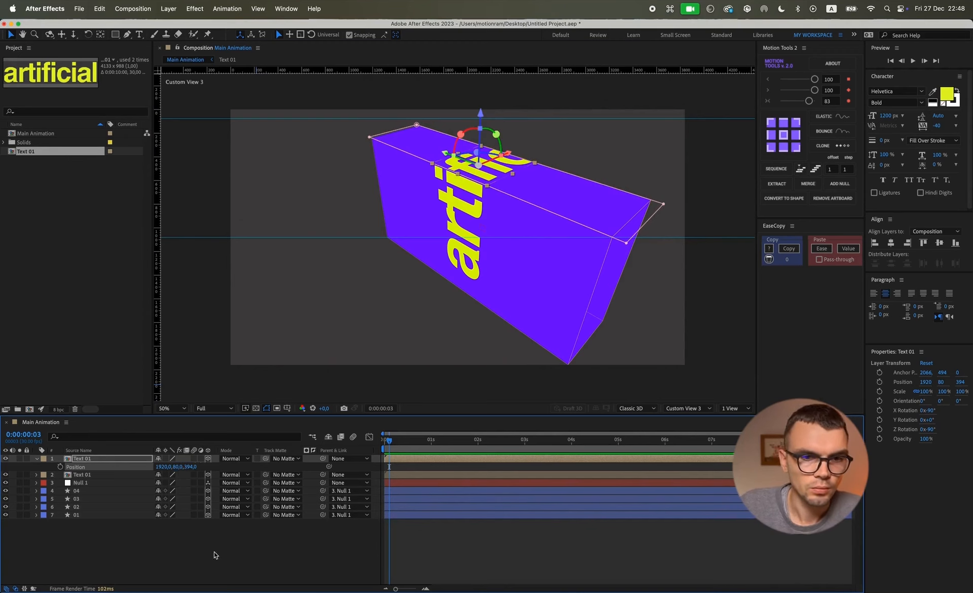
click(402, 298)
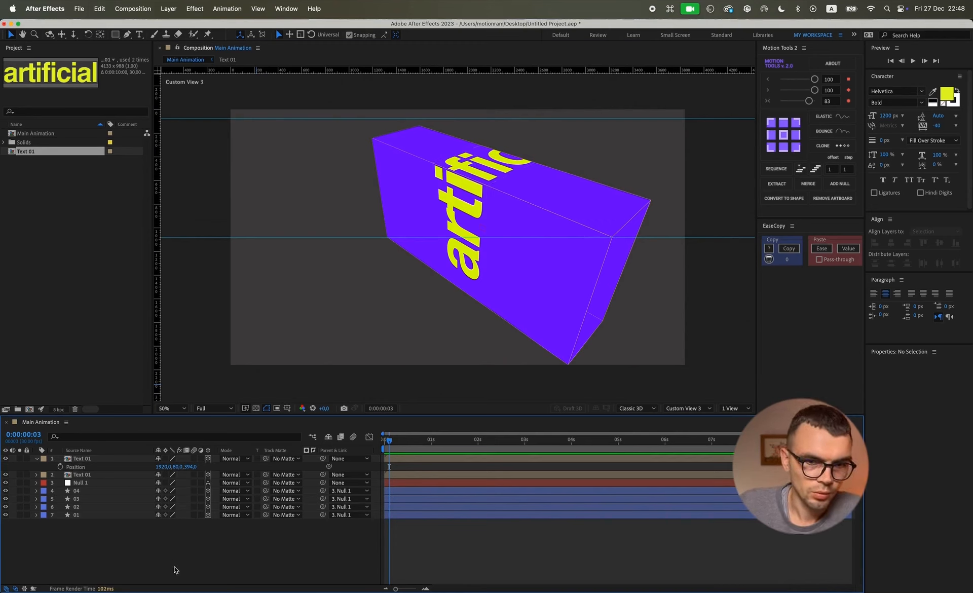
Reveal Null 1's rotation properties and precompose the box layers 01 to 04 into a composition named Cube
key(u)
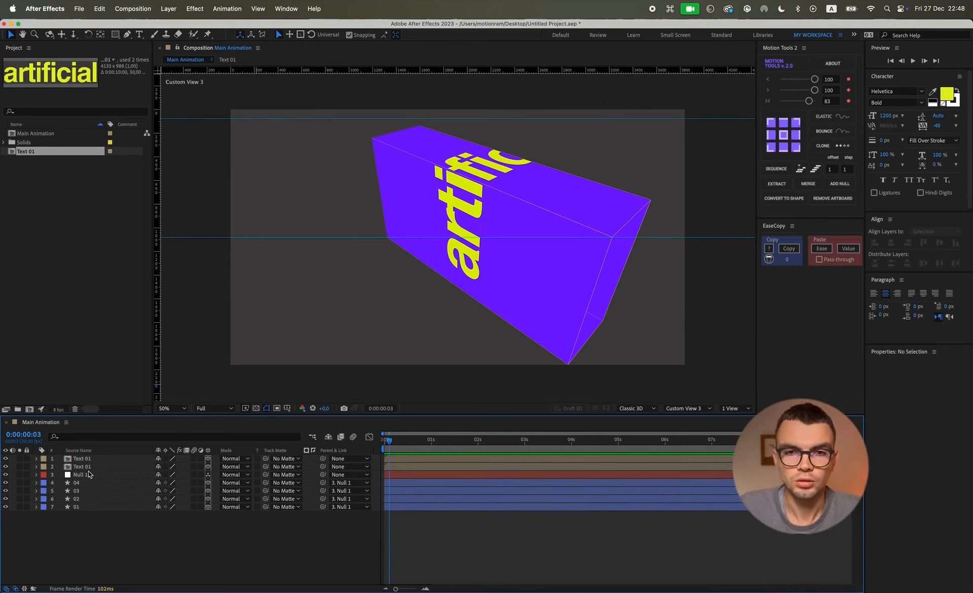
key(r)
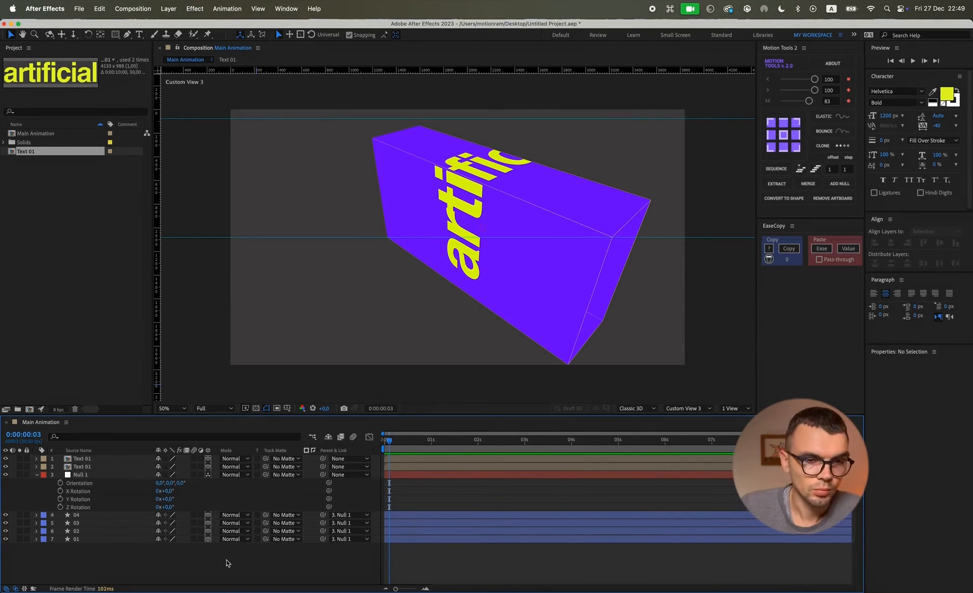
drag(136, 559, 89, 515)
key(super+shift+c)
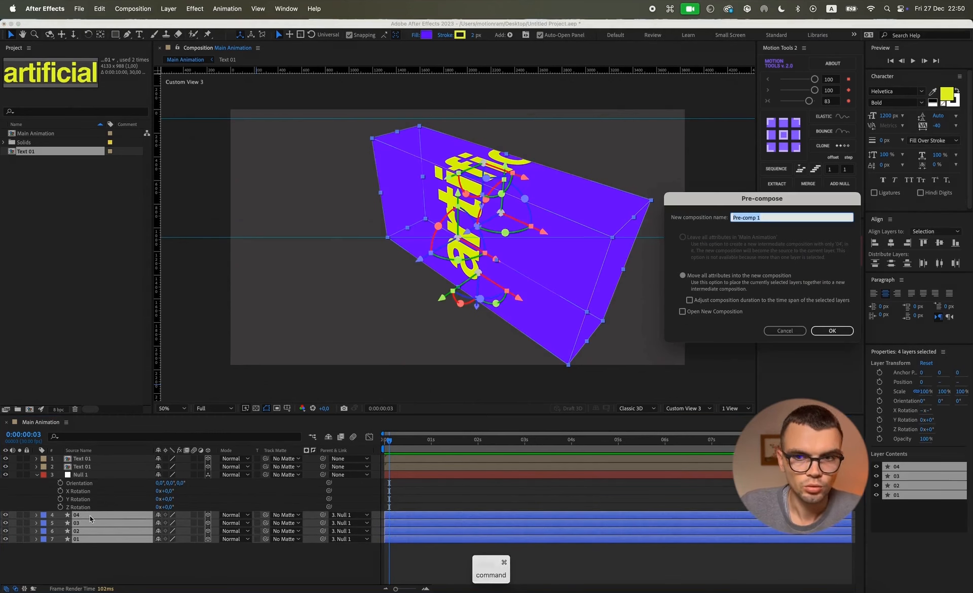
text(Cube)
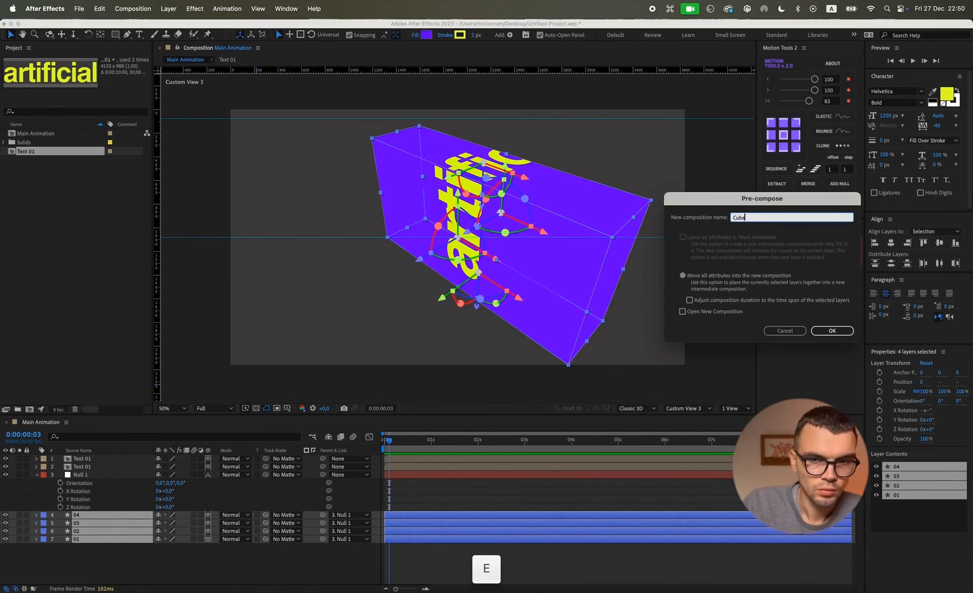
key(Return)
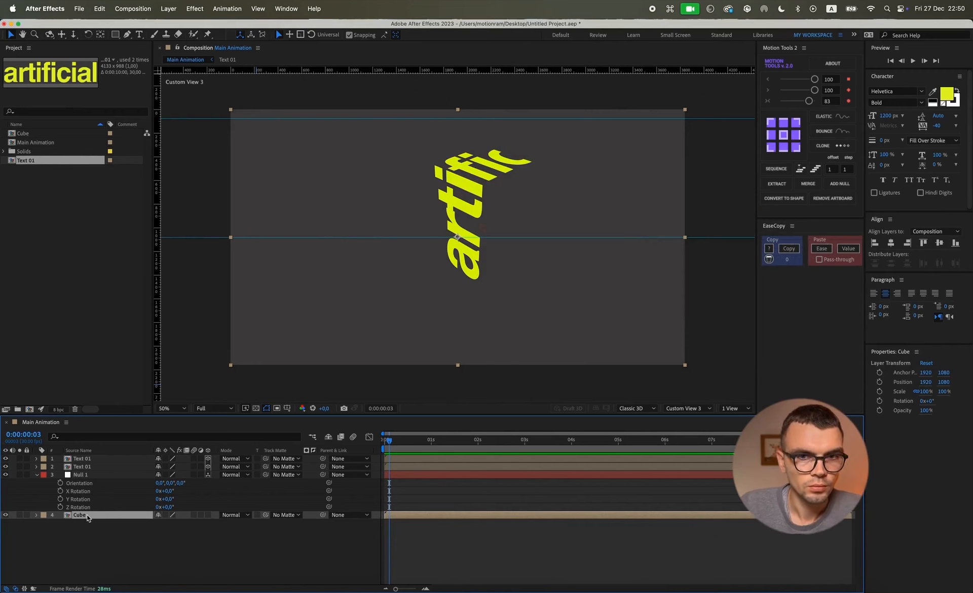
Make the Cube precomp a 3D layer with collapsed transformations and parent it to Null 1
click(209, 514)
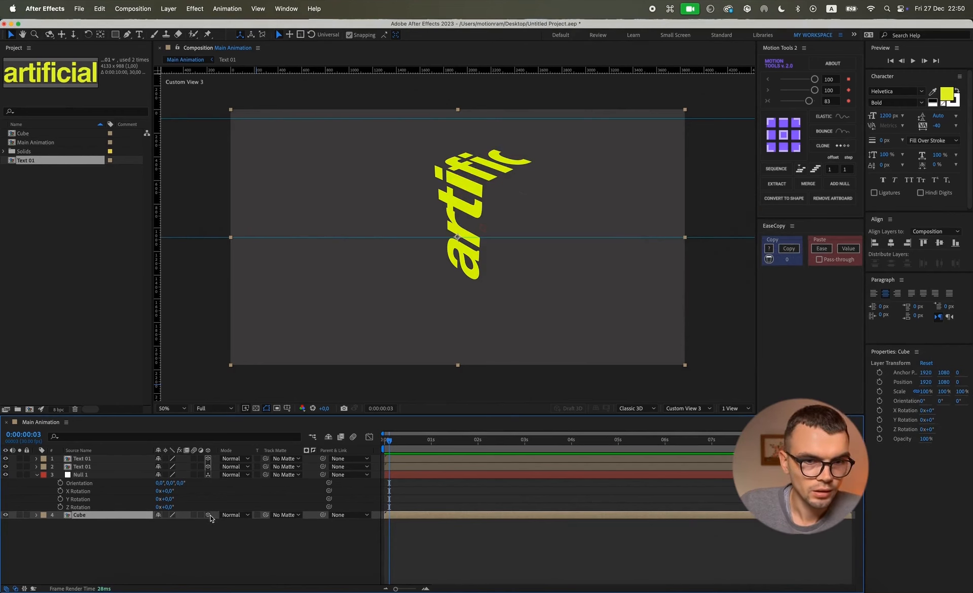
click(166, 515)
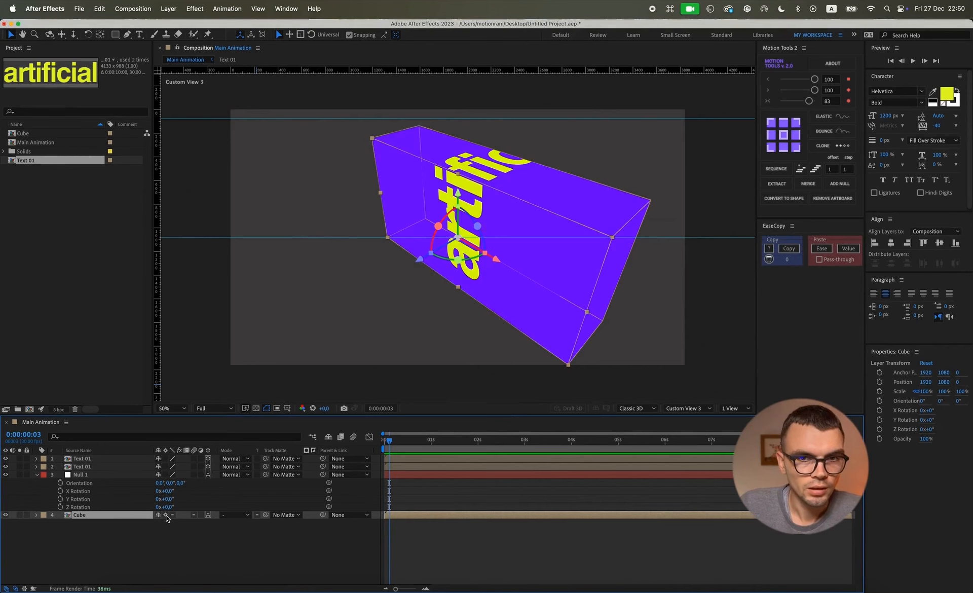
drag(323, 514, 80, 479)
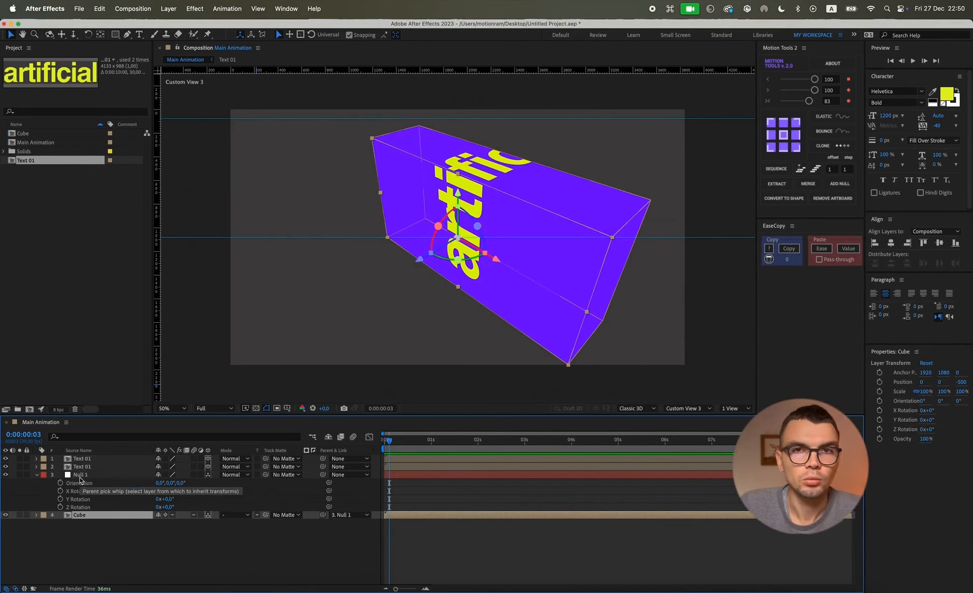
Show layer names in the timeline and test the null's Y Rotation on the box, undoing the rotation
click(81, 475)
click(89, 449)
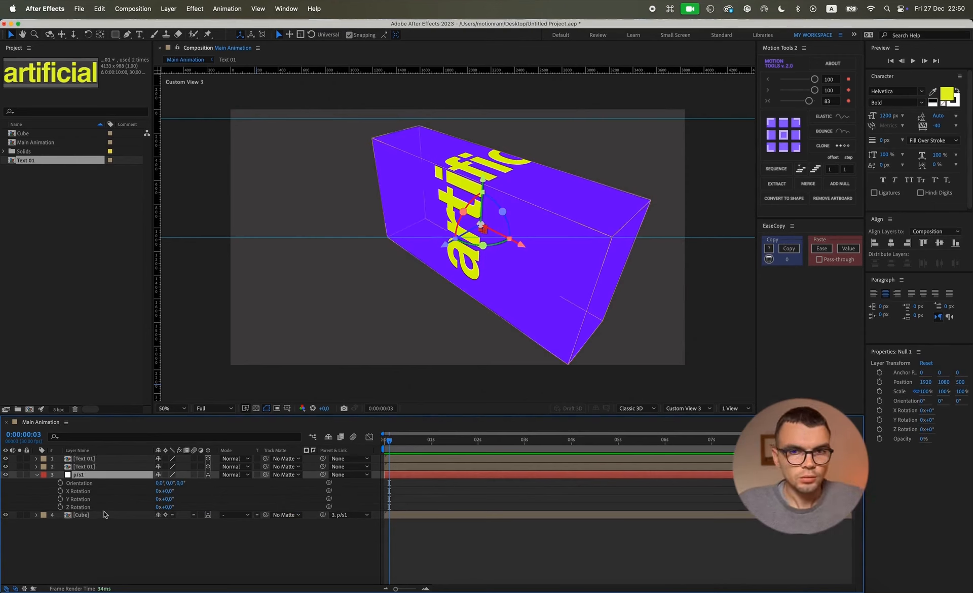
drag(168, 499, 217, 496)
click(156, 536)
key(super+z)
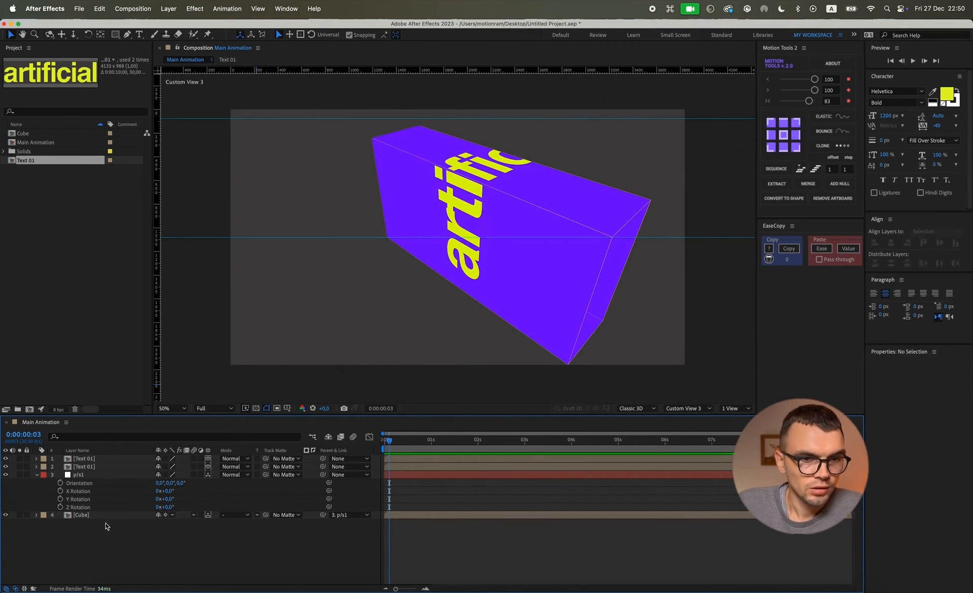
Duplicate the Cube layer and reveal the copy's Position property
click(93, 516)
key(super+d)
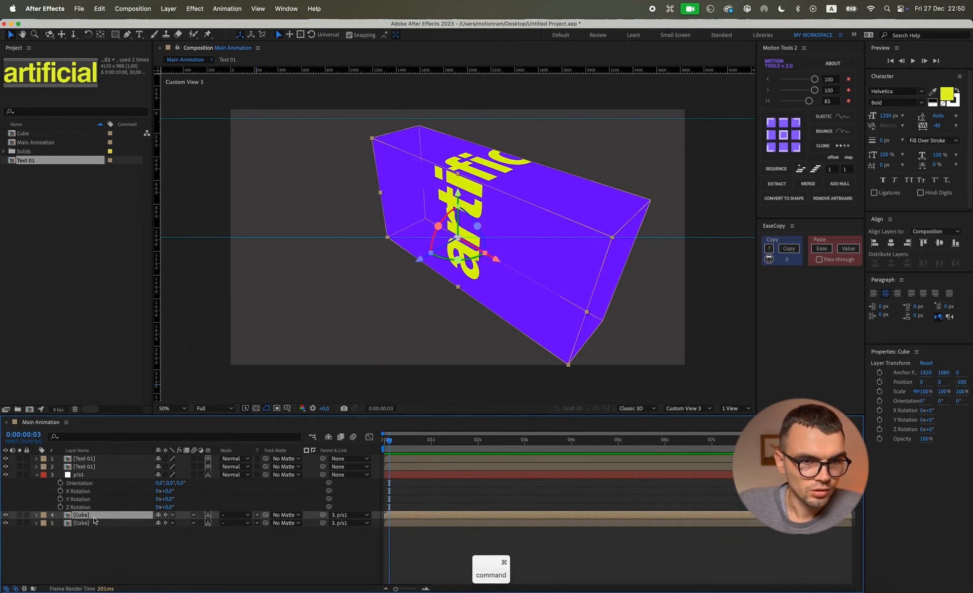
key(p)
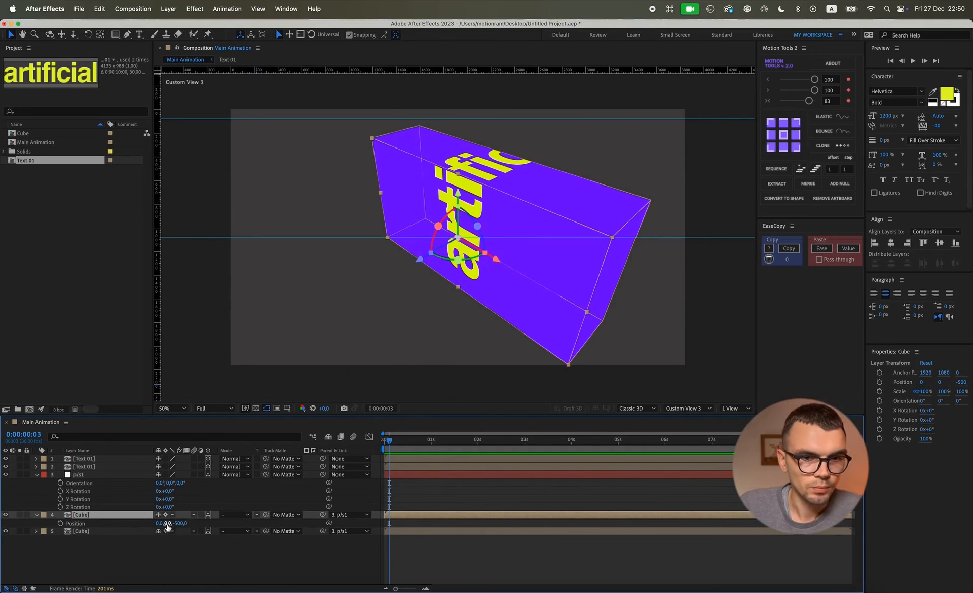
Try shifting the copied Cube layer along Z, including to -1000, and undo each change
drag(180, 527, 556, 475)
key(super+z)
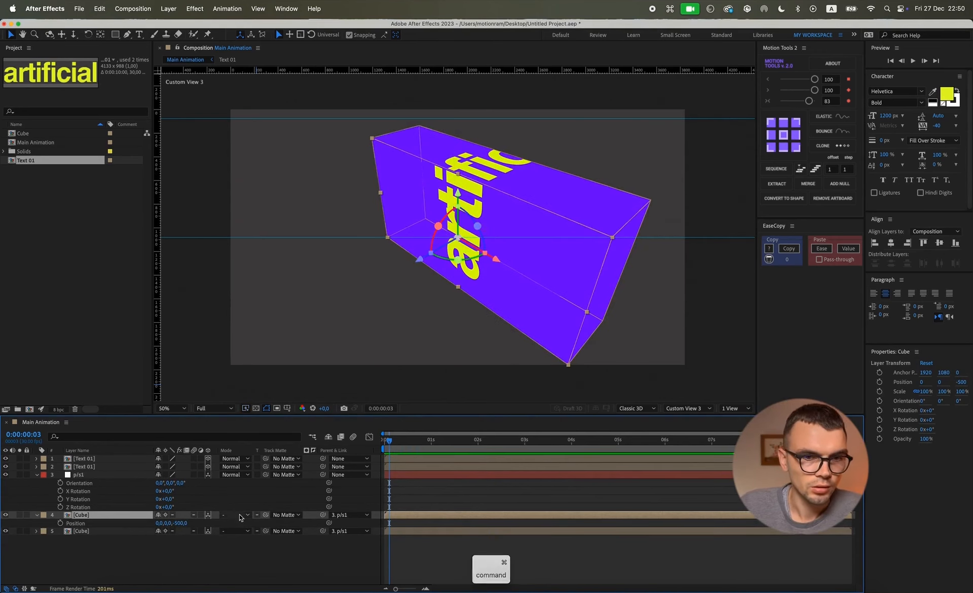
key(Return)
mouse_move(176, 523)
mouse_down()
mouse_move(261, 519)
mouse_move(178, 526)
mouse_up()
key(super+z)
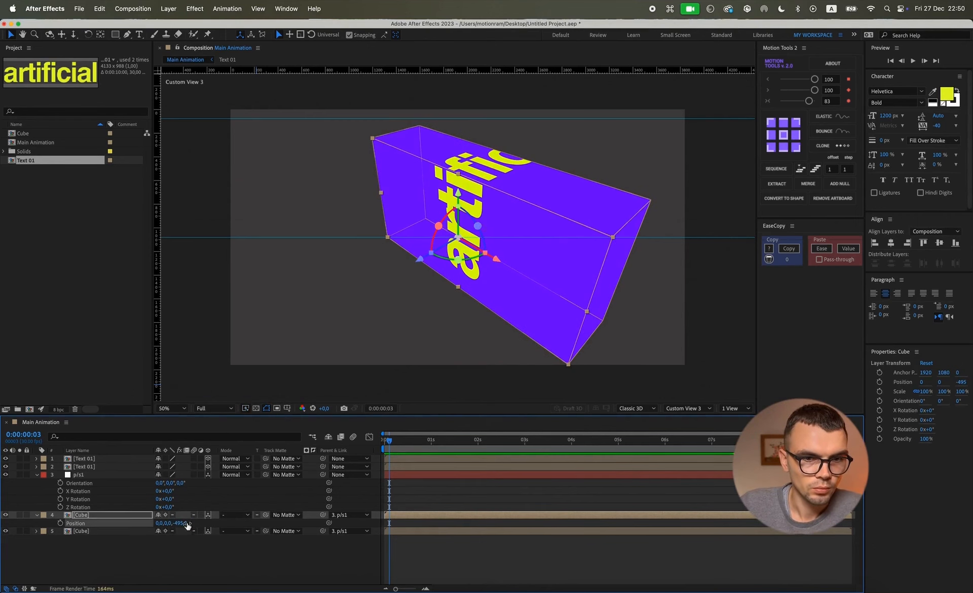
click(189, 522)
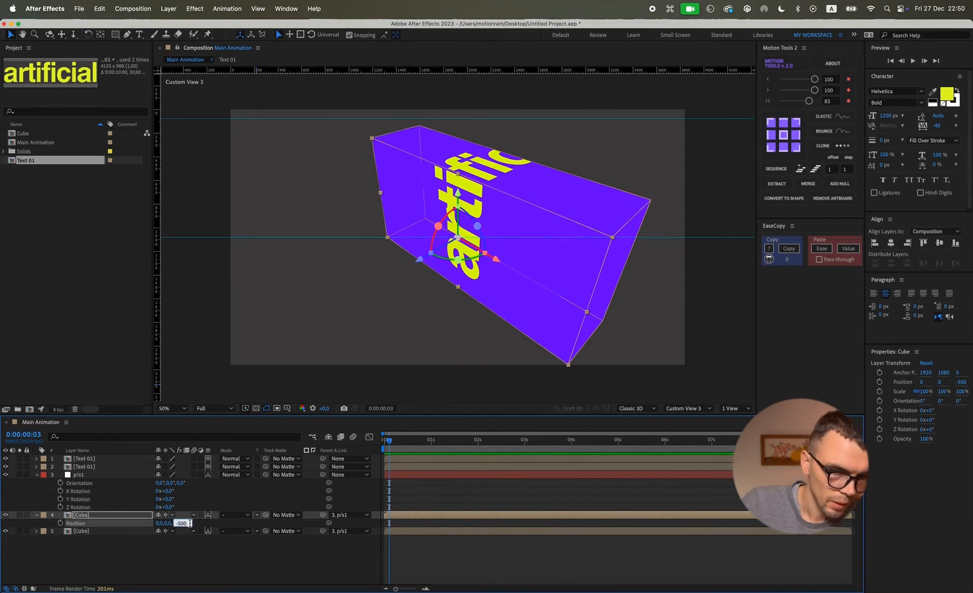
text(-5)
key(Return)
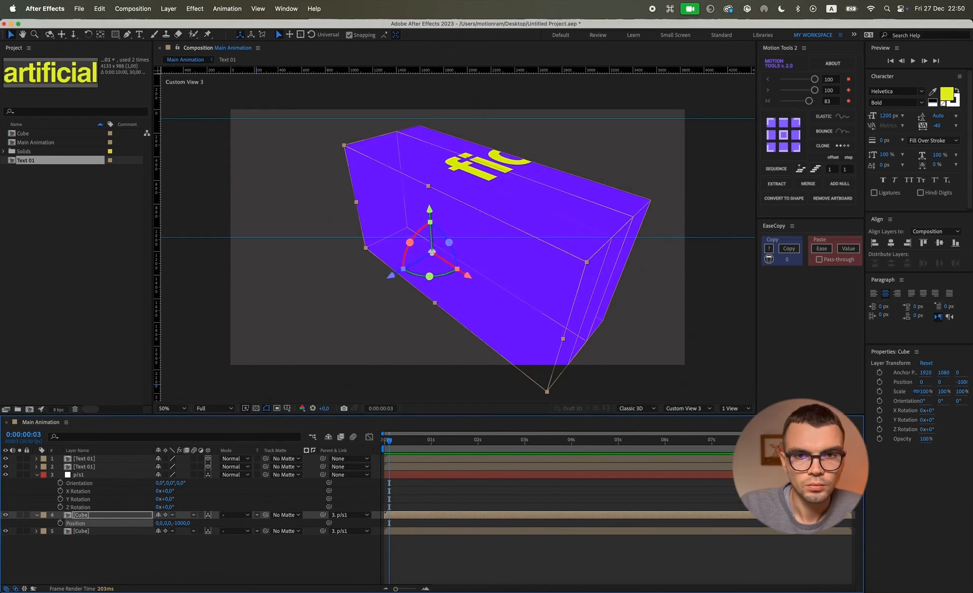
key(super+z)
Set the copied Cube layer's Z position to 500 so it sits behind the original box
click(183, 523)
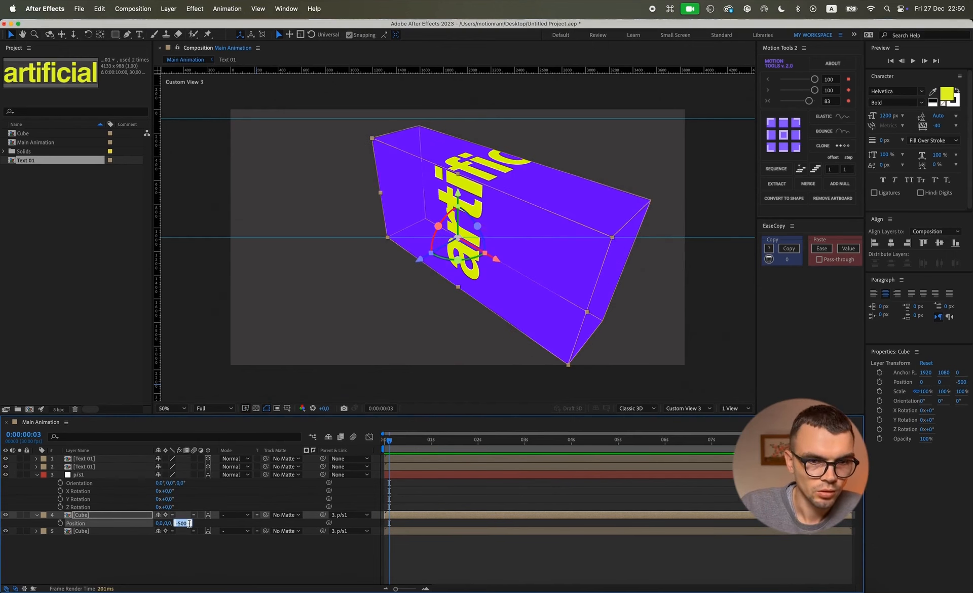
text(0)
key(Return)
click(183, 526)
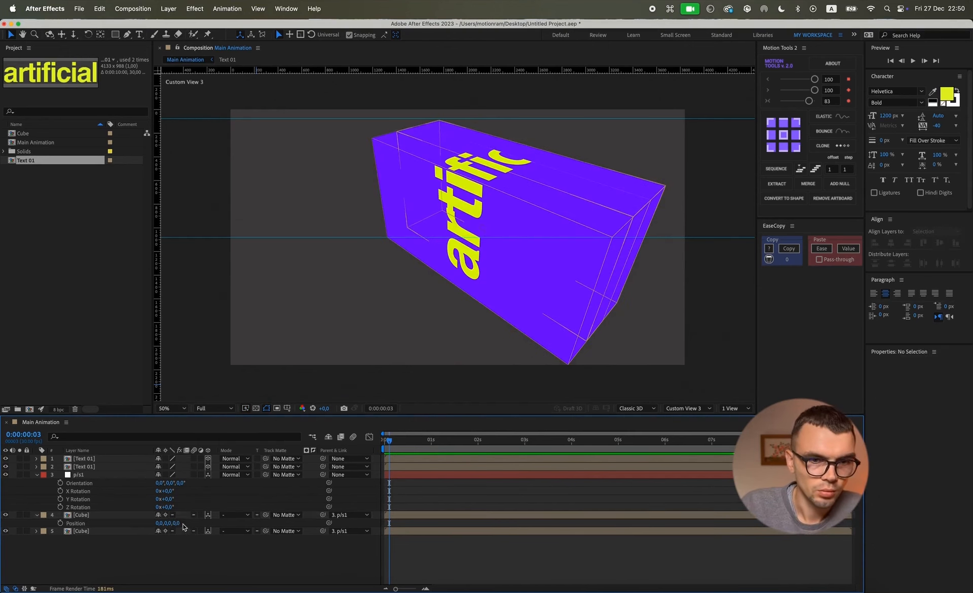
text(500)
key(Return)
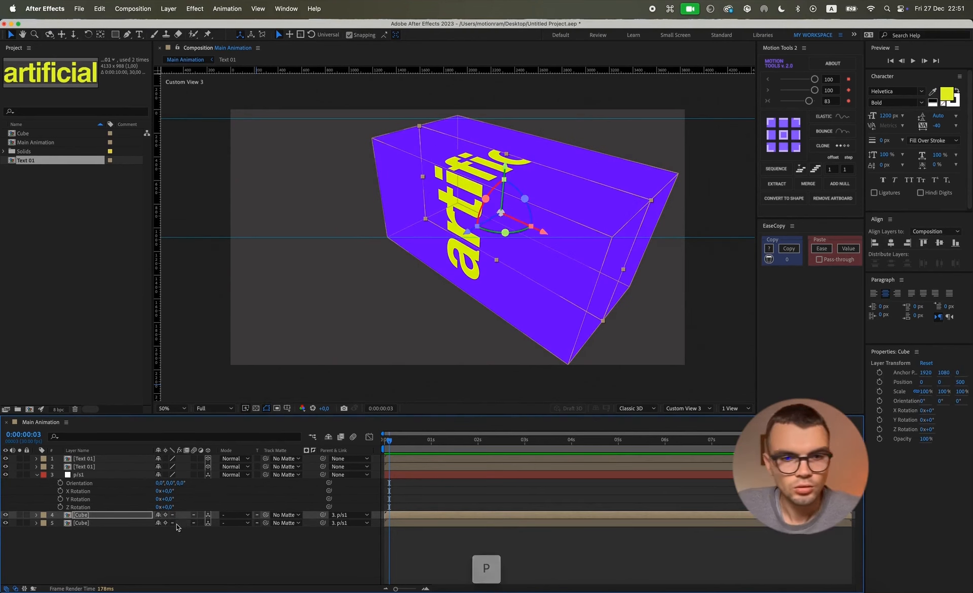
Raise the copied Cube layer above the original box by setting its Y position to -2000
drag(167, 523, 7, 513)
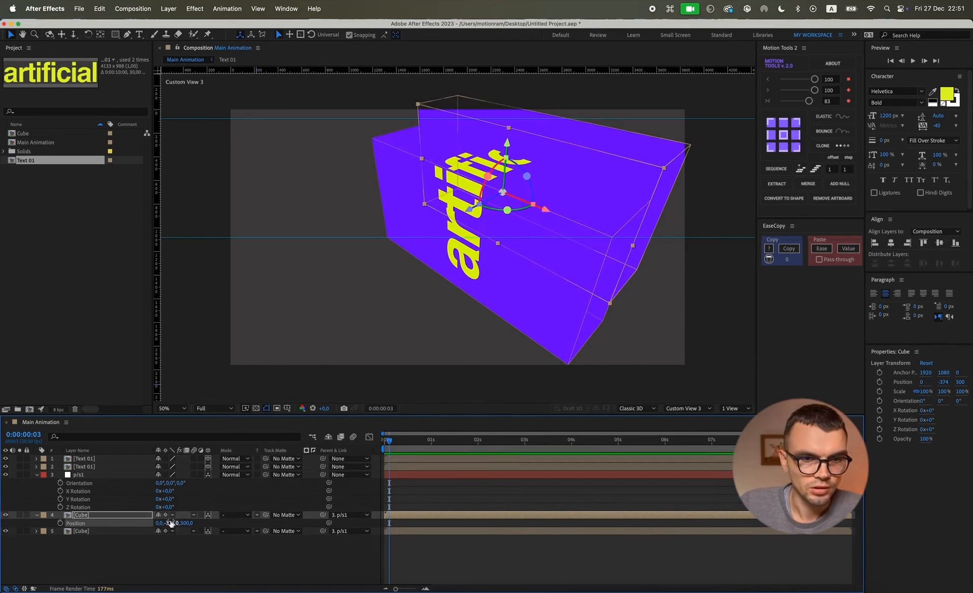
text(-200)
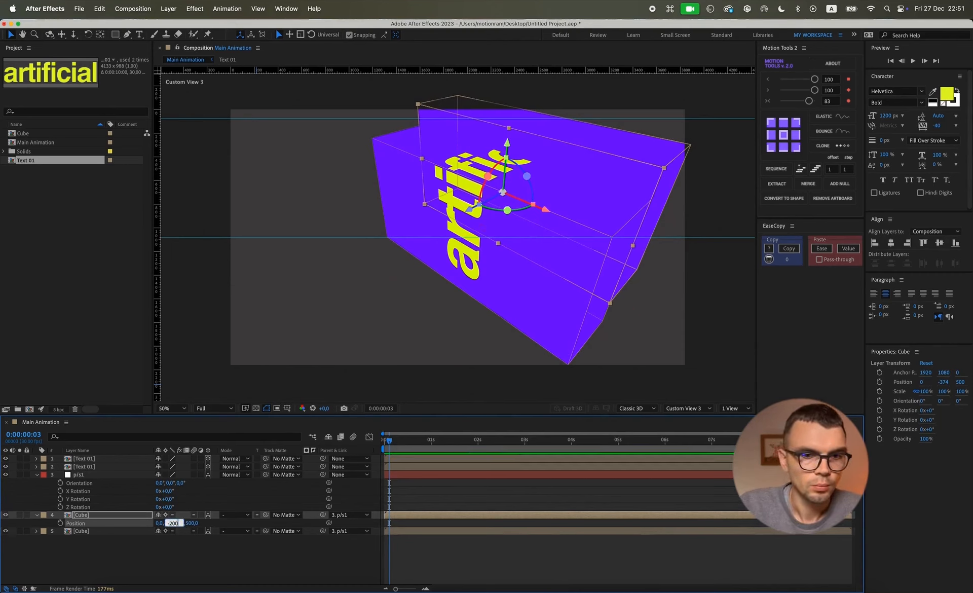
text(0)
key(Return)
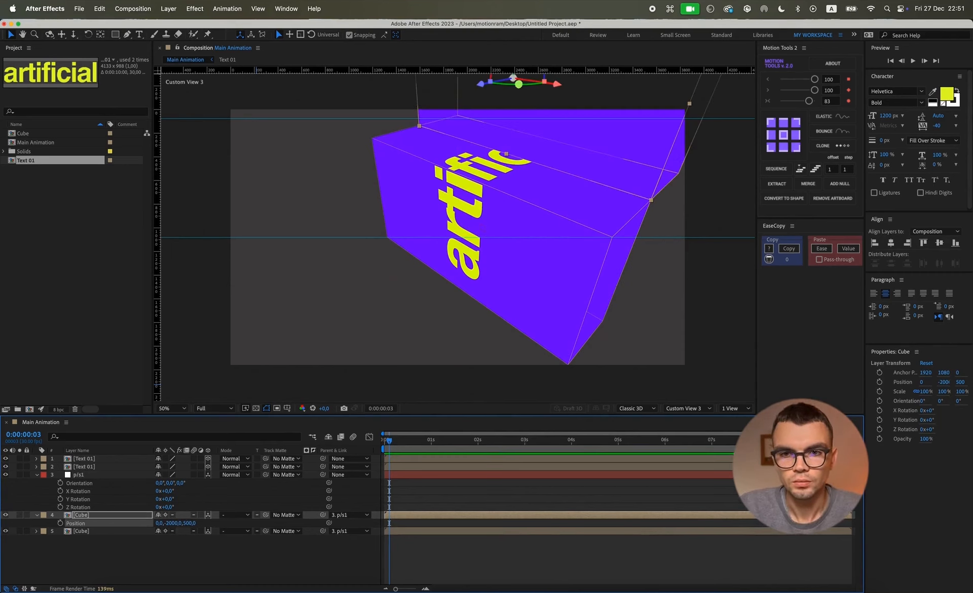
click(208, 569)
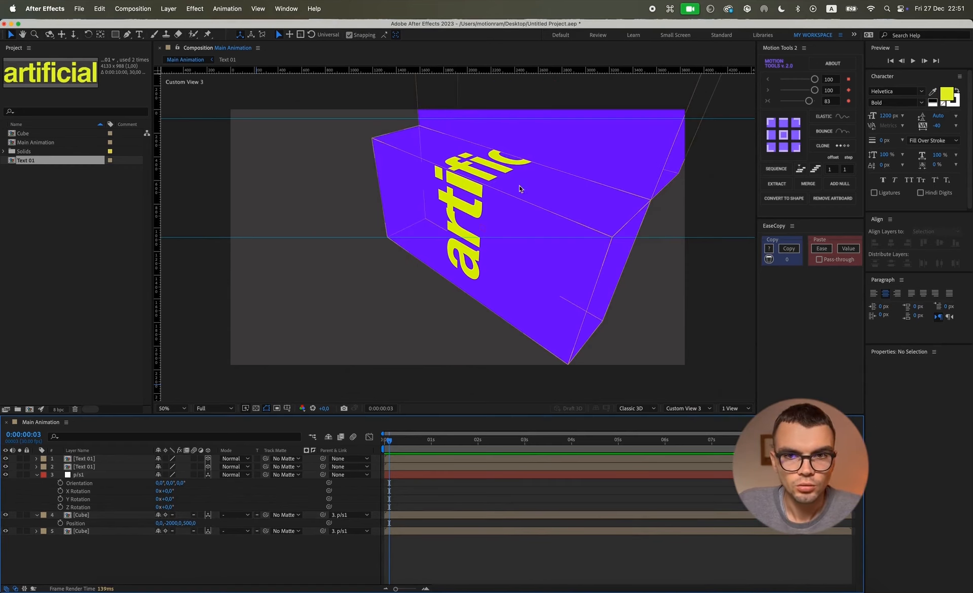
View the two boxes from Custom View 1 and from the Active Camera
click(691, 409)
click(706, 508)
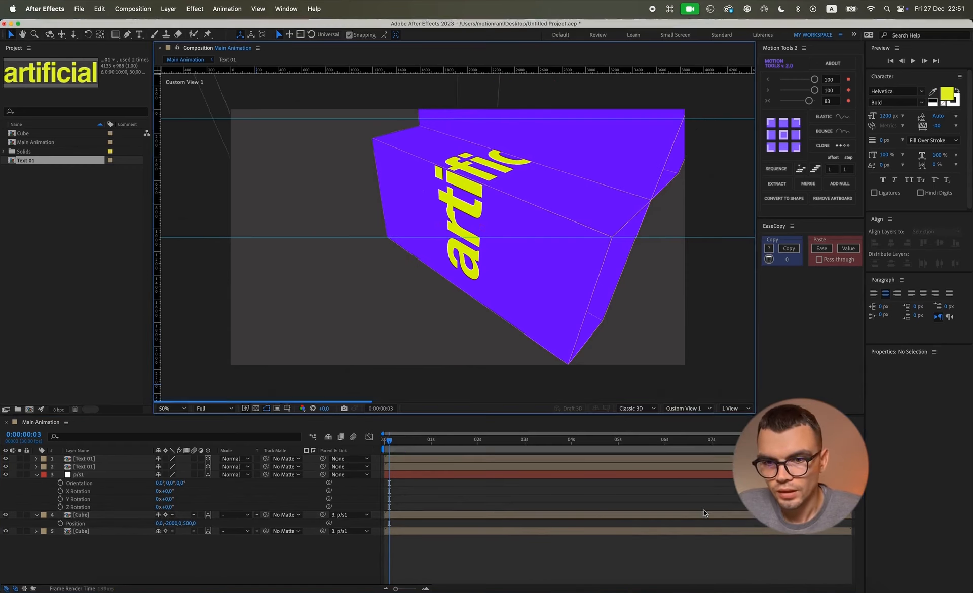
click(682, 409)
click(693, 419)
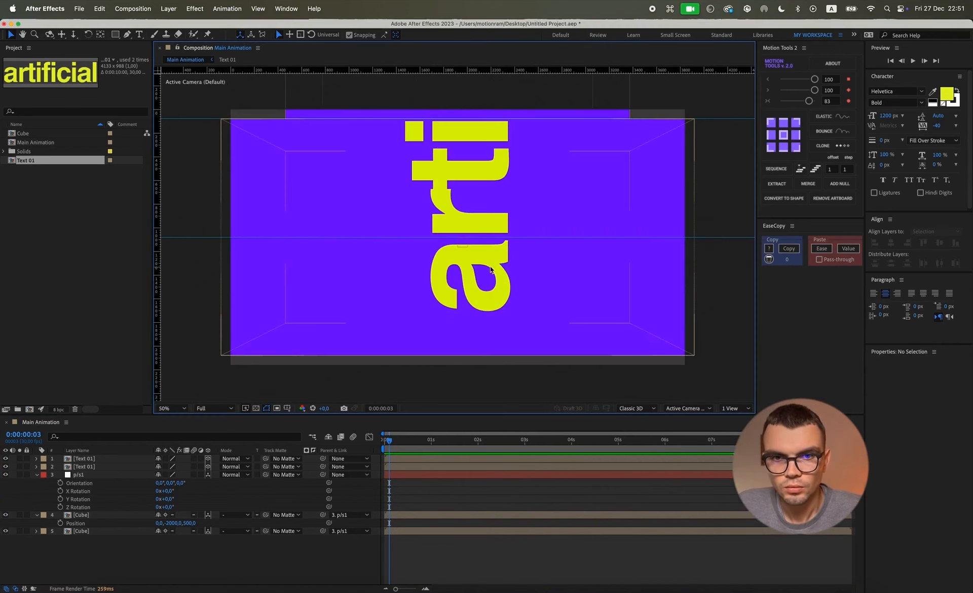
Set the height of the Main Animation composition to 5000 px
key(comma)
key(super+k)
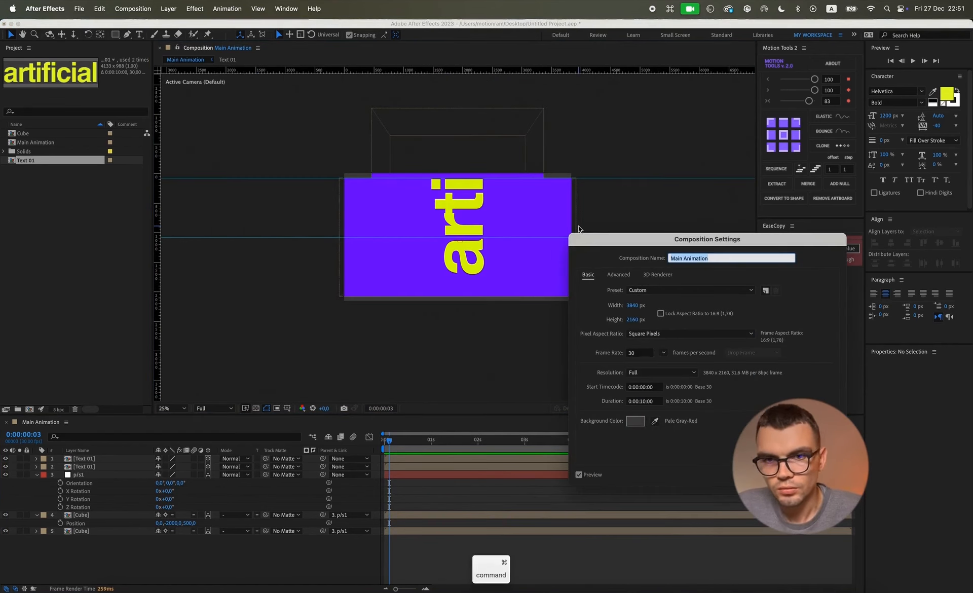
click(634, 319)
text(500)
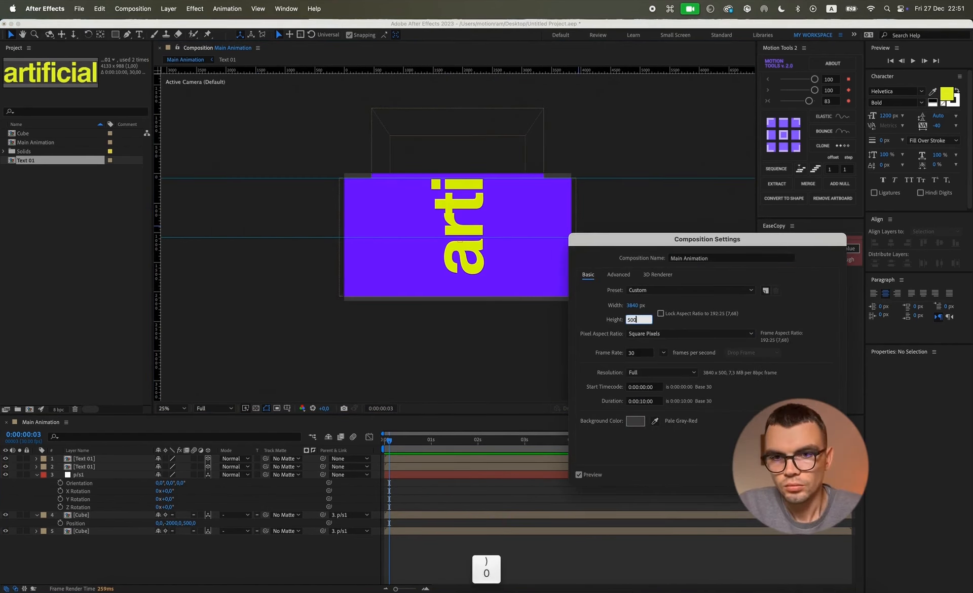
text(,0)
key(Return)
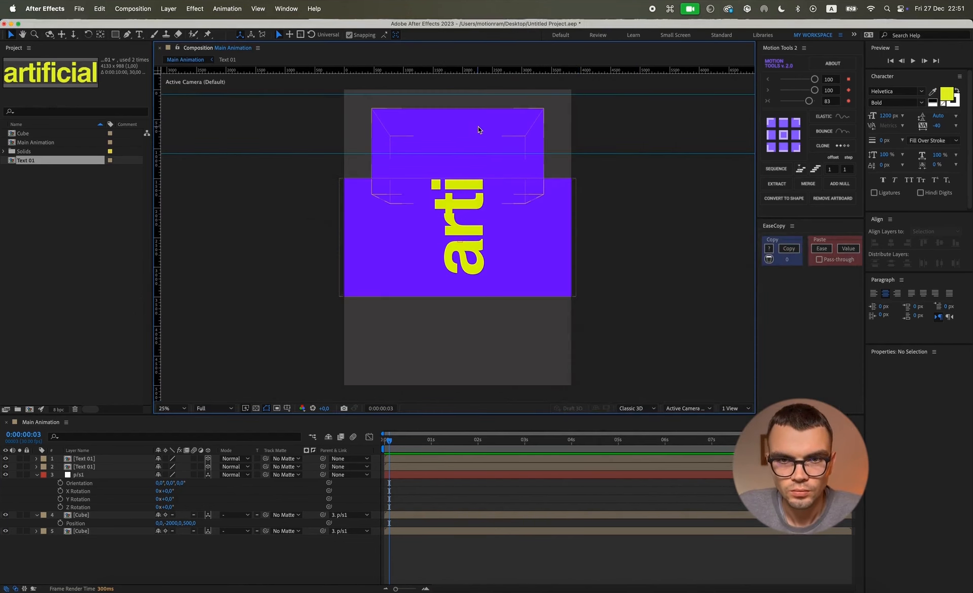
key(comma)
key(period)
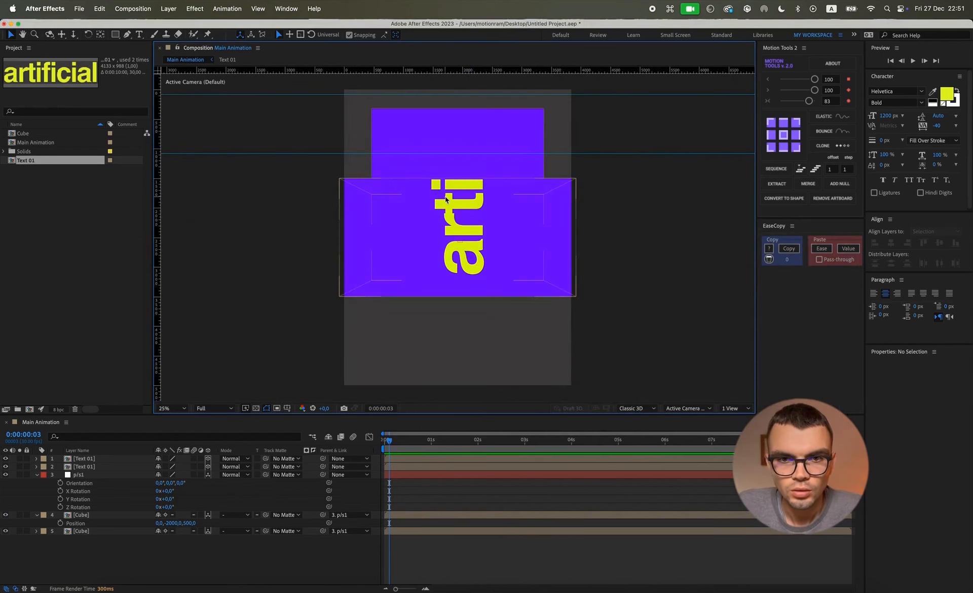
Duplicate the top Text 01 layer
click(87, 460)
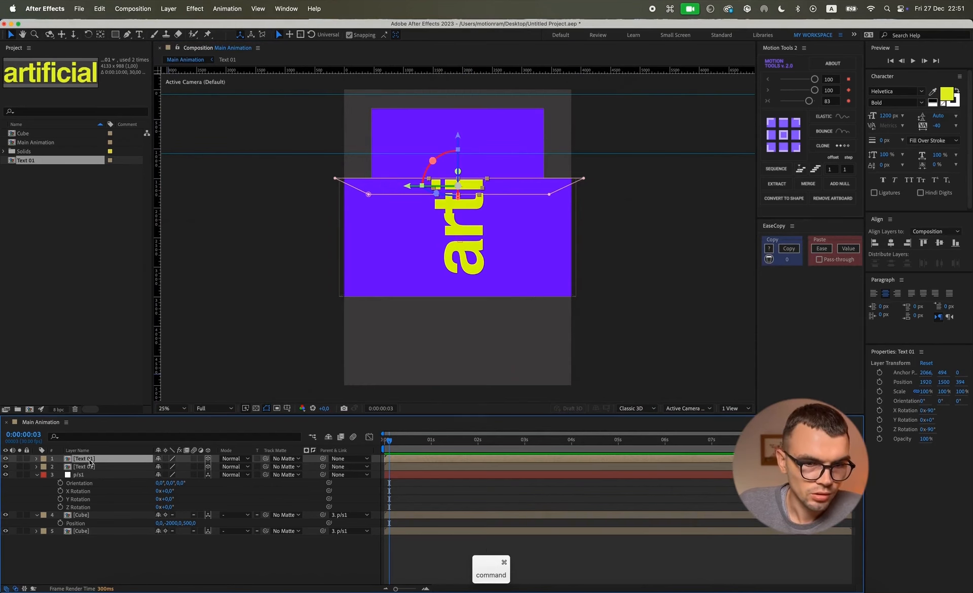
key(super+d)
Try setting the duplicated text's Z rotation to 0° and moving it upward, and undo both changes
key(r)
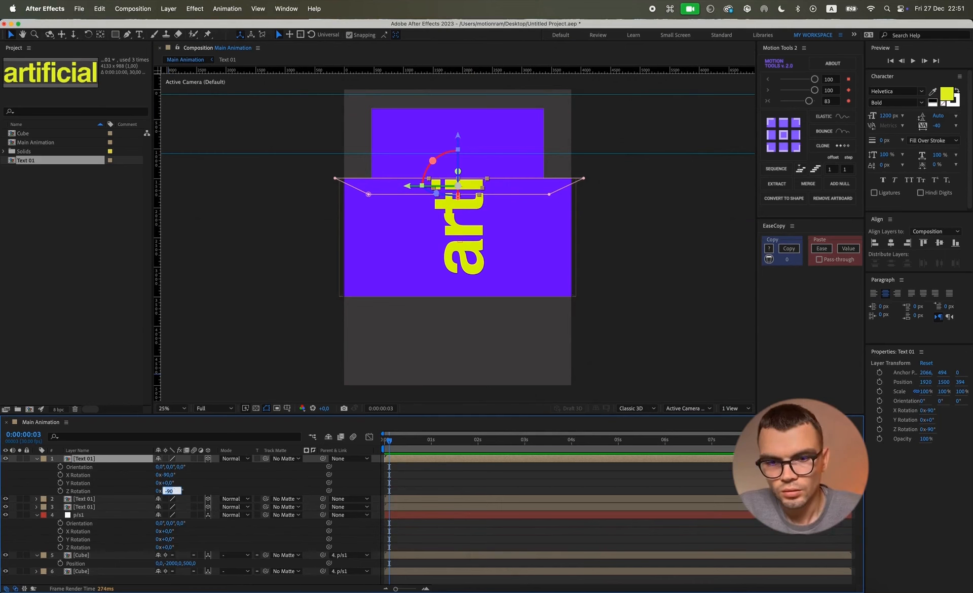
text(0)
key(Return)
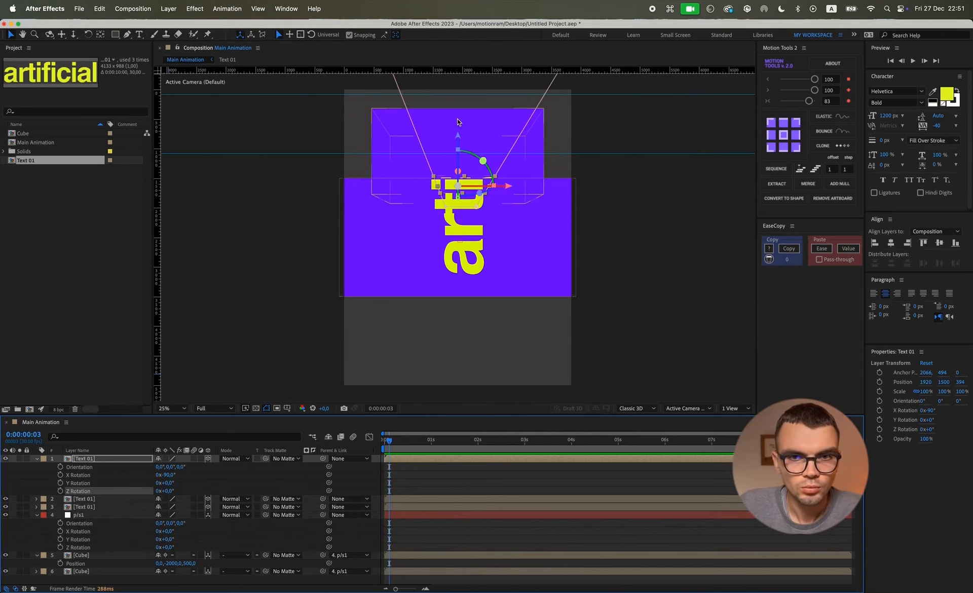
drag(458, 143, 459, 92)
key(super+z)
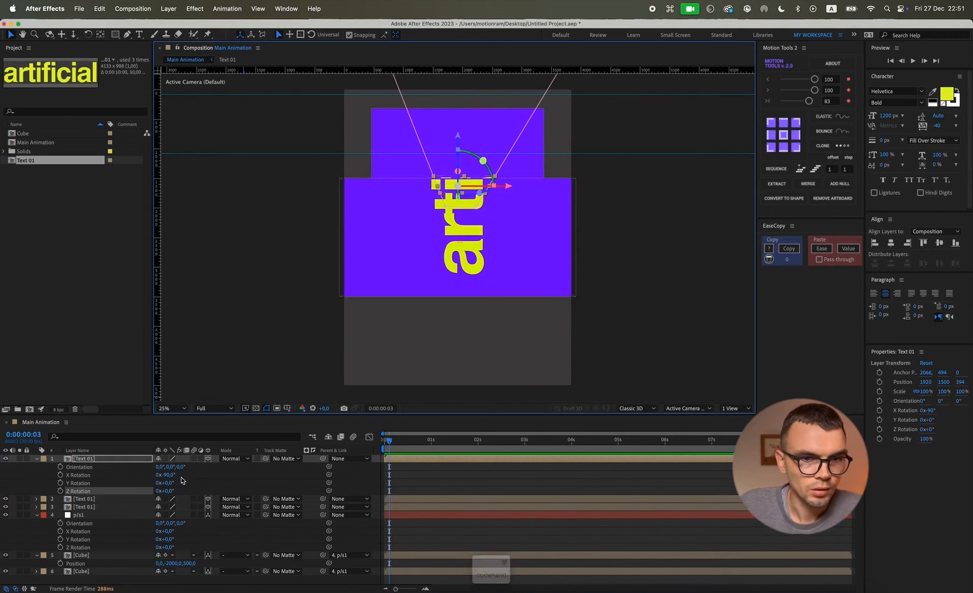
key(super+z)
Stand the duplicated text upright by setting its X rotation to 0°
click(165, 475)
text(0)
key(Return)
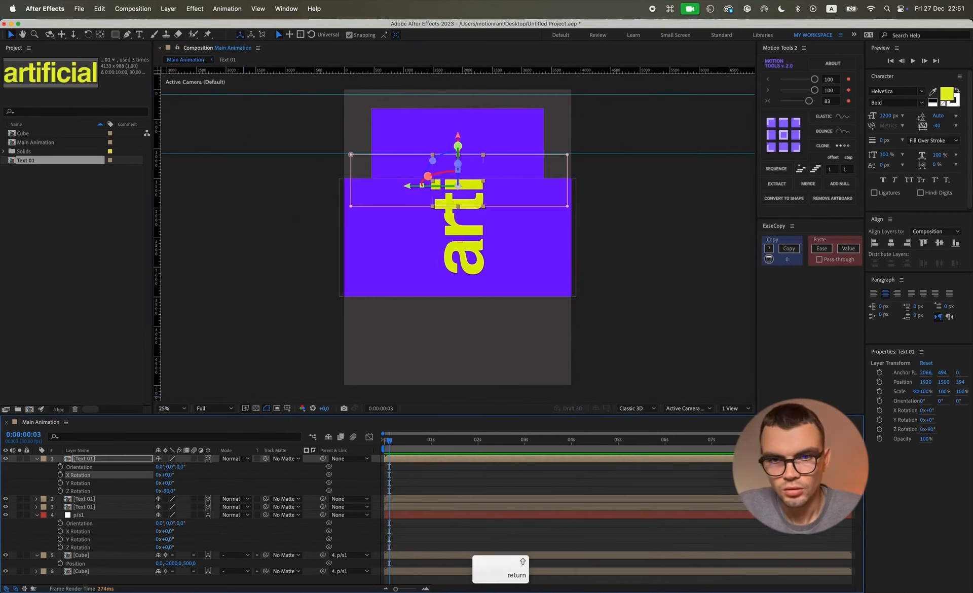
Move the duplicated text up over the rear box's front face, to a Y position of about 870
drag(458, 146, 458, 96)
scroll(477, 147, up, 2)
mouse_move(505, 147)
mouse_down()
mouse_move(506, 120)
mouse_move(514, 156)
mouse_up()
key(super+z)
scroll(515, 156, down, 2)
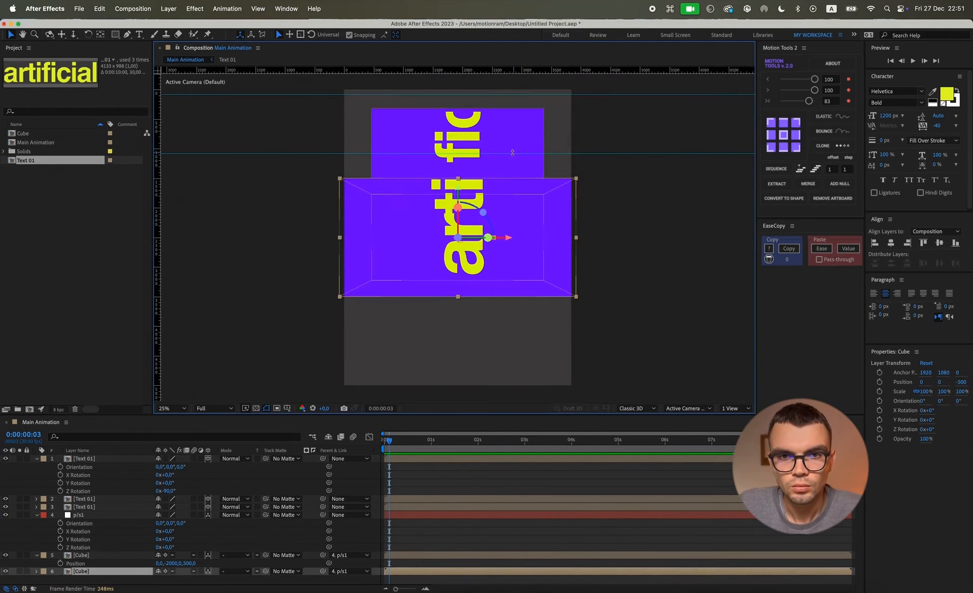
click(179, 408)
click(178, 418)
click(465, 135)
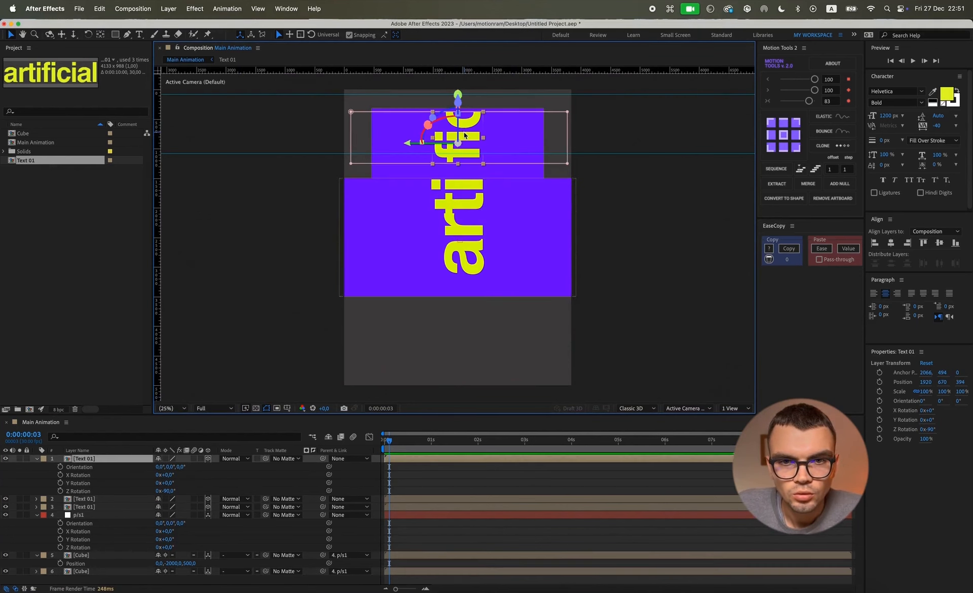
drag(464, 134, 463, 141)
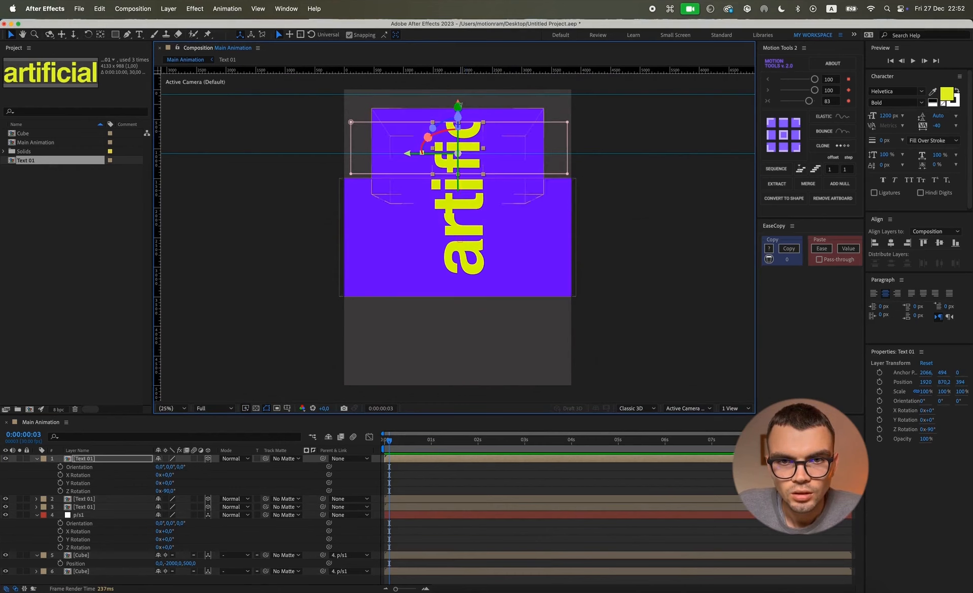
Align the two horizontal guides with the upper edges of the rear box and the front box
drag(470, 92, 474, 108)
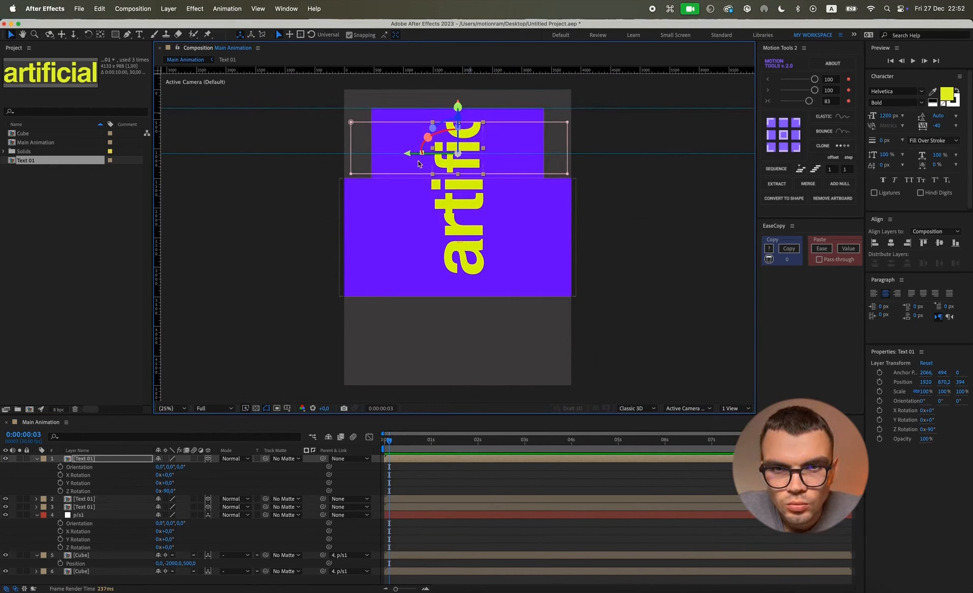
drag(366, 154, 367, 177)
Lower the duplicated text to Y position 1960 and hide the Text 01 layer on the front box's face
key(w)
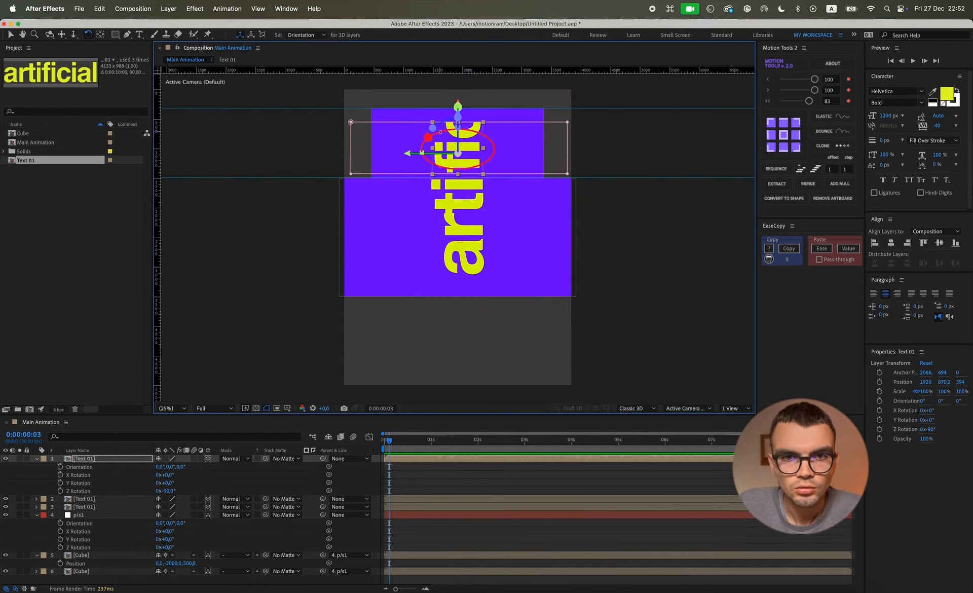
drag(460, 104, 459, 157)
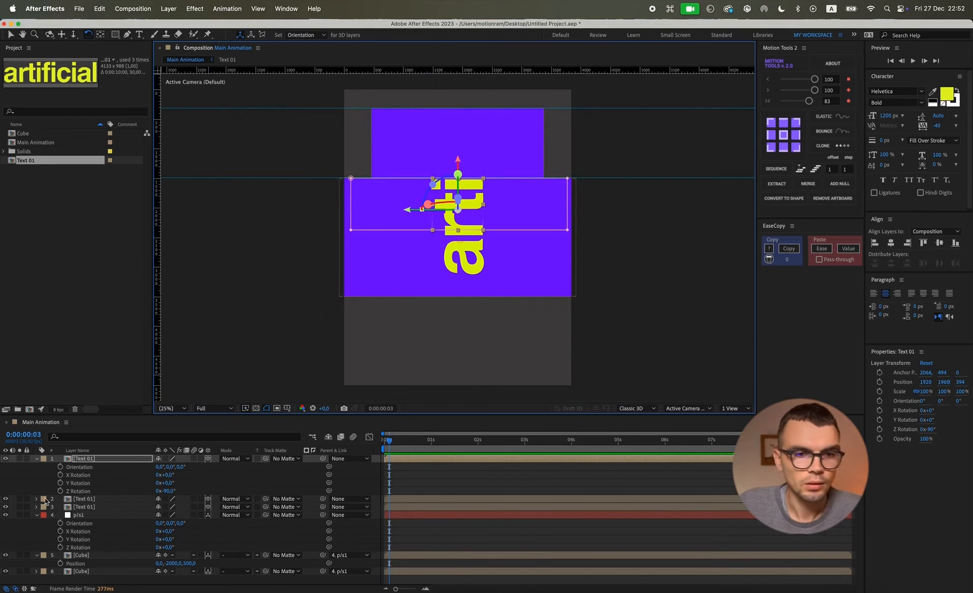
click(5, 506)
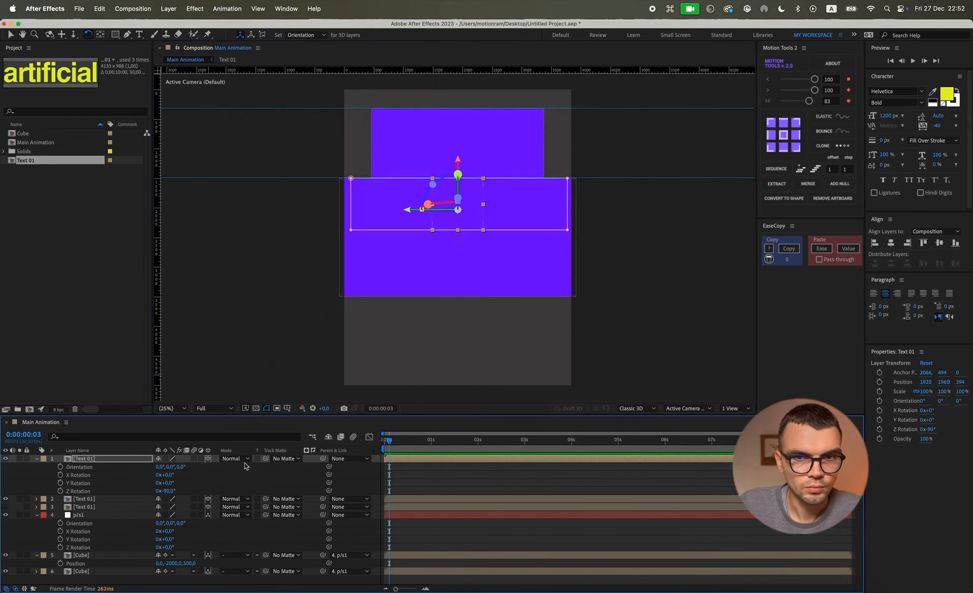
click(263, 473)
click(92, 458)
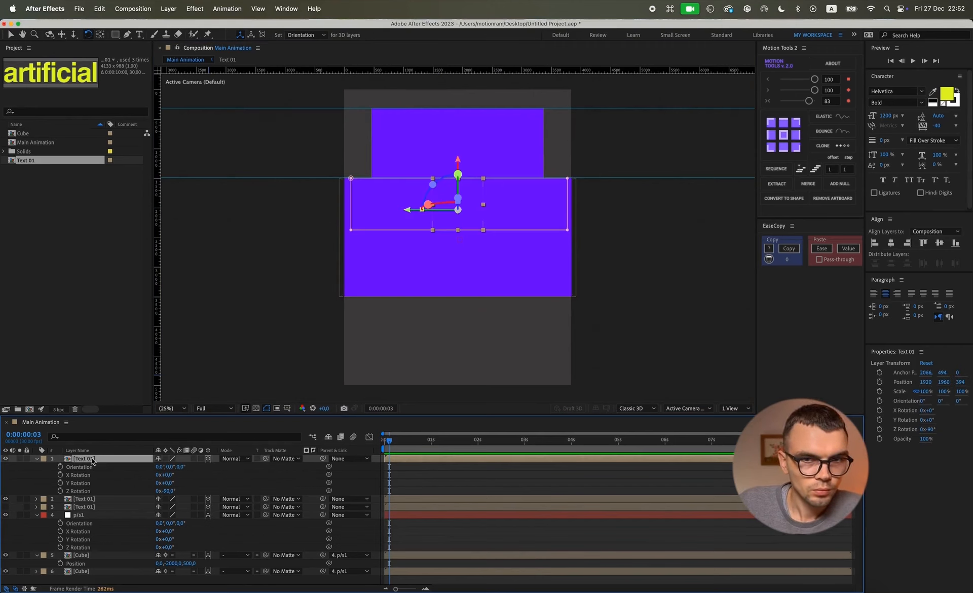
Reshape Mask 1 of the duplicated text, extending it upward and ending its lower edge at the guide on the front box's upper edge
click(36, 459)
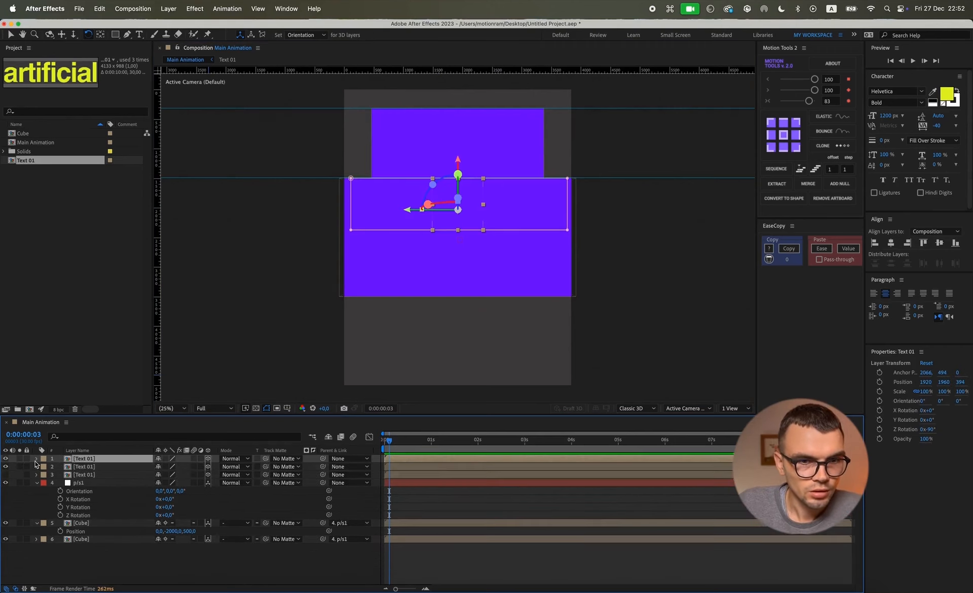
click(36, 458)
click(44, 467)
click(52, 475)
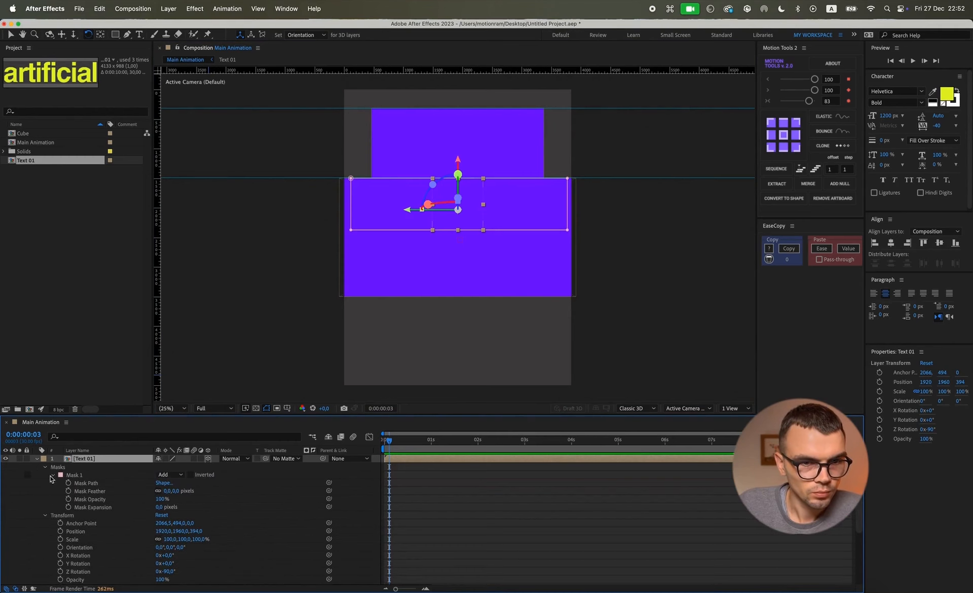
click(73, 476)
drag(600, 159, 318, 223)
click(255, 499)
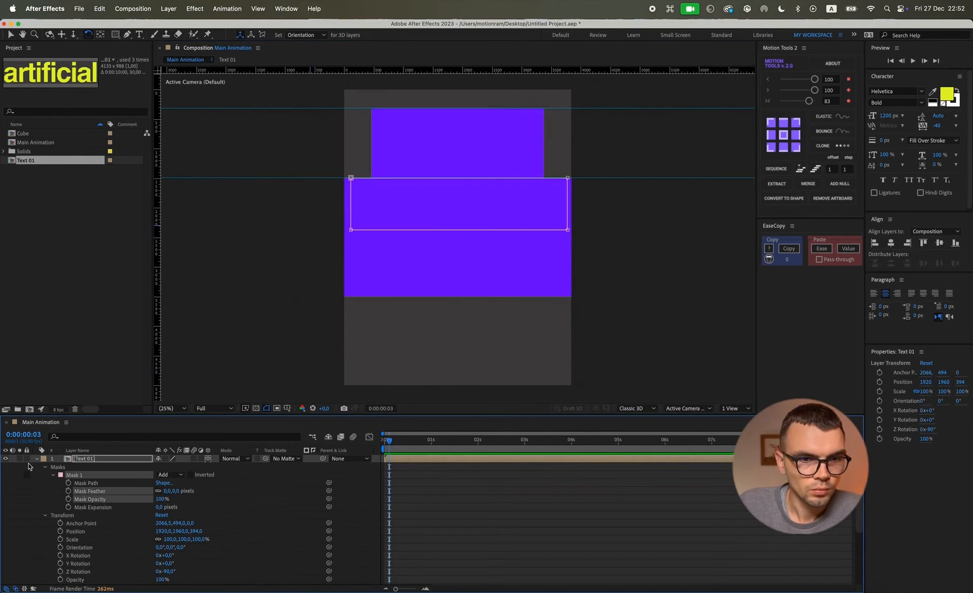
key(v)
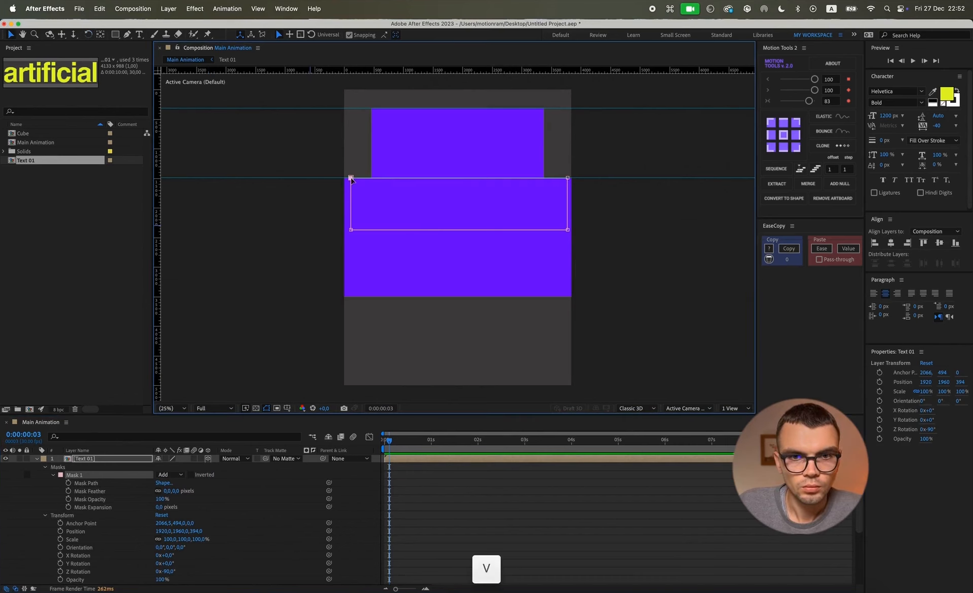
drag(580, 175, 338, 76)
drag(620, 220, 299, 269)
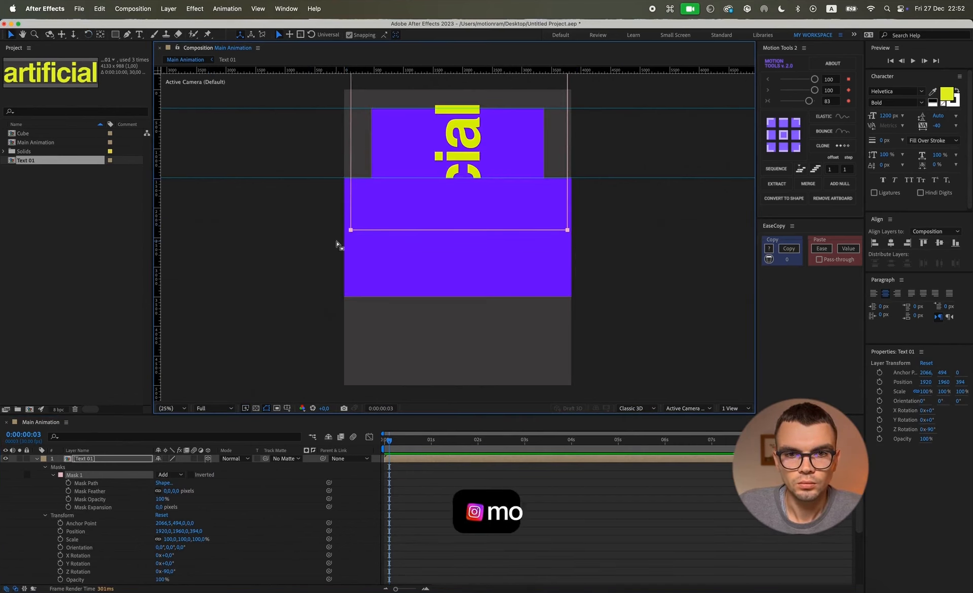
drag(344, 233, 343, 178)
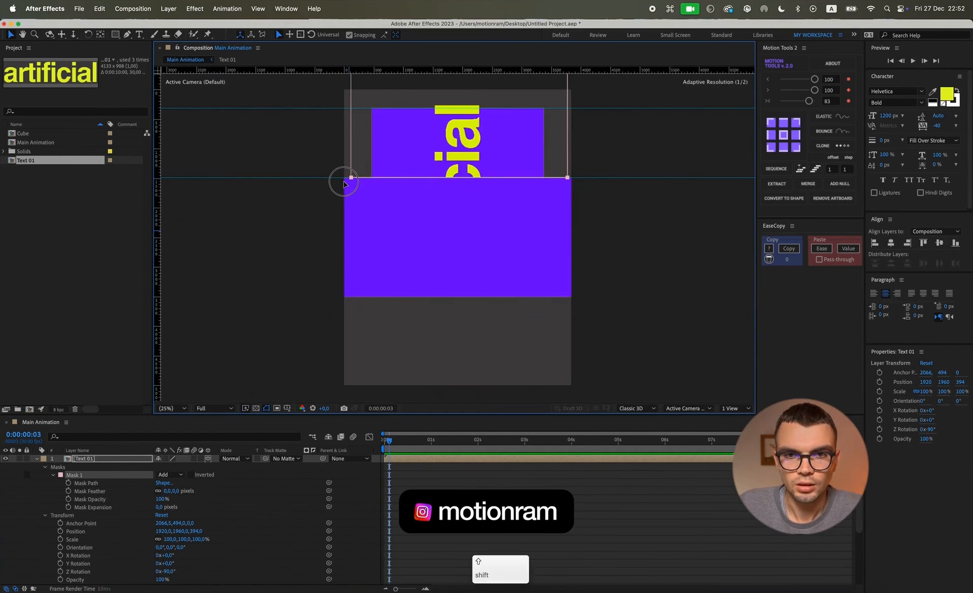
Collapse the layer properties and show the hidden Text 01 layer on the front box's face again
click(269, 508)
key(u)
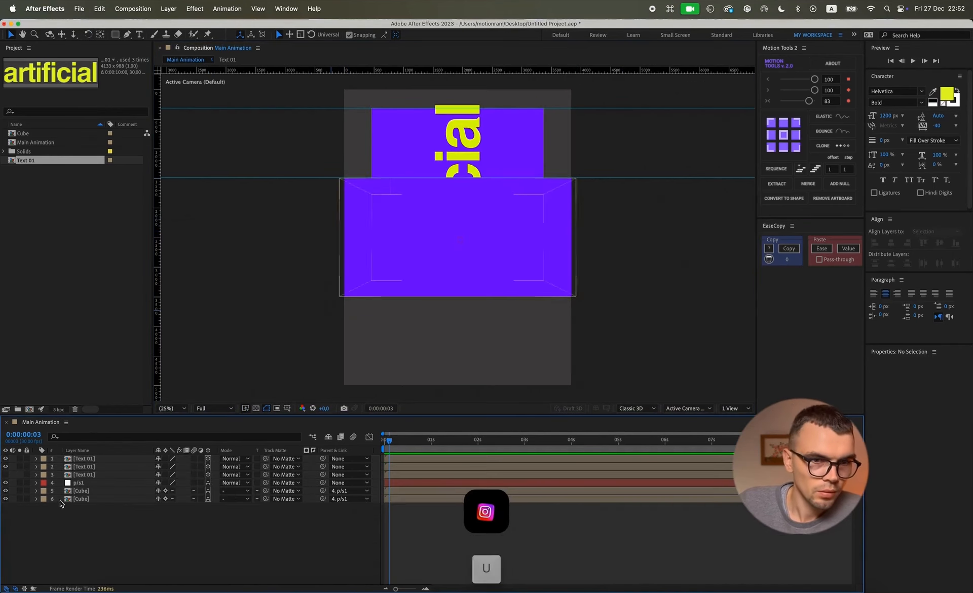
click(6, 475)
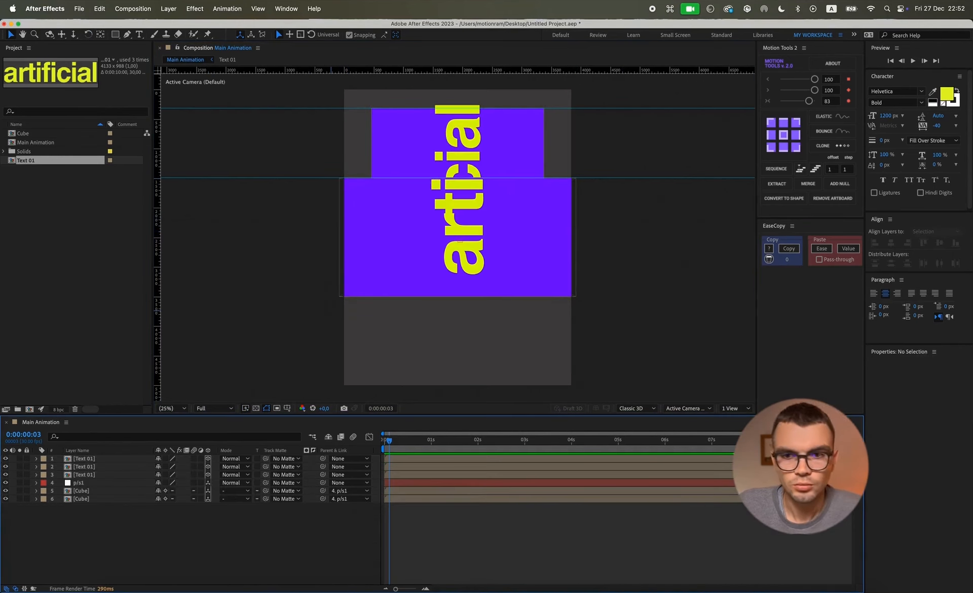
Switch to Custom View 3 and push the duplicated text back to Z position 854, against the rear box
click(704, 414)
click(703, 530)
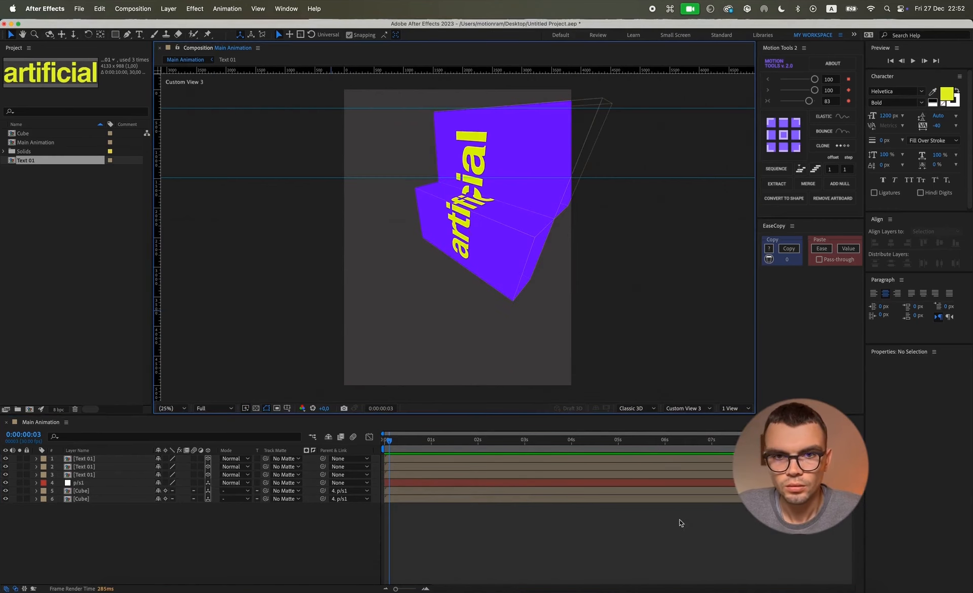
click(84, 458)
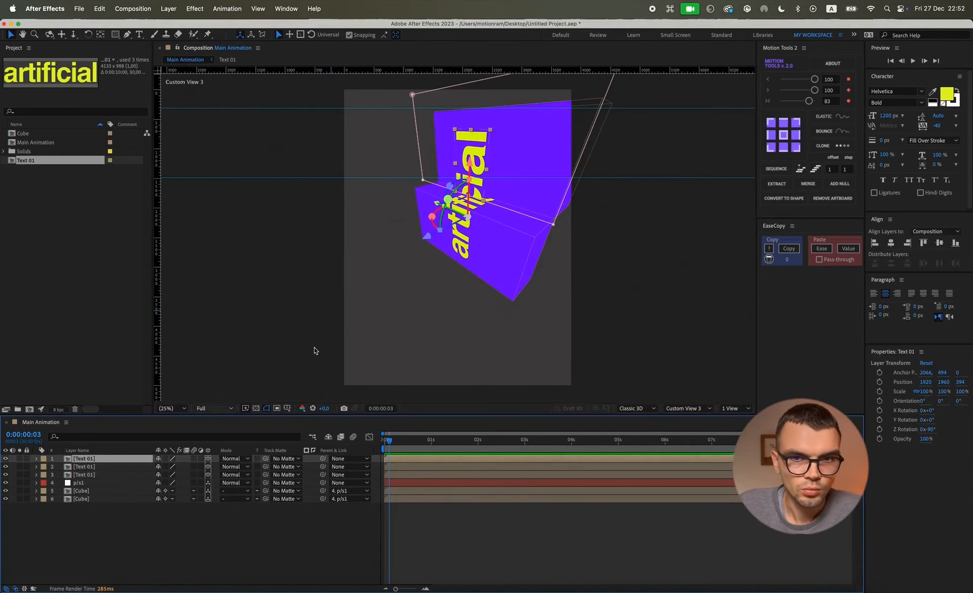
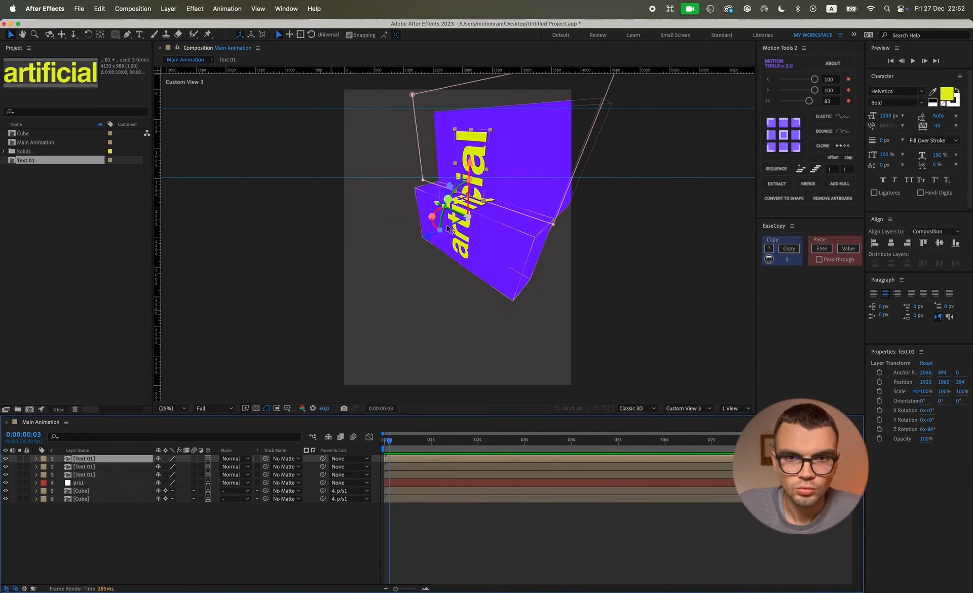
drag(428, 240, 442, 233)
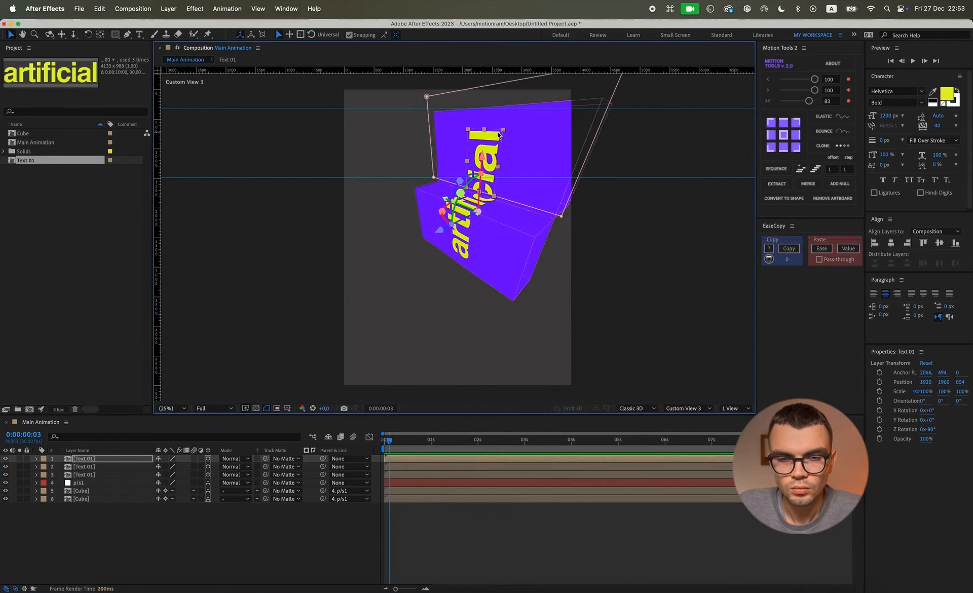
Lower the duplicated text to Y position 2060 and shift it sideways to X position 1993
scroll(526, 144, up, 2)
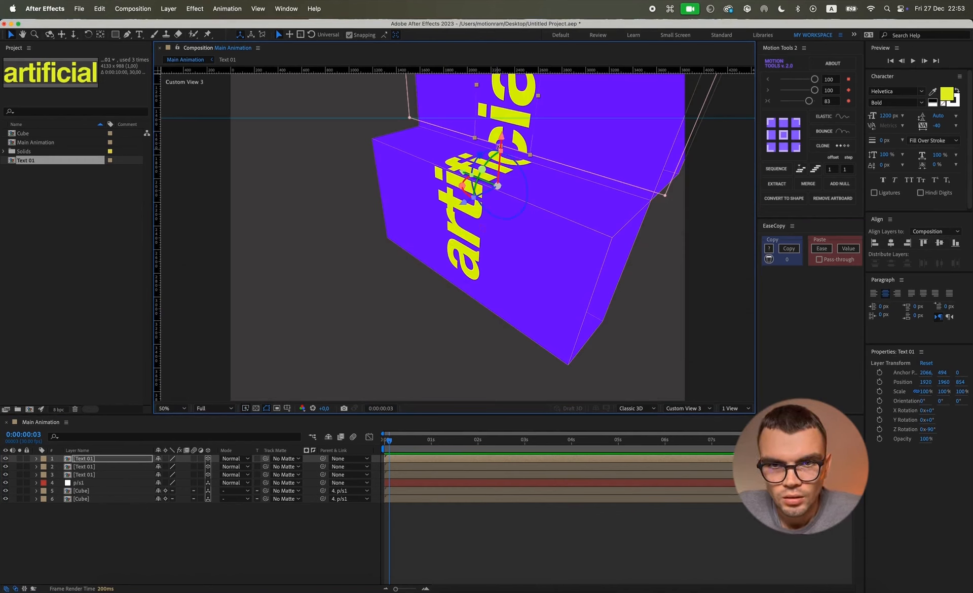
drag(500, 137, 502, 151)
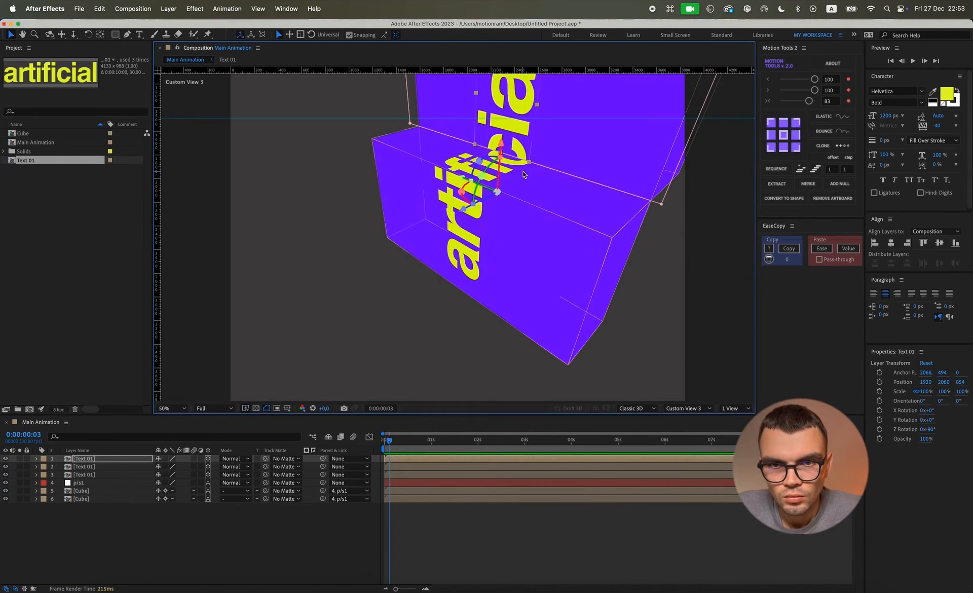
drag(465, 182, 466, 183)
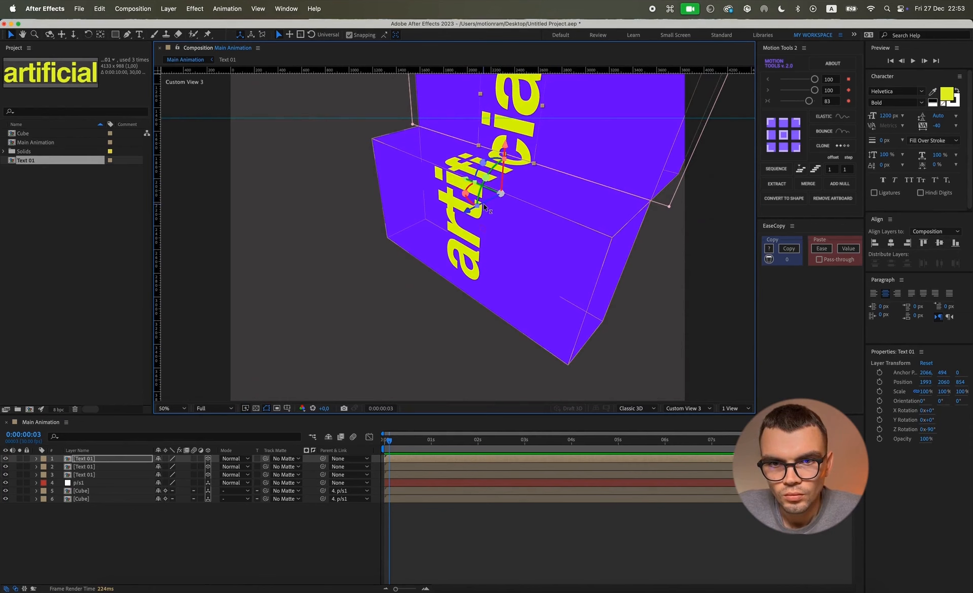
Switch to Custom View 2 and nudge the duplicated text to X position 1921 so it lines up with the other text
click(689, 408)
click(698, 515)
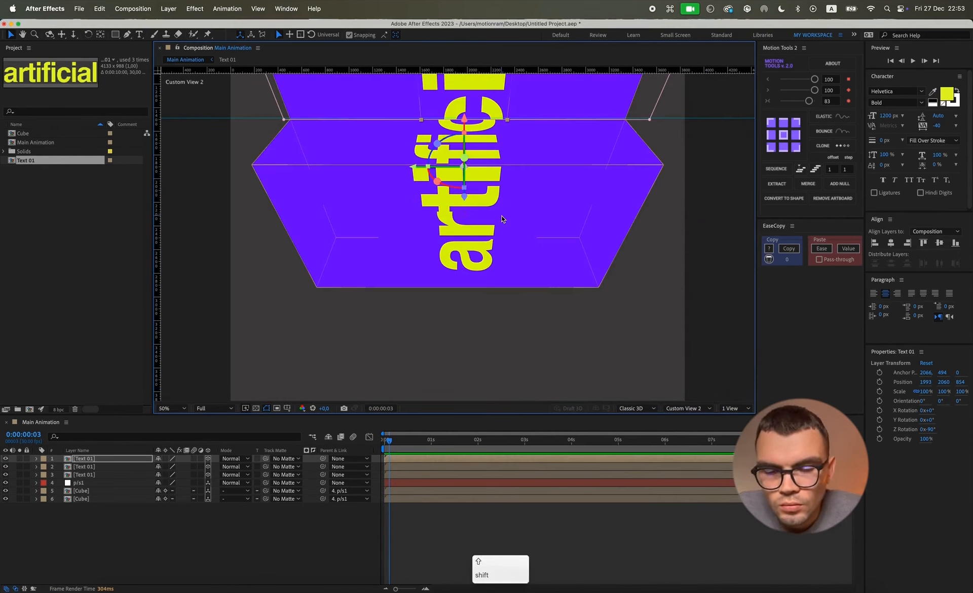
key(shift+Left)
key(shift+Left)
key(shift+Left)
key(shift+Left)
key(shift+Left)
key(Right)
key(Right)
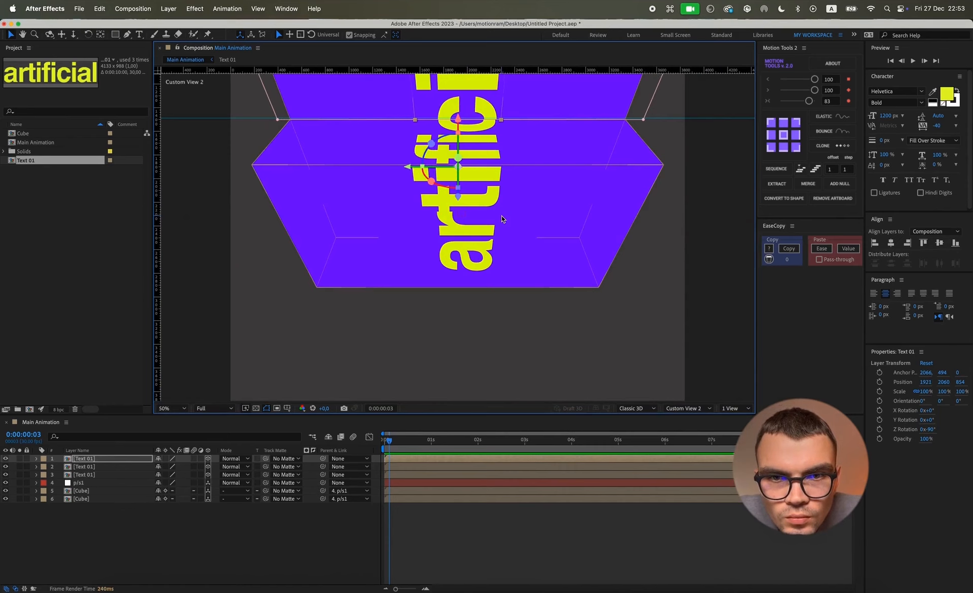
key(Up)
key(Down)
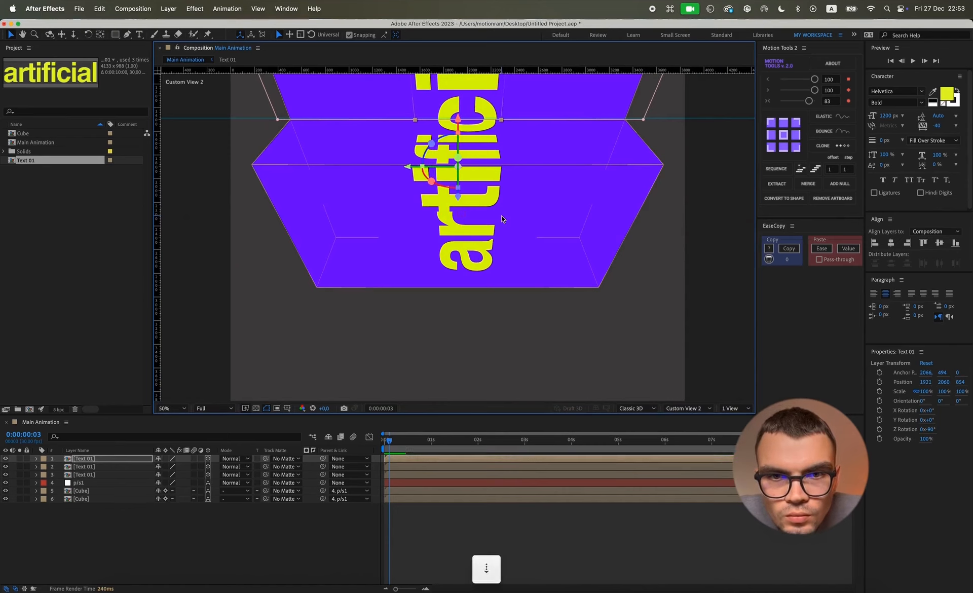
Switch to the Left view and move the duplicated text to Z position 1004, in line with the front box's rear edge
click(666, 409)
click(679, 326)
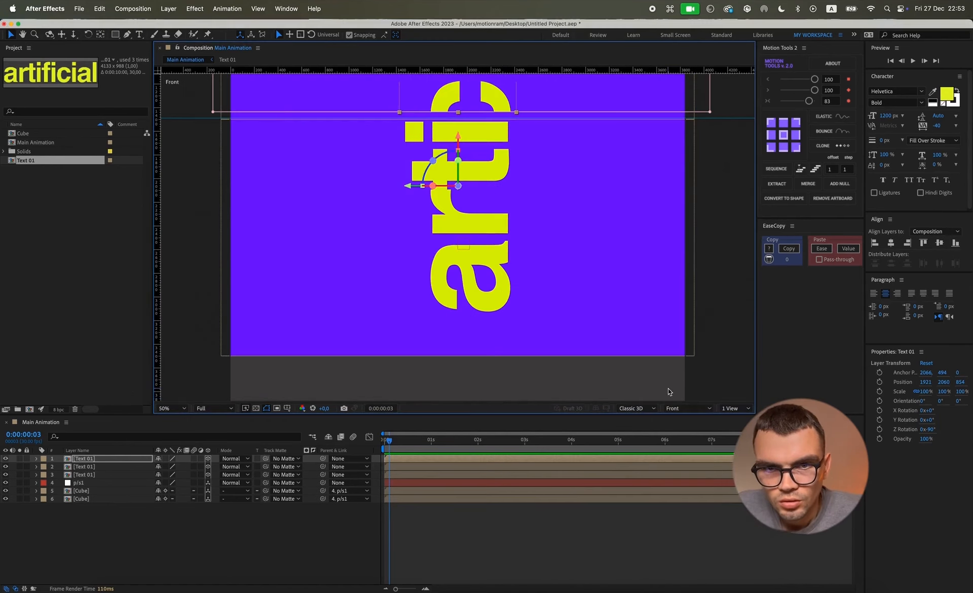
click(693, 409)
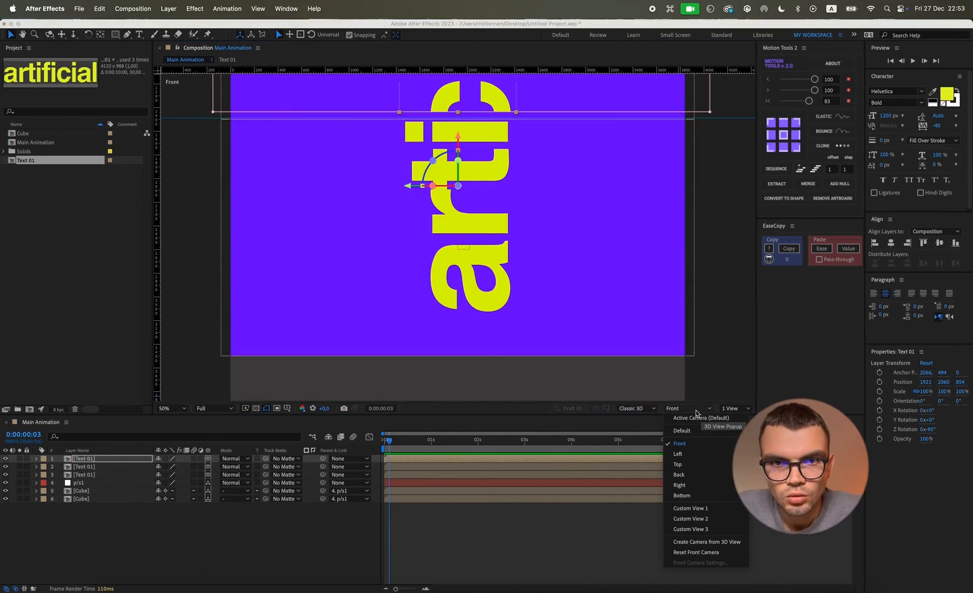
click(688, 455)
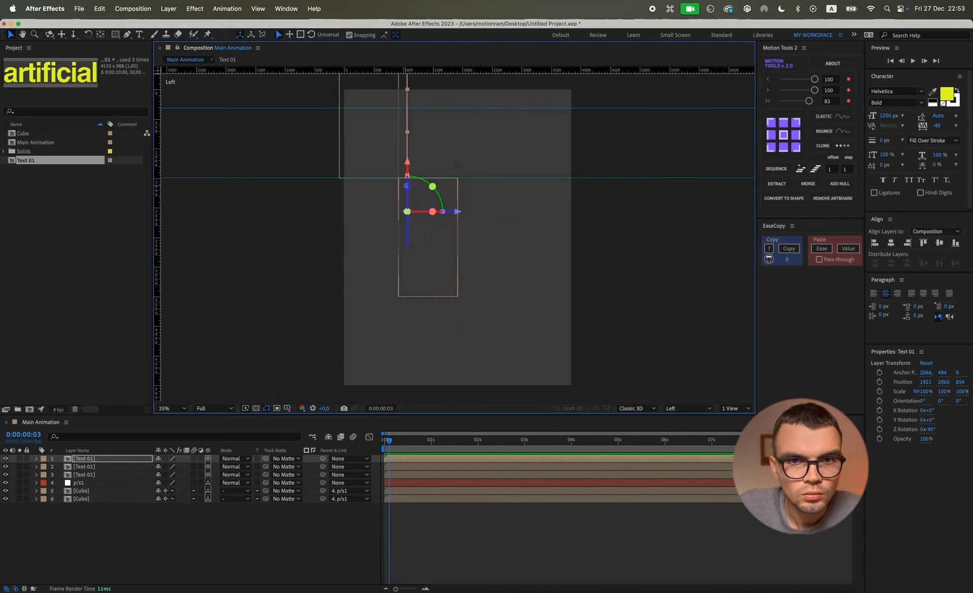
drag(409, 188, 389, 189)
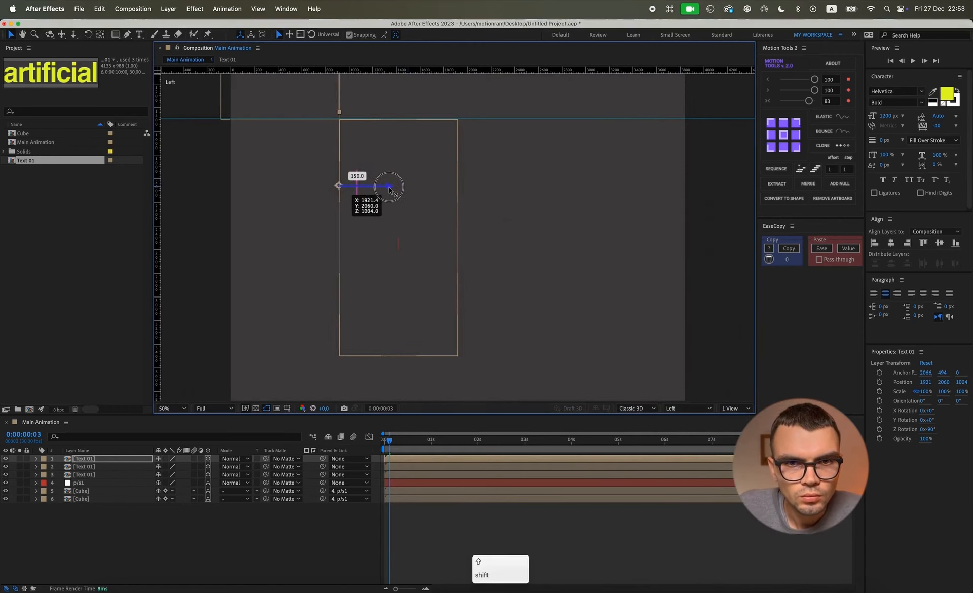
In Custom View 3, try pushing the duplicated text to Z position 1024 and fine-tuning it, and undo these changes
click(687, 408)
click(698, 529)
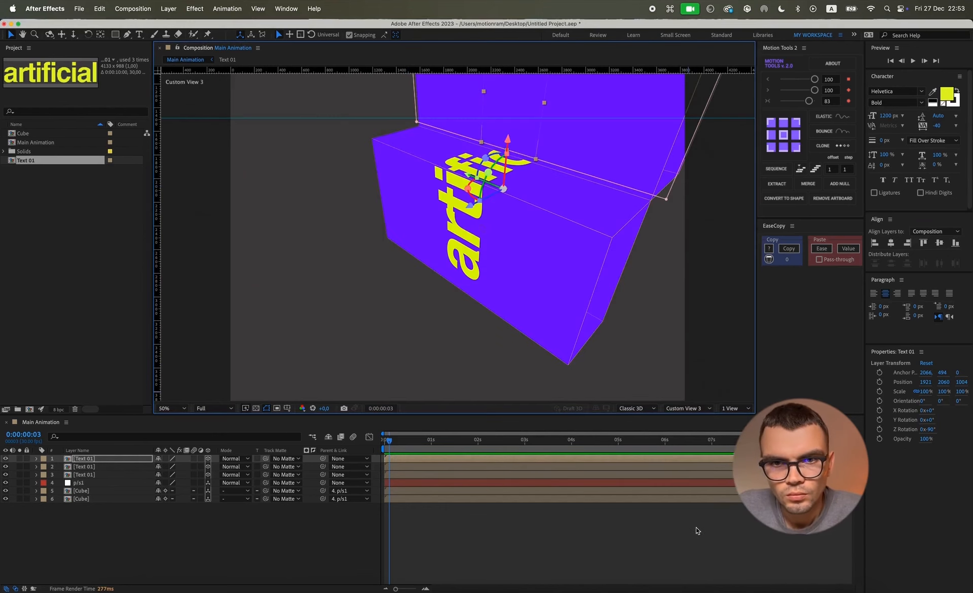
drag(475, 199, 473, 207)
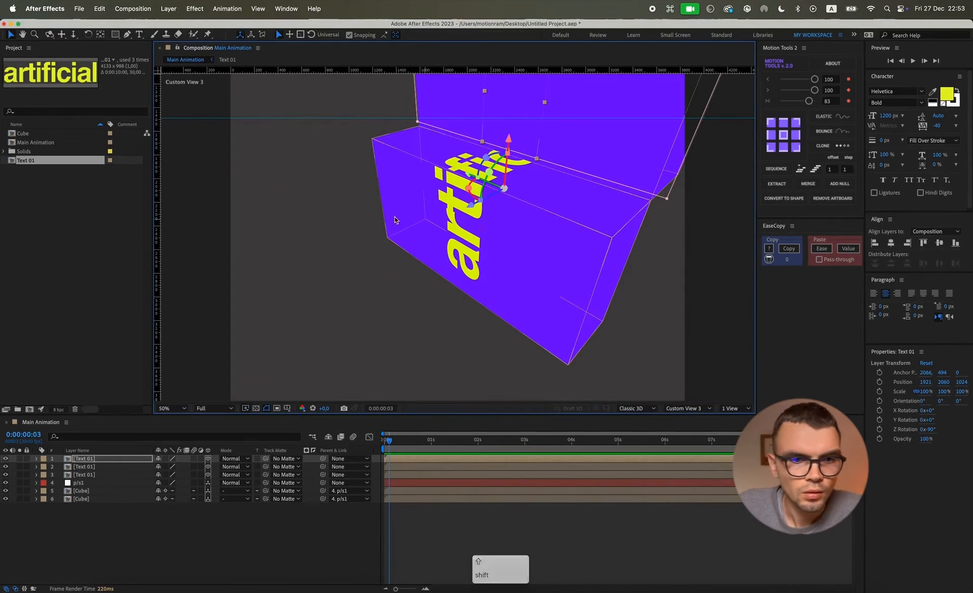
key(p)
click(195, 467)
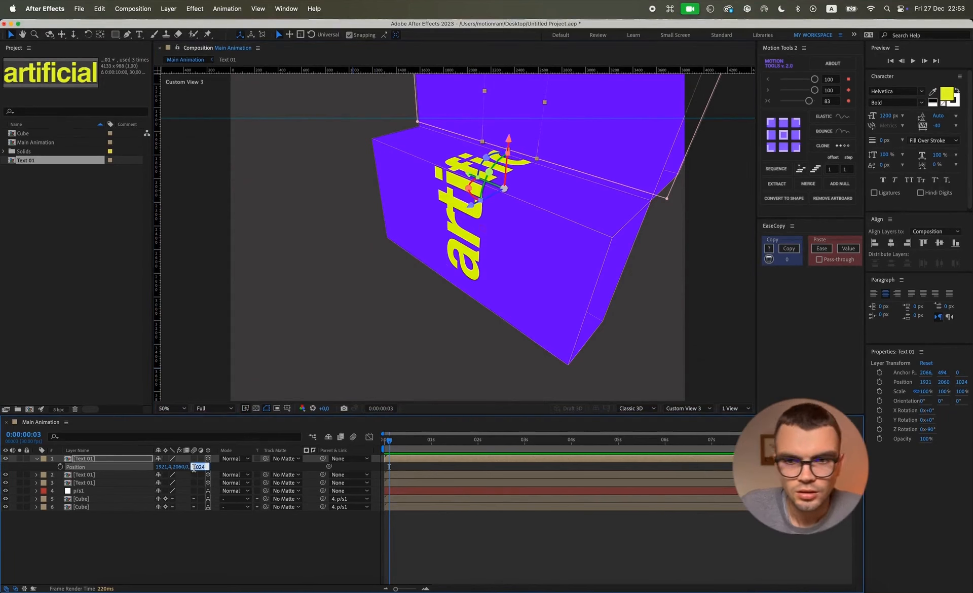
key(Down)
key(super+z)
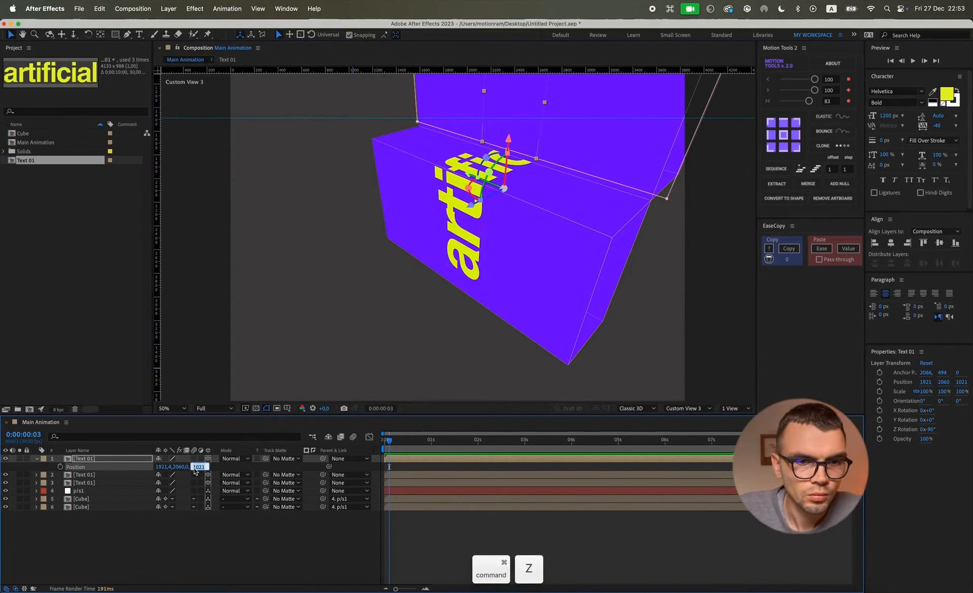
key(super+z)
key(super+z)
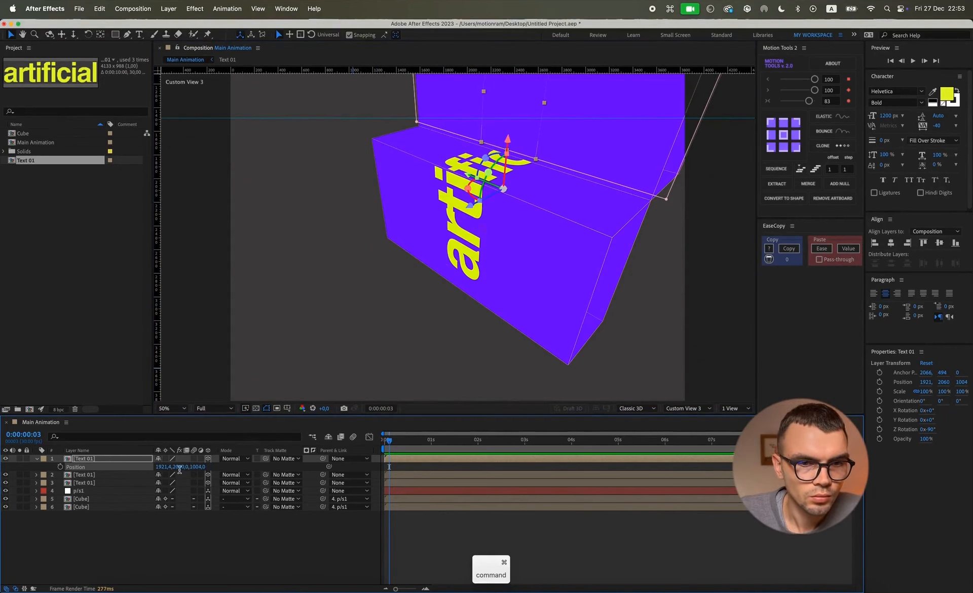
Set the duplicated text's Y position to 2080 and its X position to 1920
click(185, 467)
text(2080)
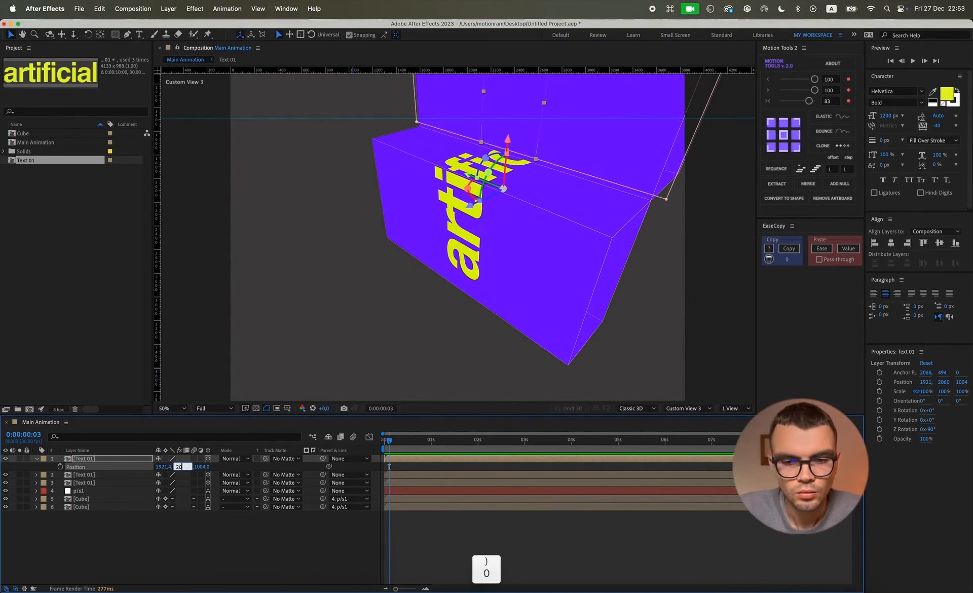
key(Return)
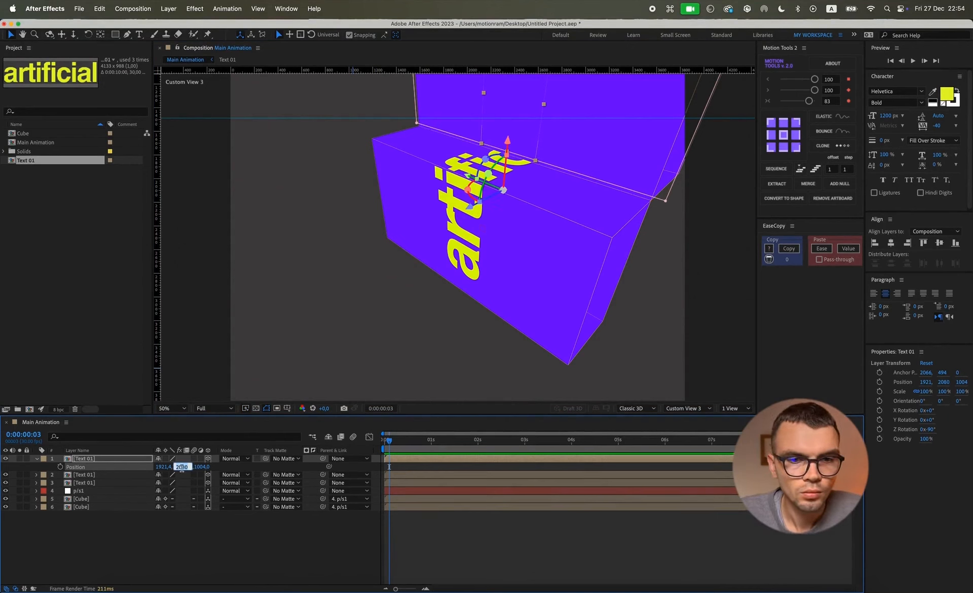
text(1)
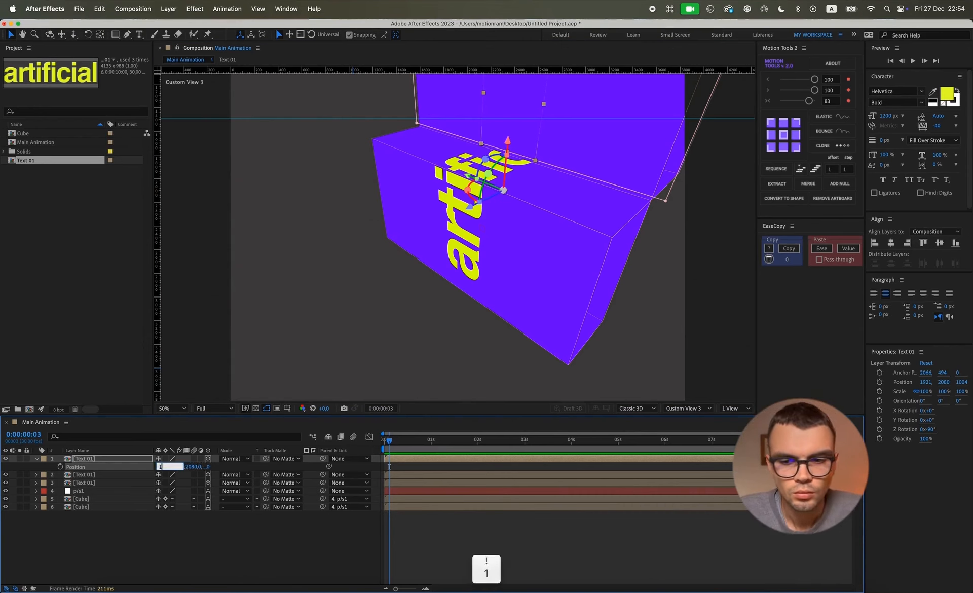
text(920)
key(Return)
Try Z positions 960, 1000, 1080 and 1079 for the duplicated text
drag(193, 471, 196, 467)
click(196, 467)
text(960)
key(Return)
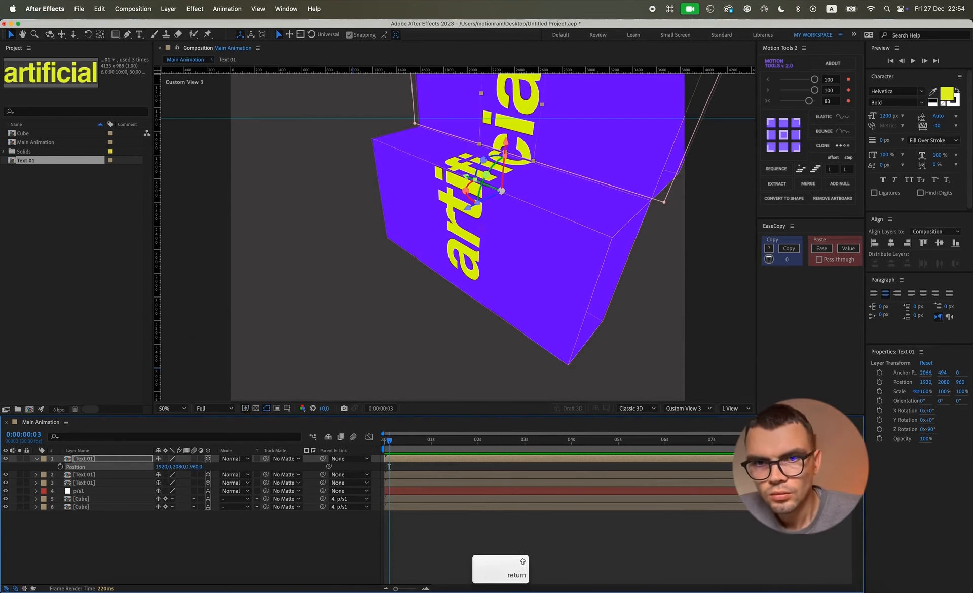
text(1000)
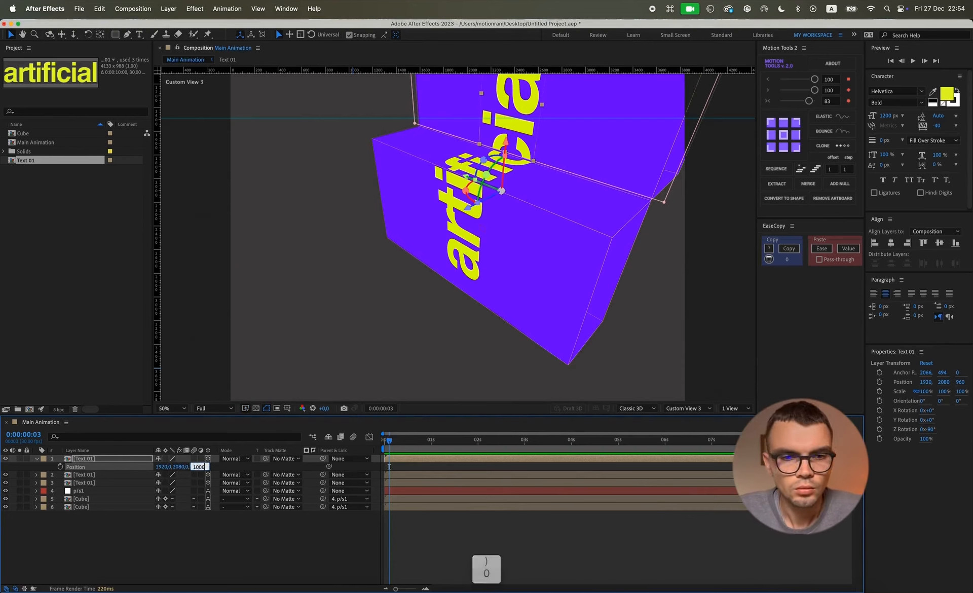
key(Return)
text(1080,)
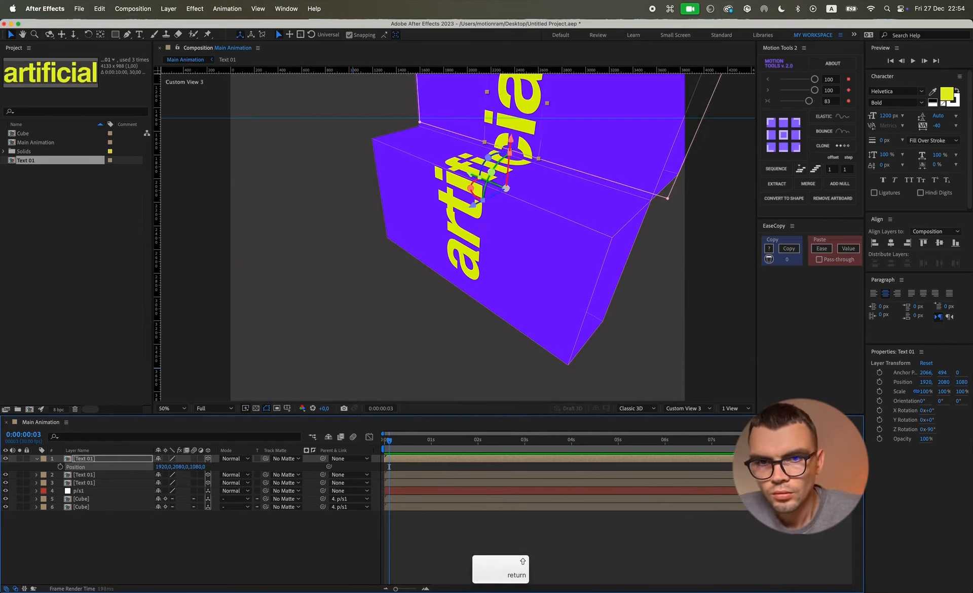
key(Return)
text(1)
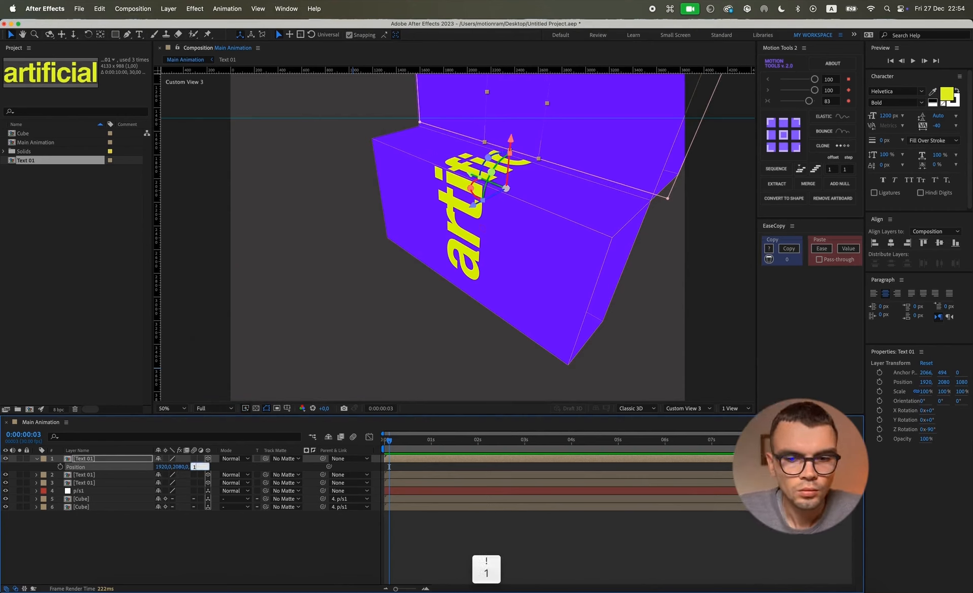
text(079)
key(Return)
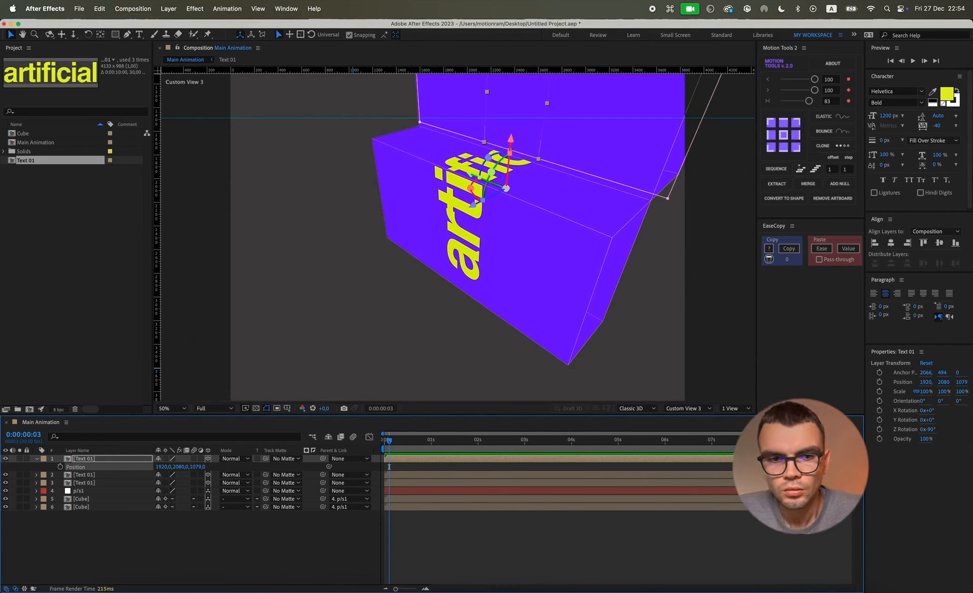
Compare Z positions 994, 1020 and 1010 for the duplicated text, and set its Z position to 1000
drag(196, 466, 161, 475)
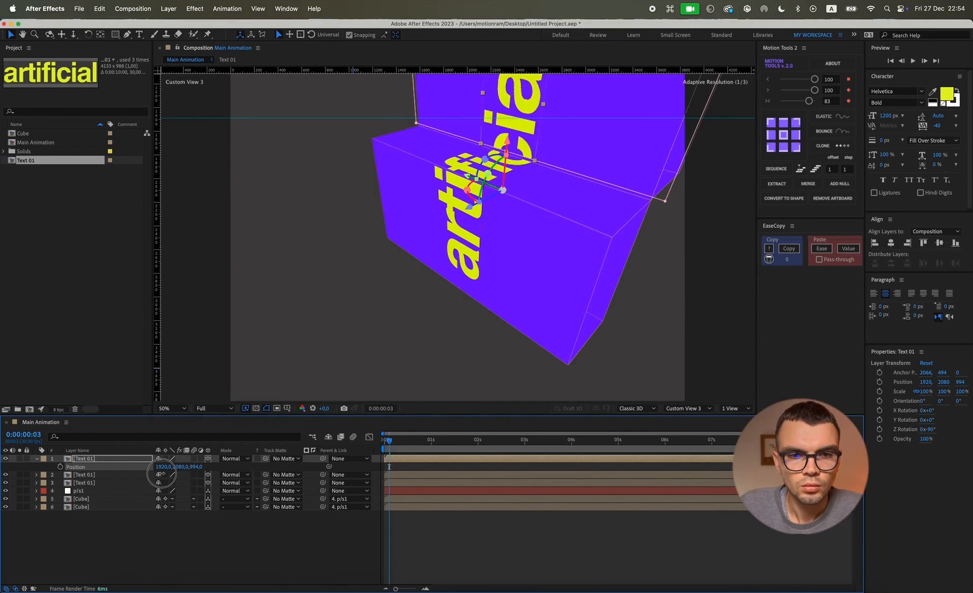
click(196, 466)
text(1000)
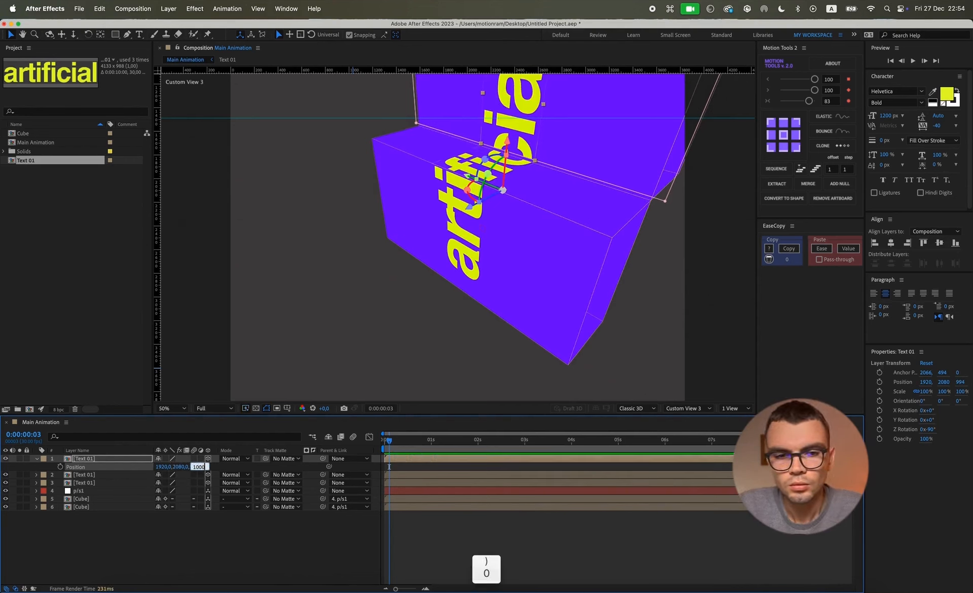
key(Return)
click(198, 467)
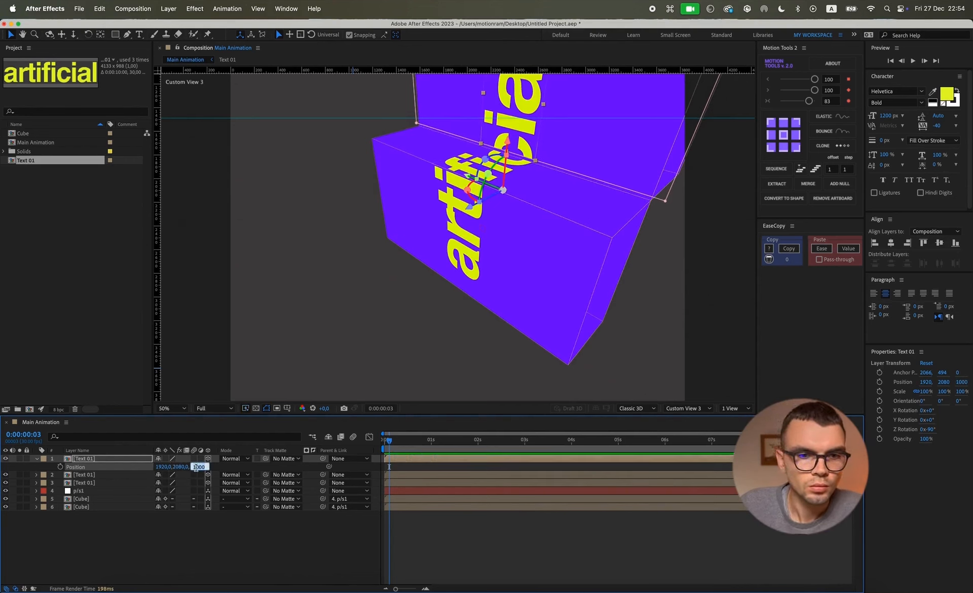
text(1020)
key(Return)
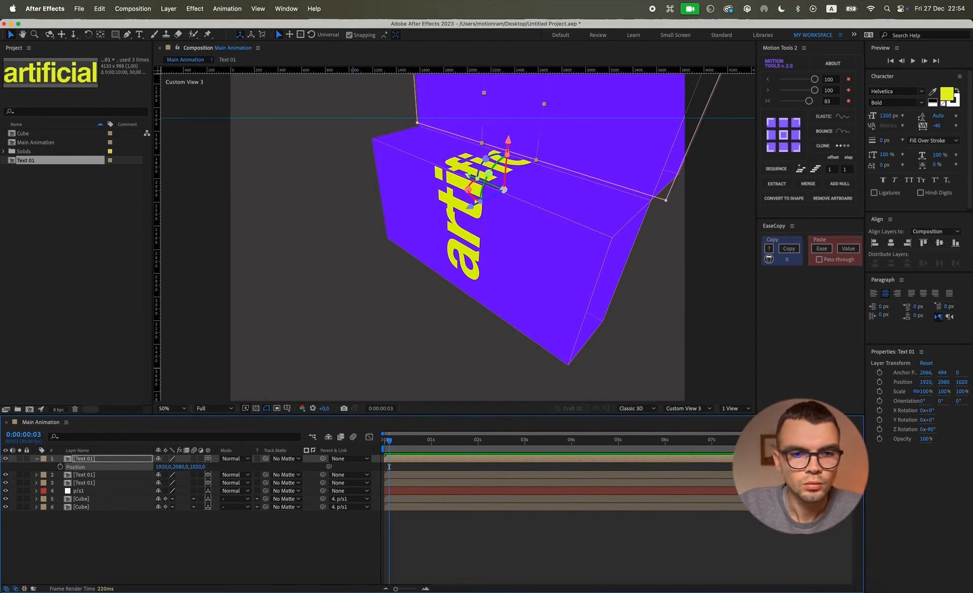
text(1010)
key(Return)
click(196, 466)
text(1000)
key(Return)
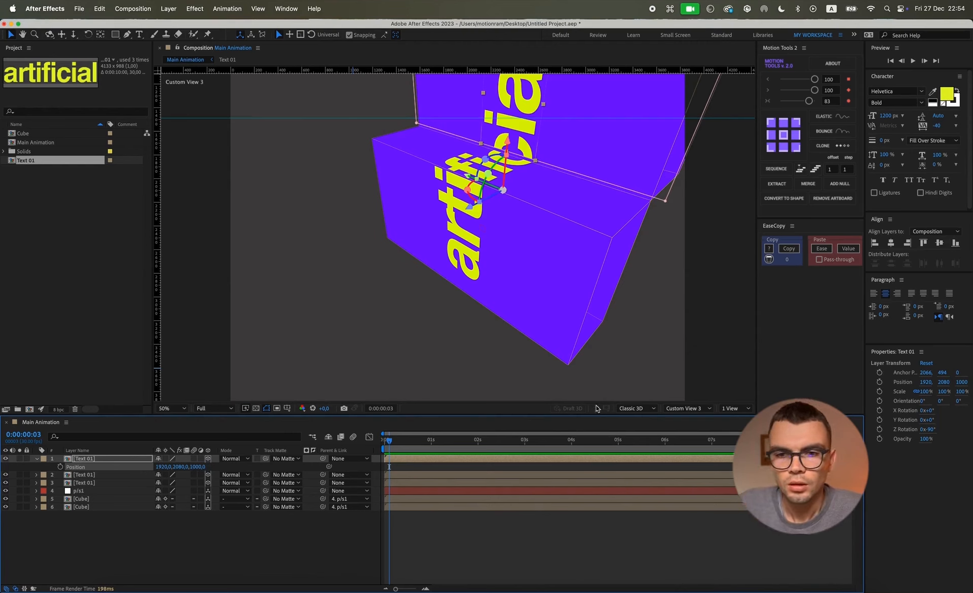
Inspect the text's alignment across the boxes in the Back, Front, Left and Custom View 3 views, and deselect the layer
click(694, 410)
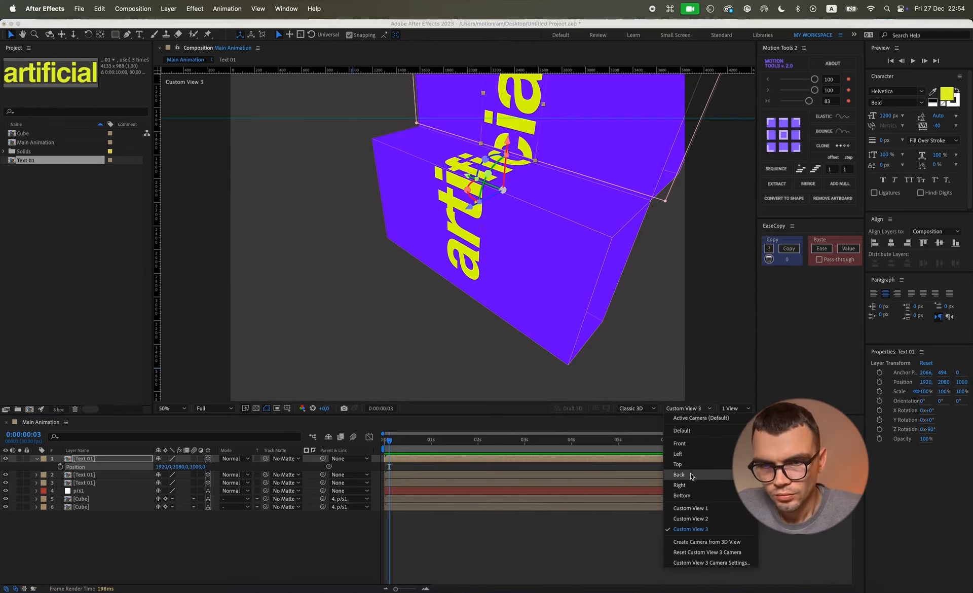
click(690, 470)
click(691, 411)
click(690, 444)
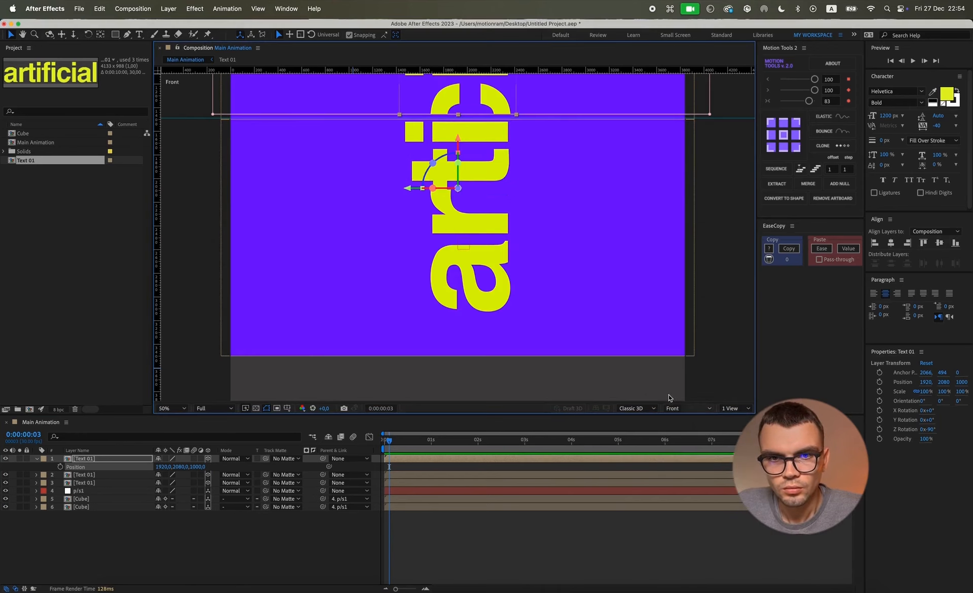
scroll(489, 221, down, 2)
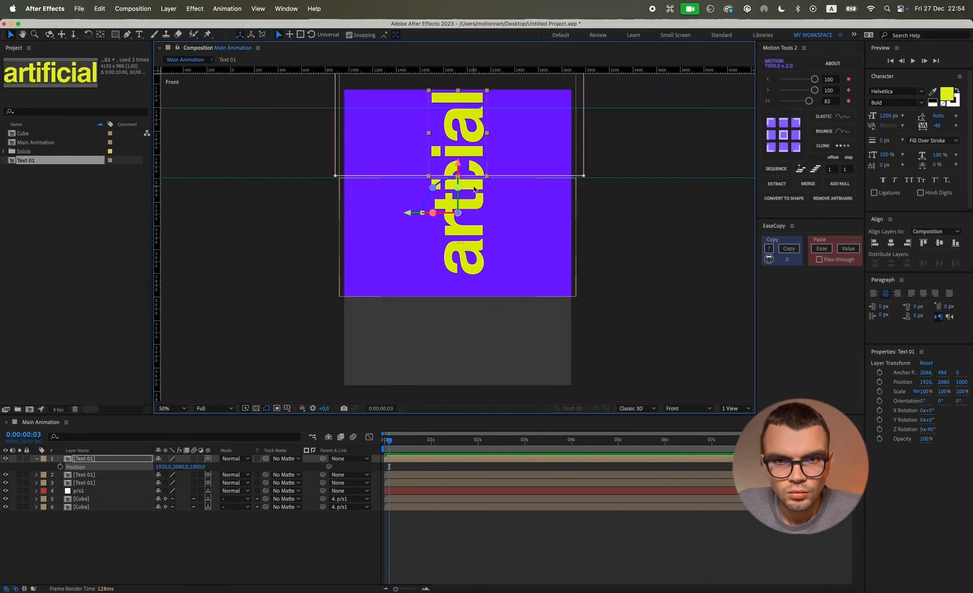
scroll(473, 186, up, 2)
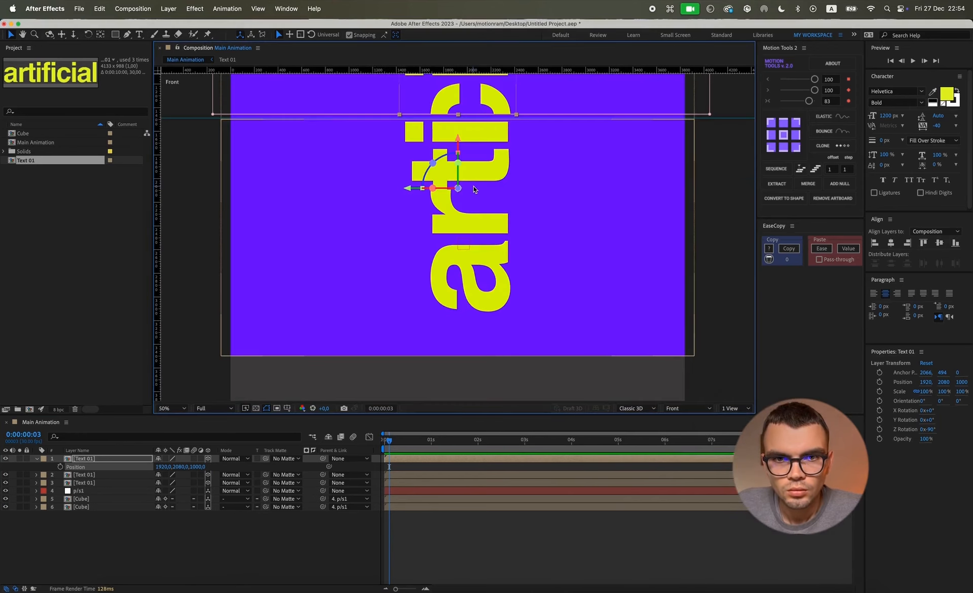
click(689, 408)
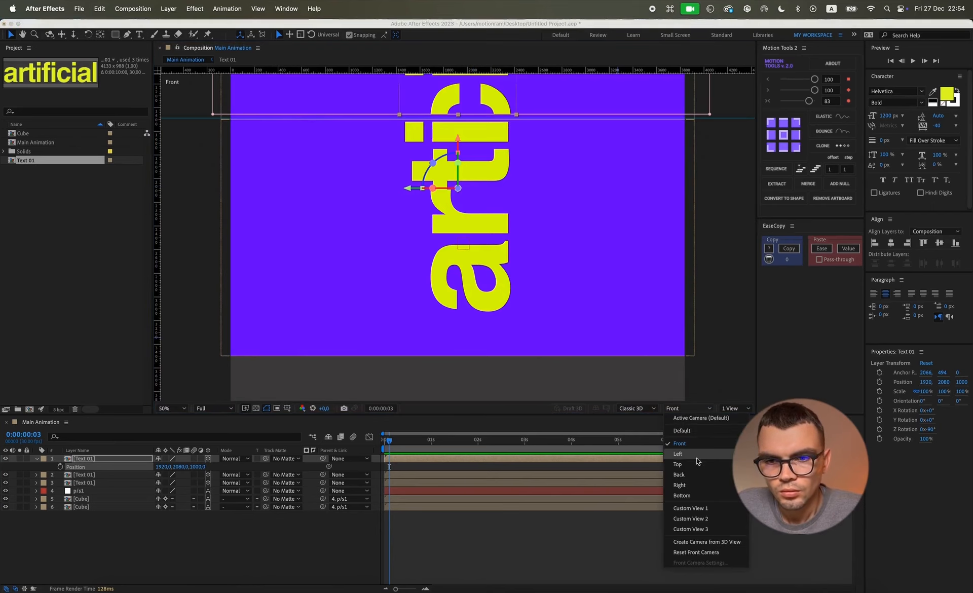
click(695, 455)
click(694, 409)
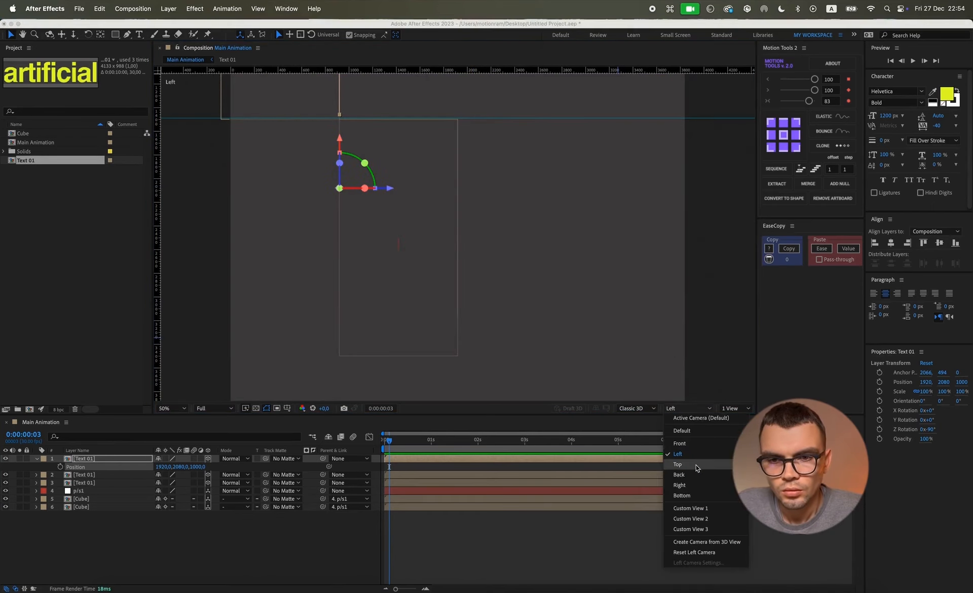
click(689, 471)
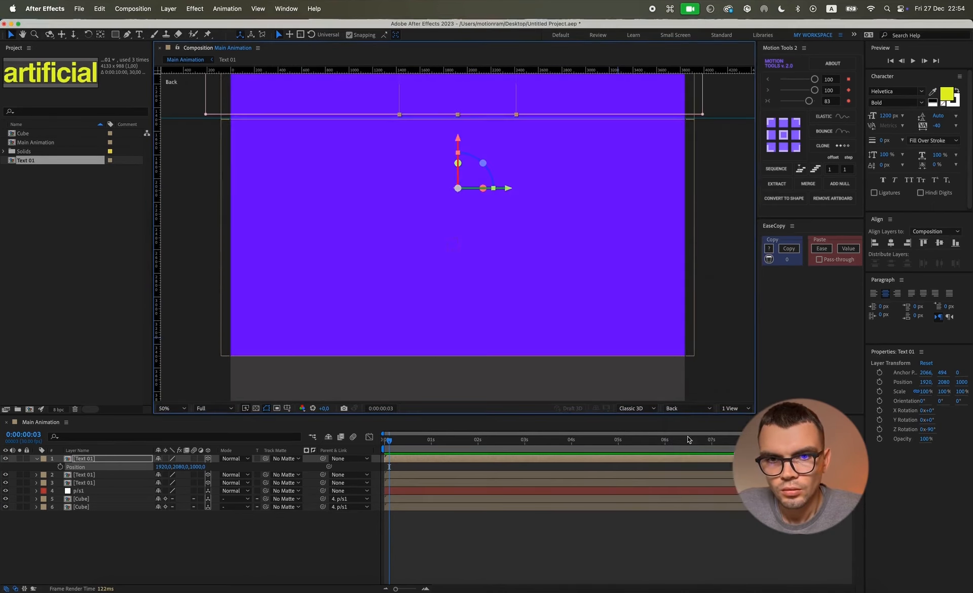
click(690, 408)
click(694, 528)
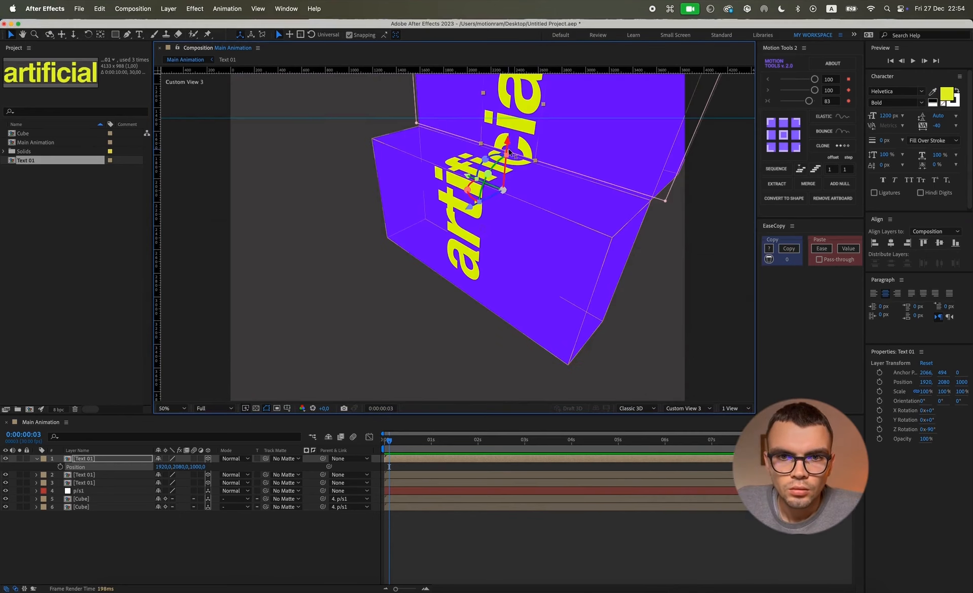
click(525, 560)
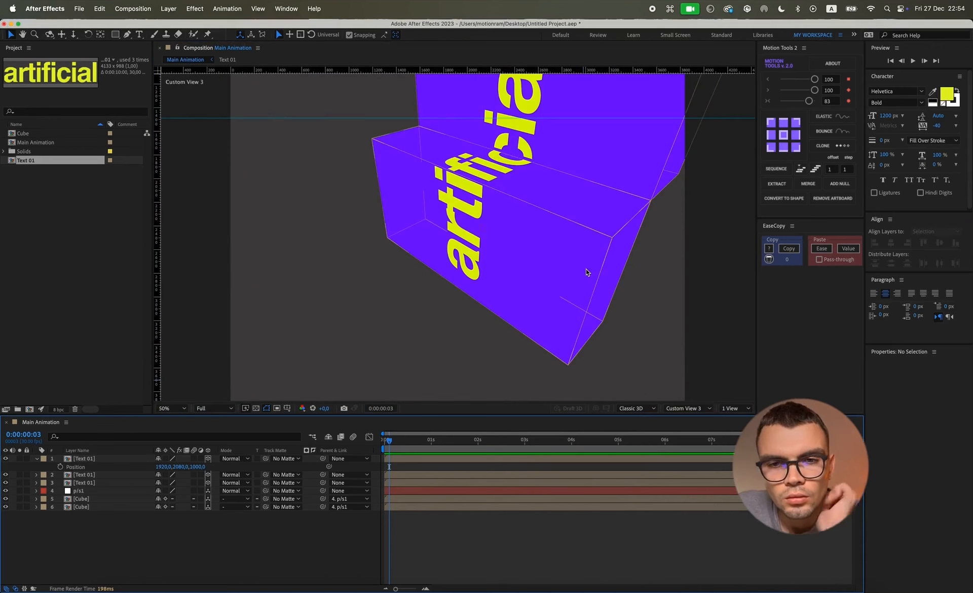
Switch to the Active Camera view and hide the front Cube and the two lower Text 01 layers on its faces
click(687, 409)
click(692, 418)
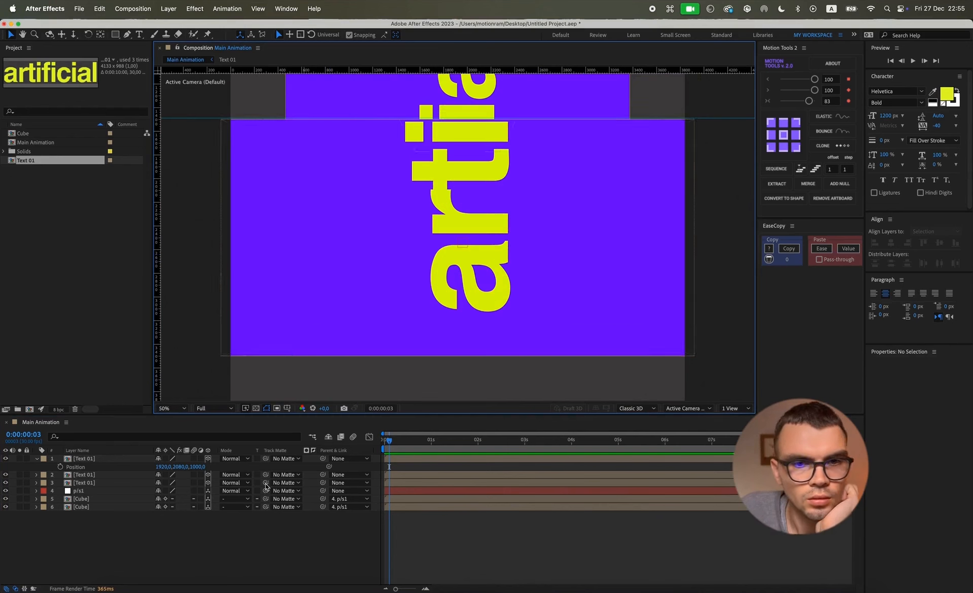
click(352, 205)
click(5, 506)
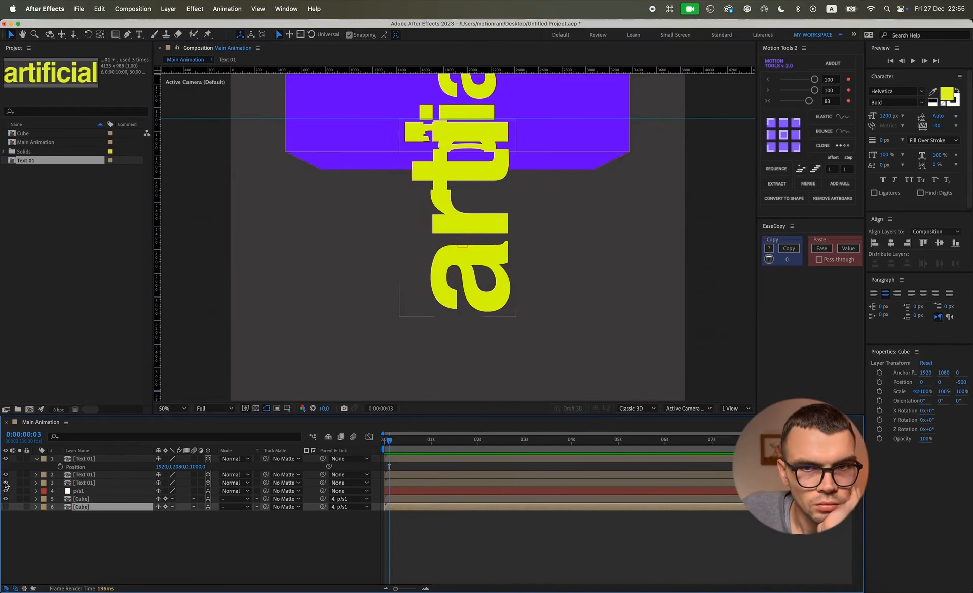
click(5, 482)
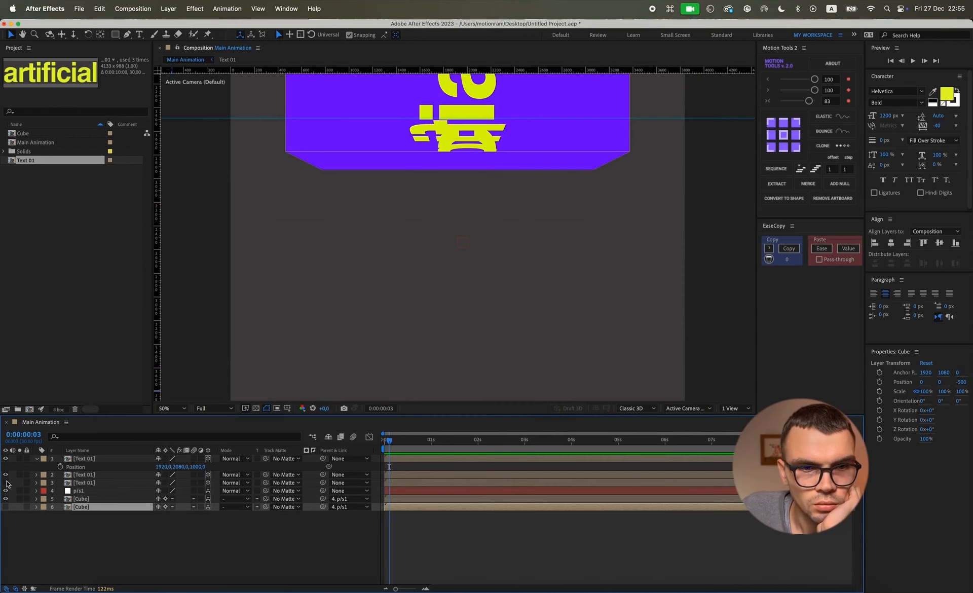
click(6, 475)
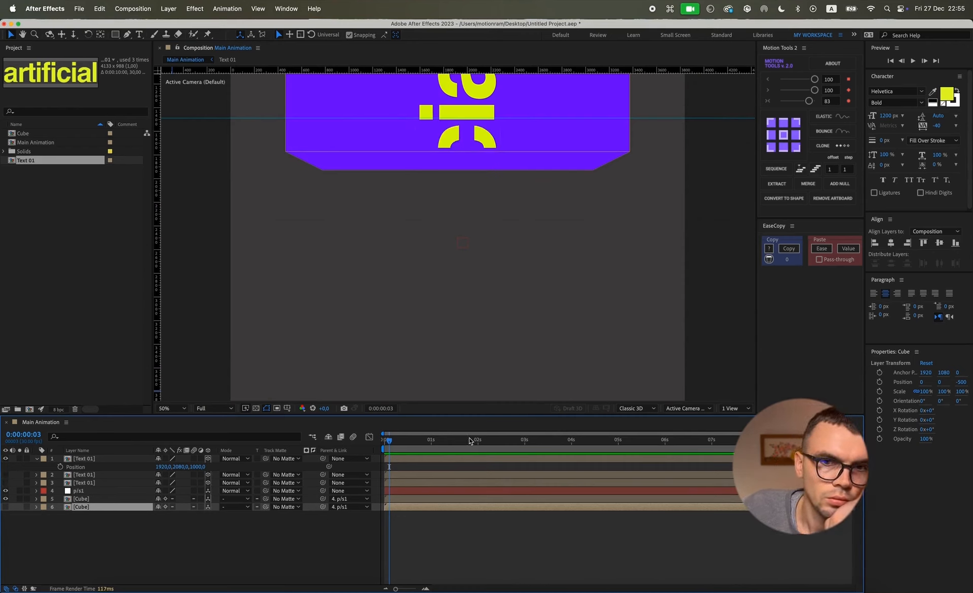
Nudge the topmost Text 01 layer downward until its Y position is 2120
click(92, 459)
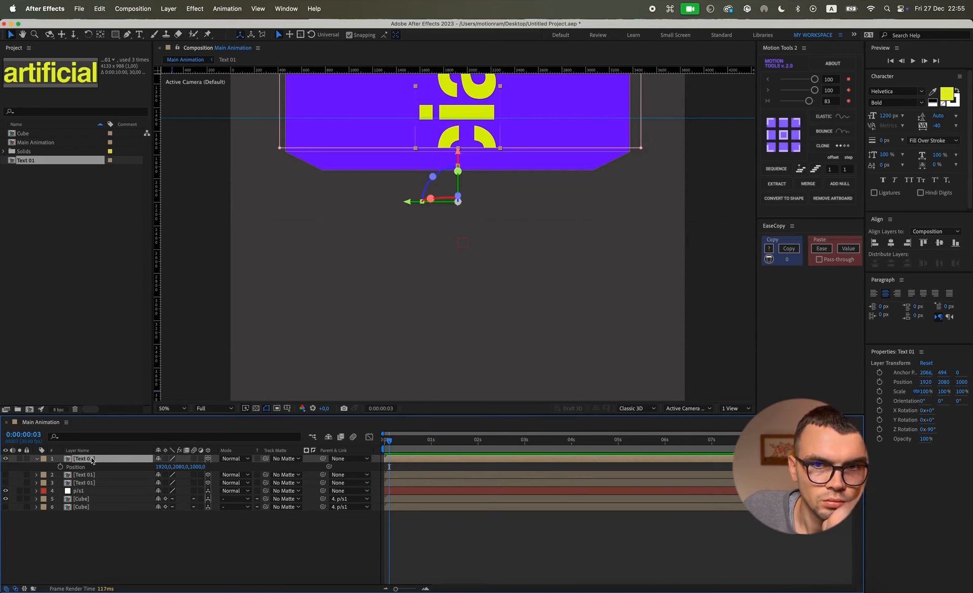
key(Down)
key(Down)
key(Down)
key(Down)
key(Down)
key(Down)
key(Down)
key(Down)
key(Down)
key(Down)
key(Down)
key(Down)
key(Down)
key(Down)
key(Down)
key(Down)
key(Down)
key(Down)
key(Down)
key(Down)
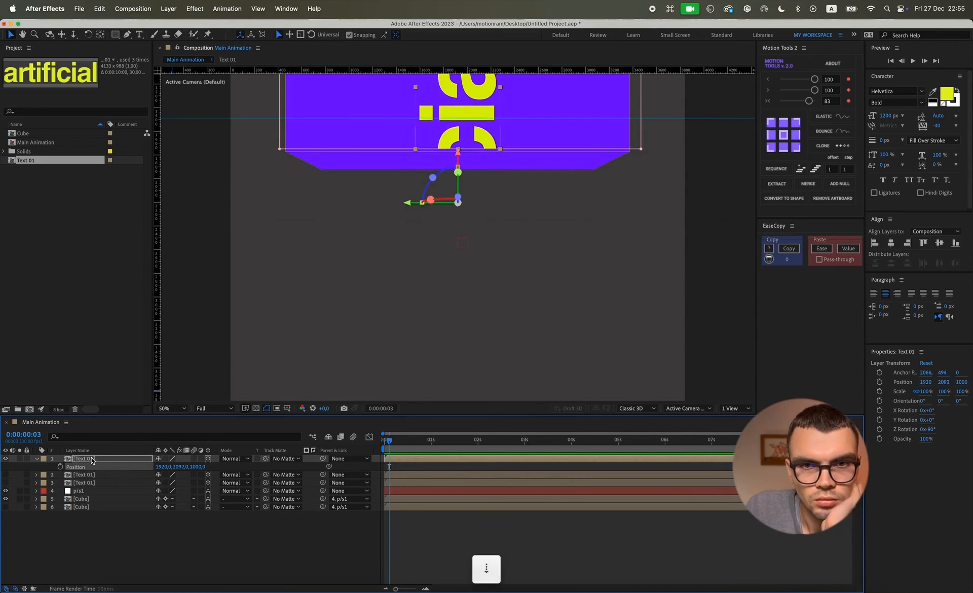
key(Down)
key(Down)
key(Down)
key(Down)
key(Down)
key(Down)
key(Down)
key(Down)
key(Down)
key(Down)
key(Down)
key(Down)
key(Down)
key(Down)
key(Down)
key(Down)
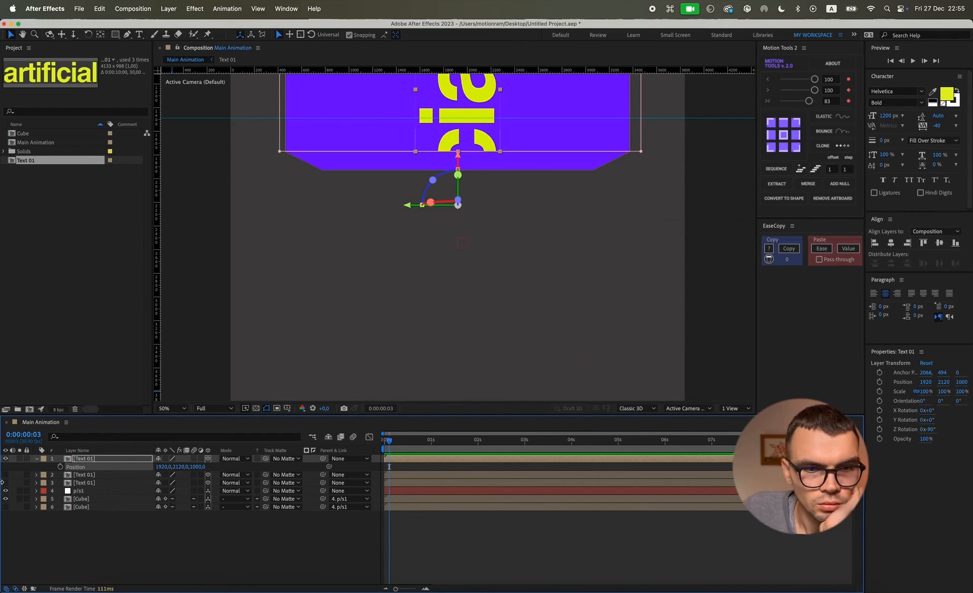
Make the two lower Text 01 layers and the front Cube visible again
click(6, 474)
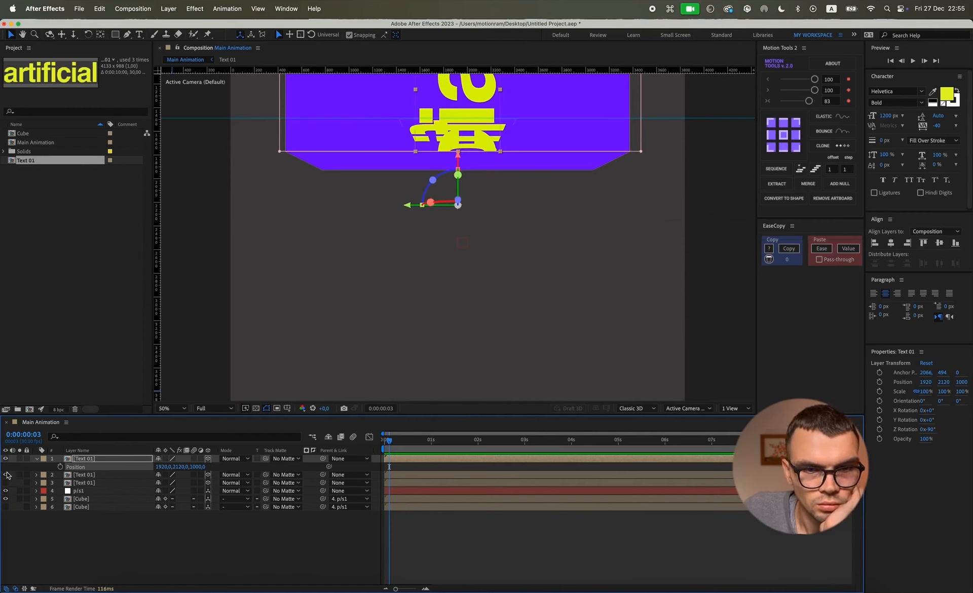
click(7, 474)
click(6, 475)
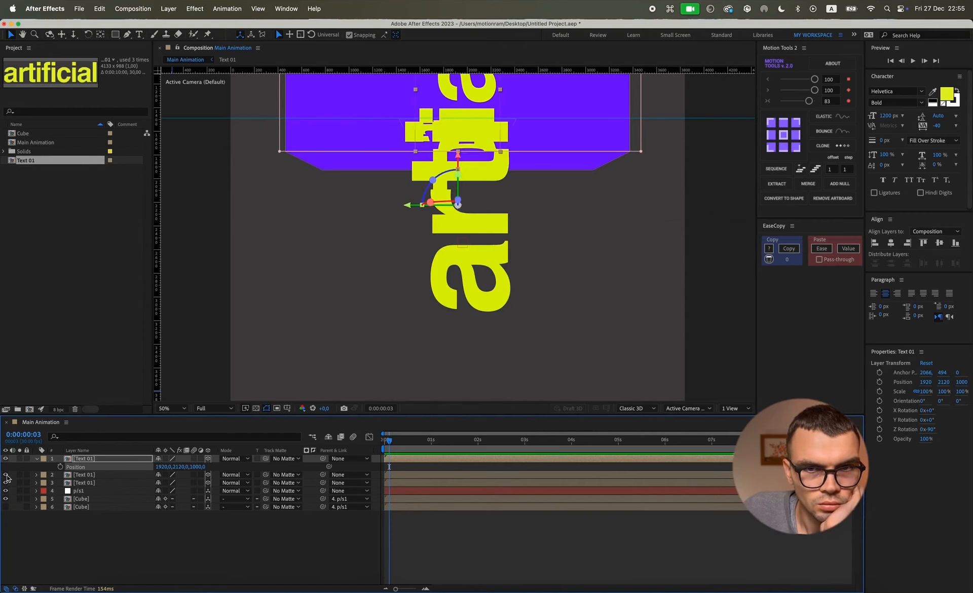
click(6, 507)
Inspect the text's alignment across the box faces in Custom View 3 with all layers deselected
click(686, 408)
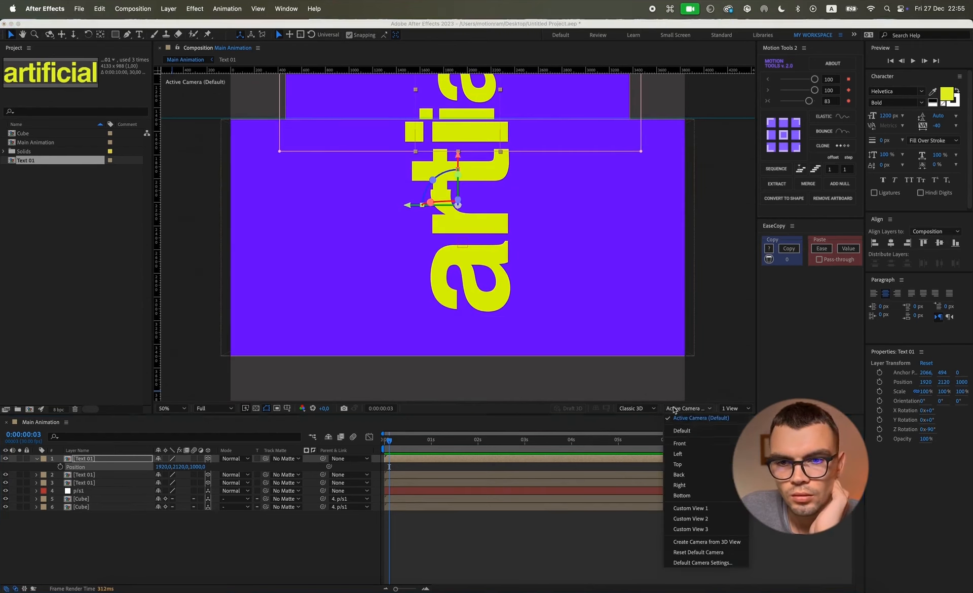
click(701, 529)
click(556, 533)
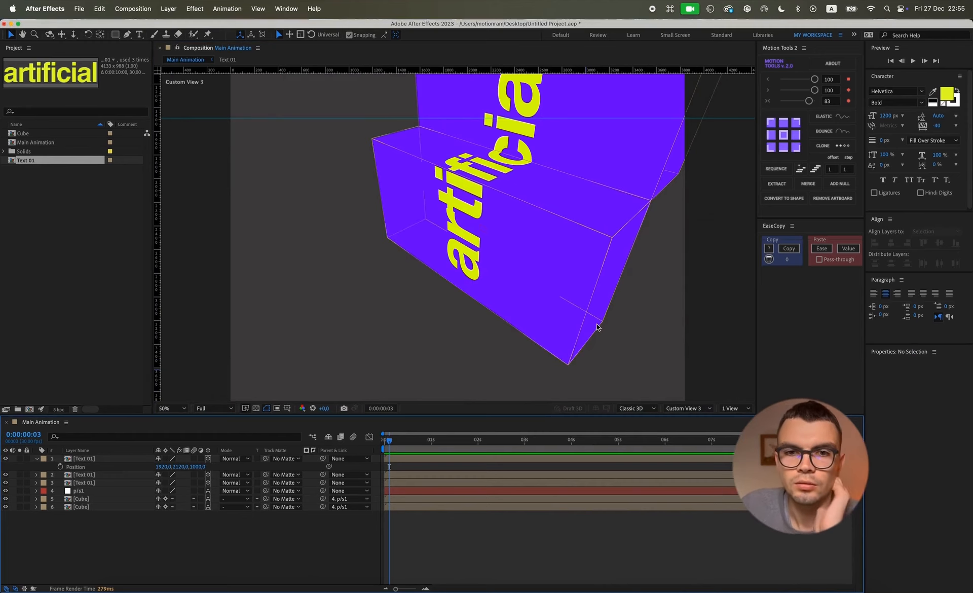
key(alt+;)
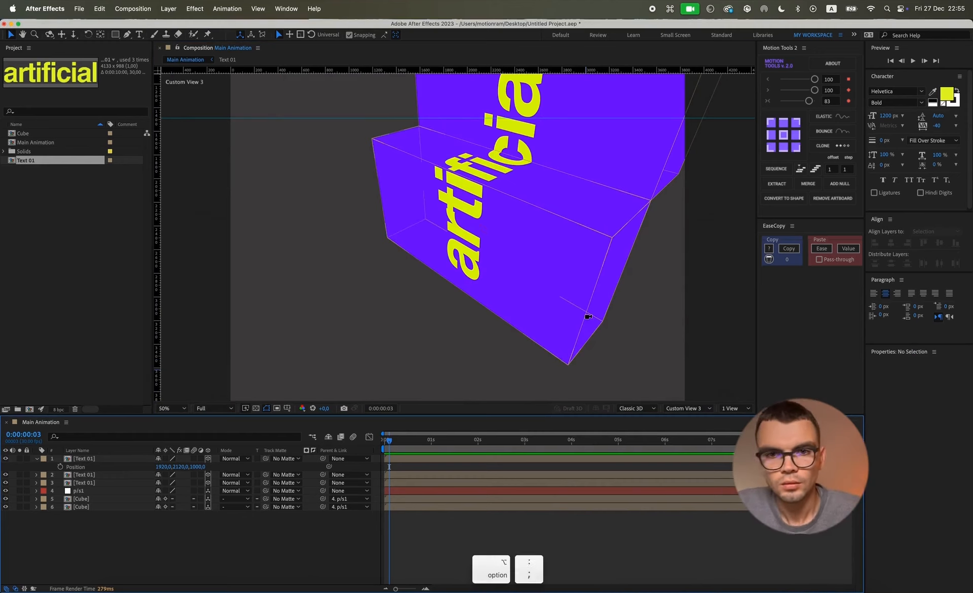
Open the Text 01 composition from its layer in Main Animation
double_click(83, 485)
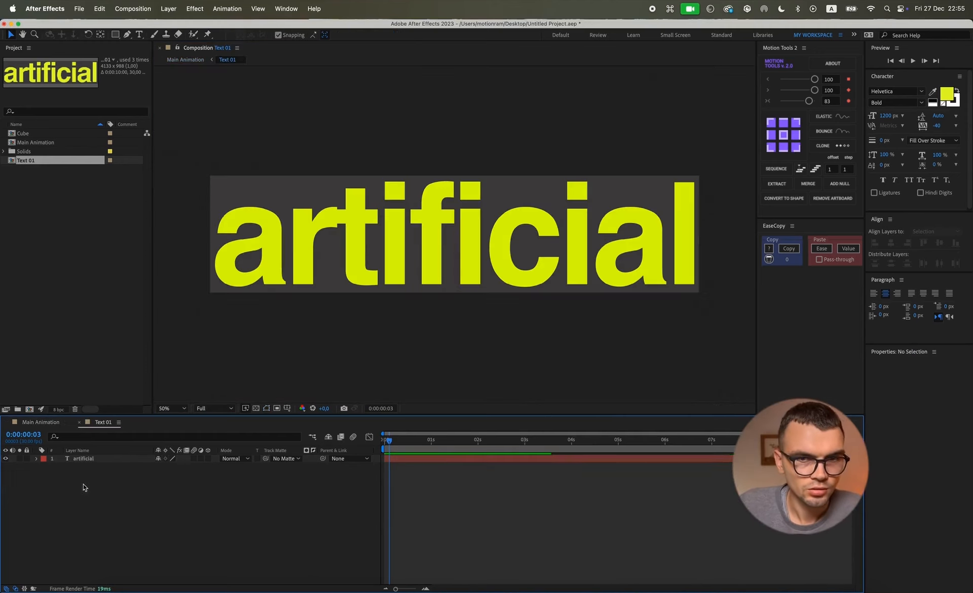
Apply the CC RepeTile effect to the artificial text layer
key(comma)
click(443, 243)
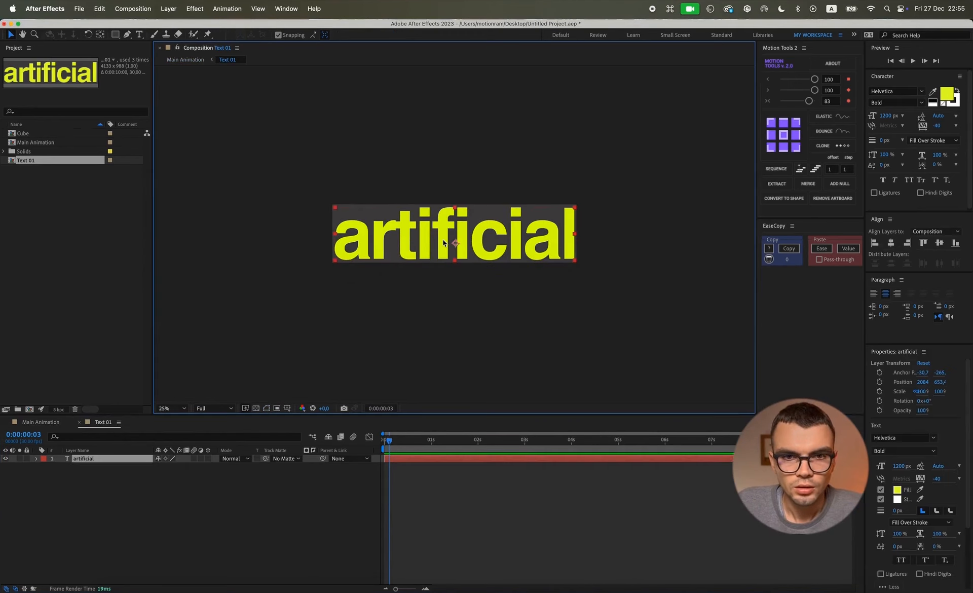
key(shift)
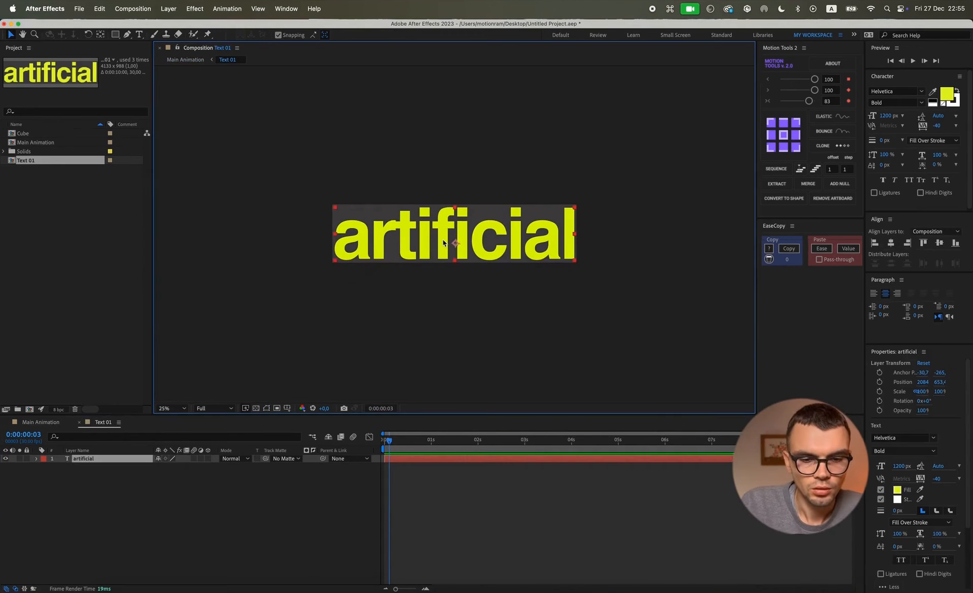
key(ctrl+space)
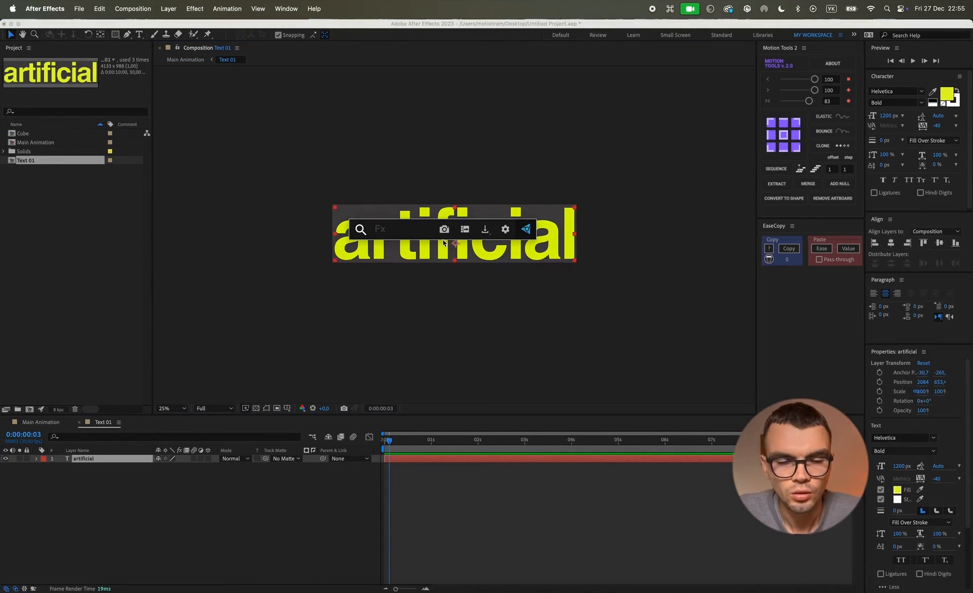
text(c)
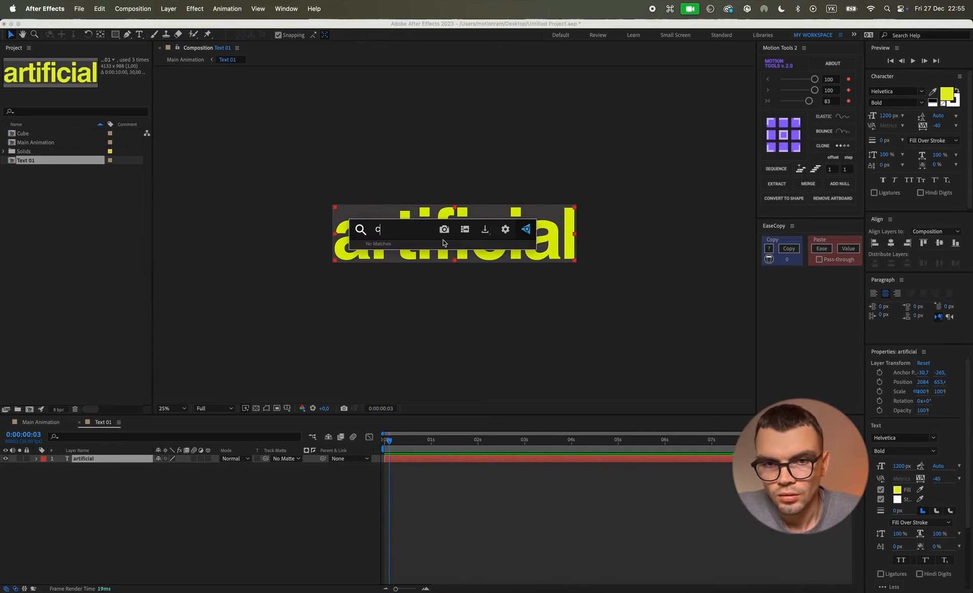
text(c re)
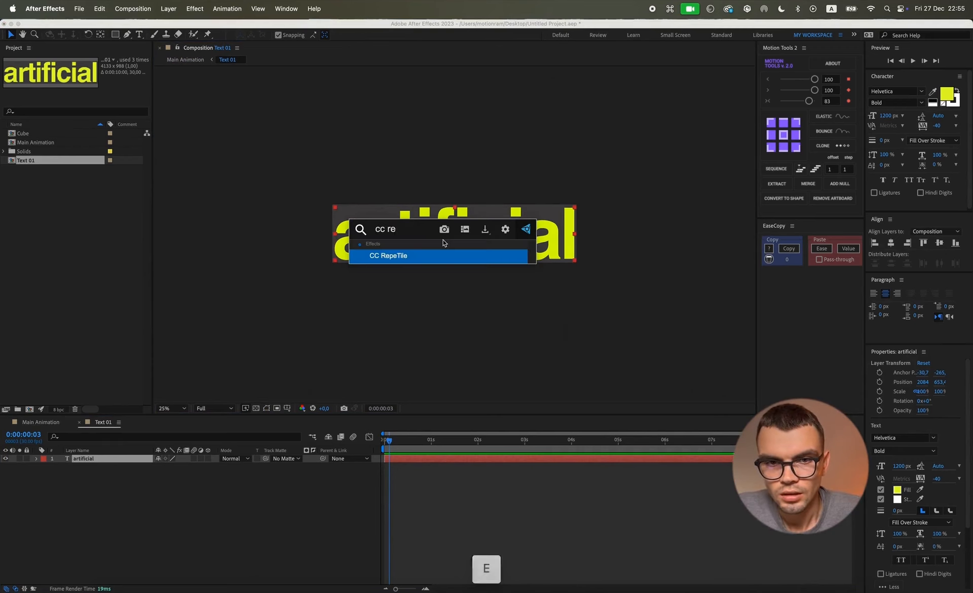
key(Return)
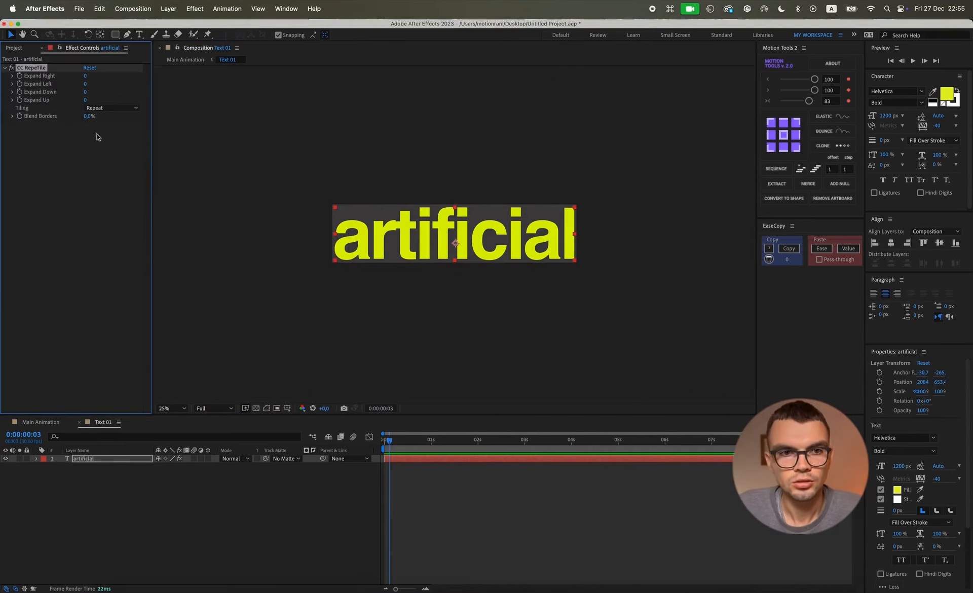
Set CC RepeTile's Expand Left to 10000 and Expand Right to 1000 on the text layer
drag(86, 76, 122, 83)
click(503, 319)
click(91, 84)
text(10000)
key(shift+Tab)
text(1)
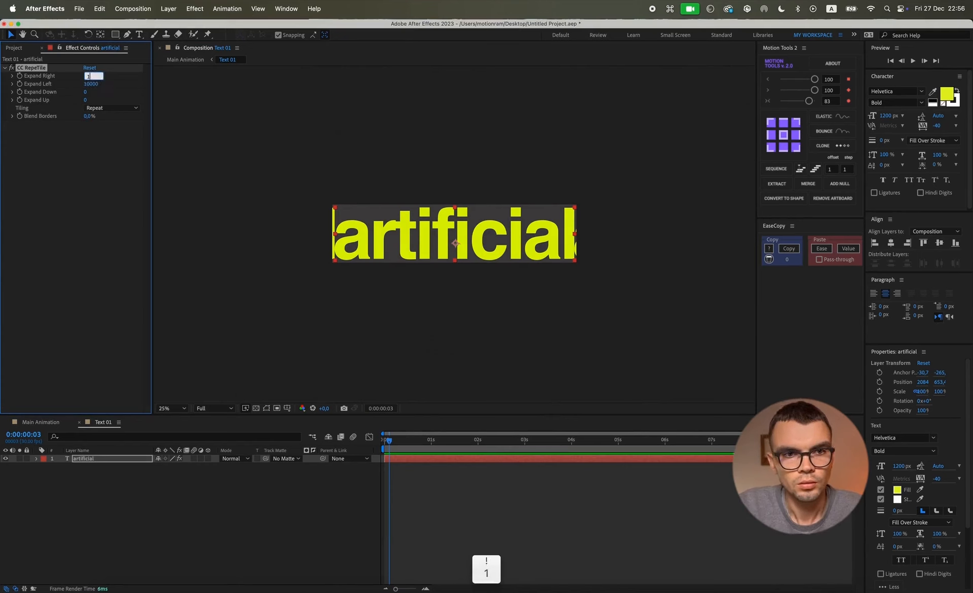
text(000)
key(Return)
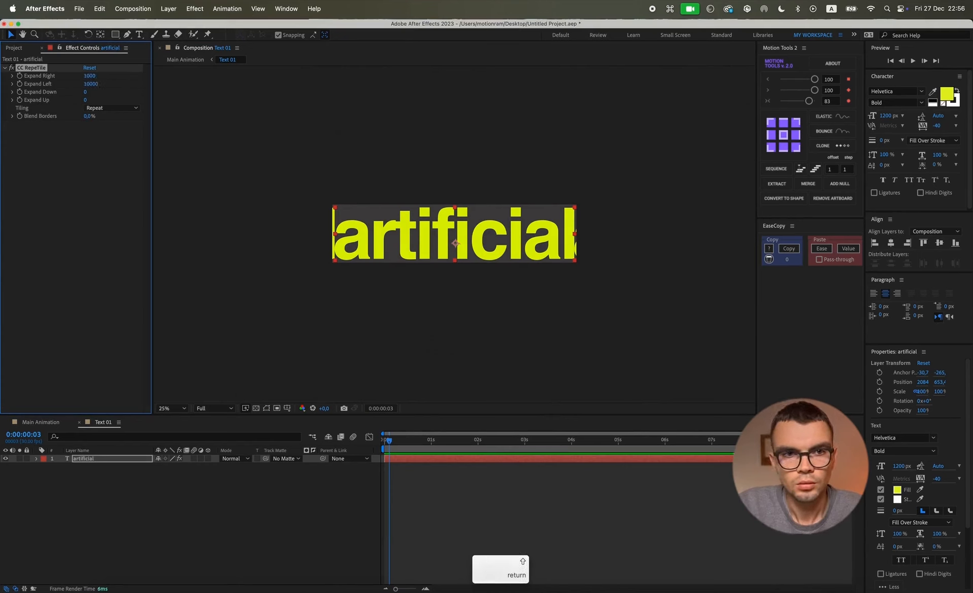
Remove the CC RepeTile effect from the artificial text layer
click(106, 458)
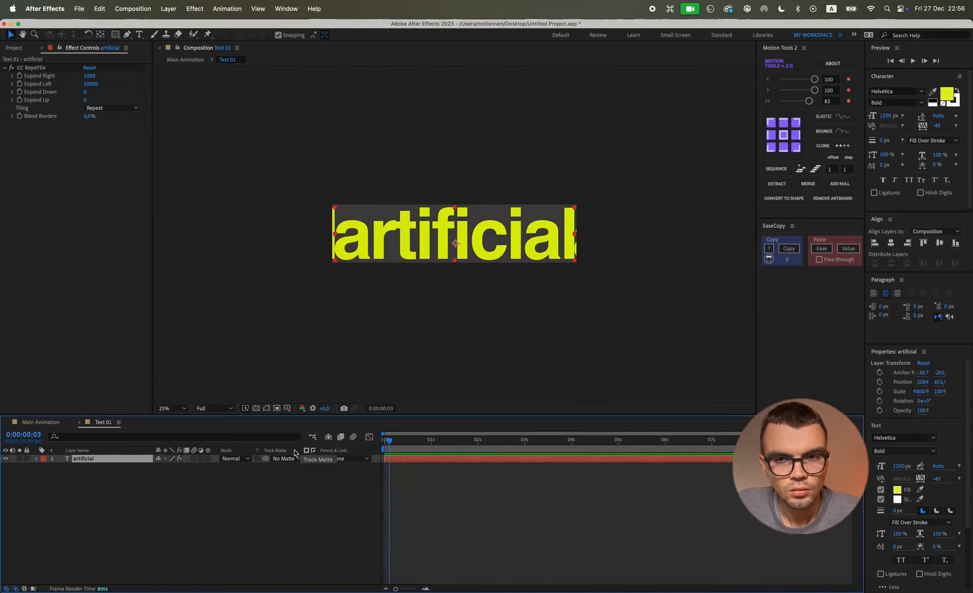
click(37, 70)
key(Delete)
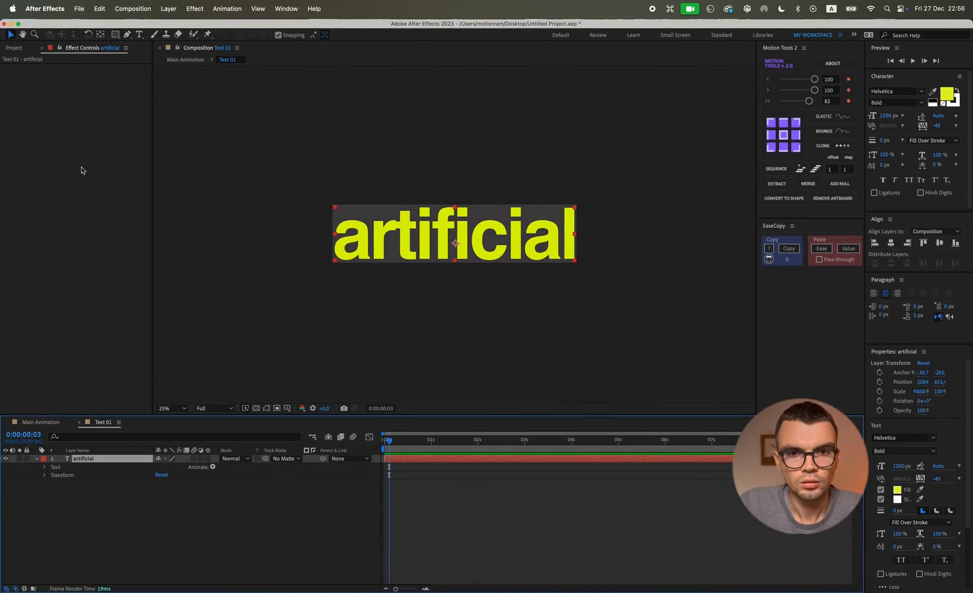
Pre-compose the artificial text layer and apply the CC RepeTile effect to the resulting precomp
key(super+shift+c)
key(Return)
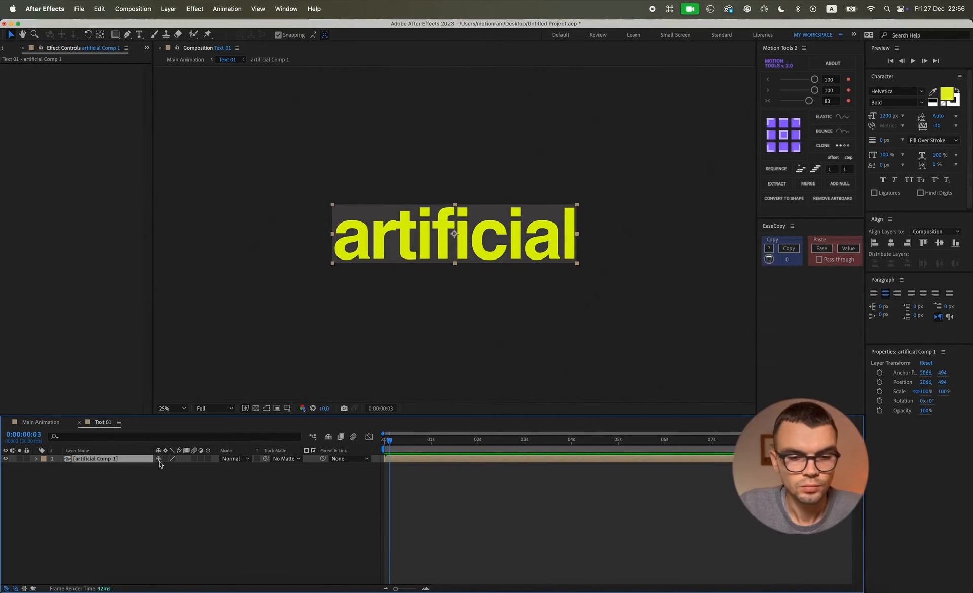
key(shift)
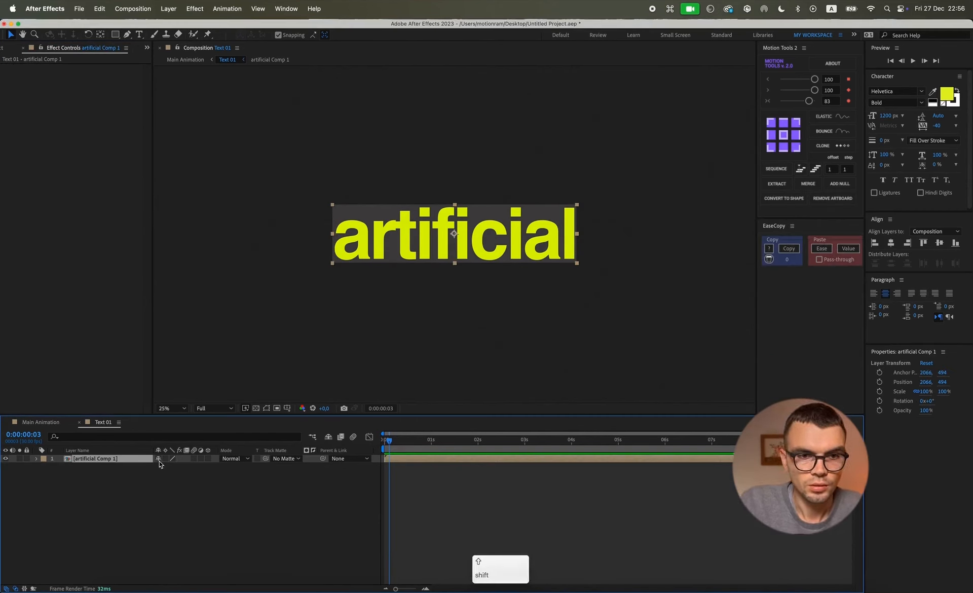
key(ctrl+space)
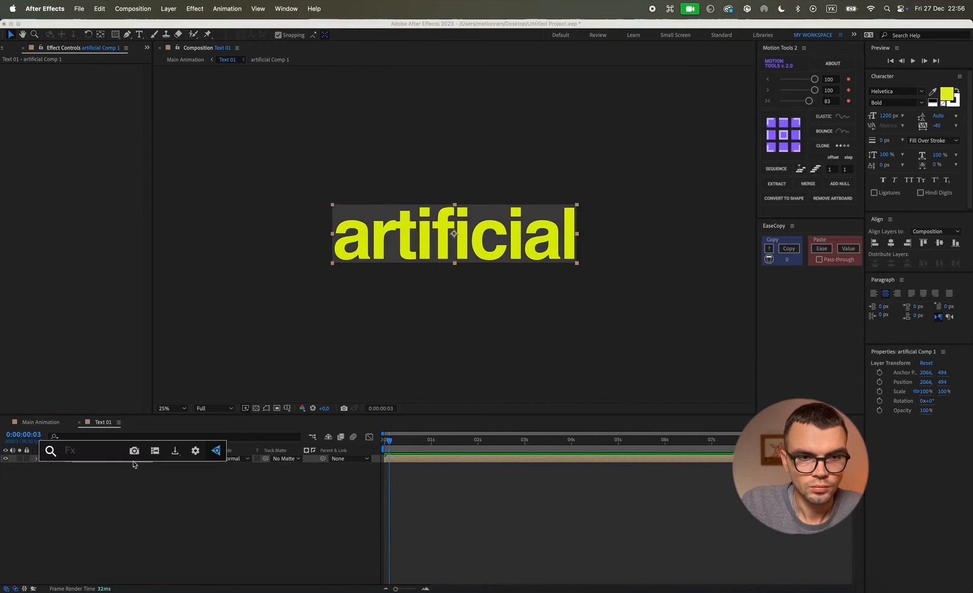
text(cc re)
key(Return)
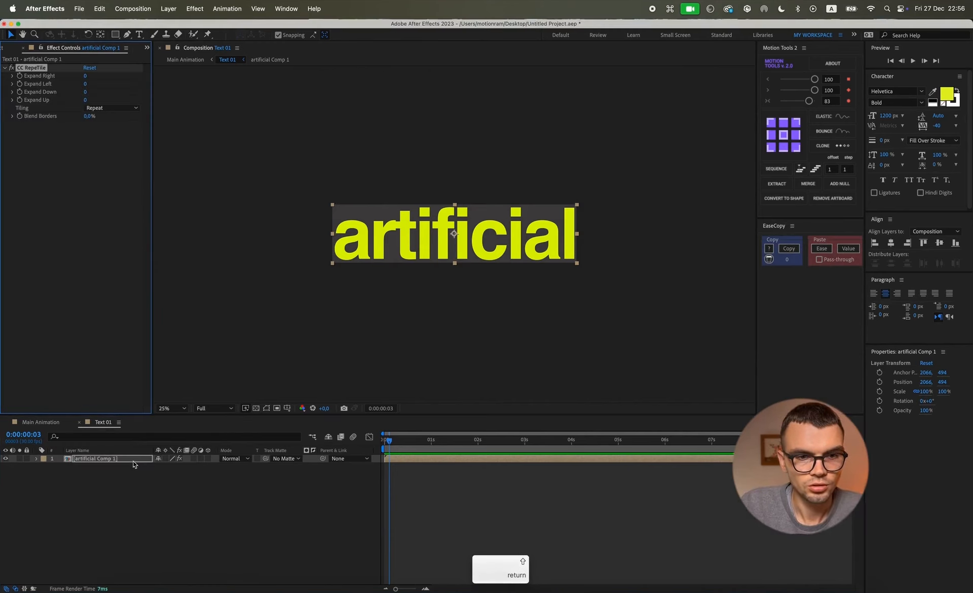
Set the precomp's CC RepeTile Expand Right and Expand Left to 10000 each
click(85, 77)
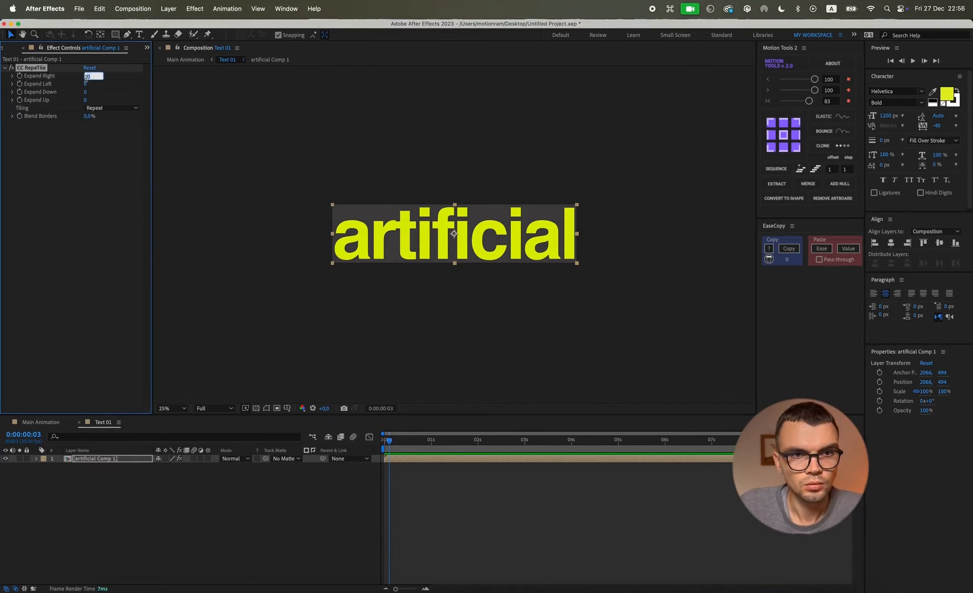
text(10000)
key(super+a)
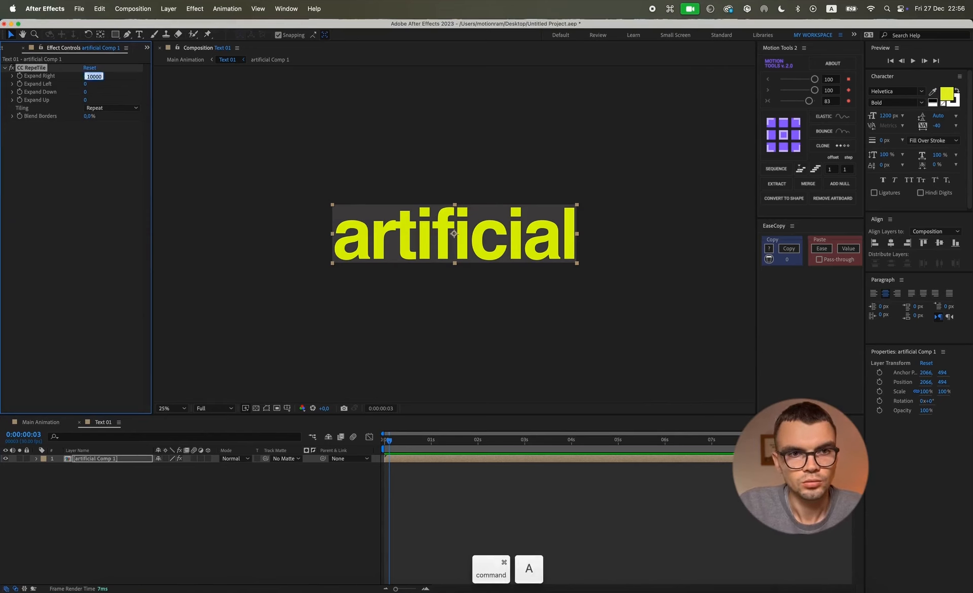
click(85, 85)
key(super+v)
key(Return)
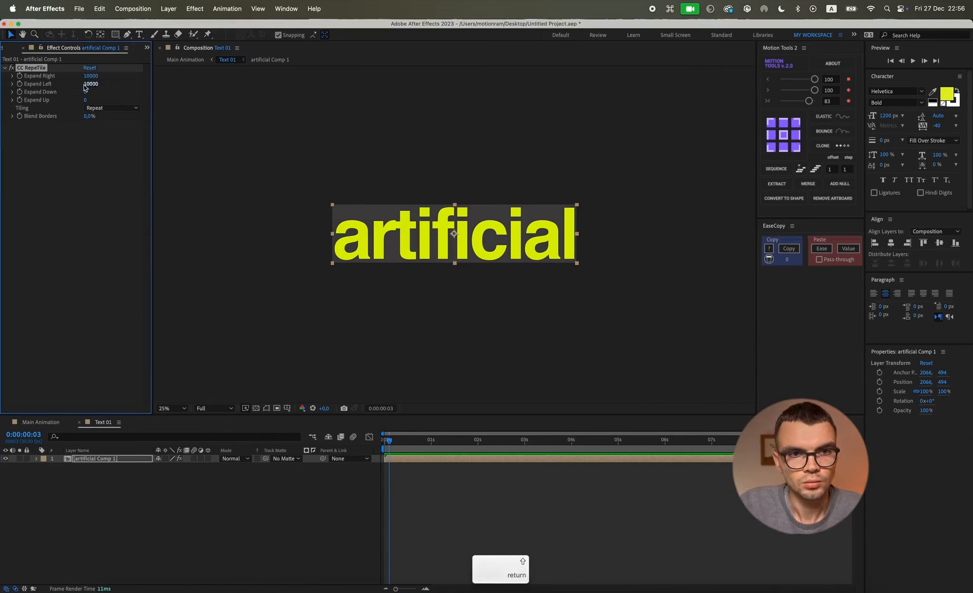
Add a Position keyframe to the pre-composed text layer at the first frame
click(322, 441)
key(Home)
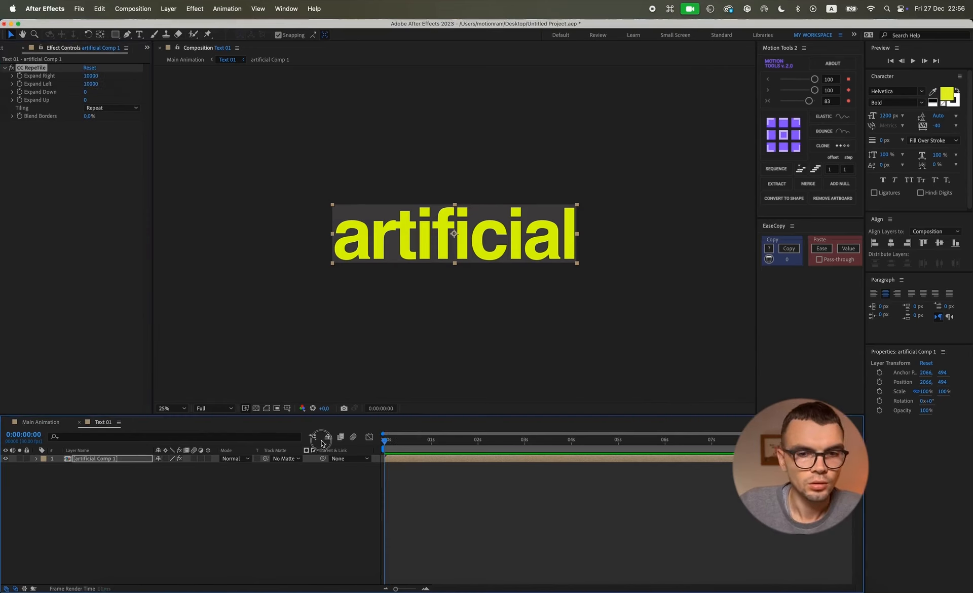
key(p)
click(60, 466)
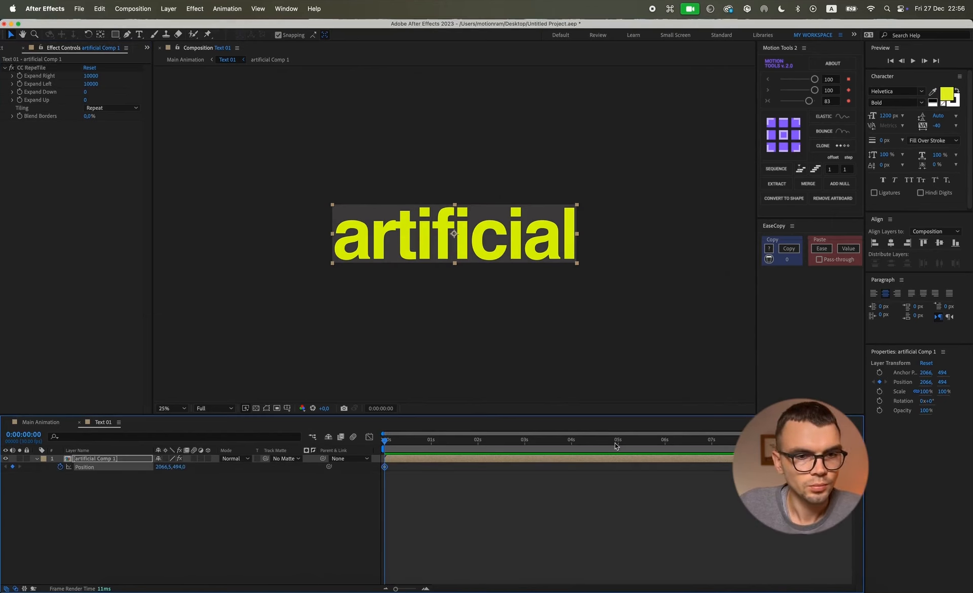
At the last frame, 0:00:09:29, set the layer's X Position to about -5168 and preview the scrolling text
click(618, 441)
key(End)
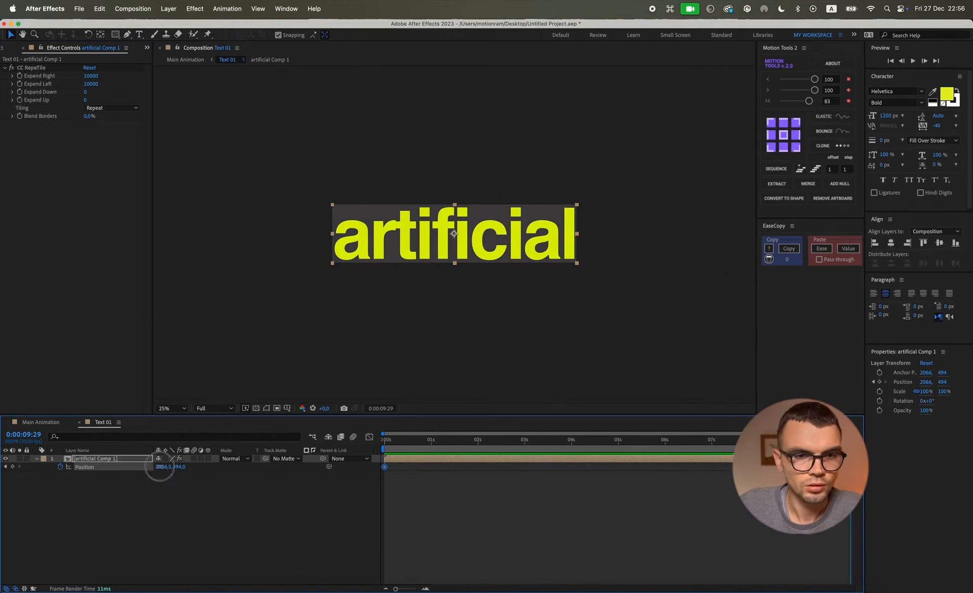
mouse_move(159, 466)
mouse_down()
mouse_move(597, 471)
mouse_move(81, 472)
mouse_move(175, 470)
mouse_up()
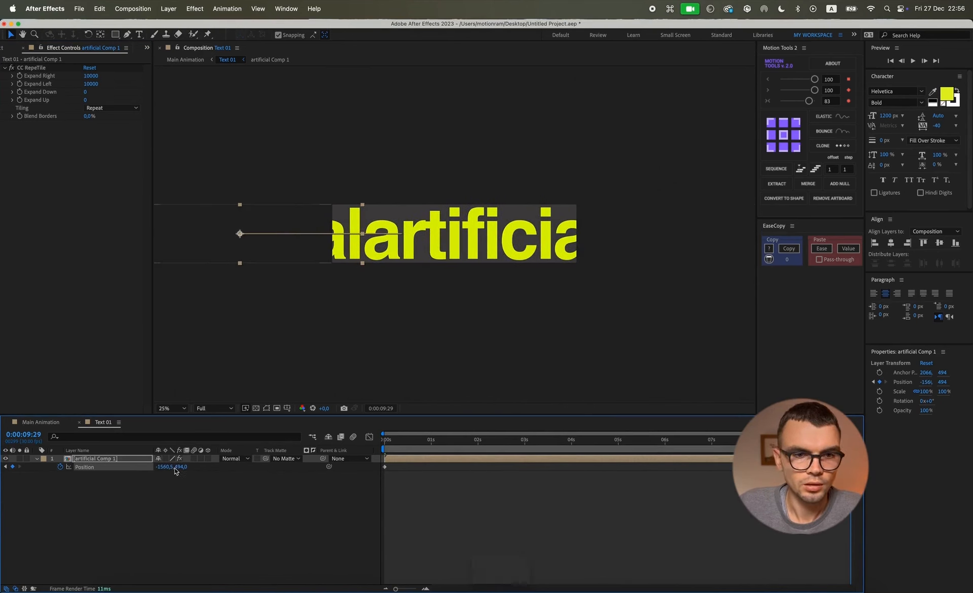
key(space)
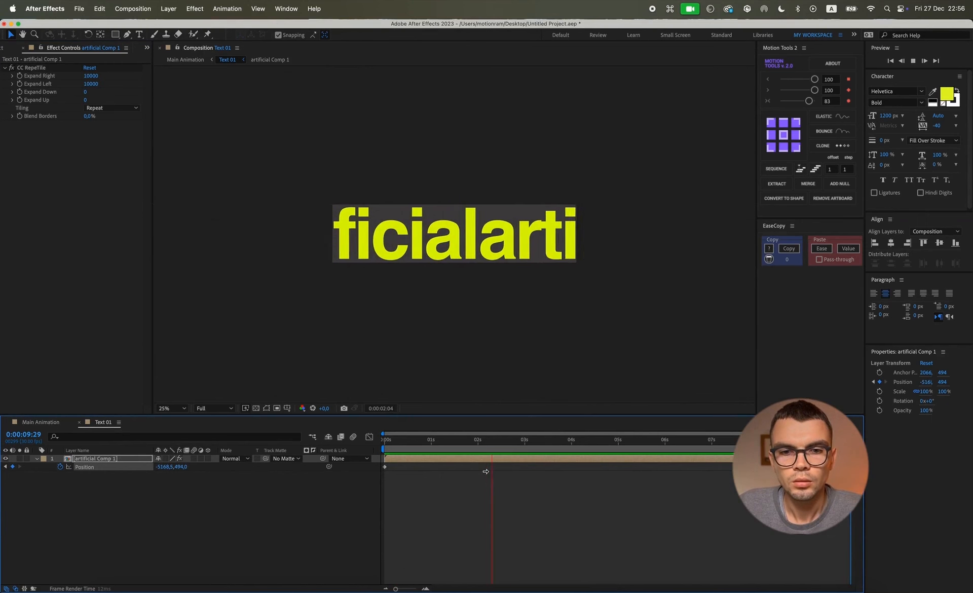
key(space)
Preview the Main Animation composition from its first frame to check the scrolling text on the cubes
click(43, 423)
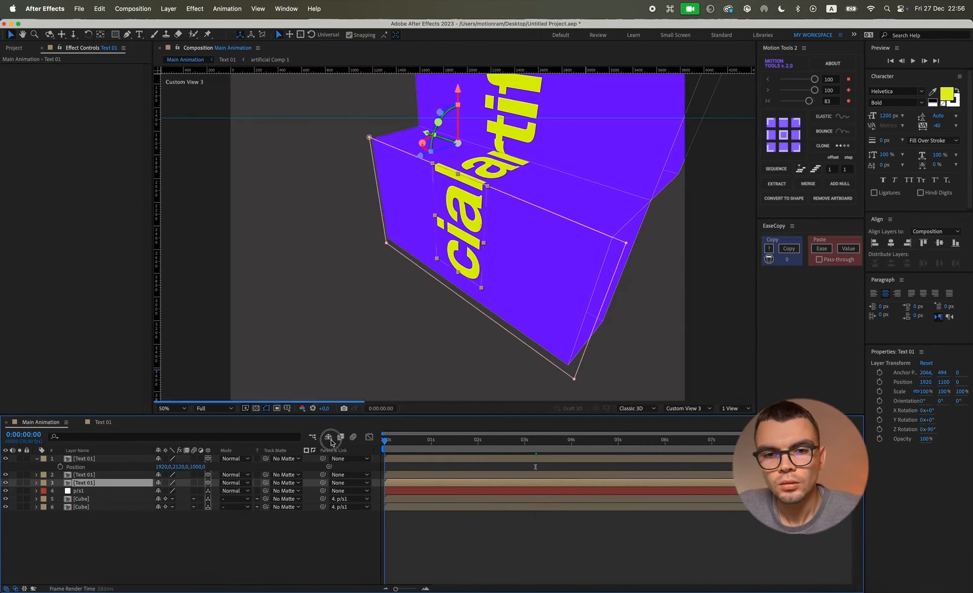
key(Home)
key(space)
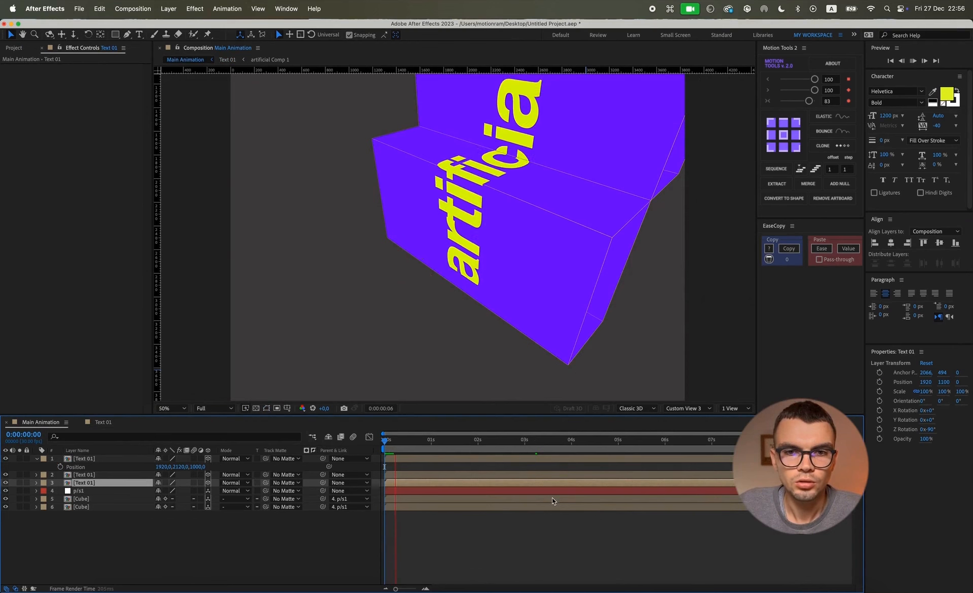
key(space)
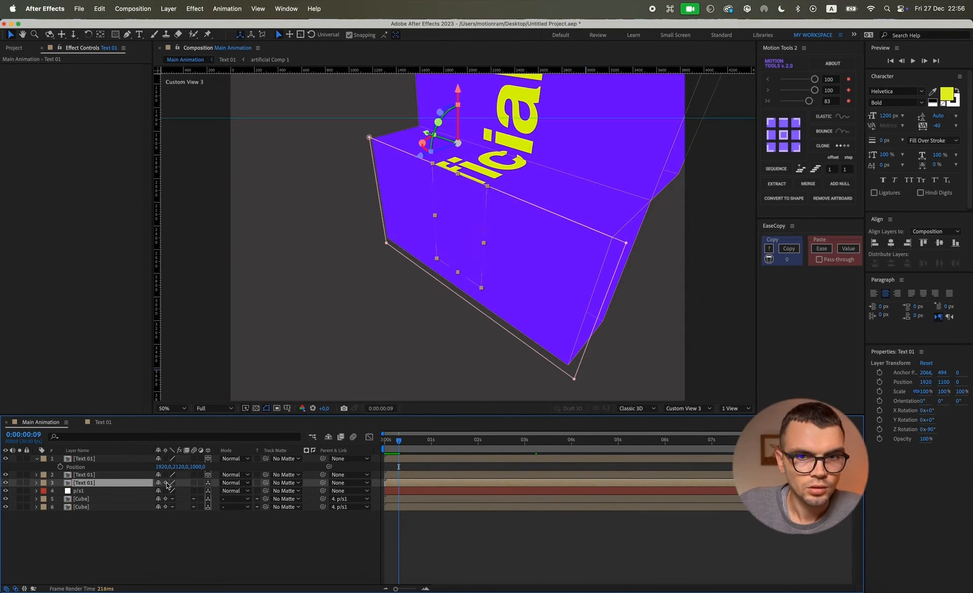
Try toggling Collapse Transformations on the Text 01 layers in Main Animation
click(166, 475)
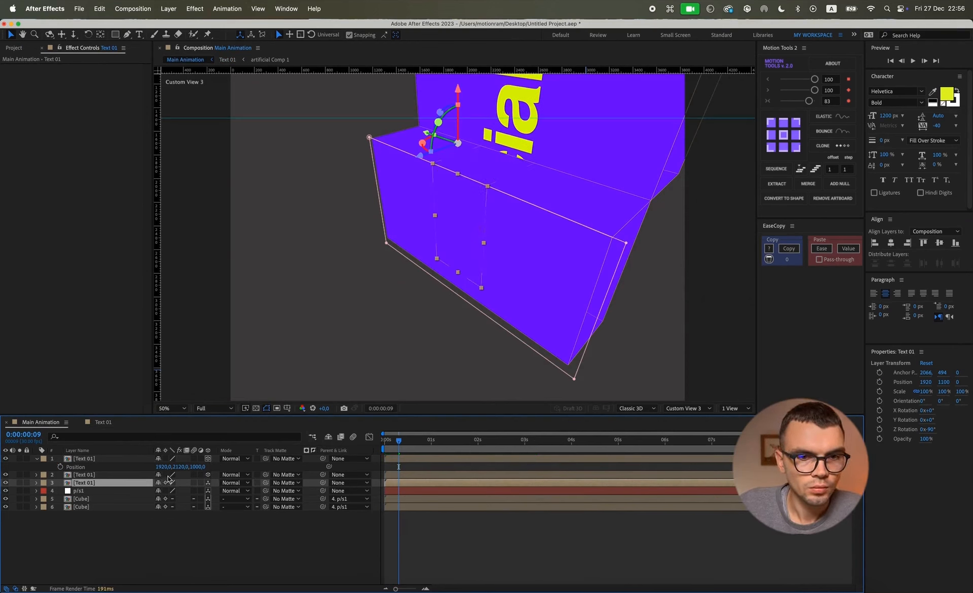
click(168, 477)
click(168, 459)
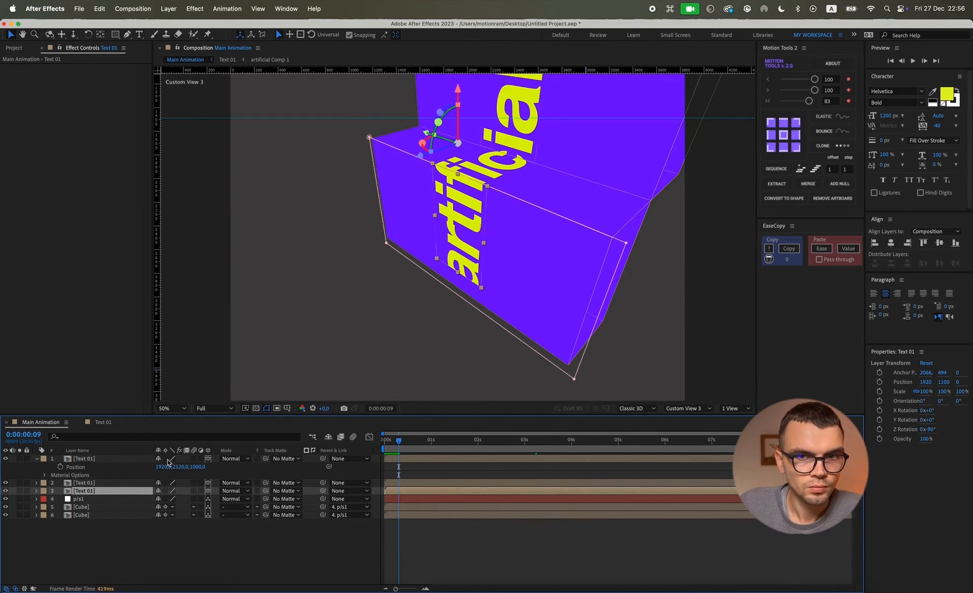
Set Main Animation's preview resolution to Half and play the animation at 25% magnification
click(463, 546)
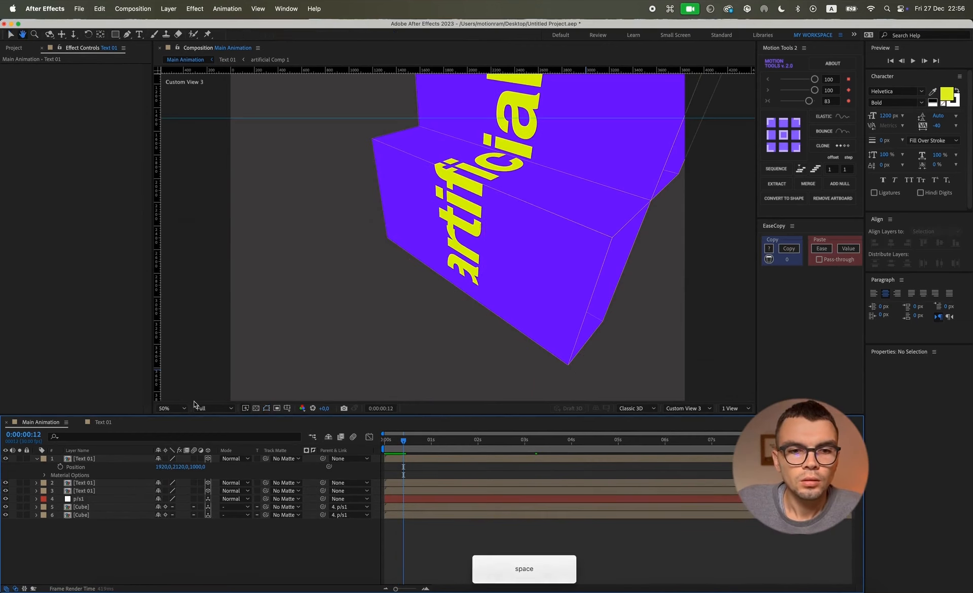
click(214, 408)
click(208, 441)
key(comma)
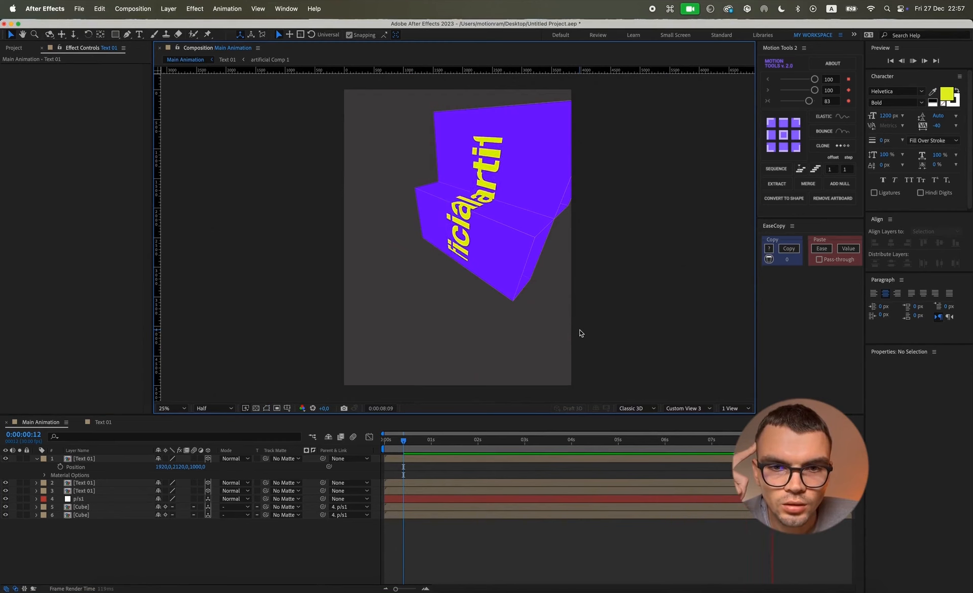
key(space)
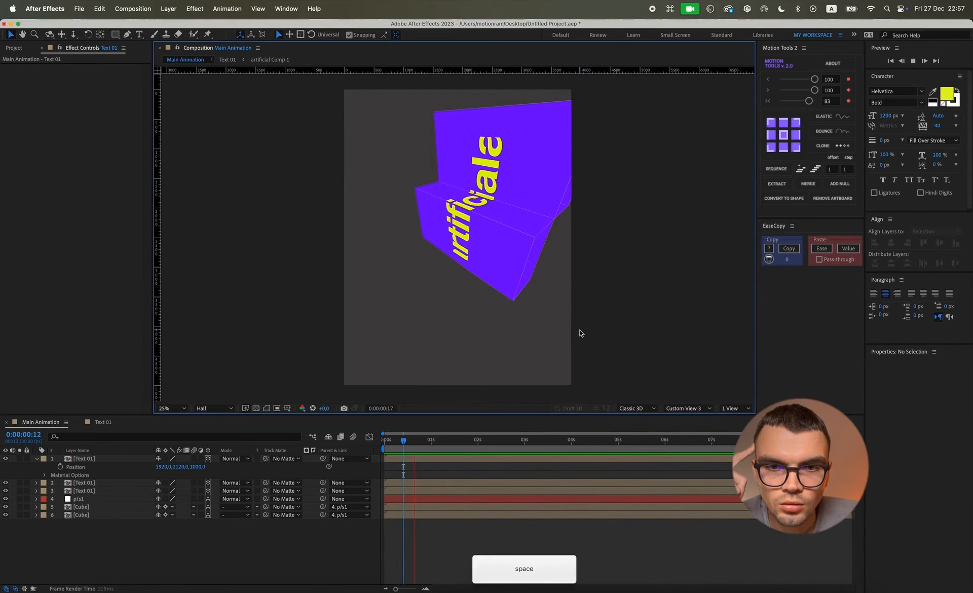
At the first frame of Text 01, show the rulers and place a vertical guide at the first letter's left edge
click(106, 422)
key(Home)
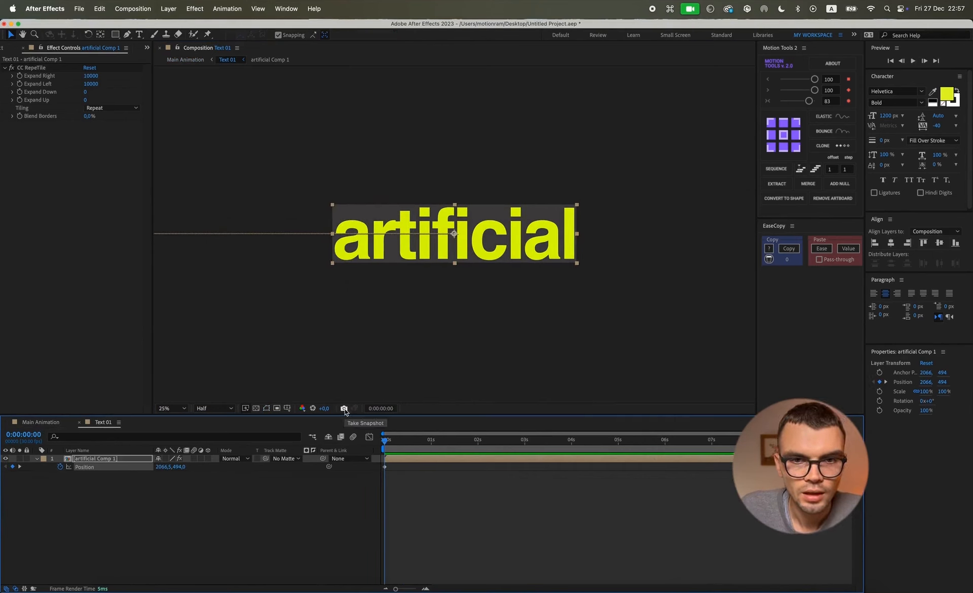
key(period)
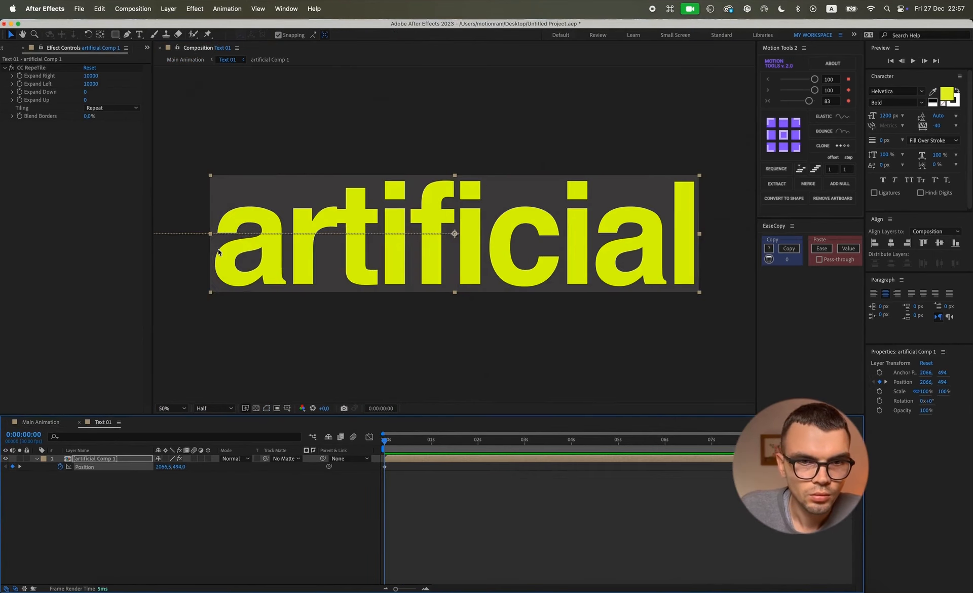
click(282, 511)
key(super+r)
drag(158, 259, 218, 278)
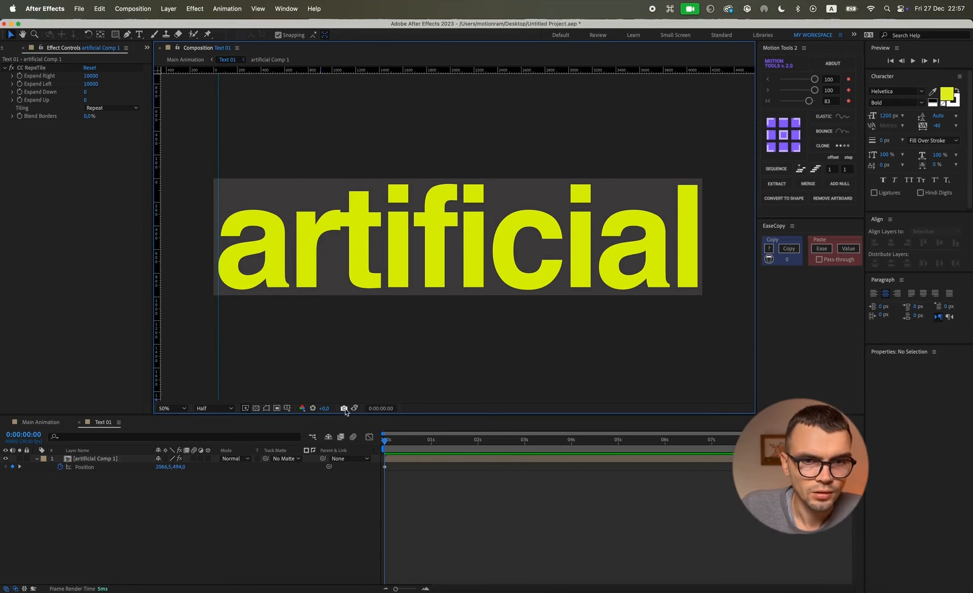
At the last frame, set the layer's X Position to about -5277 to align the letter a with the guide, comparing against the snapshot
drag(415, 439, 906, 441)
click(354, 408)
click(354, 409)
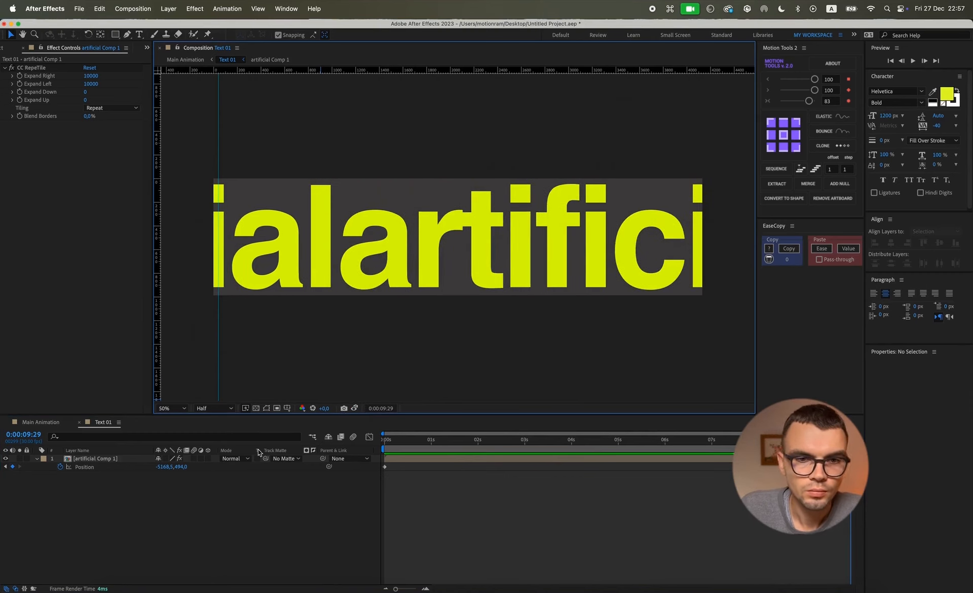
drag(167, 467, 112, 467)
click(354, 408)
click(354, 407)
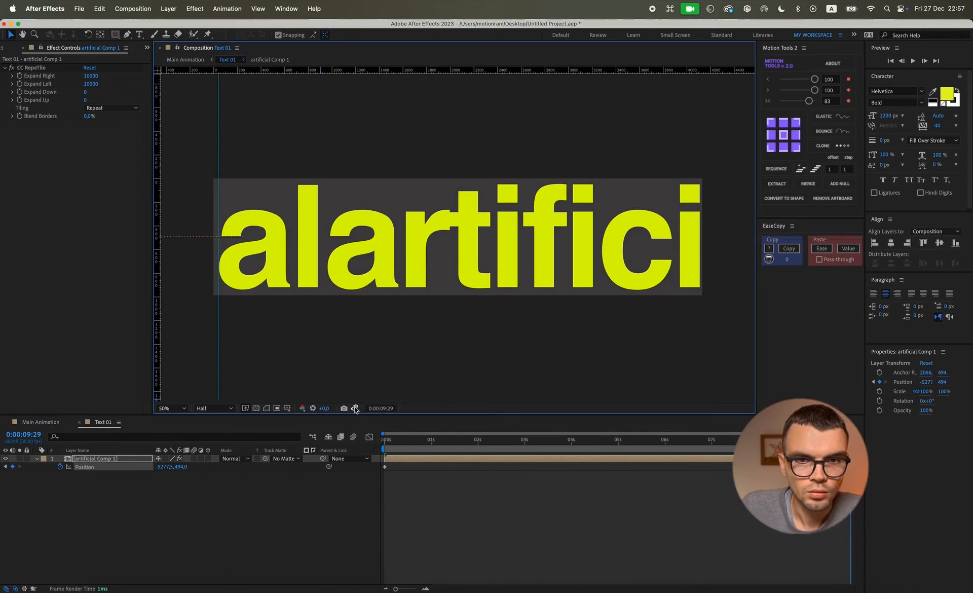
At Text 01's last frame, set the layer's X Position to about -6200 so "artificial" fits the guide, comparing against the snapshot
key(Home)
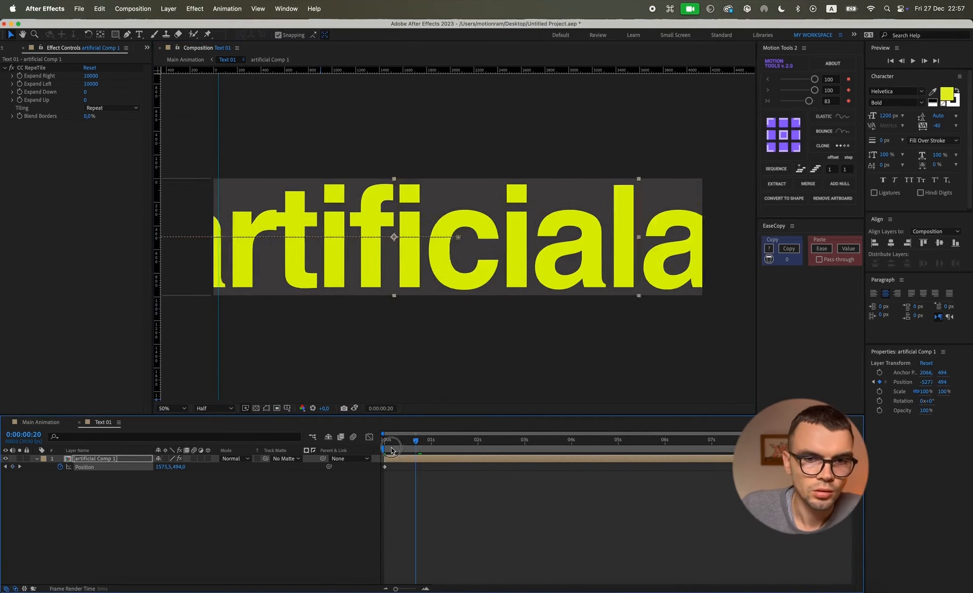
click(339, 448)
drag(391, 440, 864, 450)
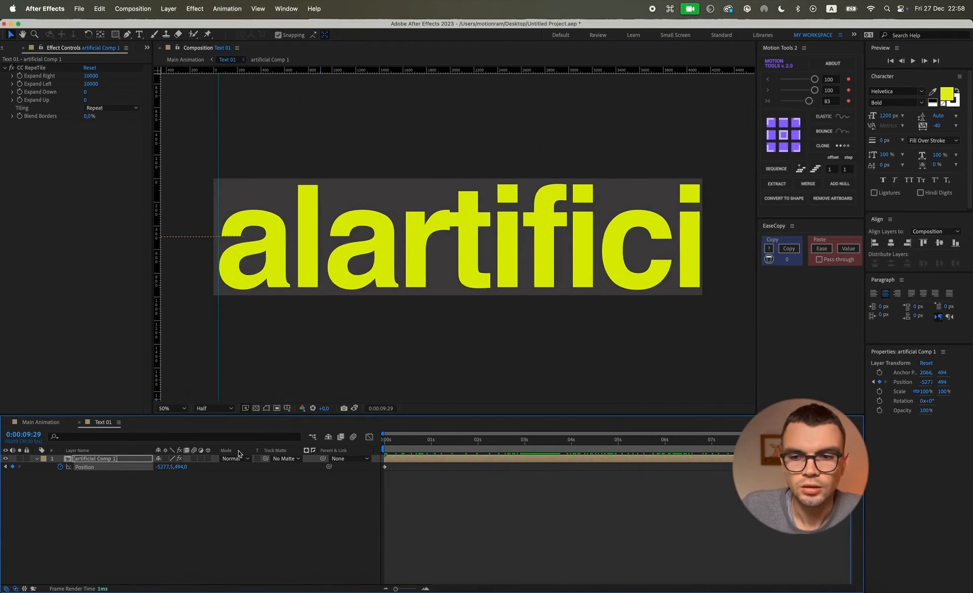
drag(163, 467, 28, 462)
click(354, 408)
click(356, 408)
click(355, 408)
click(356, 408)
click(356, 409)
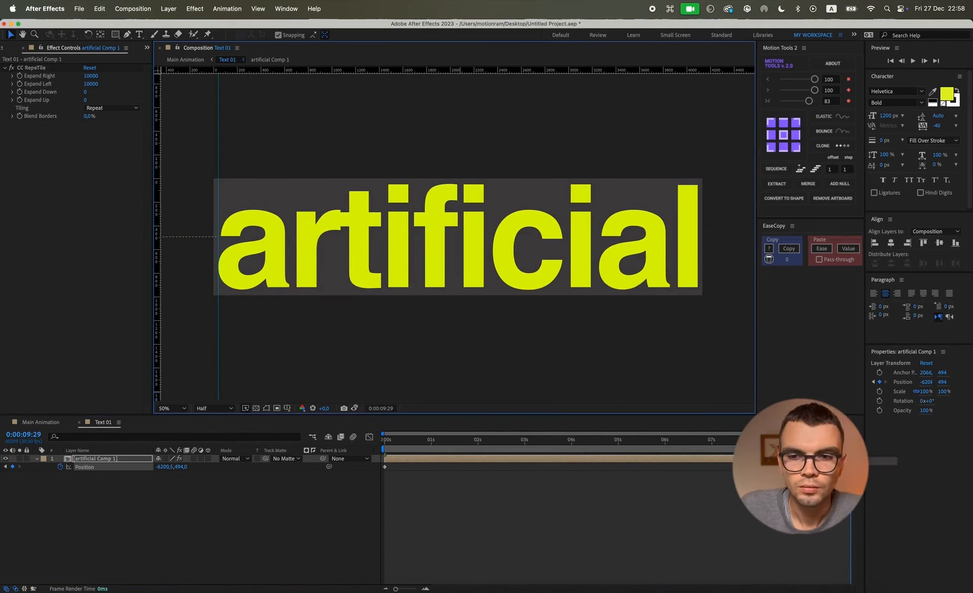
Play back the scrolling text in Text 01 to check the loop
key(space)
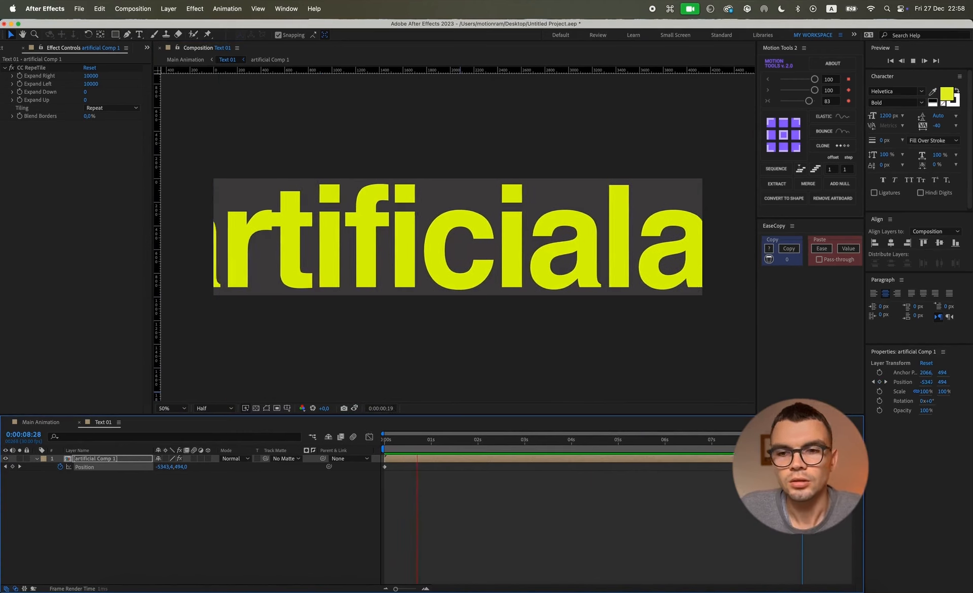
key(space)
click(249, 507)
Switch to Main Animation and play it to inspect the scrolling text on the cube surfaces
click(79, 422)
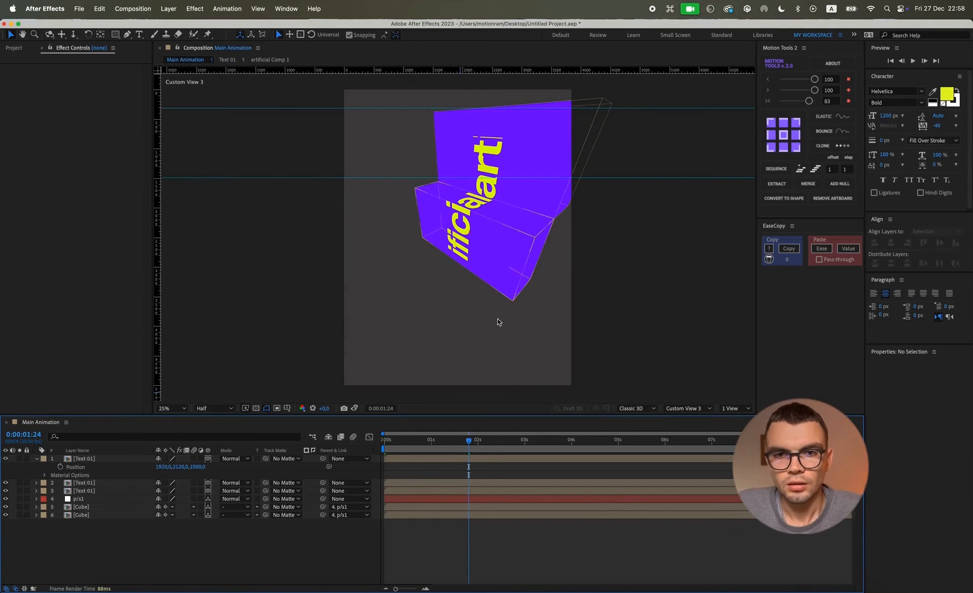
key(period)
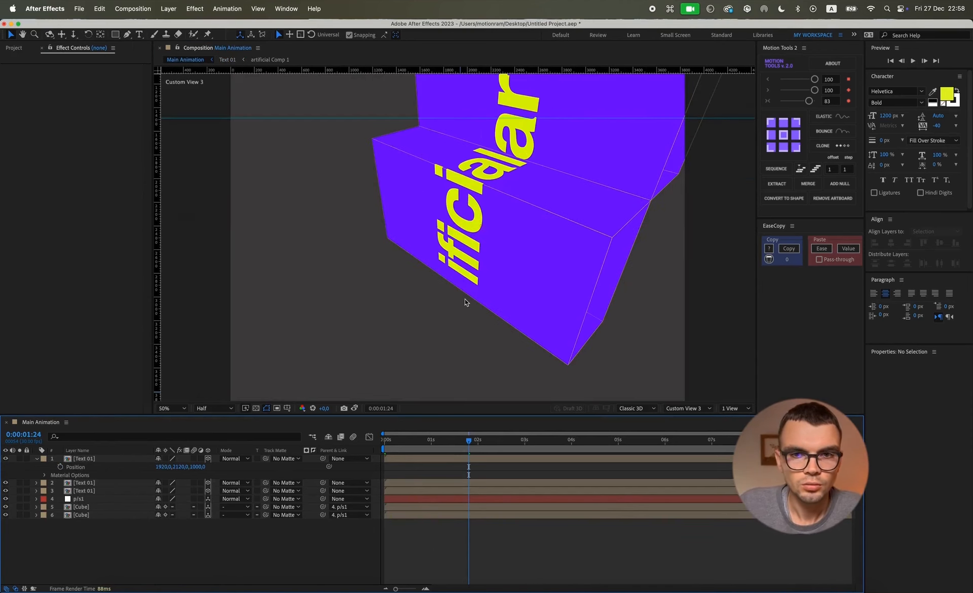
key(comma)
key(space)
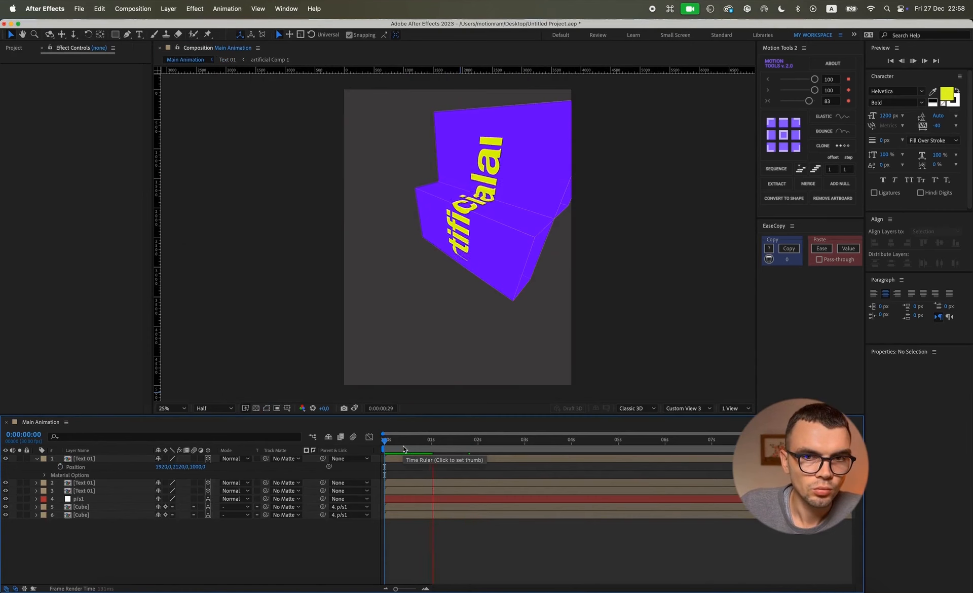
key(space)
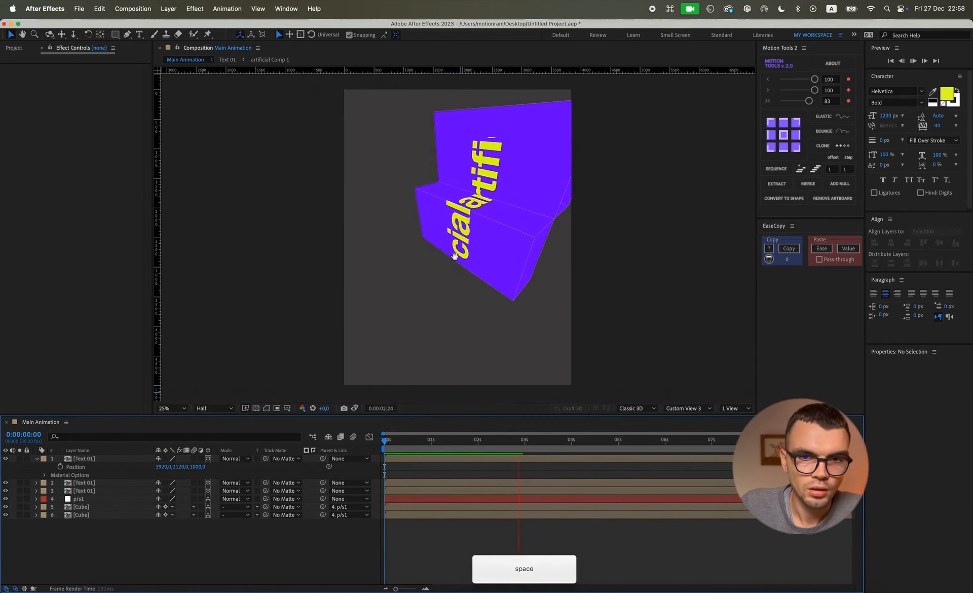
Open the Text 01 composition and try setting its height to 1500 px
double_click(96, 459)
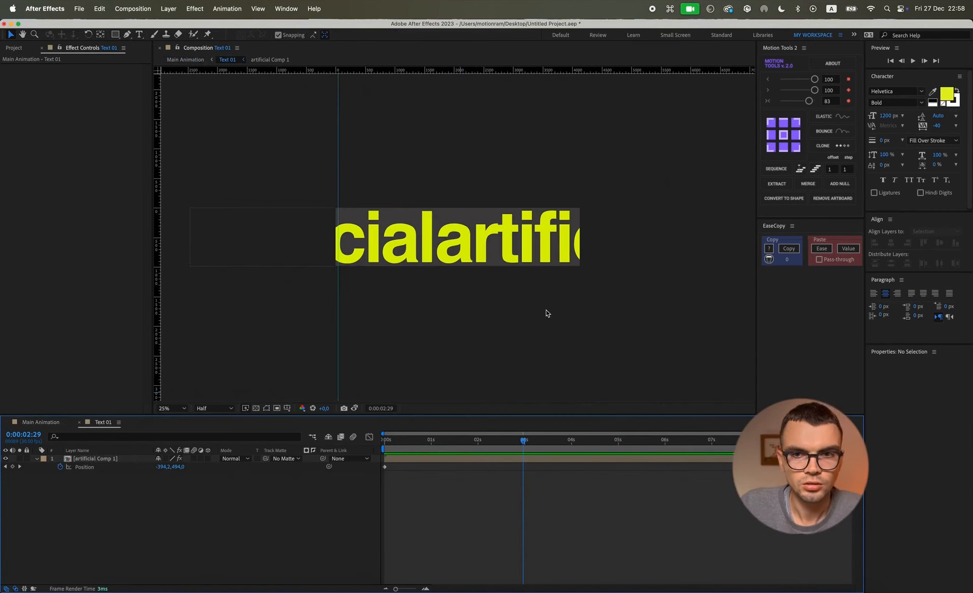
key(super+k)
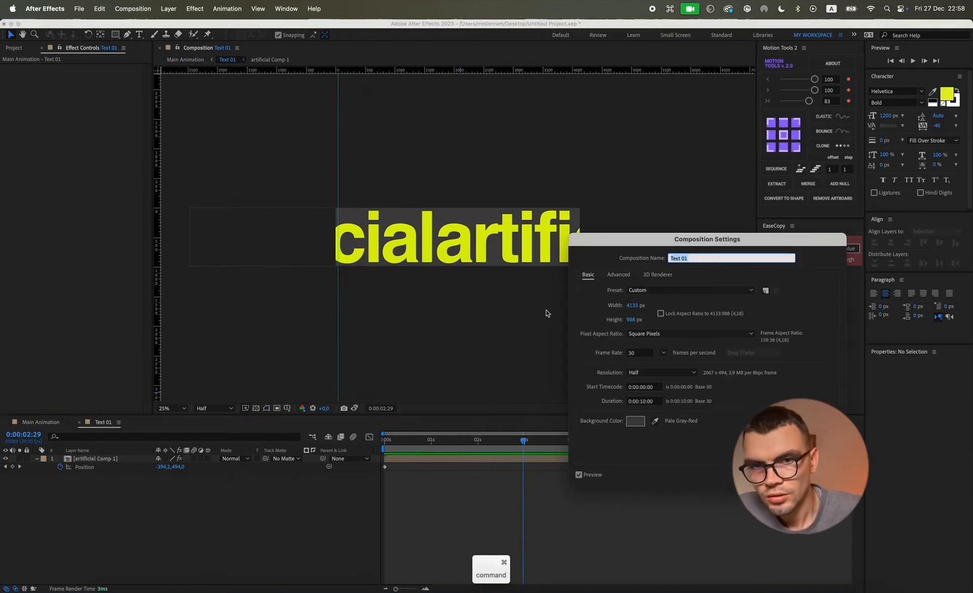
click(632, 319)
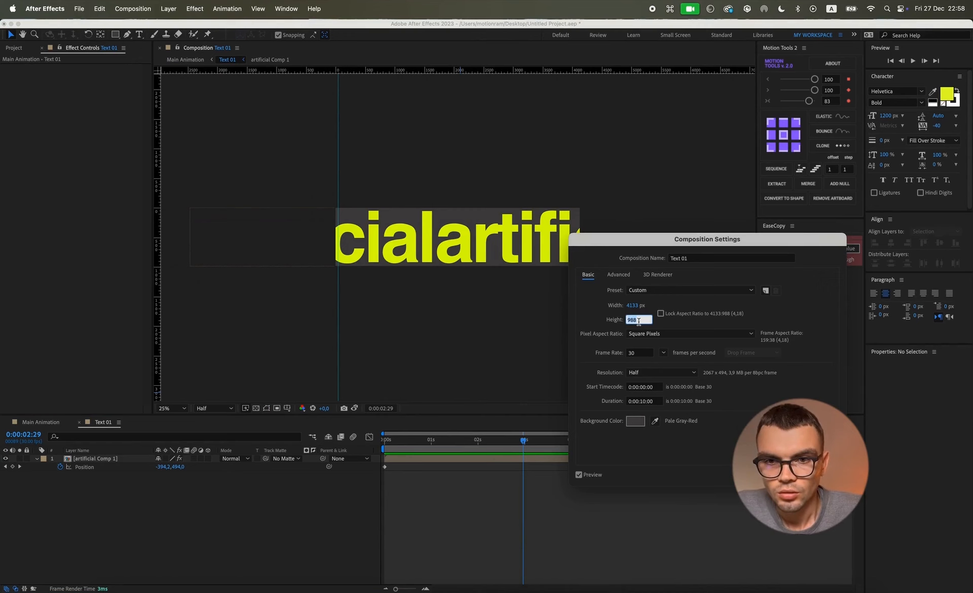
text(1500)
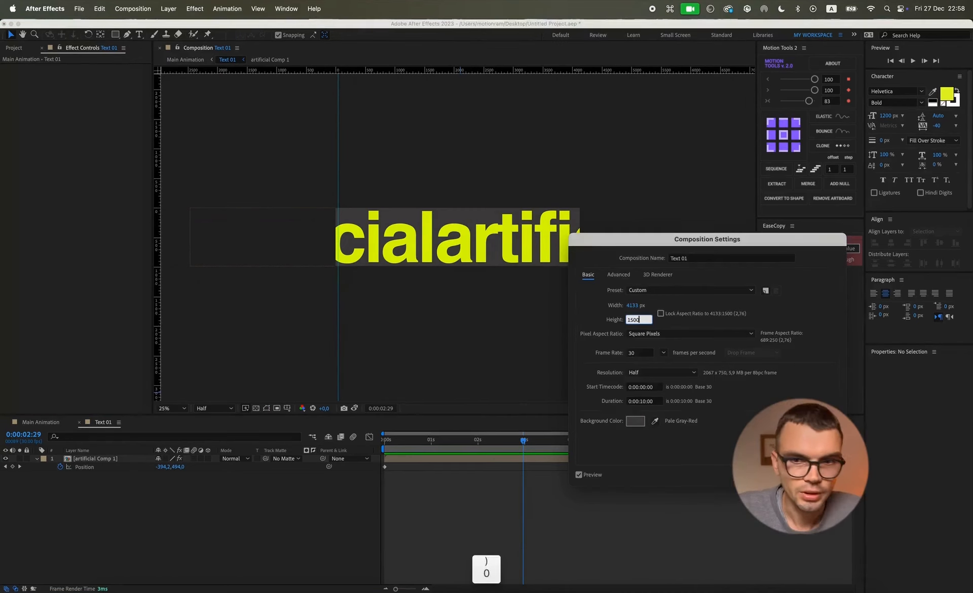
key(Return)
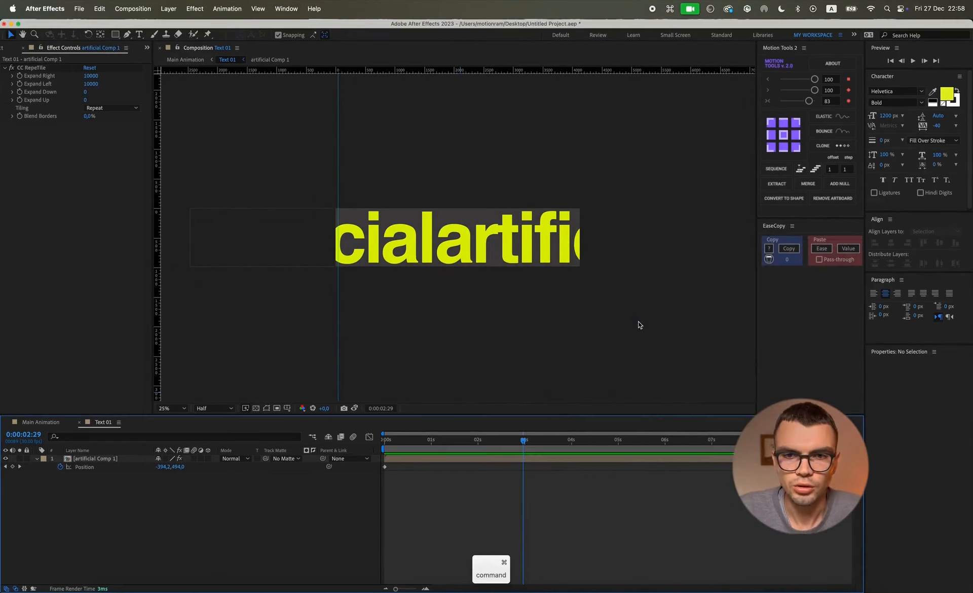
Set the Text 01 composition's width to 6000 px and check the text fit on the cubes in Main Animation
key(super+k)
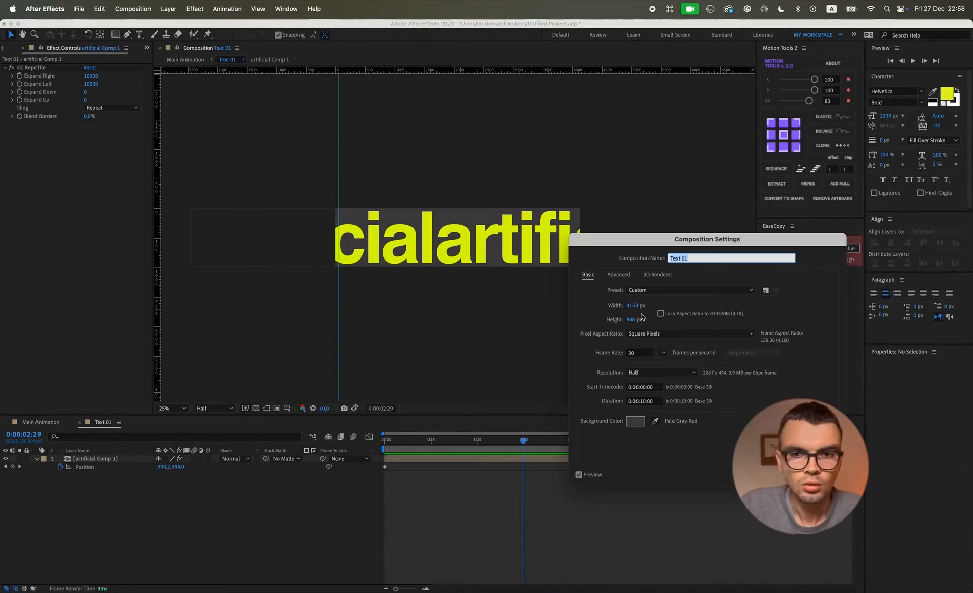
click(636, 305)
key(BackSpace)
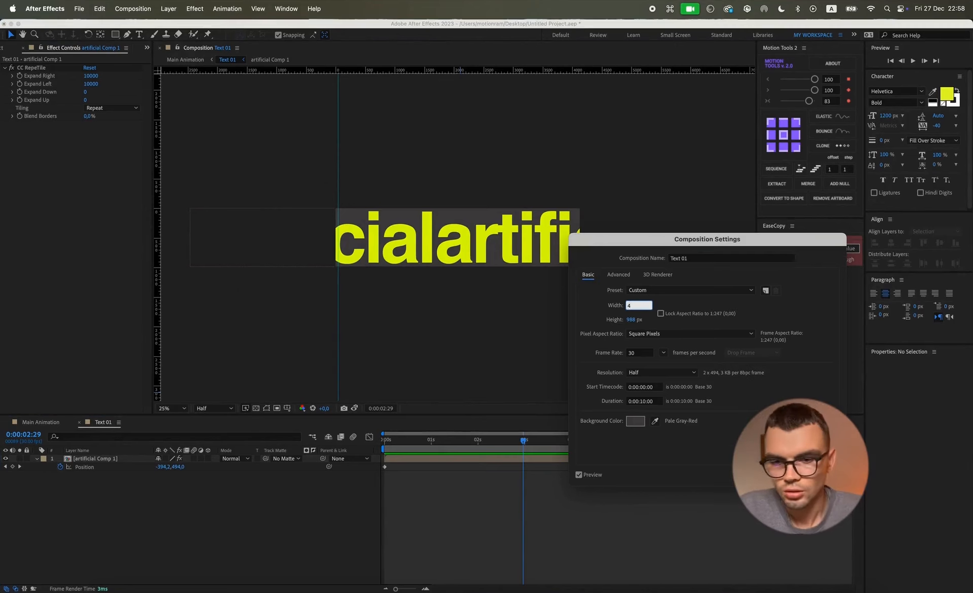
text(6000)
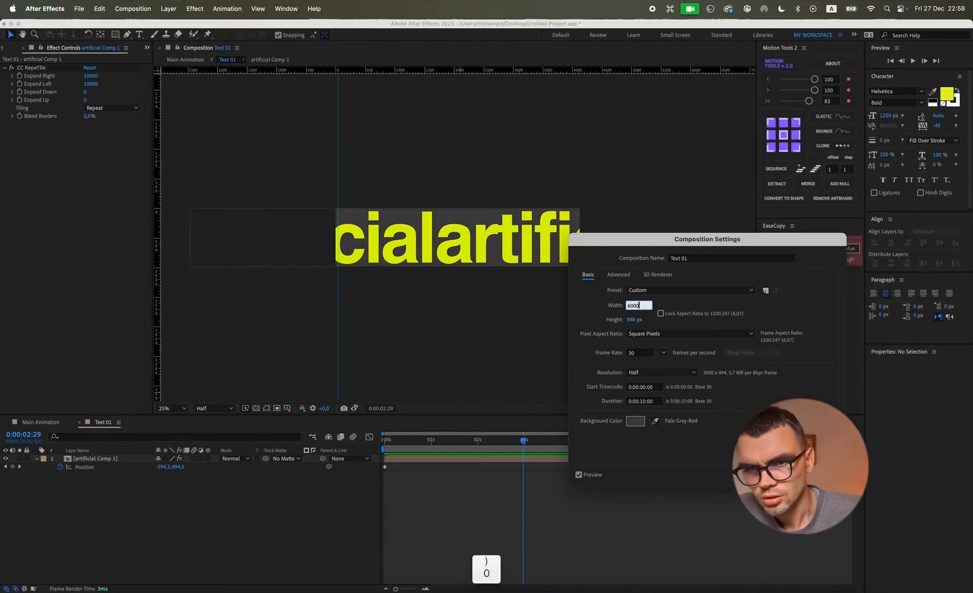
key(Return)
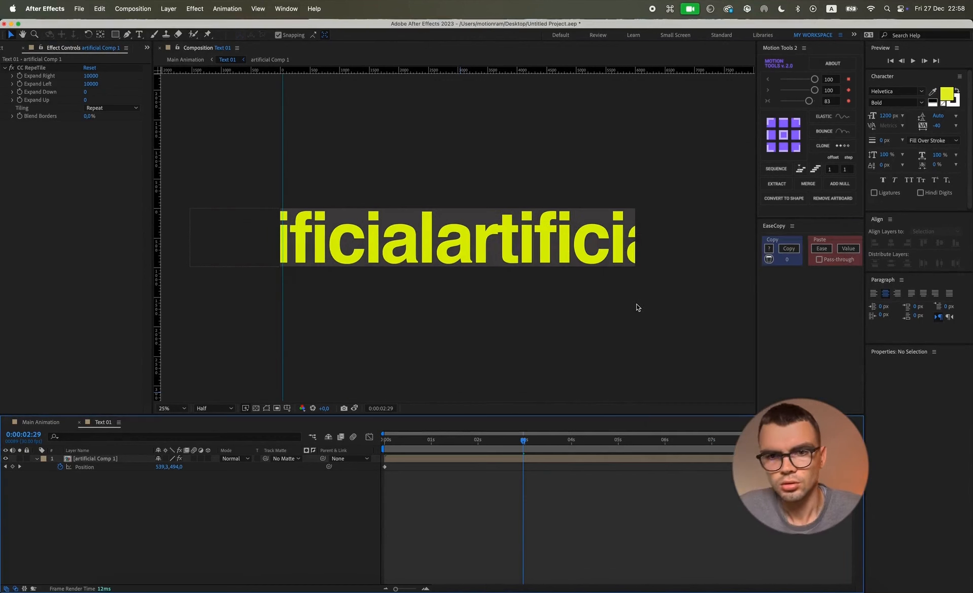
click(43, 426)
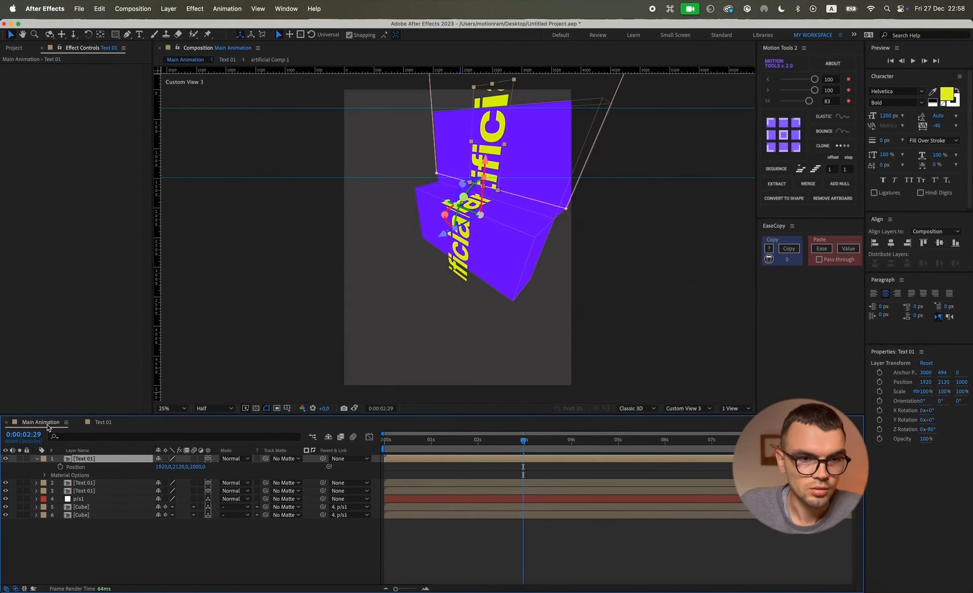
scroll(476, 235, up, 2)
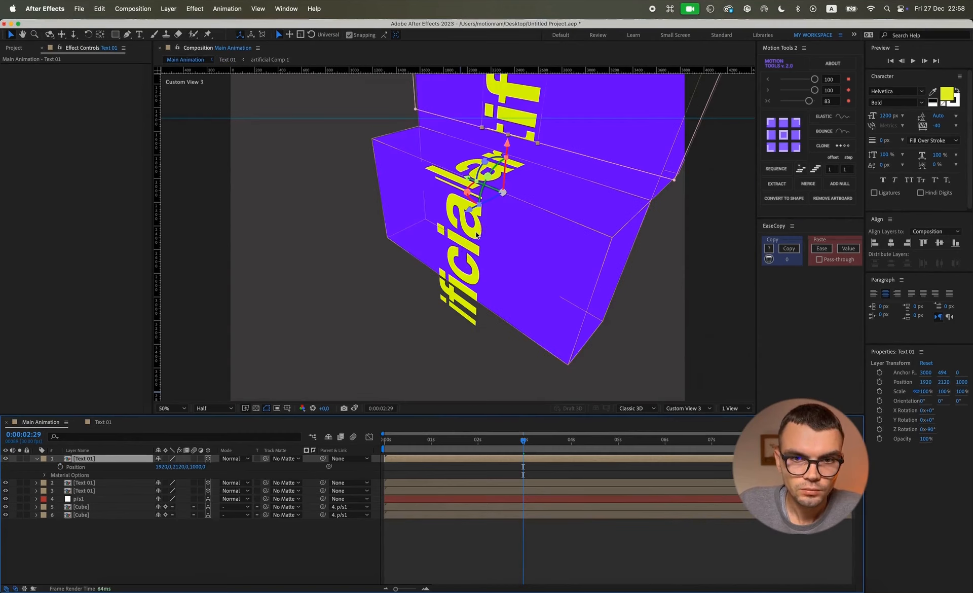
Reduce the Text 01 composition's width to about 5300 px and view the result in Main Animation
click(103, 421)
key(super+k)
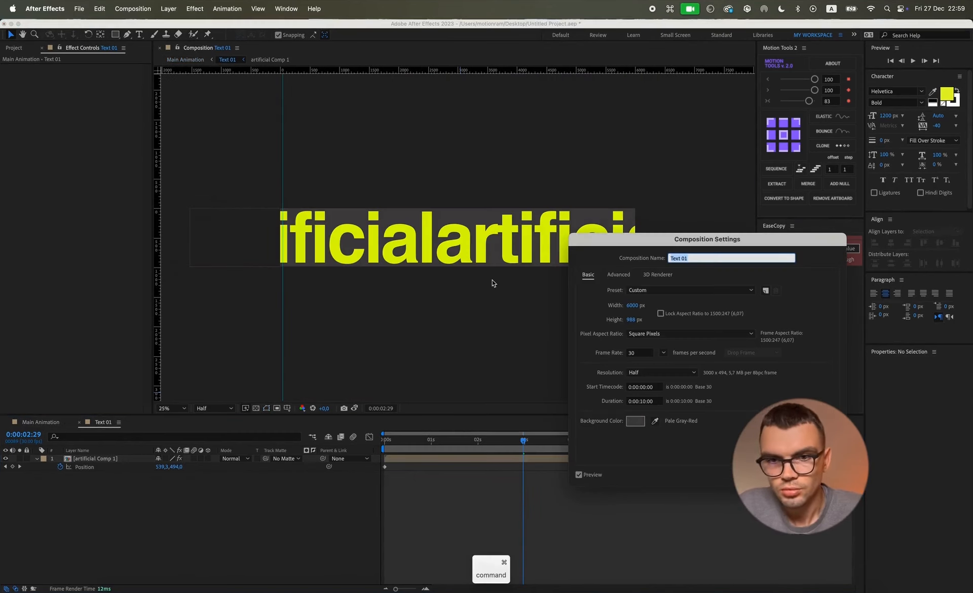
drag(631, 305, 637, 313)
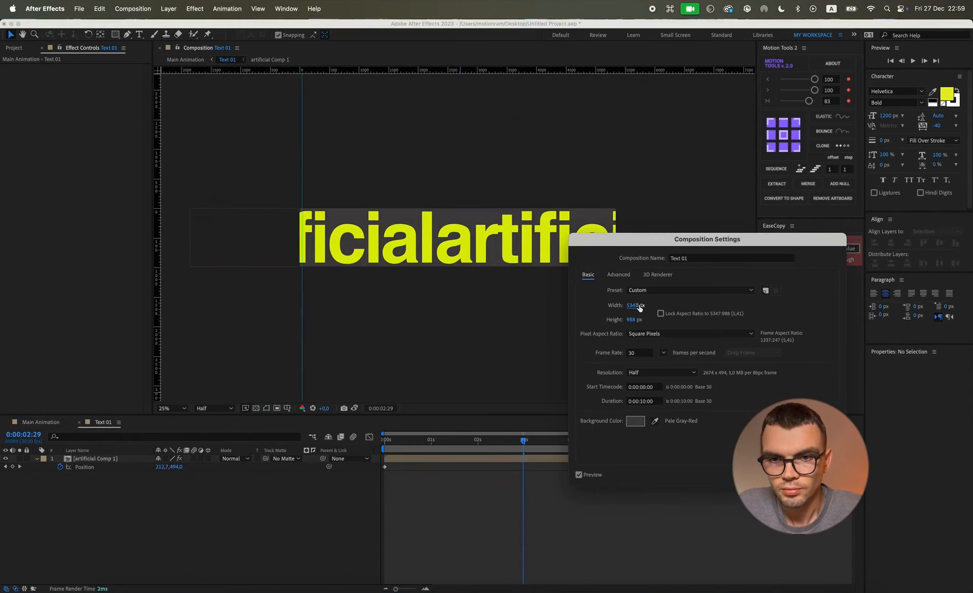
key(Return)
click(41, 422)
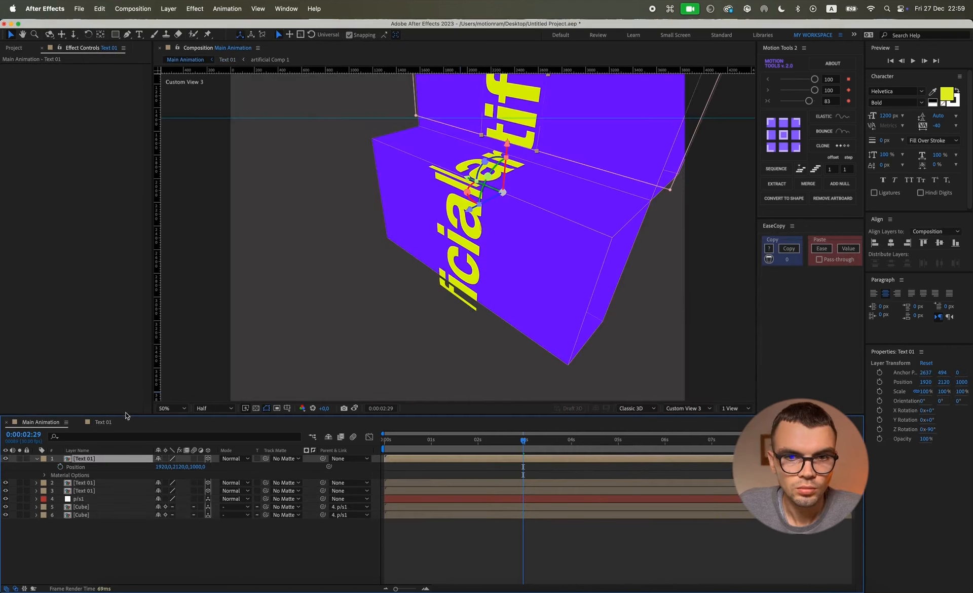
Reduce the Text 01 composition's width to 4795 px and return to Main Animation
click(106, 423)
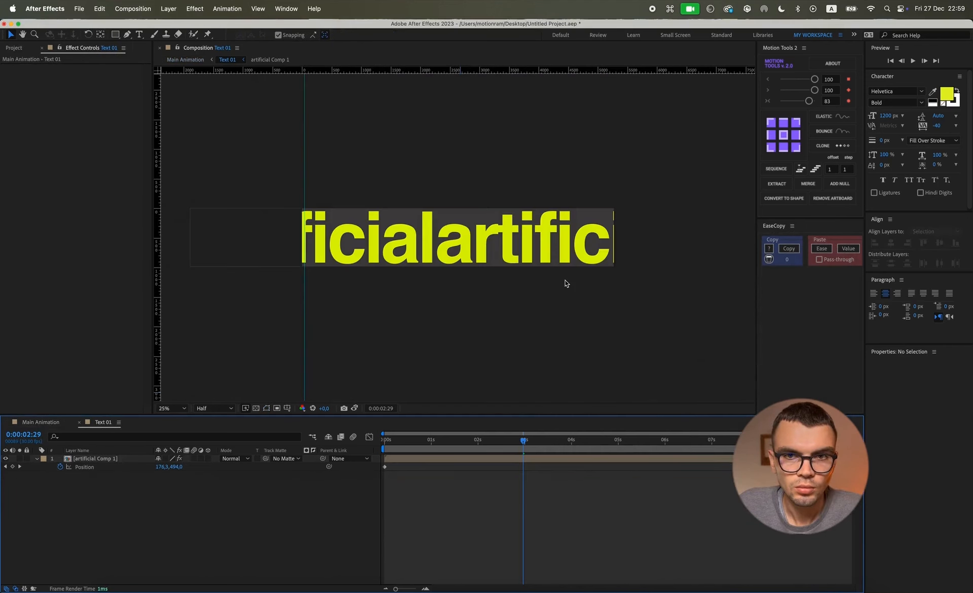
key(super+k)
click(636, 308)
drag(636, 309, 486, 307)
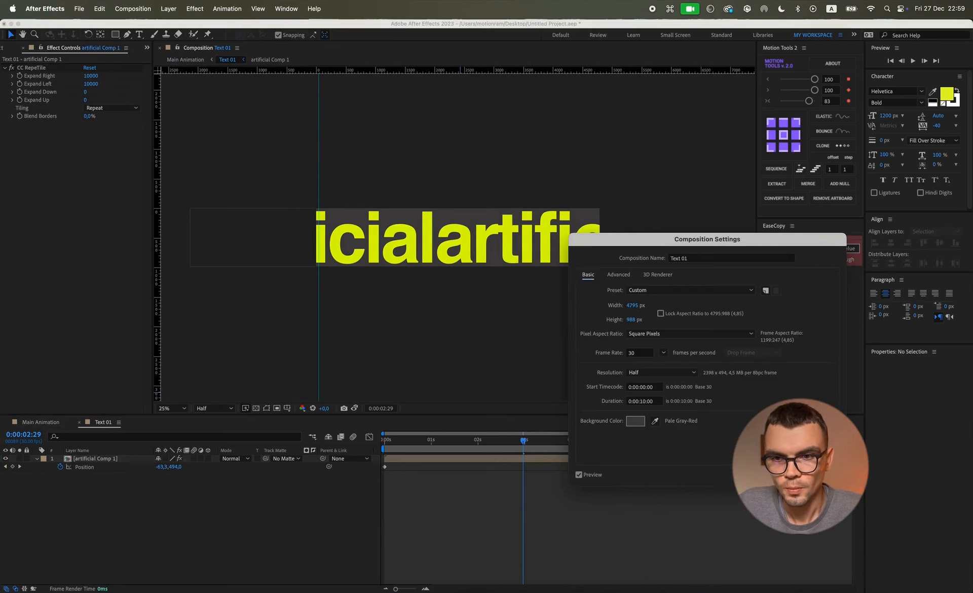
key(Return)
click(36, 423)
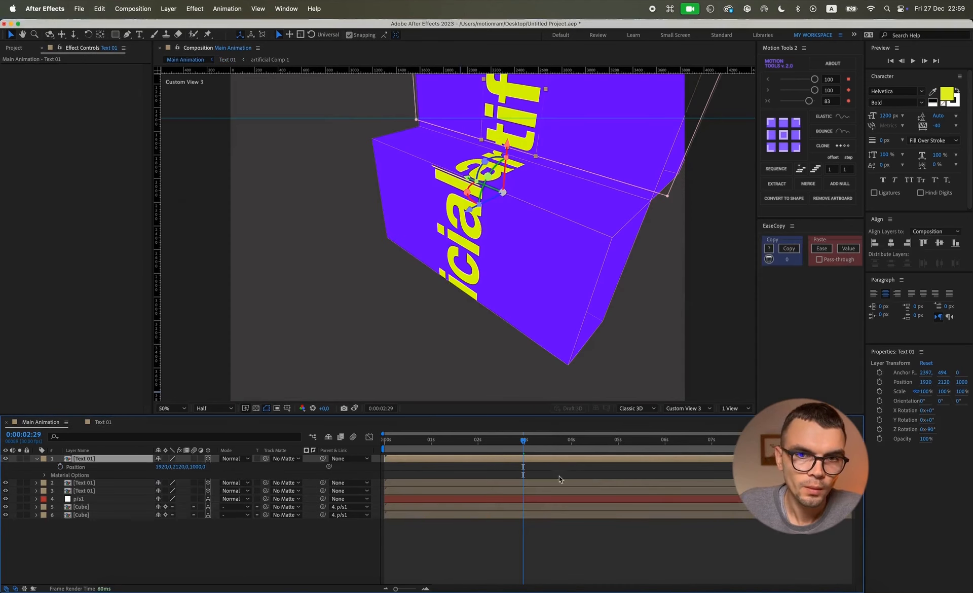
Play Main Animation from near the start to check the text across the cube edges, both close up and in full view
click(651, 529)
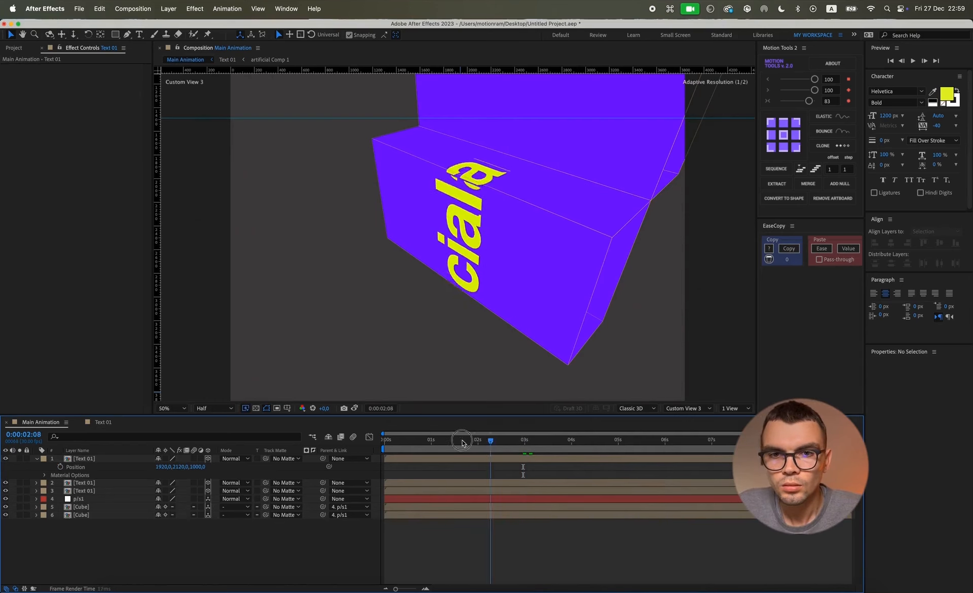
key(space)
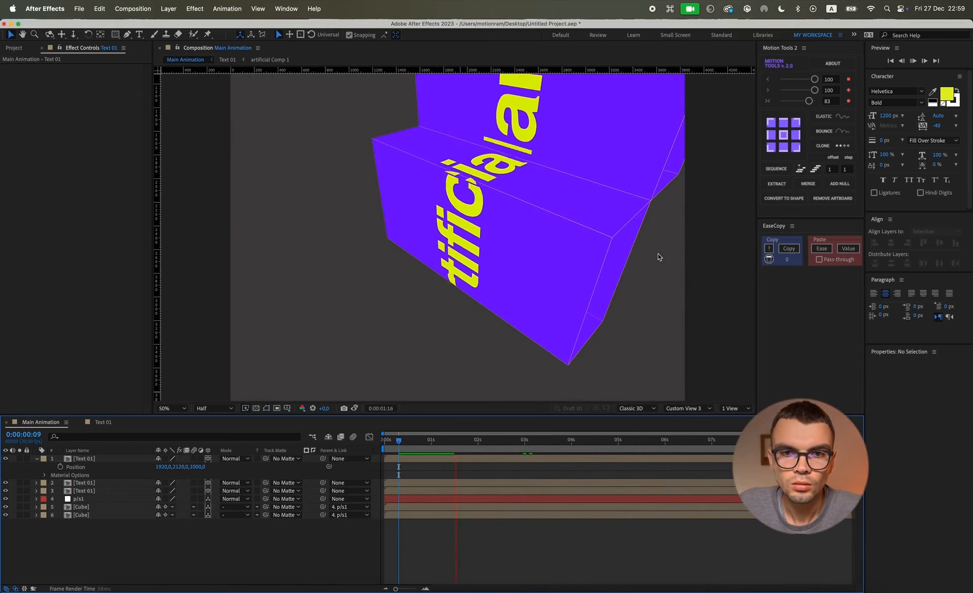
key(space)
scroll(526, 152, down, 2)
key(space)
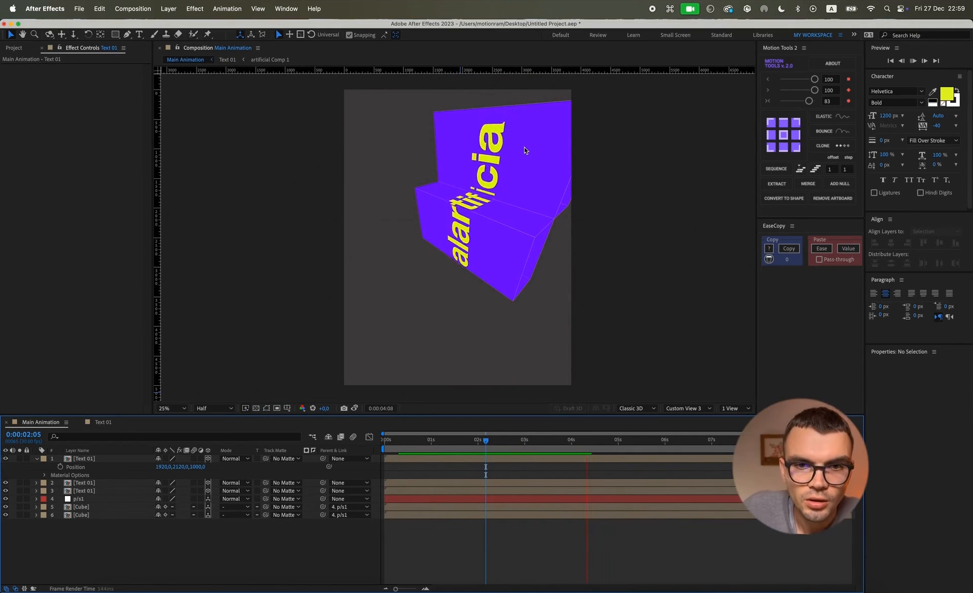
key(space)
Open Text 01, take a snapshot of its first frame, and compare it with the last frame to check the loop
click(96, 459)
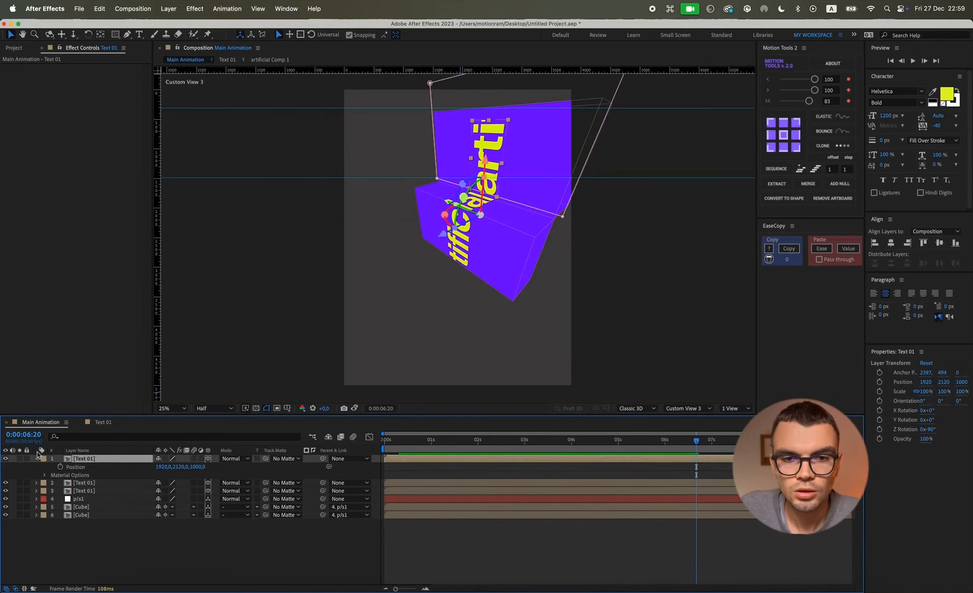
double_click(95, 460)
key(Home)
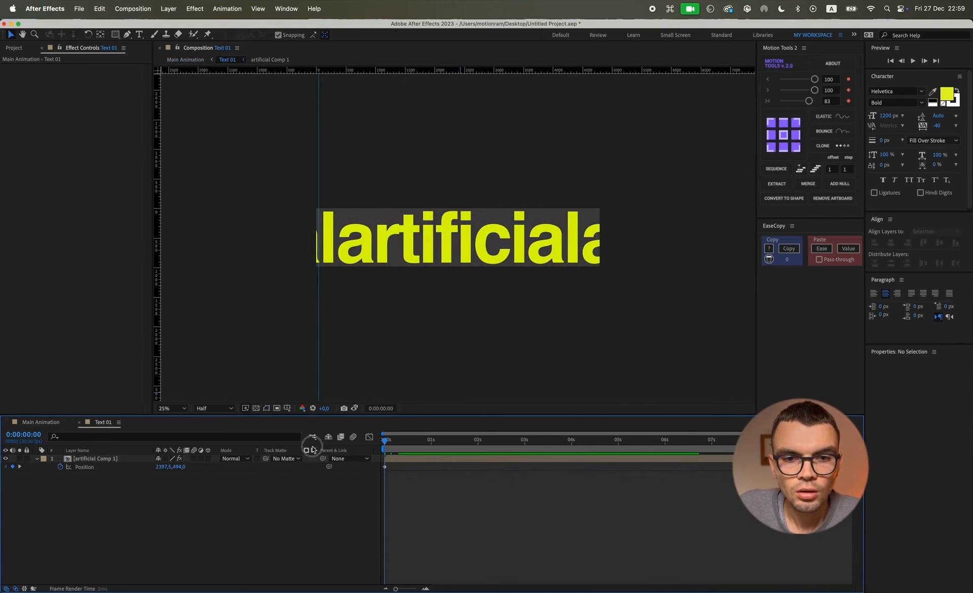
click(428, 459)
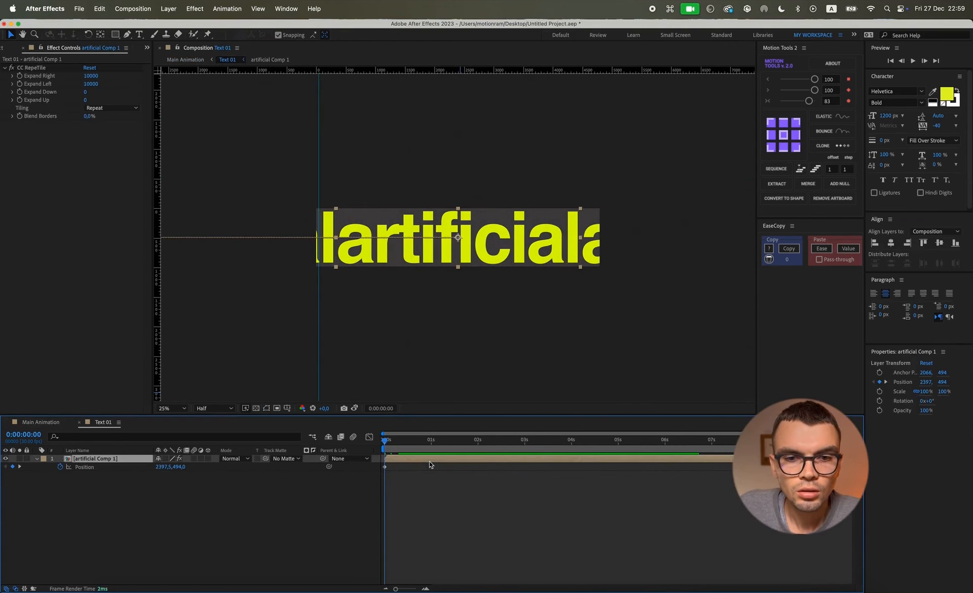
drag(722, 440, 878, 444)
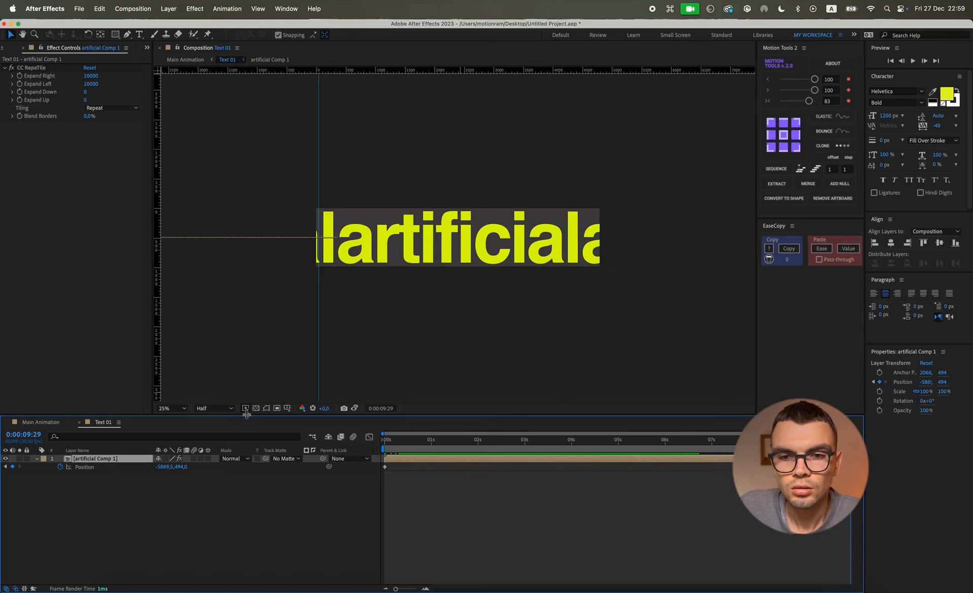
click(355, 408)
drag(387, 445, 328, 446)
click(342, 408)
drag(674, 443, 970, 446)
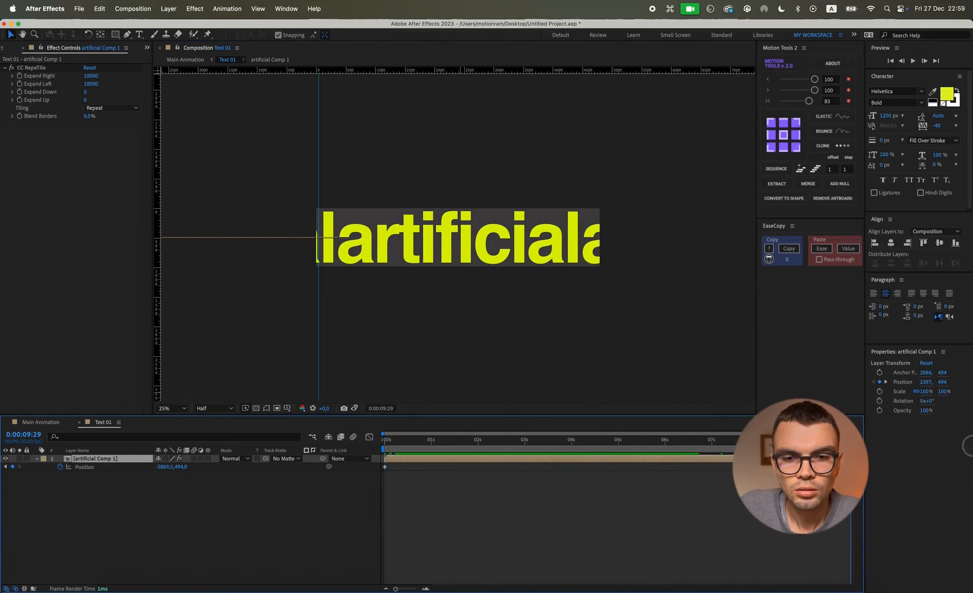
click(354, 408)
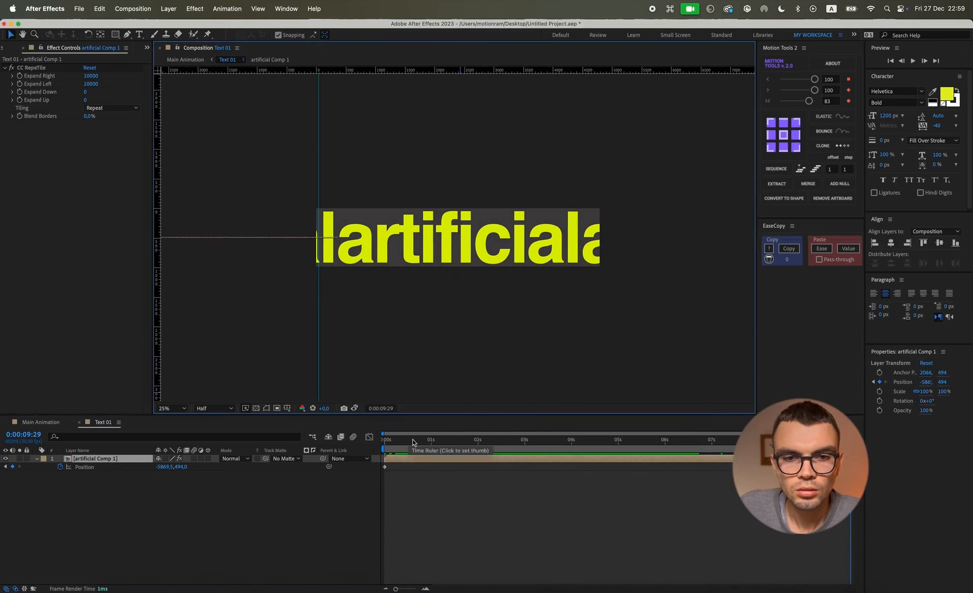
drag(418, 444, 299, 442)
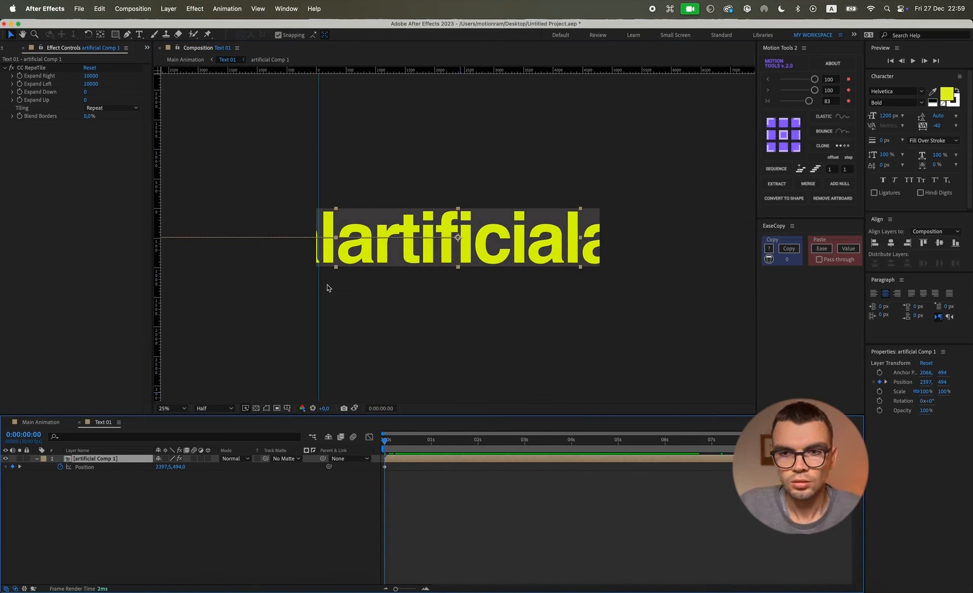
Shift the artificial layer in Text 01 so the word starts at the composition's edge, setting the first Position keyframe's X to 2074.5
click(891, 244)
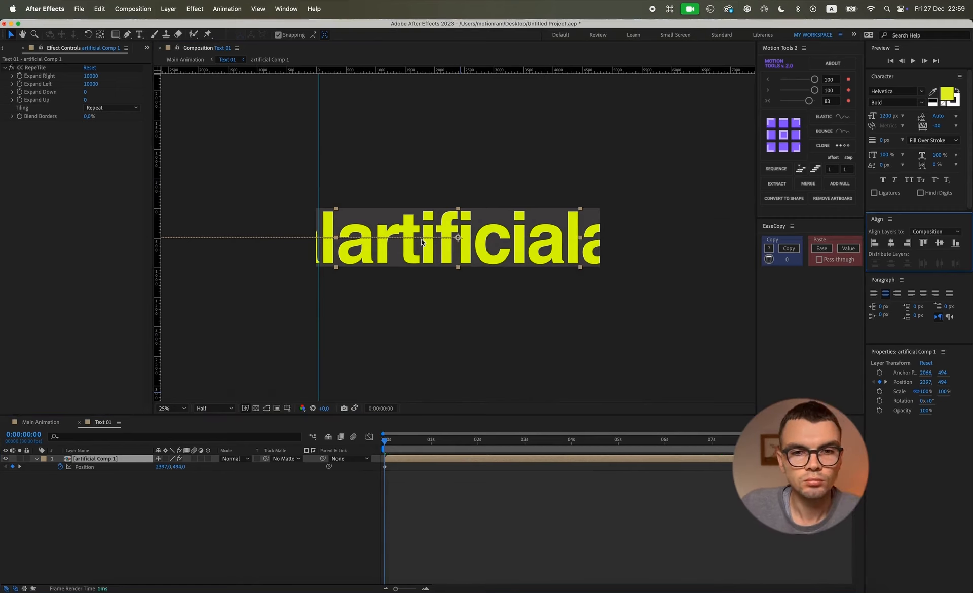
drag(457, 240, 442, 241)
key(shift+/)
drag(158, 467, 5, 492)
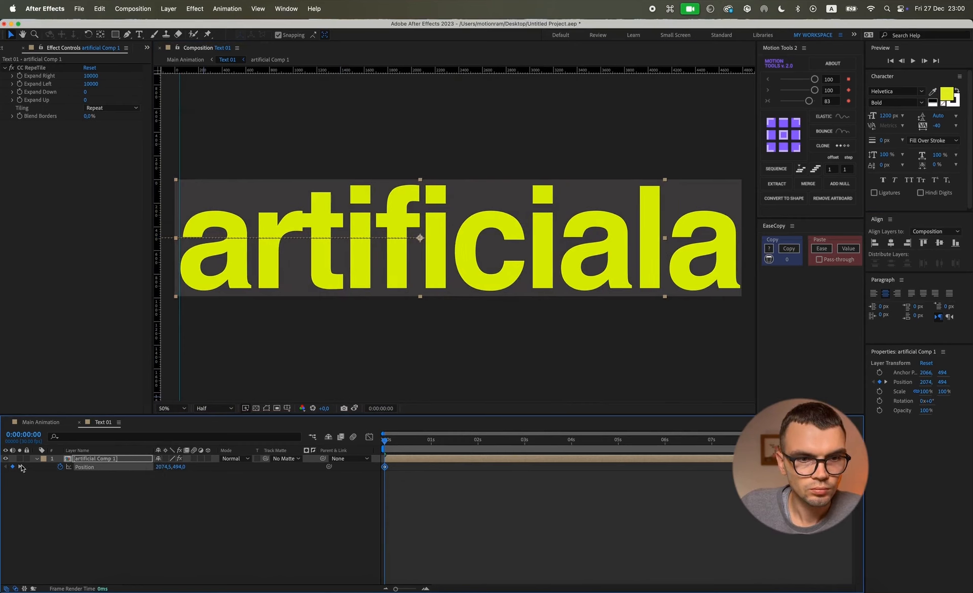
Set the last Position keyframe's X to -6205.5 so it resembles the first frame, and preview the loop point
click(21, 466)
drag(156, 467, 87, 467)
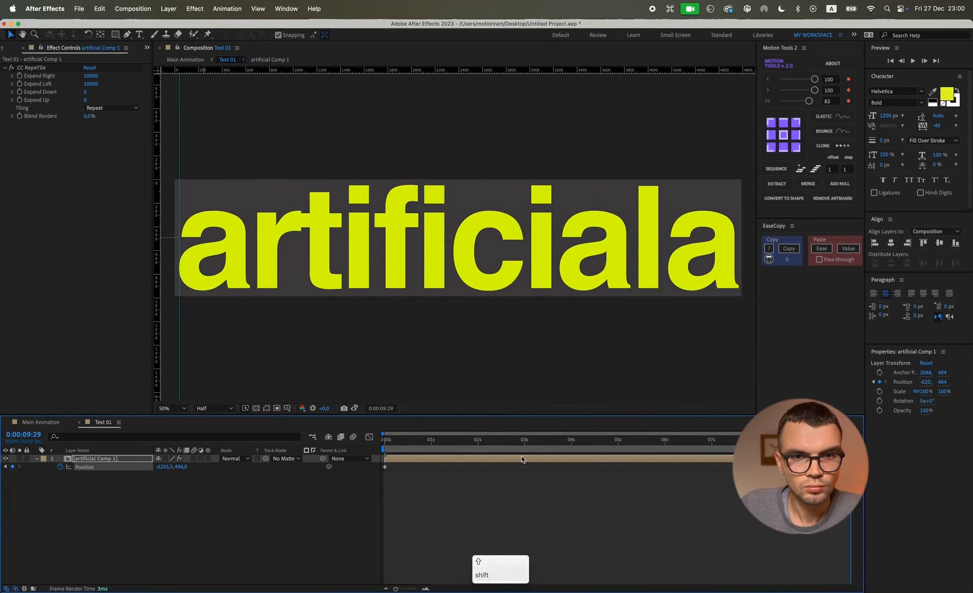
key(space)
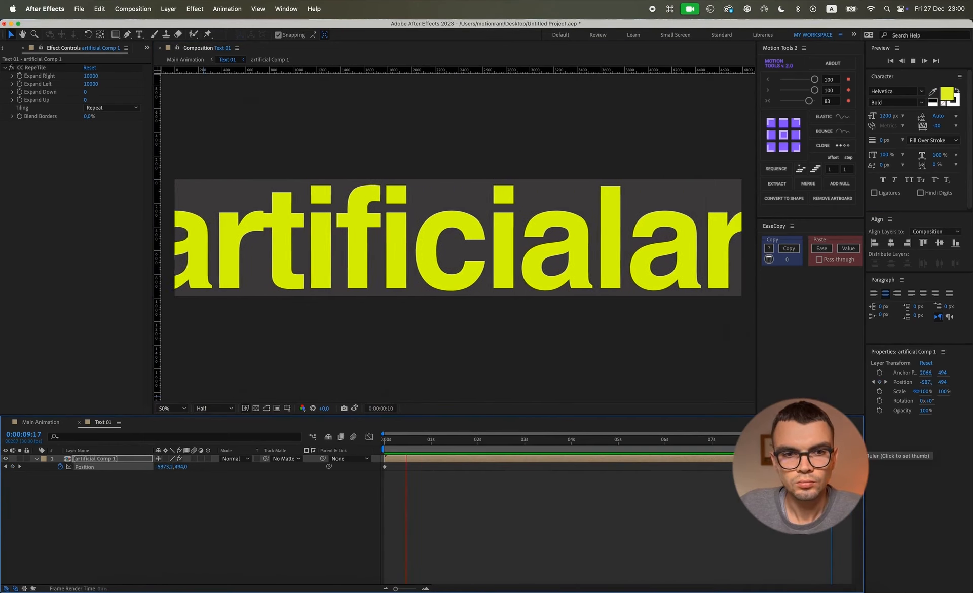
key(space)
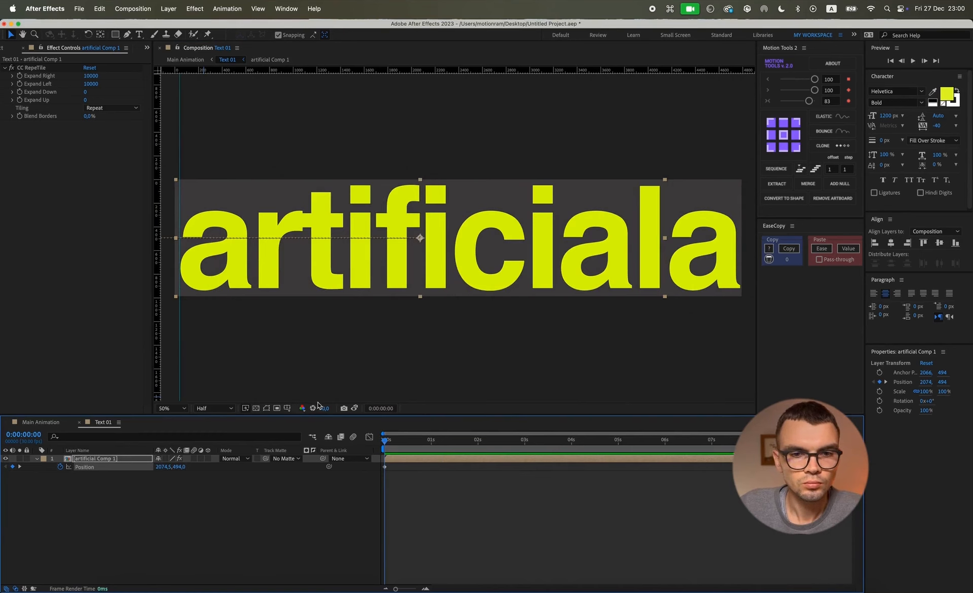
Snapshot the first frame, match the last Position keyframe to it with X at -6198.5, and replay the loop
click(342, 411)
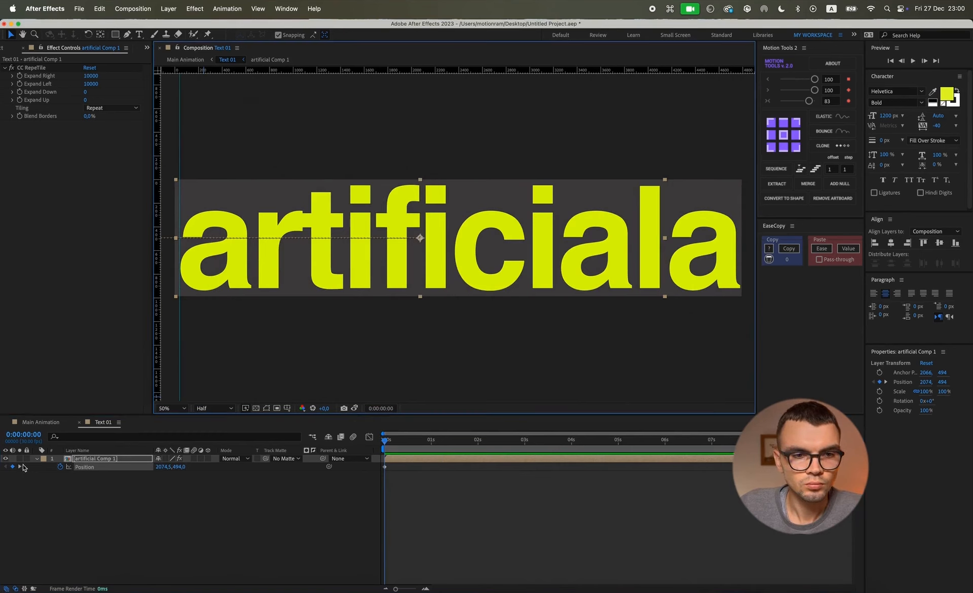
click(21, 466)
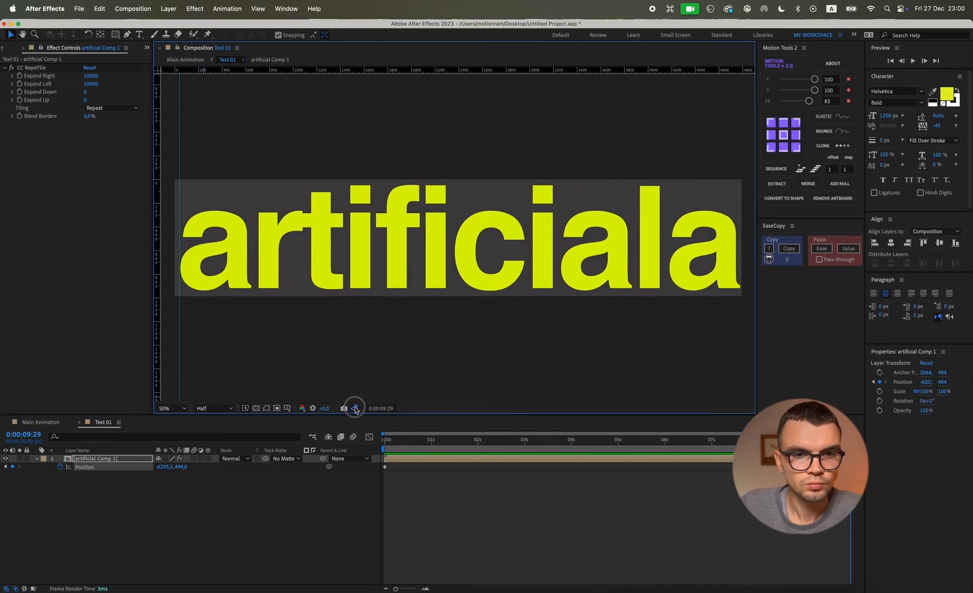
click(355, 408)
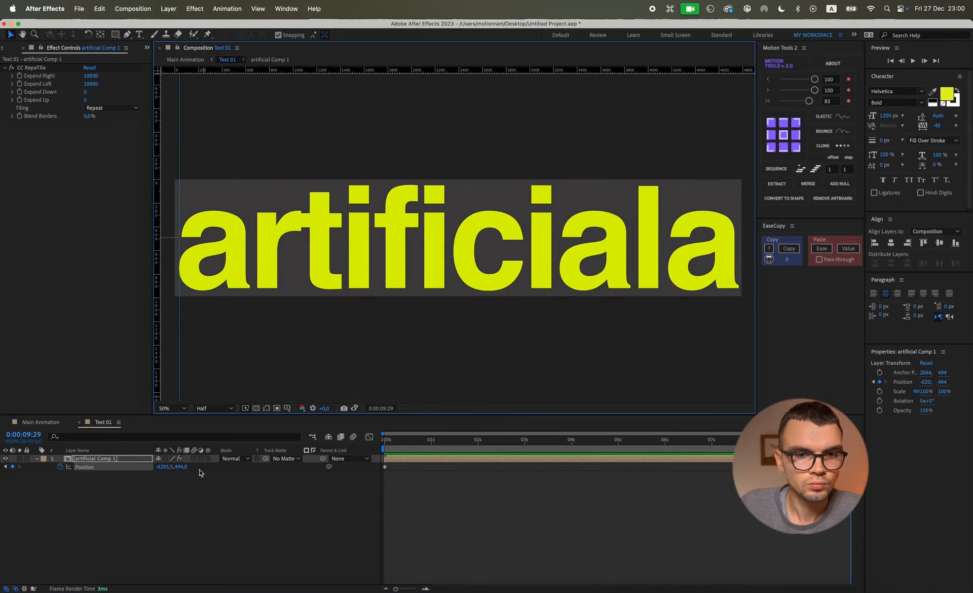
drag(162, 466, 166, 466)
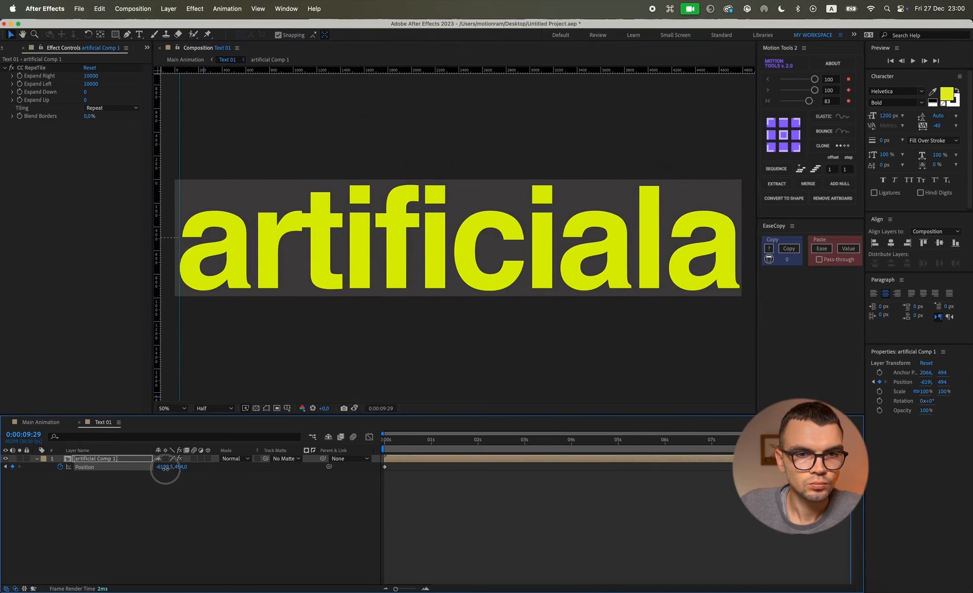
click(355, 408)
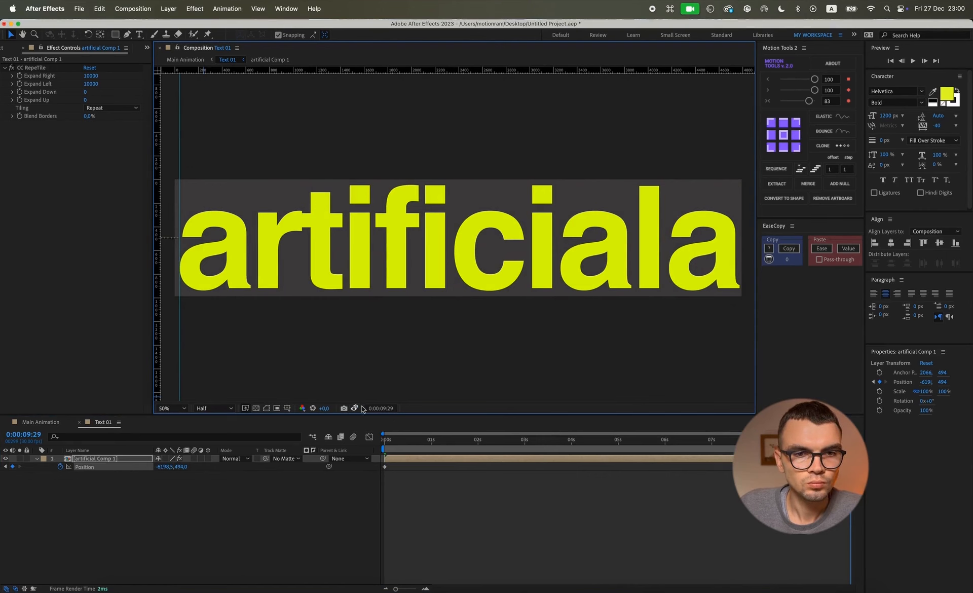
click(210, 441)
key(space)
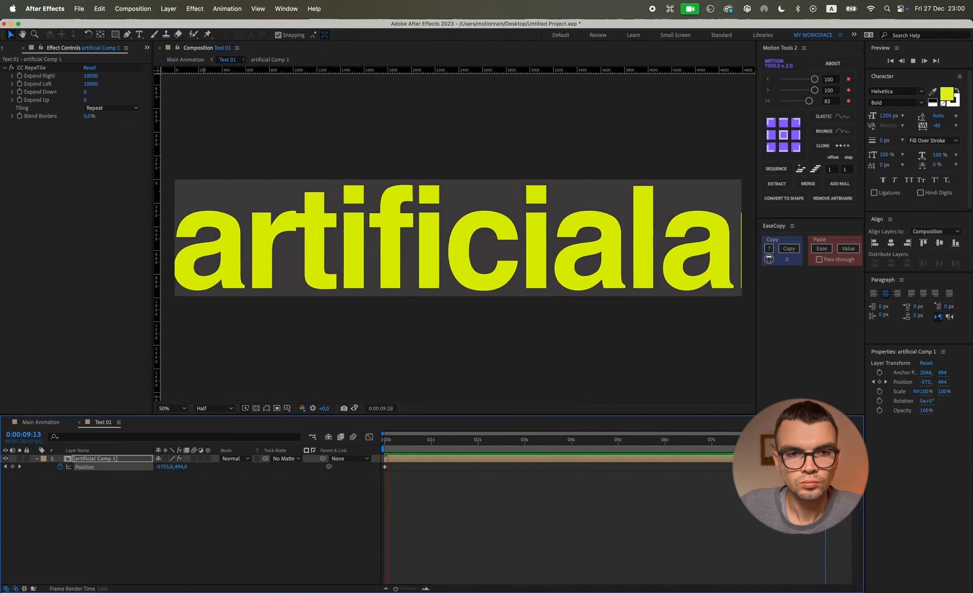
Play Main Animation from the first frame to check the looping text on the cubes
click(79, 422)
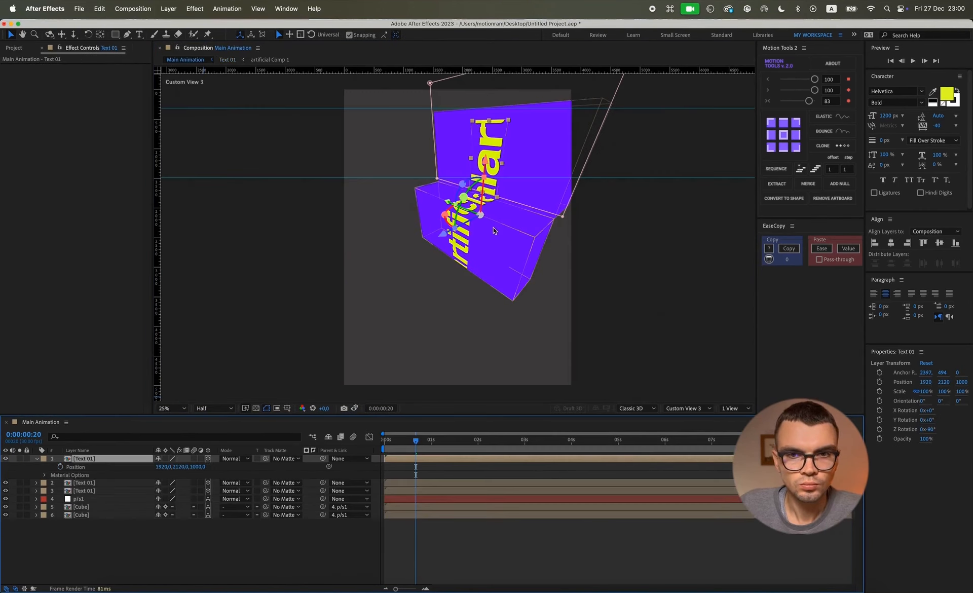
click(337, 521)
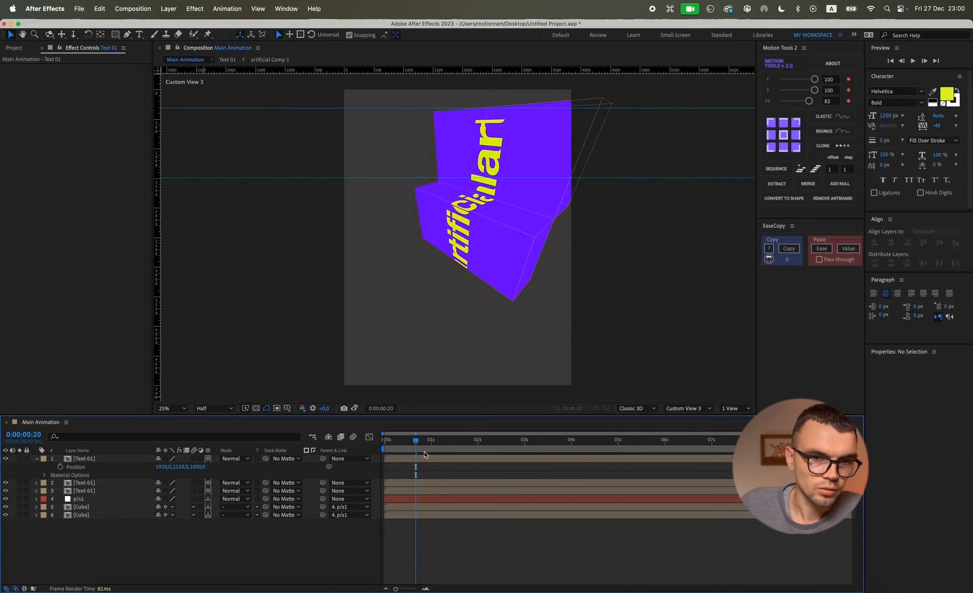
drag(419, 441, 348, 442)
key(space)
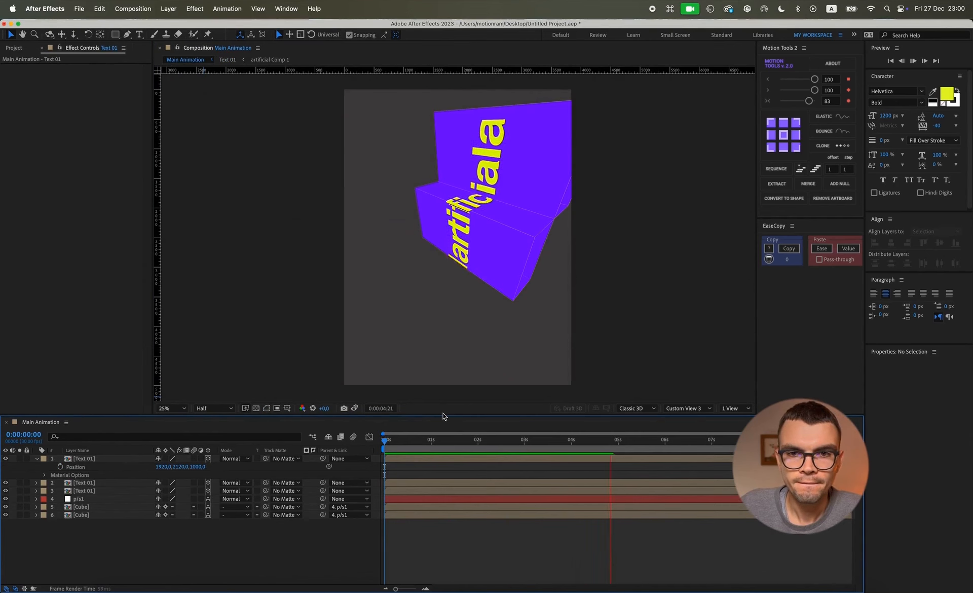
key(space)
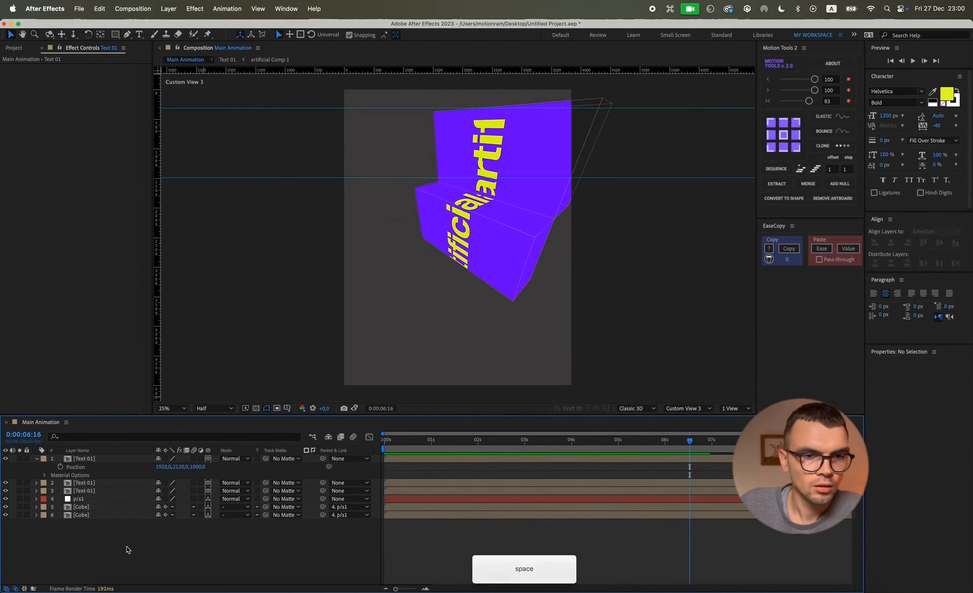
Collapse the open layer properties in Main Animation and leave all layers deselected
key(u)
click(90, 475)
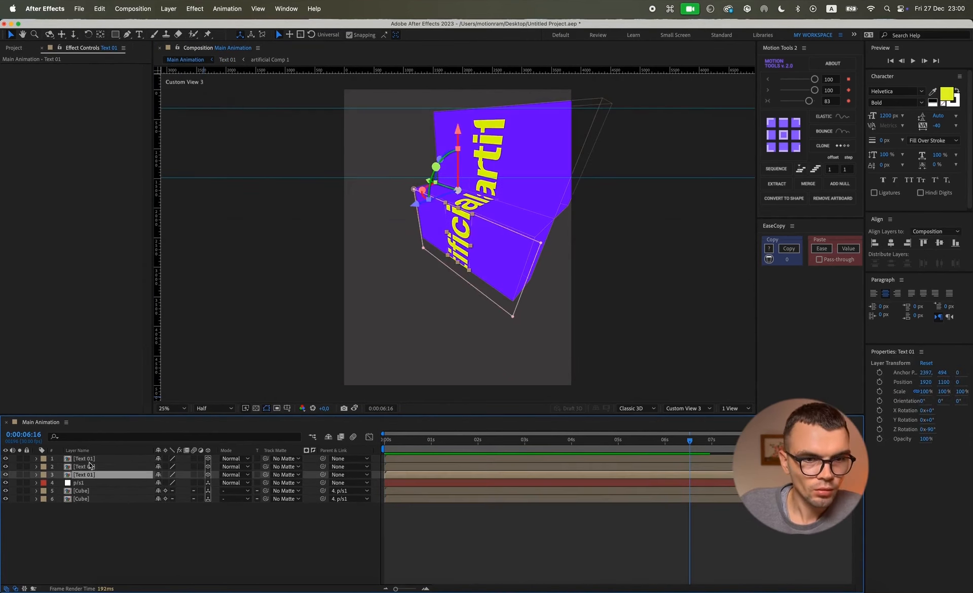
shift+click(92, 459)
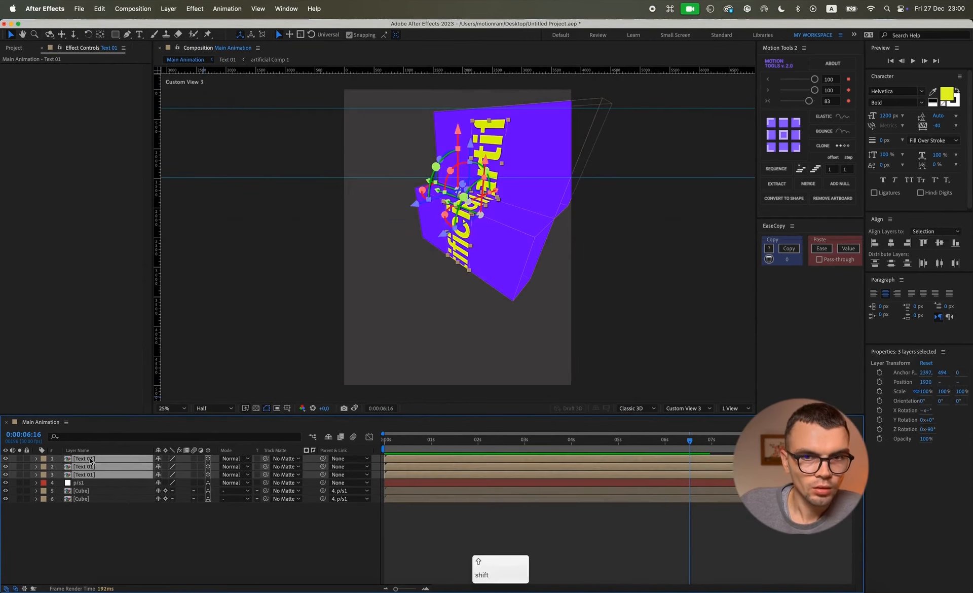
click(235, 537)
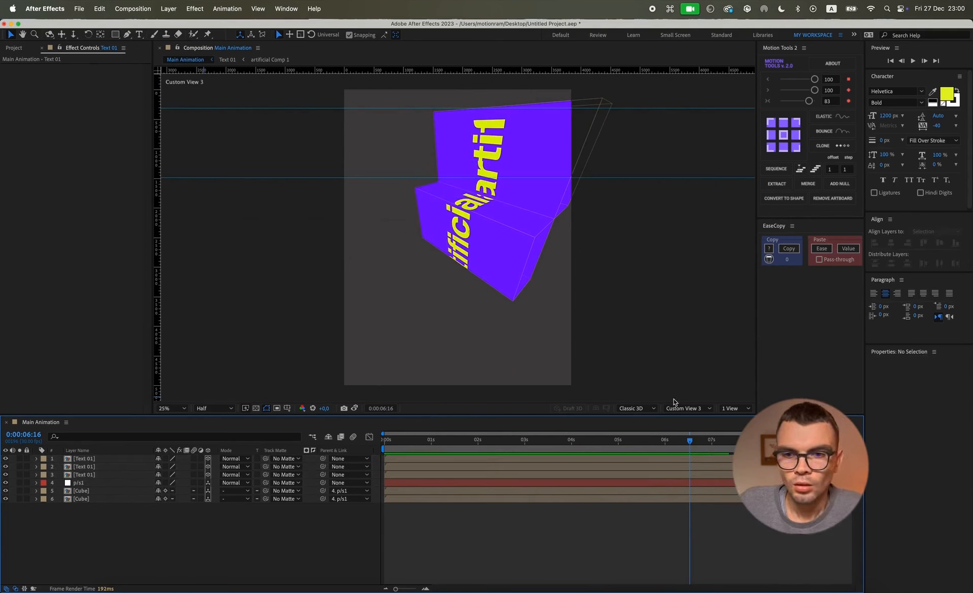
Duplicate the upper Cube layer and place the copy beside the lower cube at position 3990, -10, 500, using the Front view for alignment
click(93, 490)
key(super+d)
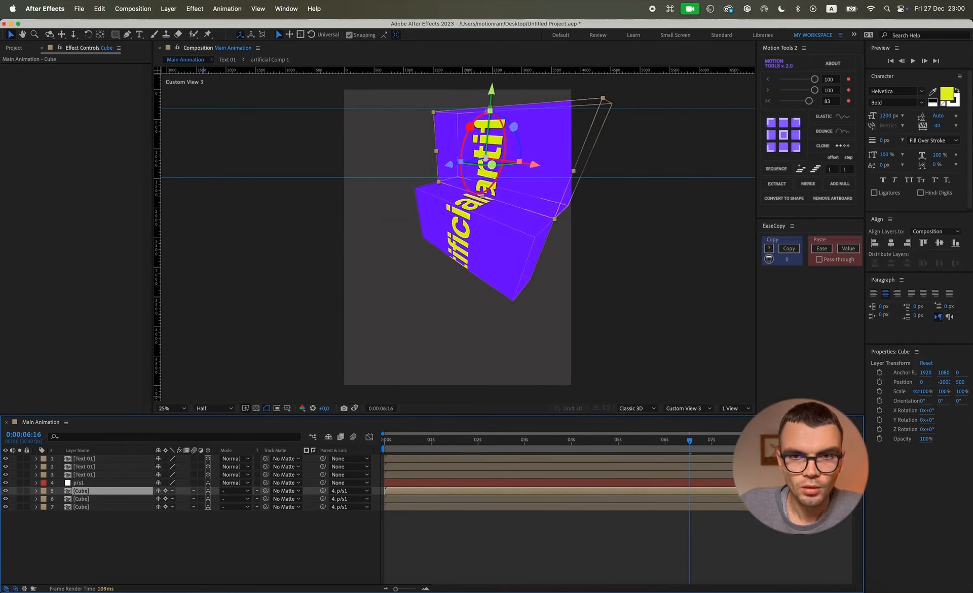
drag(490, 95, 480, 178)
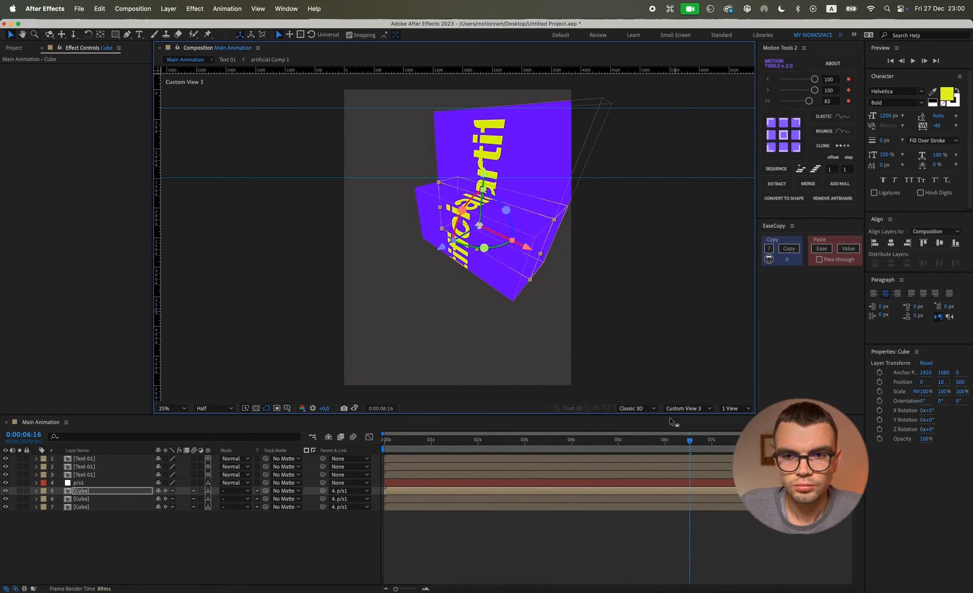
click(689, 409)
click(687, 443)
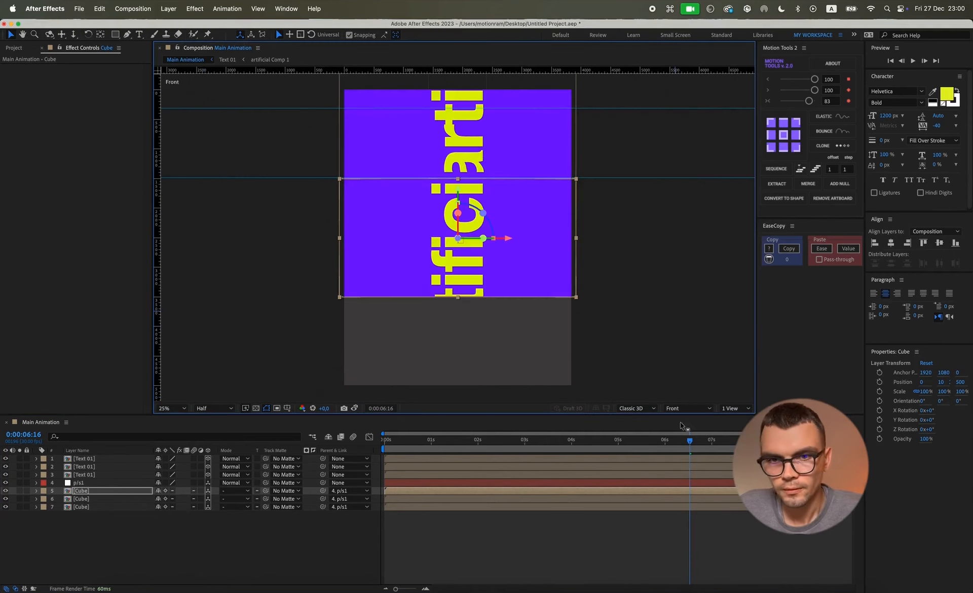
mouse_move(457, 195)
mouse_down()
mouse_move(459, 215)
mouse_move(457, 193)
mouse_up()
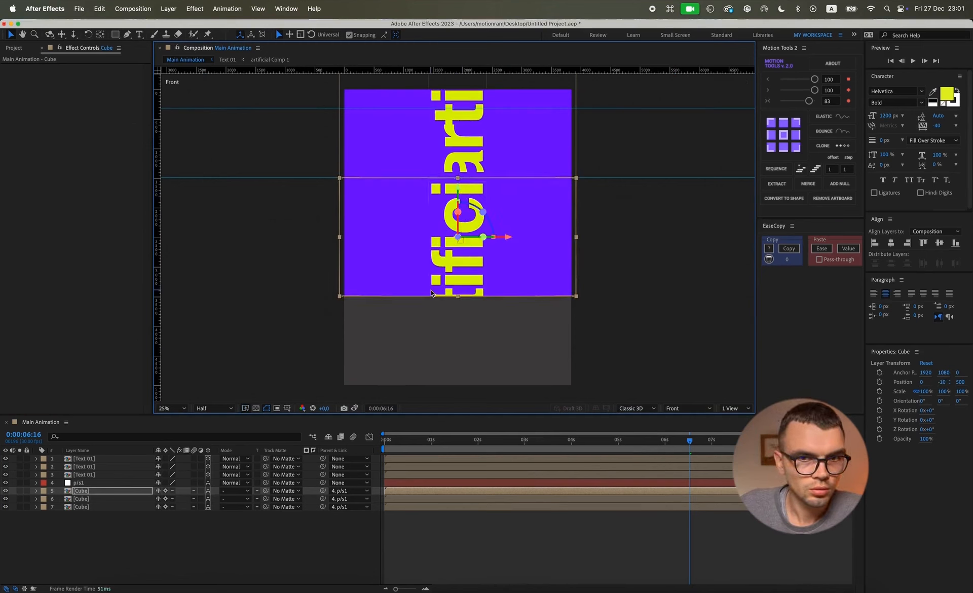
drag(507, 237, 743, 239)
Set the duplicated cube's X Rotation to 90° and view it in Custom View 3 with the layer properties collapsed
key(r)
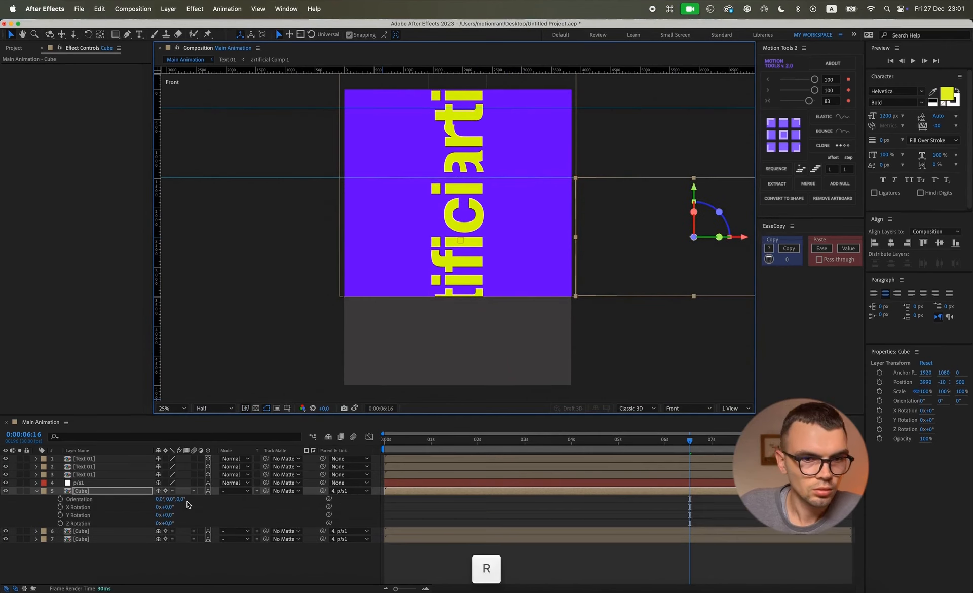
drag(168, 506, 213, 507)
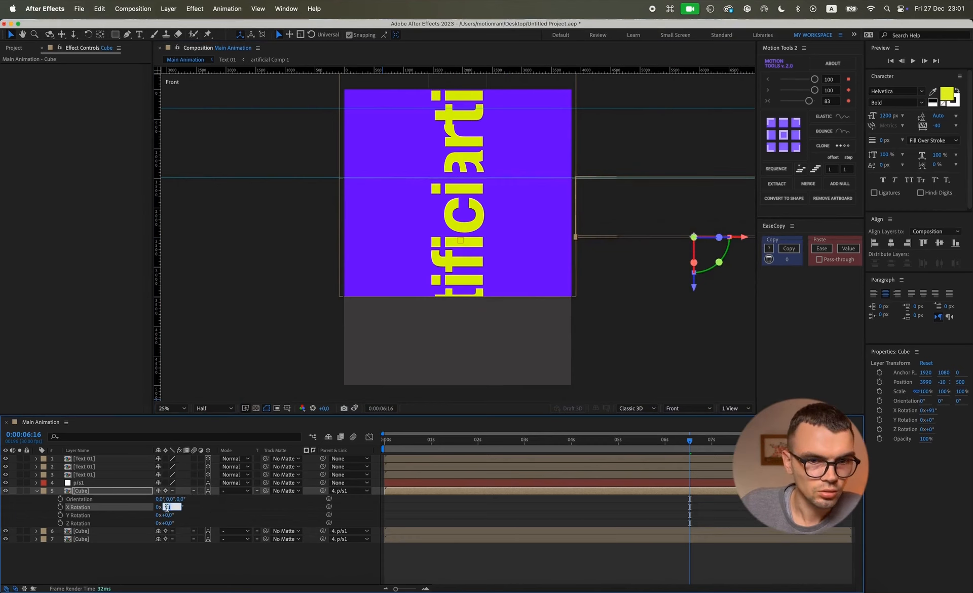
text(90)
key(Return)
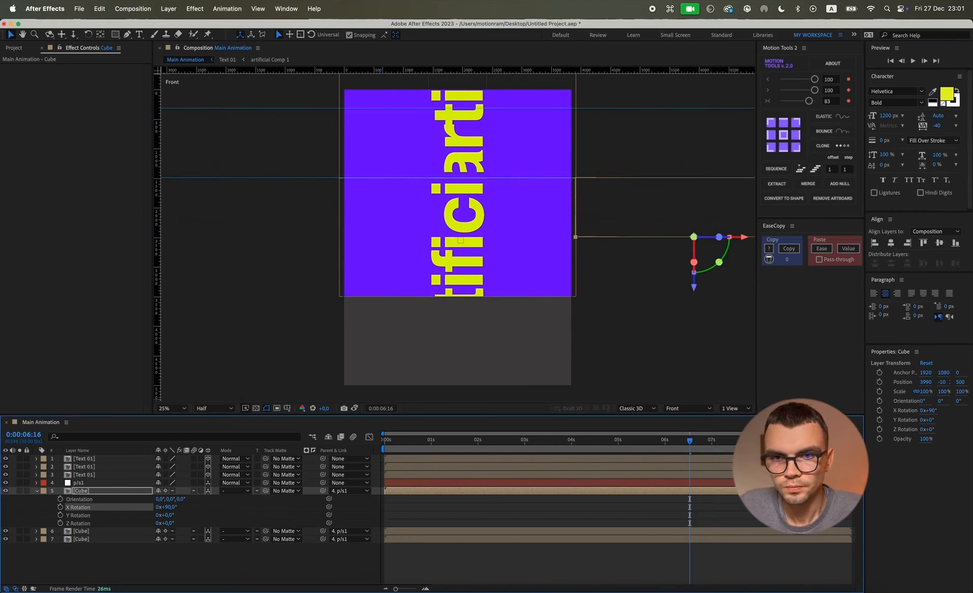
click(683, 407)
click(684, 531)
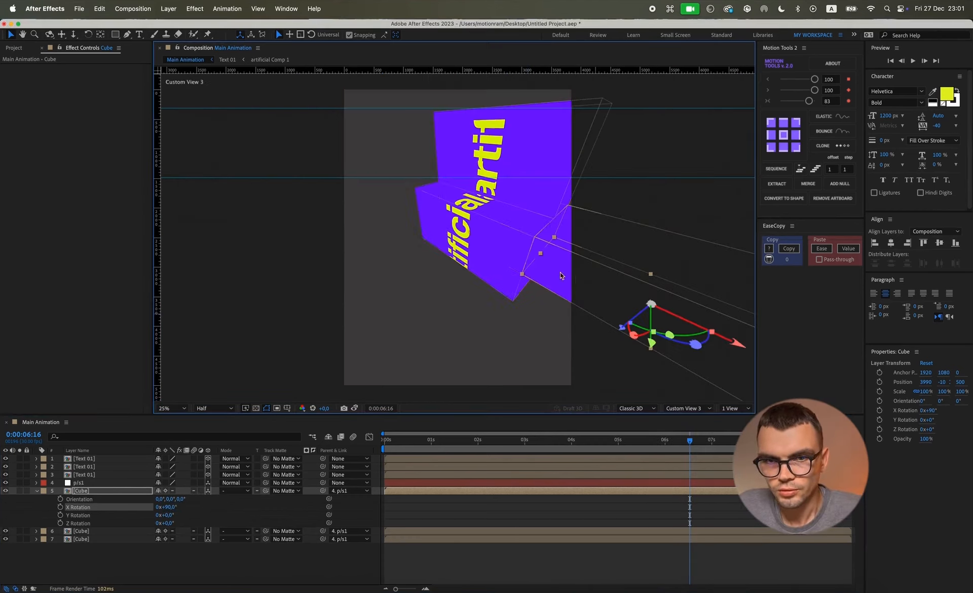
click(554, 573)
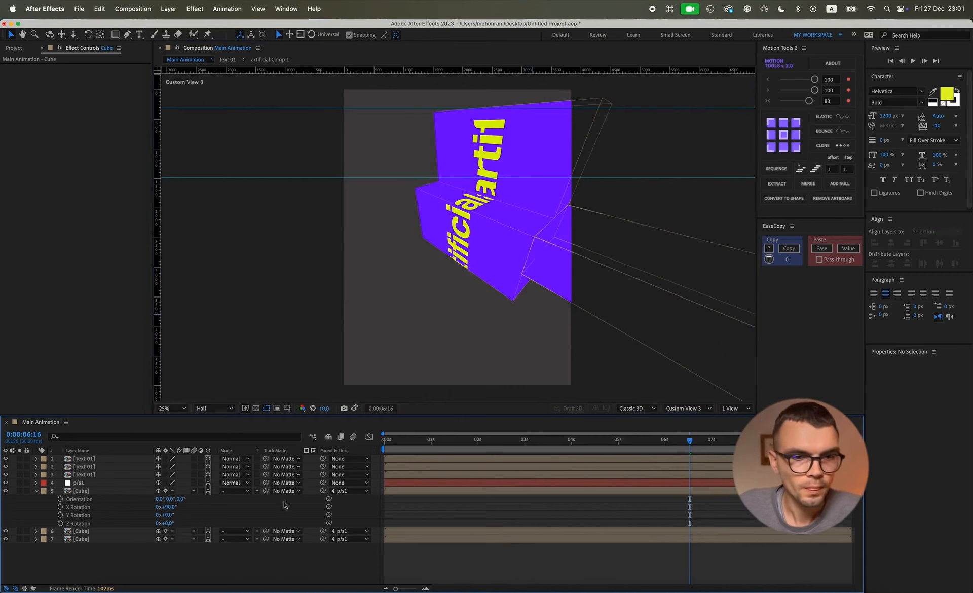
key(u)
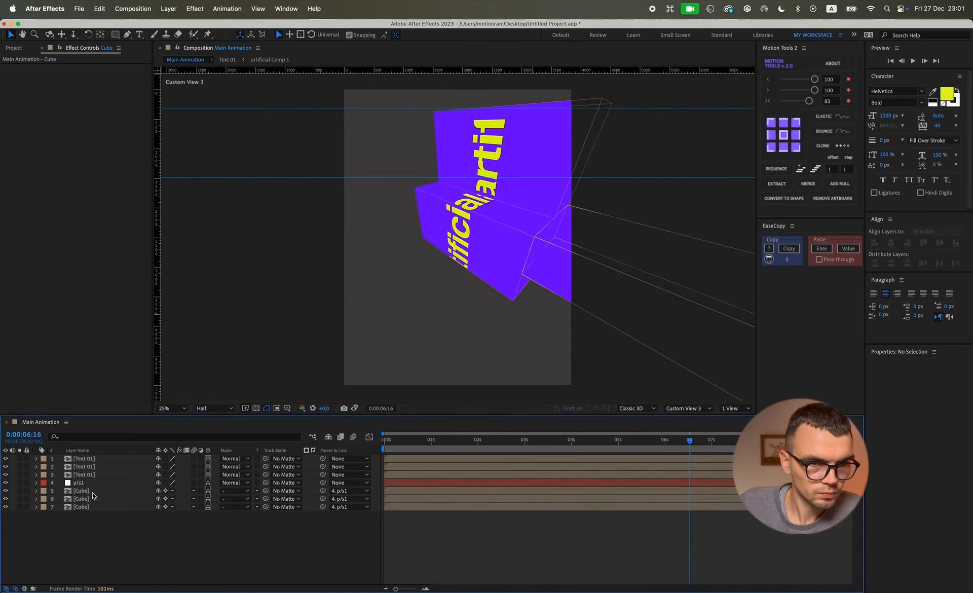
Parent the three Text 01 layers to the p/s1 null
click(86, 483)
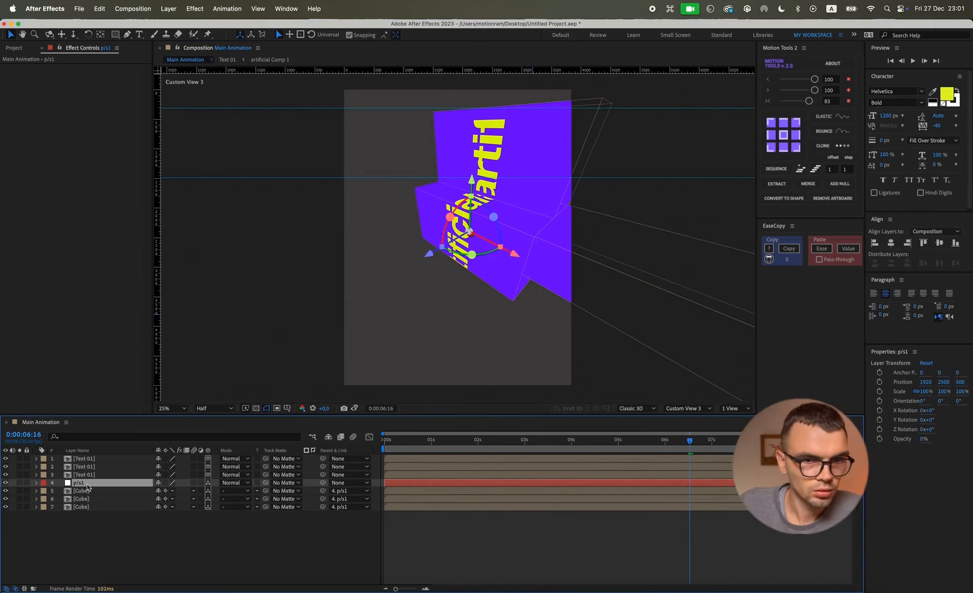
click(87, 474)
shift+click(92, 459)
drag(322, 458, 77, 483)
Set the p/s1 null's X position to 1036, keeping Y at 2500
key(p)
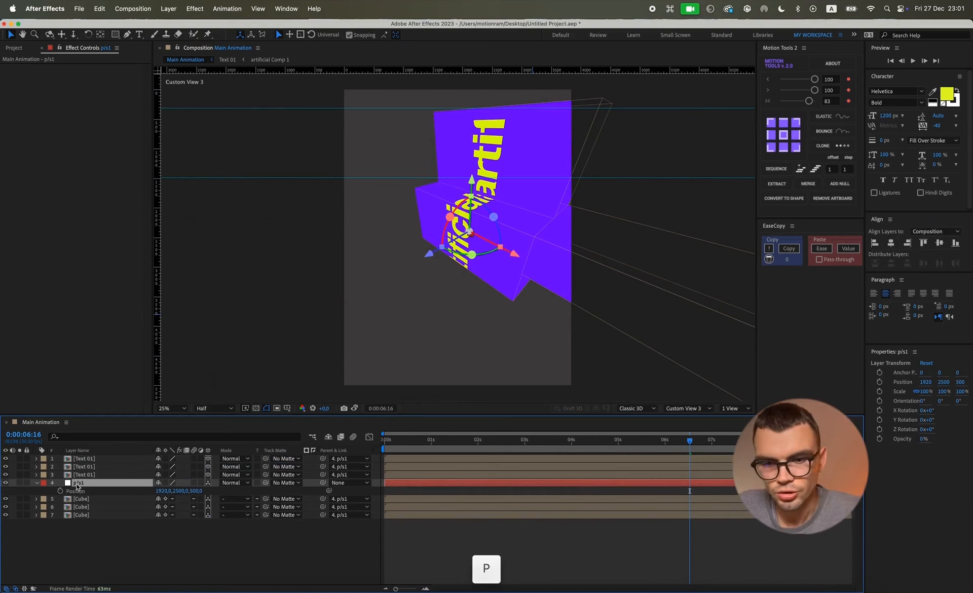
drag(161, 490, 5, 490)
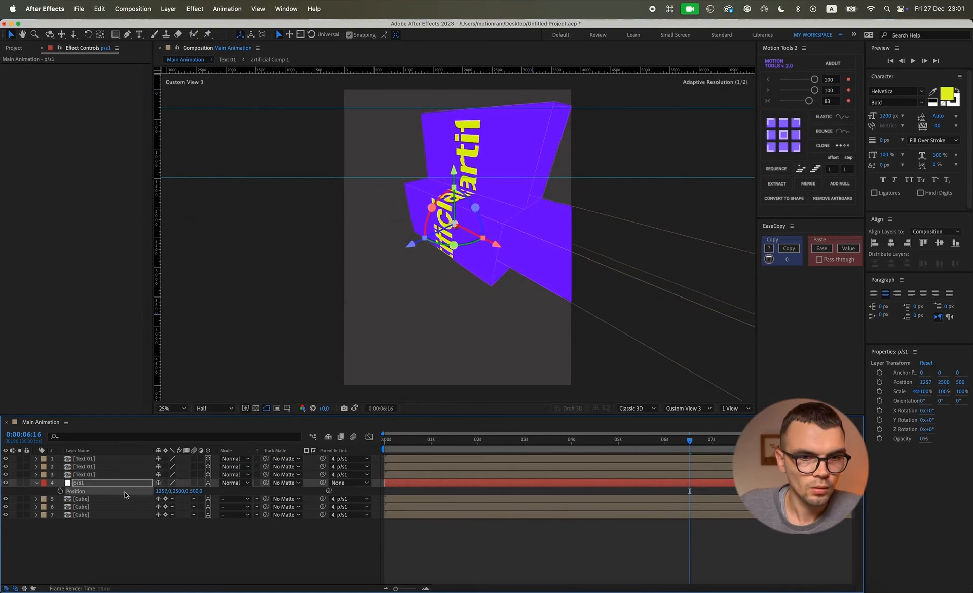
drag(179, 491, 354, 497)
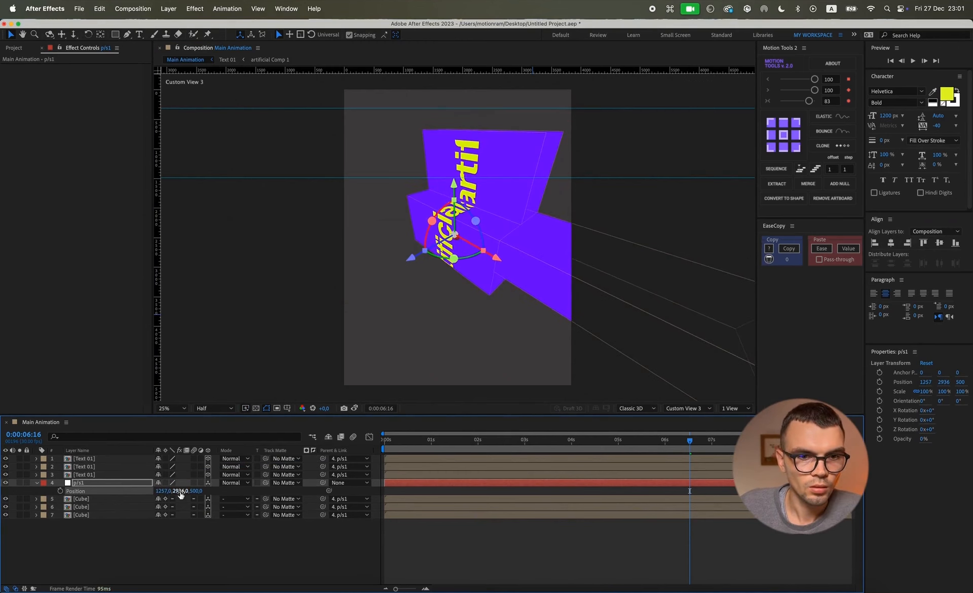
key(super+z)
drag(164, 491, 51, 485)
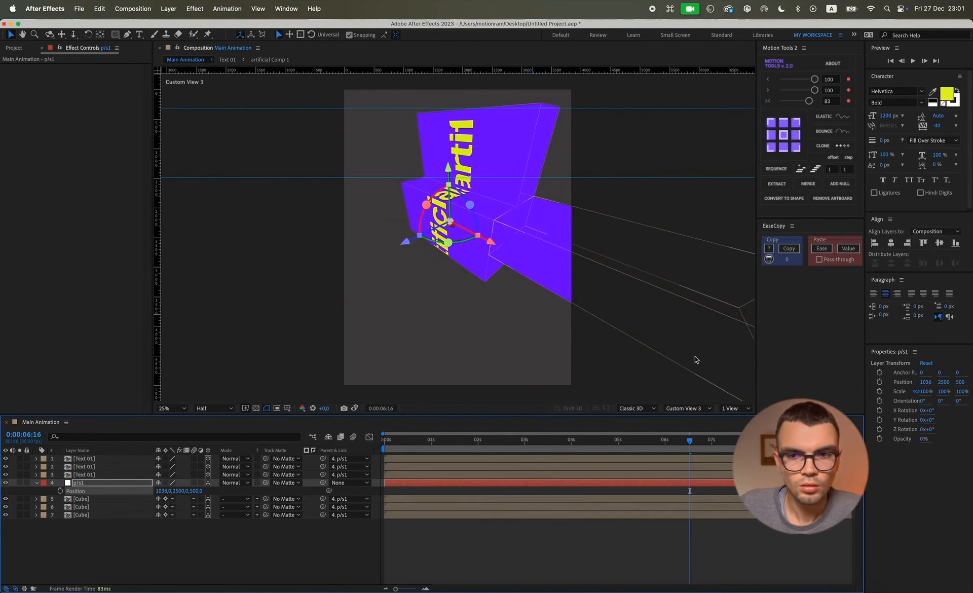
Switch to the active camera view and rotate the p/s1 null to 41° X Rotation and 28° Y Rotation
click(699, 408)
click(695, 421)
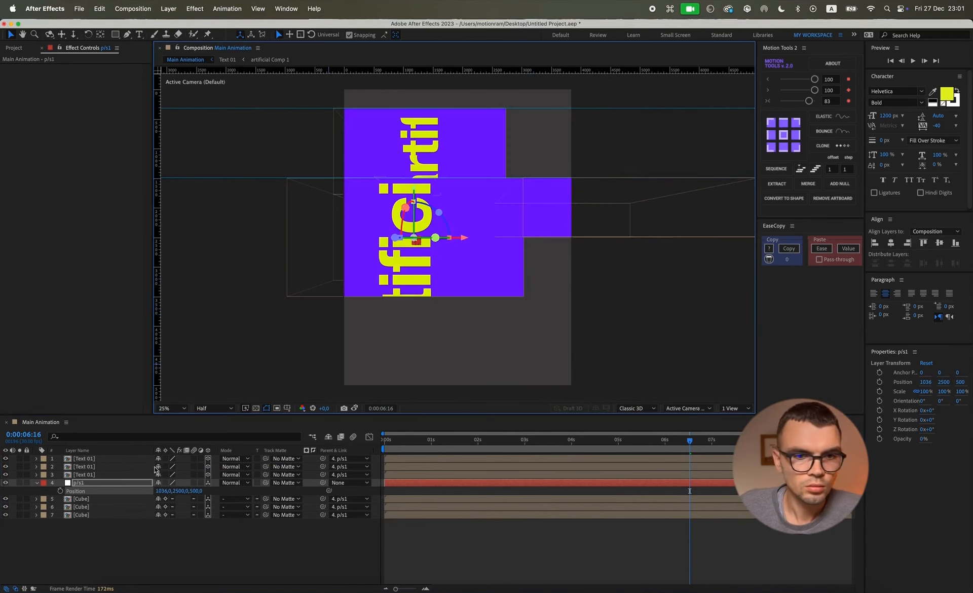
key(r)
drag(166, 499, 191, 498)
key(super+z)
key(super+z)
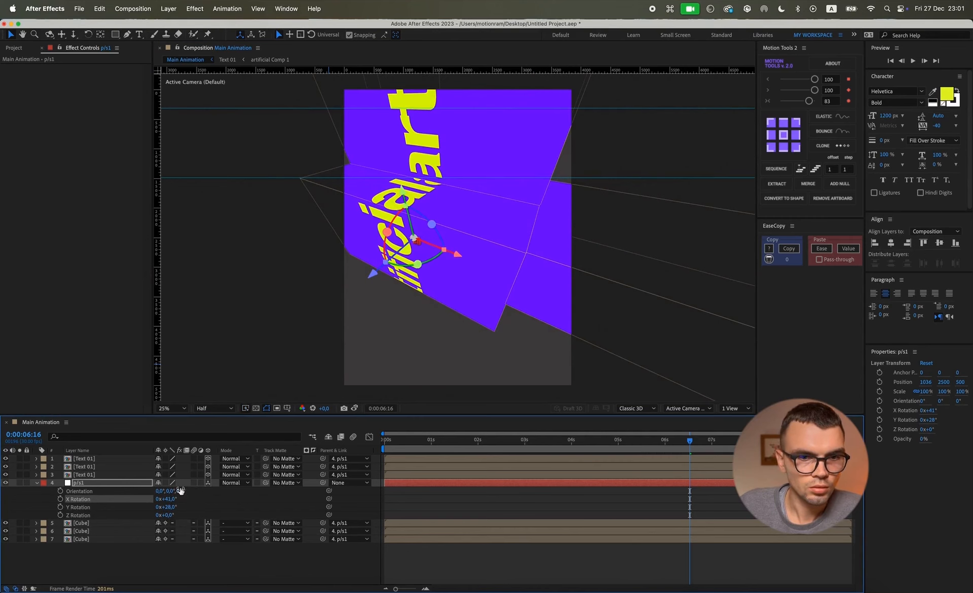
Move the p/s1 null to about 873.7, 3102, 619.1 and set its X Rotation to 29°
key(p)
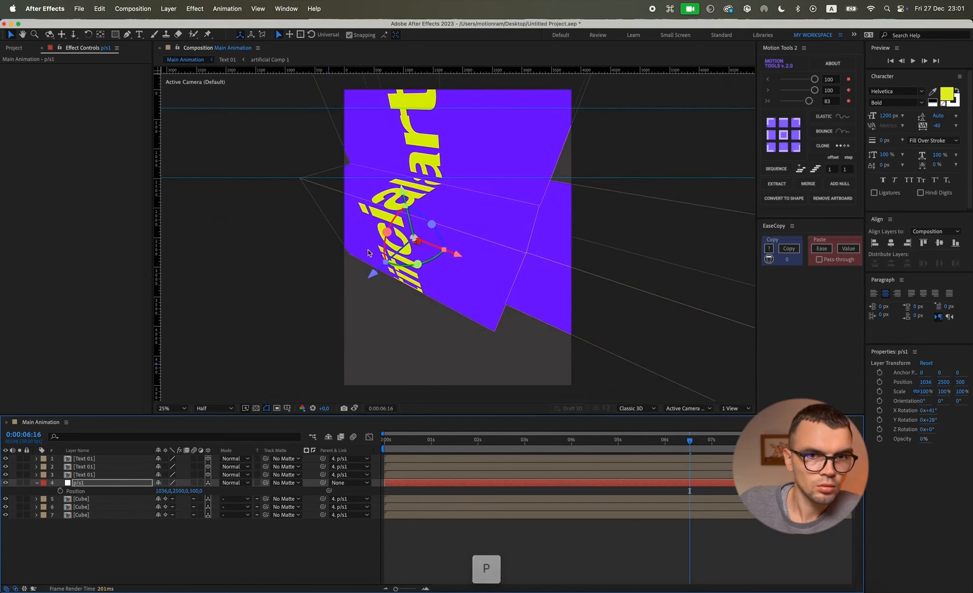
mouse_move(414, 237)
mouse_down()
mouse_move(430, 235)
mouse_move(413, 221)
mouse_up()
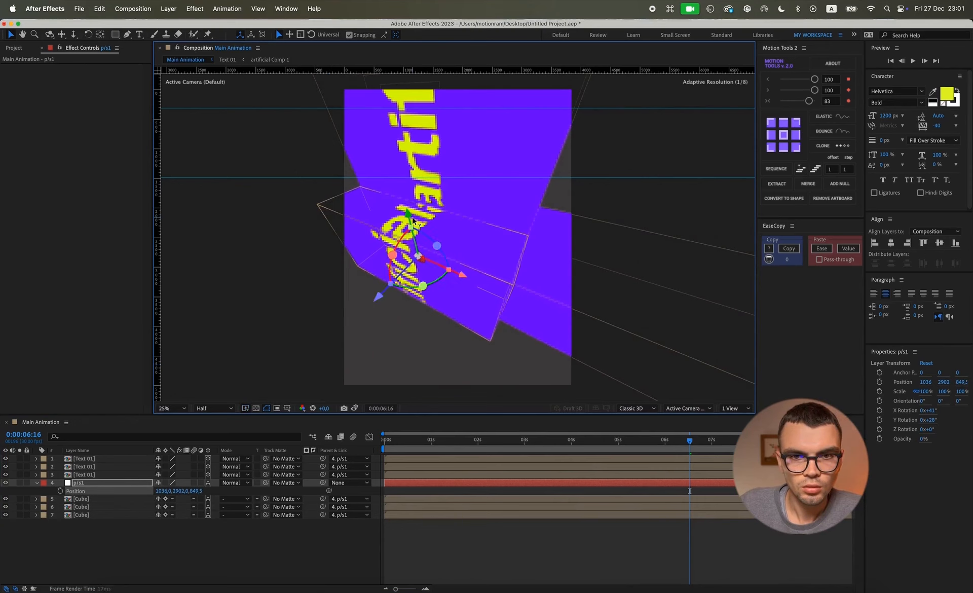
drag(394, 301, 337, 287)
key(r)
drag(170, 498, 166, 499)
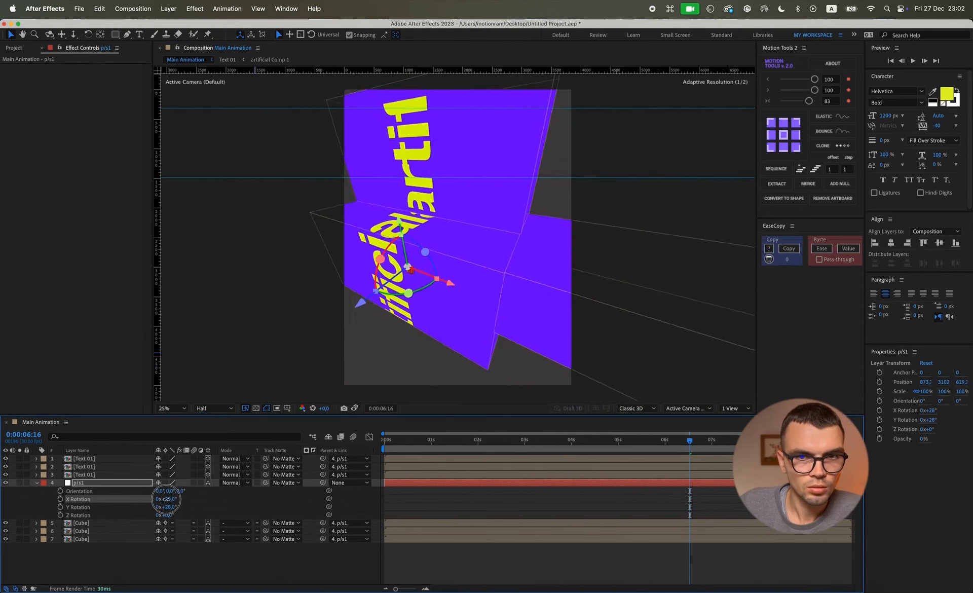
Fine-tune the p/s1 null's position to about 802.5, 3033.5, 377.4
key(p)
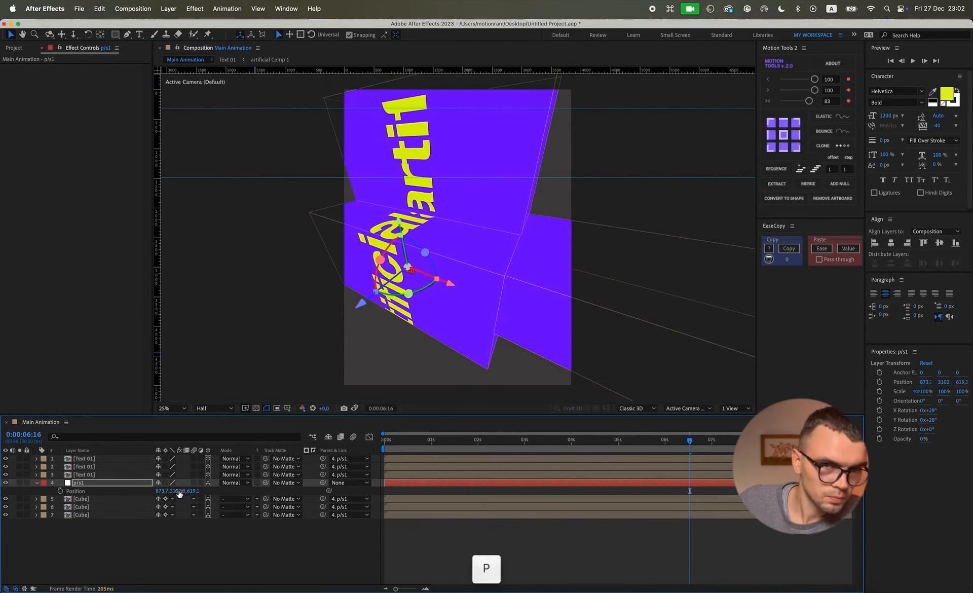
drag(189, 490, 21, 495)
drag(160, 494, 261, 495)
click(455, 289)
mouse_move(454, 289)
mouse_down()
mouse_move(464, 289)
mouse_move(439, 293)
mouse_up()
click(224, 547)
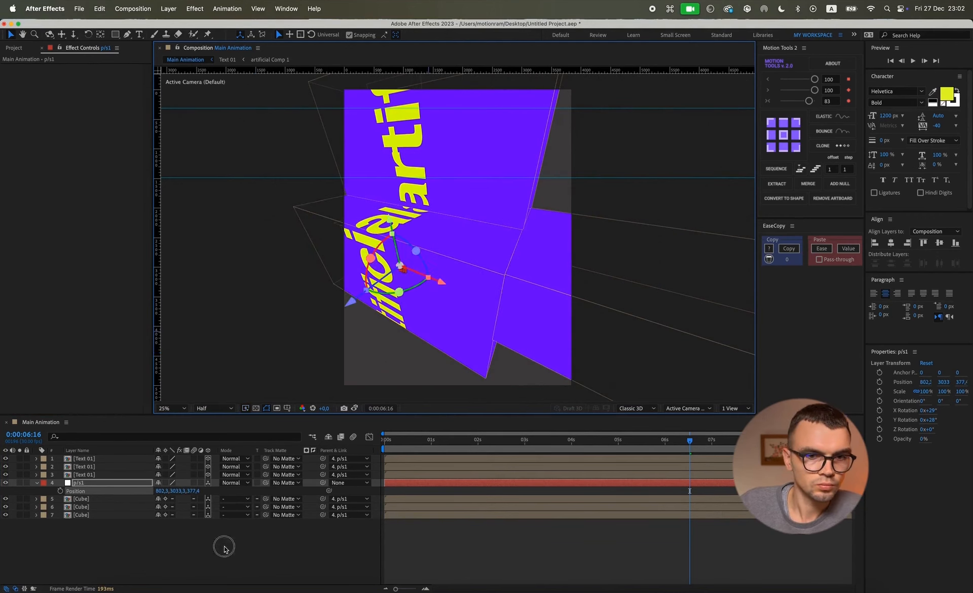
Duplicate the upper cube at Y -2000 and slide the copy along its X axis to about 3750
click(82, 499)
click(510, 151)
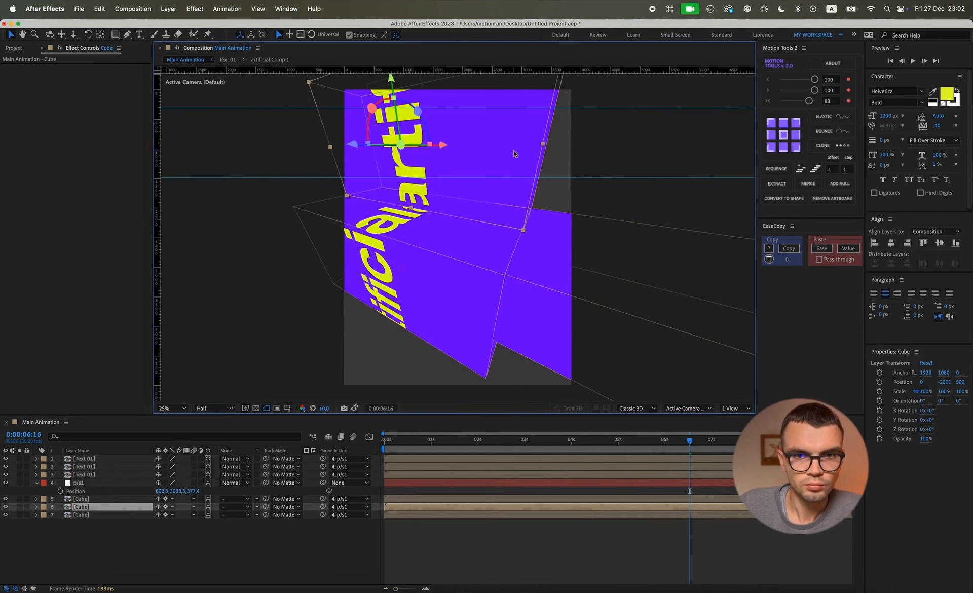
key(super+d)
drag(441, 144, 970, 183)
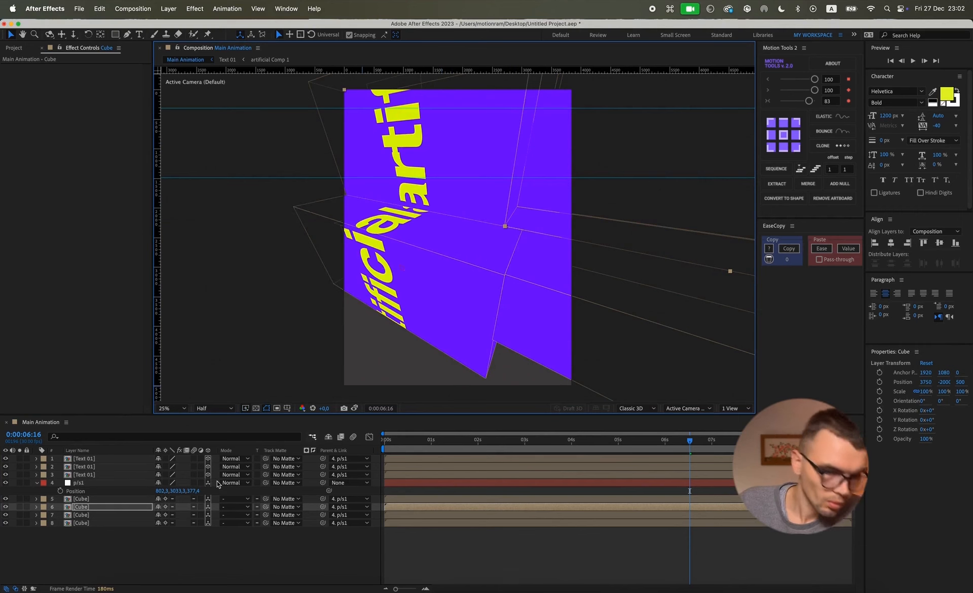
Set the duplicated cube's X position to 3989 and Z position to 1560, and collapse the layer properties
key(p)
drag(161, 515, 273, 516)
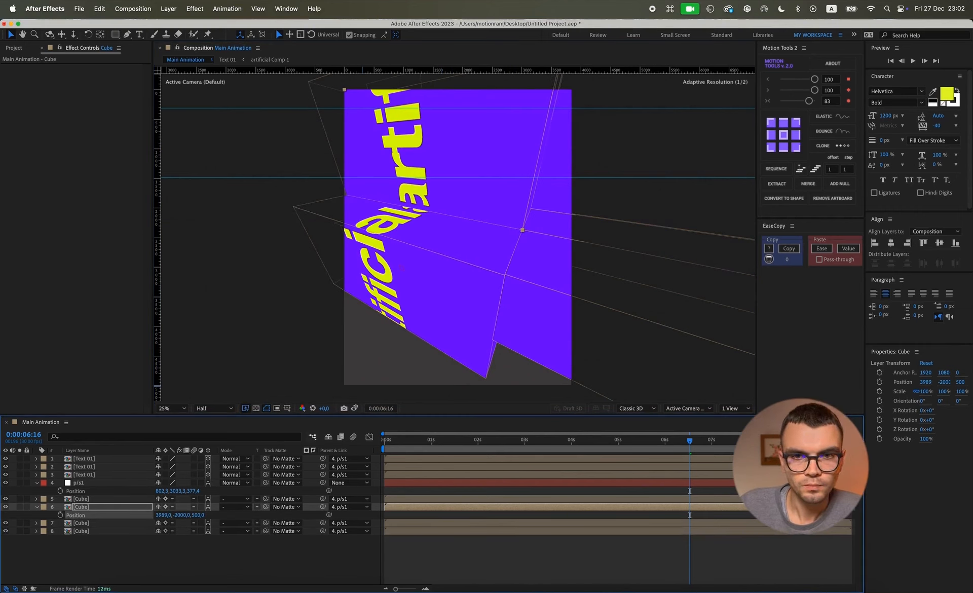
key(super+z)
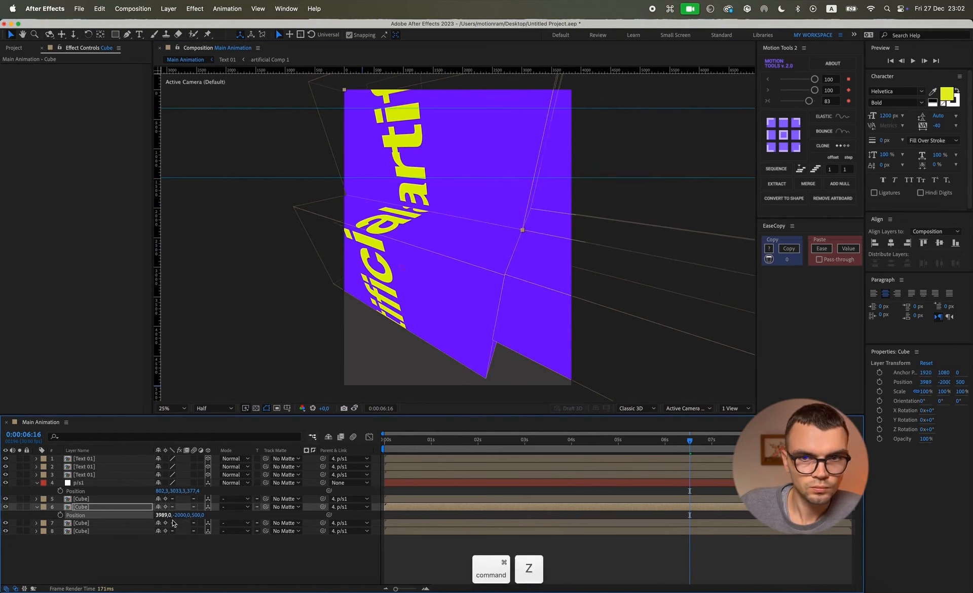
drag(196, 514, 248, 515)
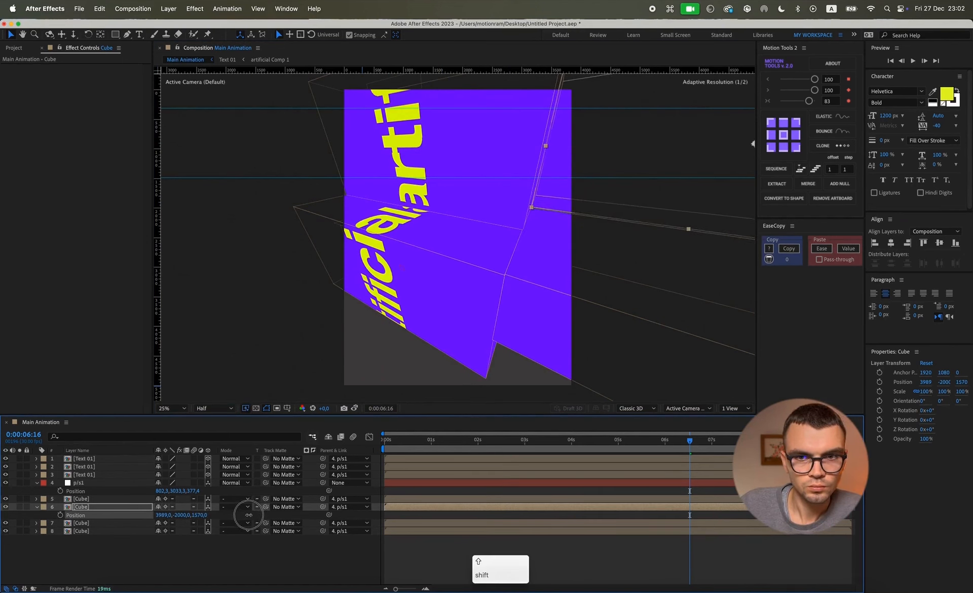
click(254, 549)
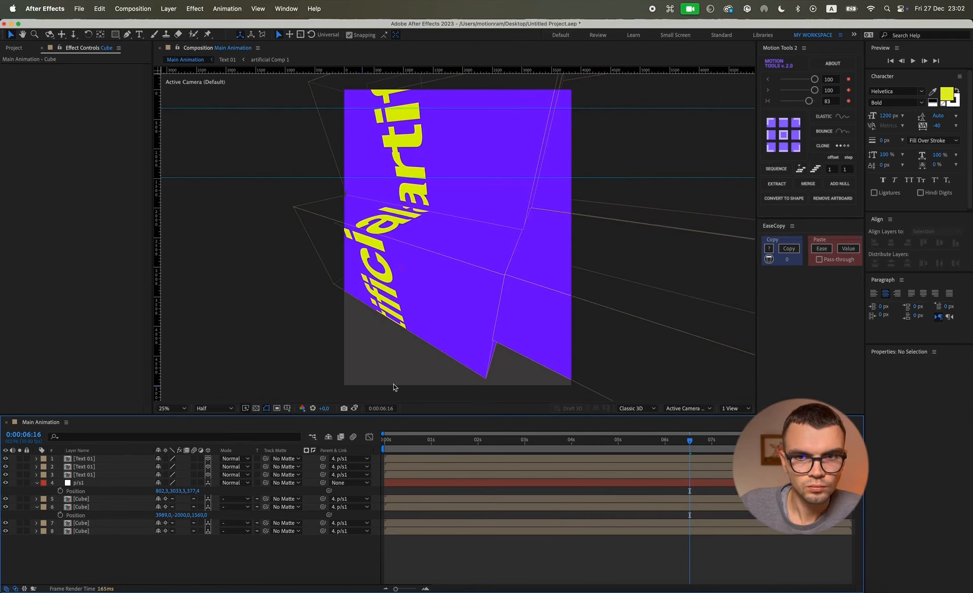
key(period)
key(period)
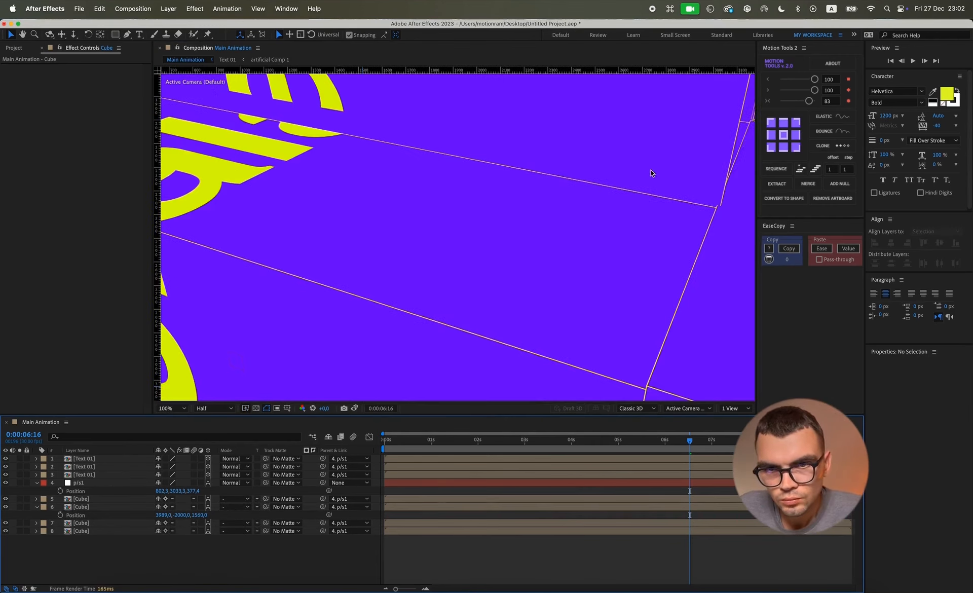
key(comma)
key(comma)
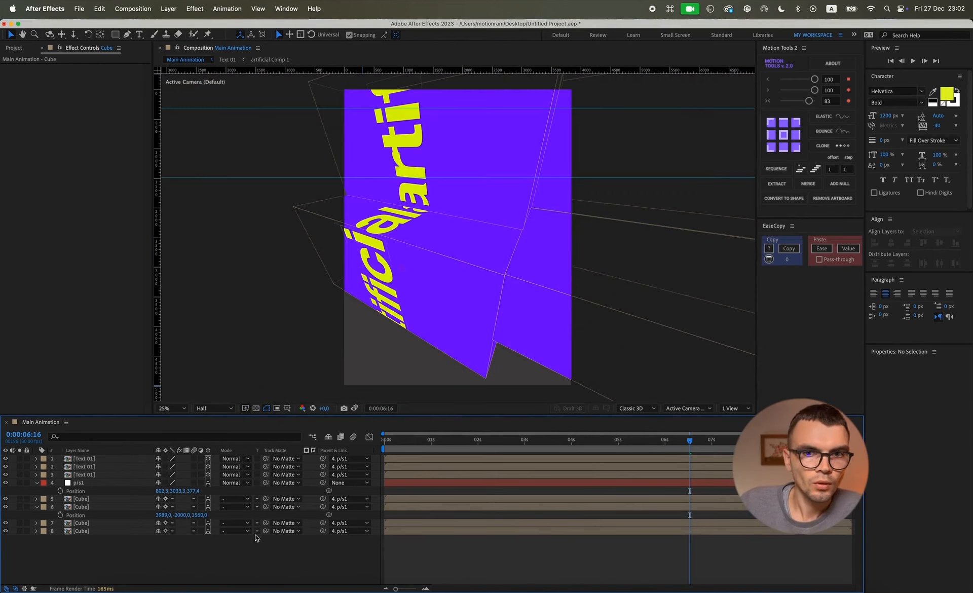
key(u)
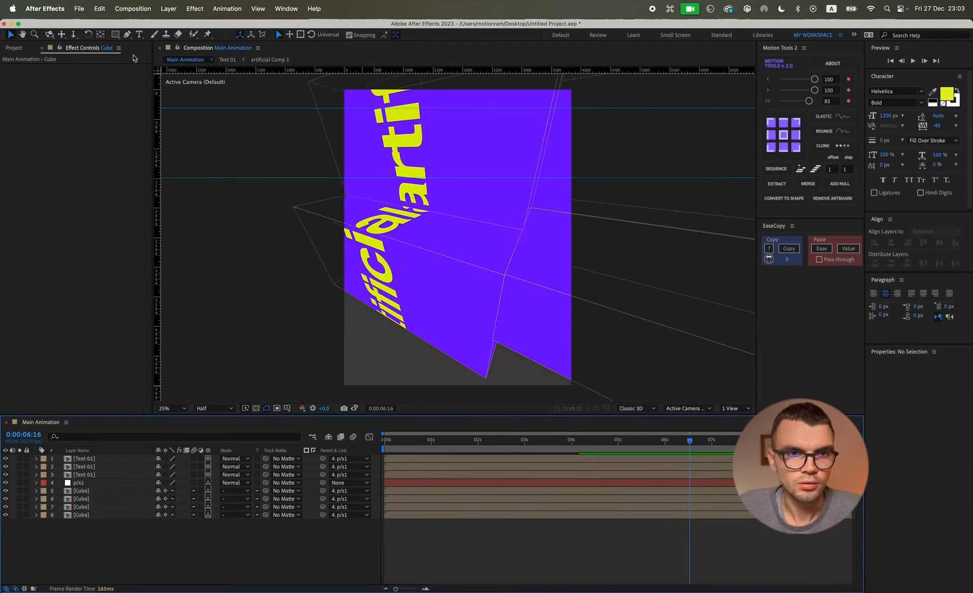
Duplicate the Text 01 composition as Text 02 and open the copy
click(42, 47)
click(22, 169)
key(super+d)
click(23, 179)
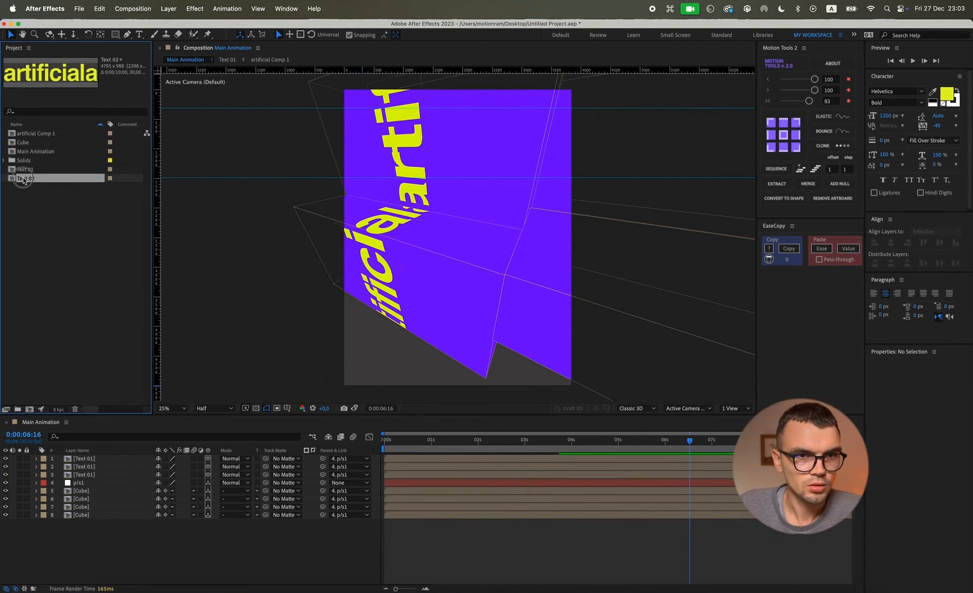
double_click(23, 178)
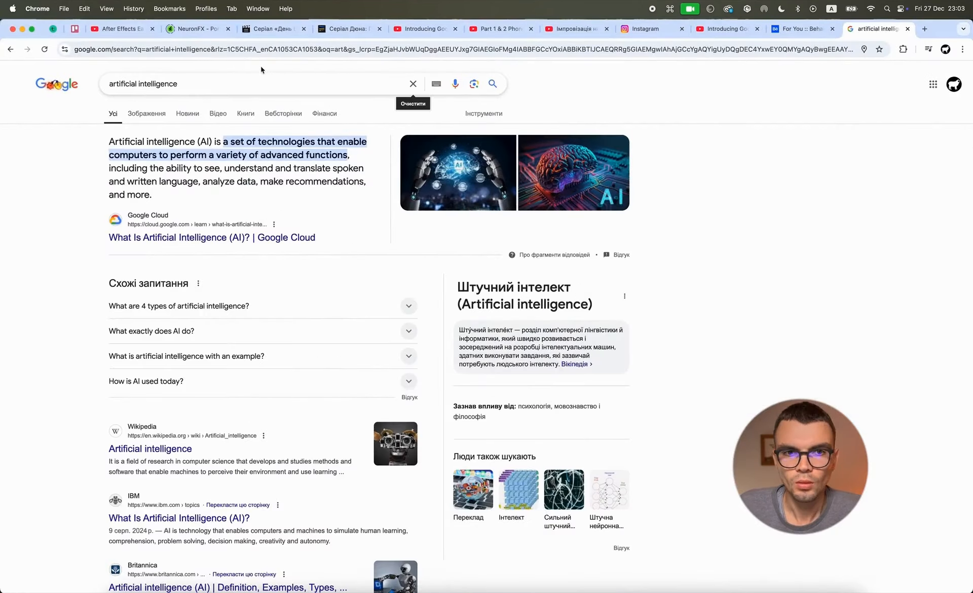
Copy the word "intelligence" from the Google search query in Chrome and return to After Effects
double_click(157, 83)
key(super+c)
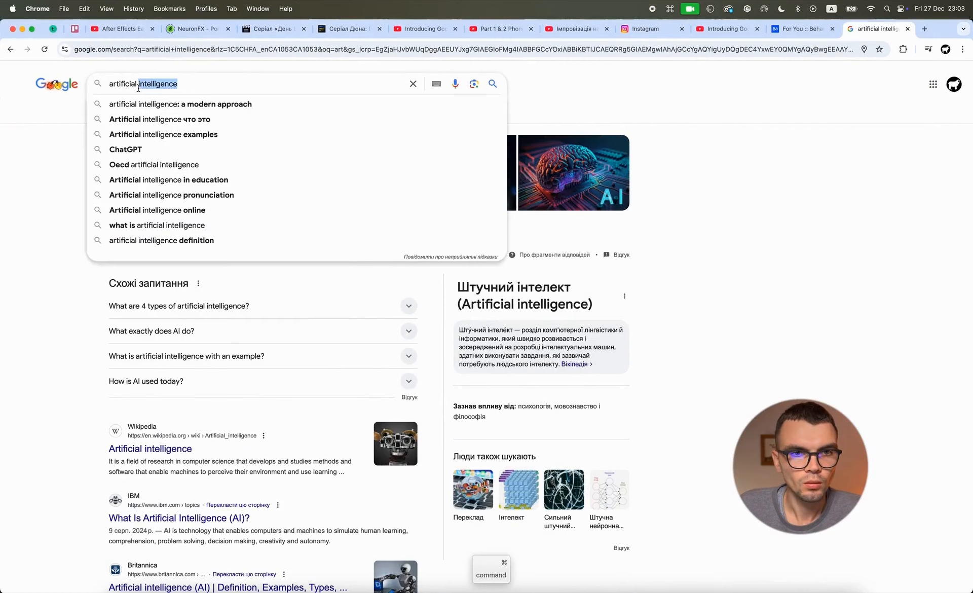
key(super+Tab)
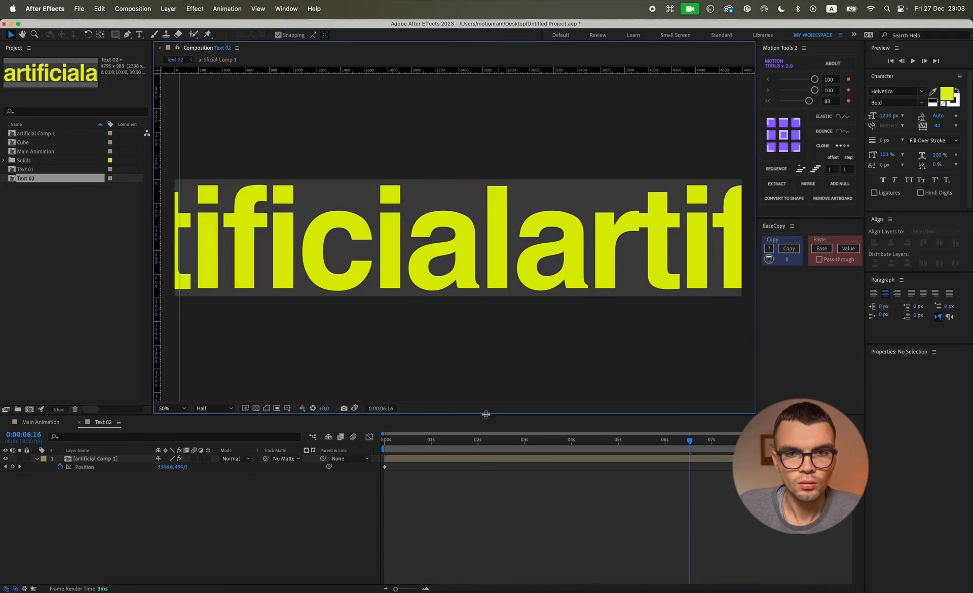
Replace the artificial Comp 1 layer in Text 02 with a text layer reading "intelligence"
click(90, 462)
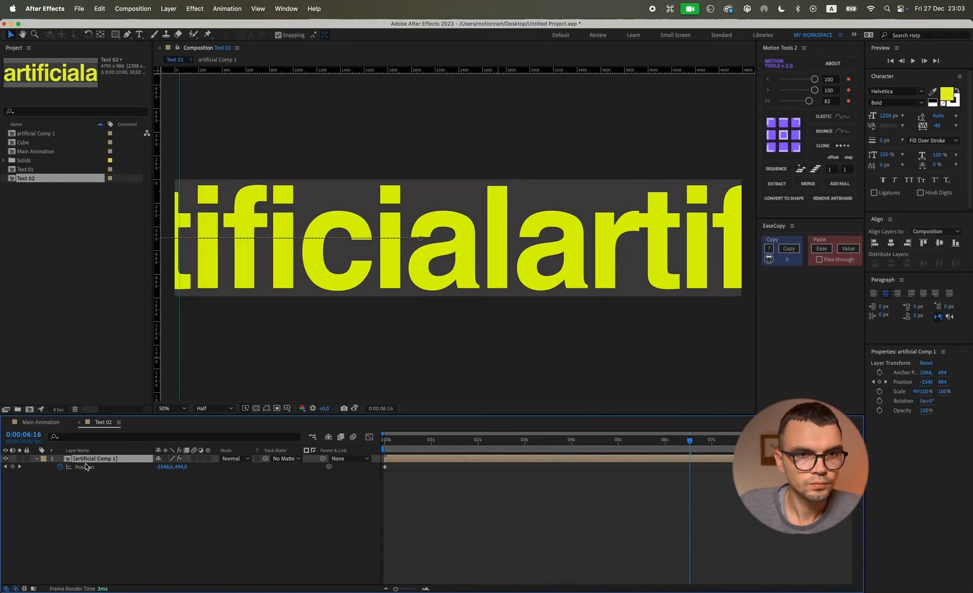
key(Delete)
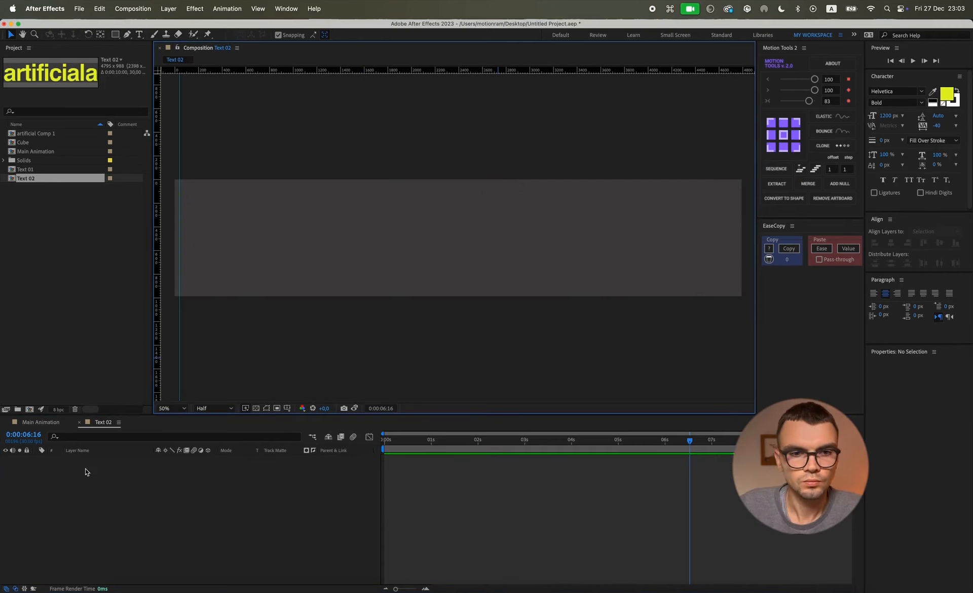
click(139, 34)
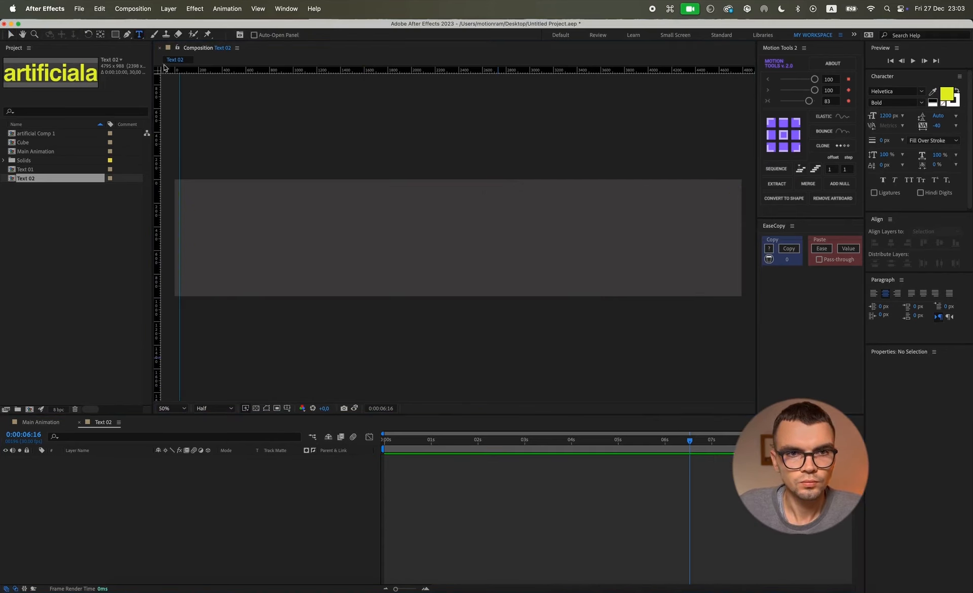
click(406, 274)
key(super+v)
scroll(468, 272, down, 2)
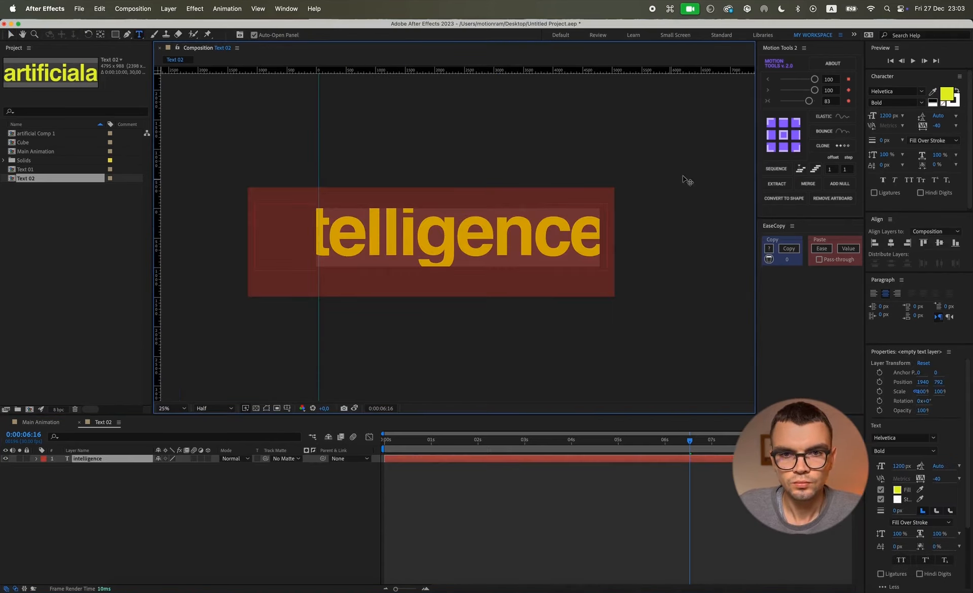
Center the "intelligence" layer's anchor point on the text and align the layer to the middle of the composition
click(783, 134)
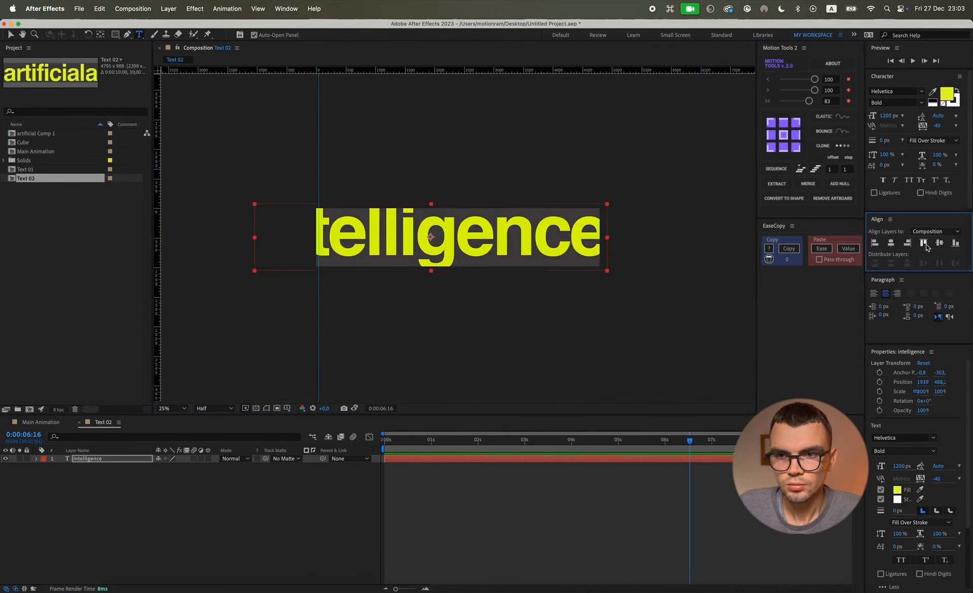
click(891, 243)
key(v)
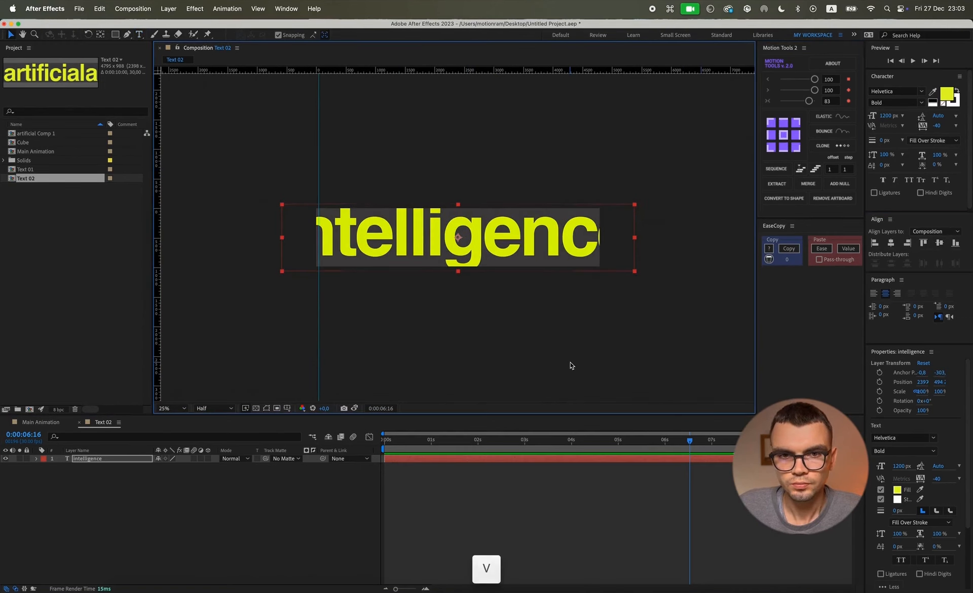
Resize the Text 02 composition to 6137 x 1295 px so the whole word fits
key(super+k)
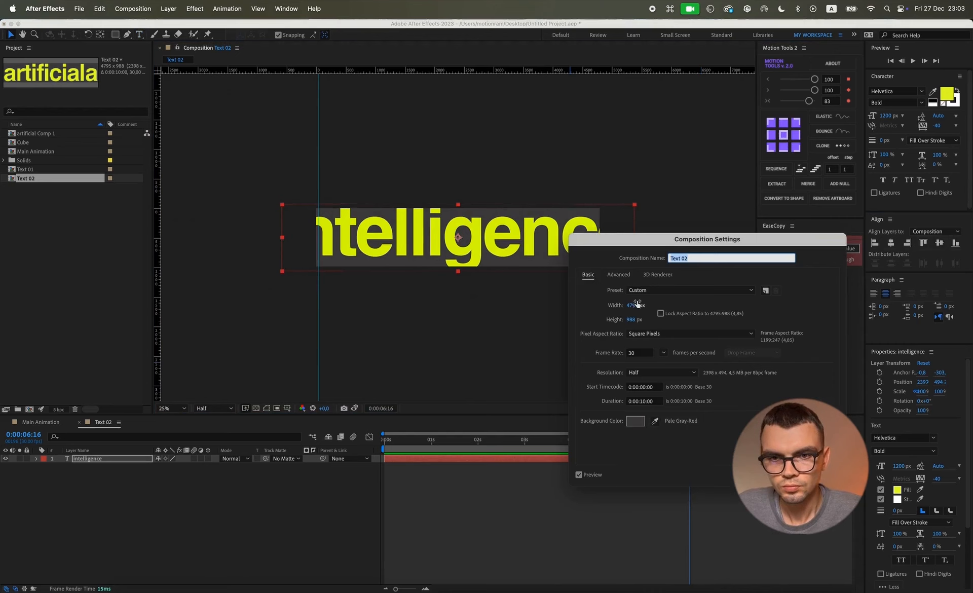
drag(632, 305, 822, 315)
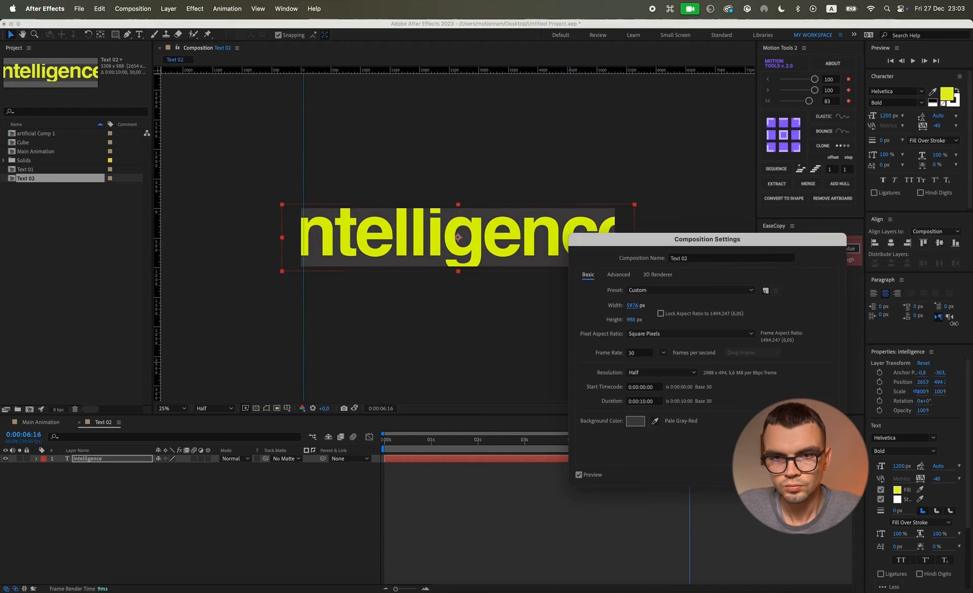
drag(638, 309, 681, 305)
key(Return)
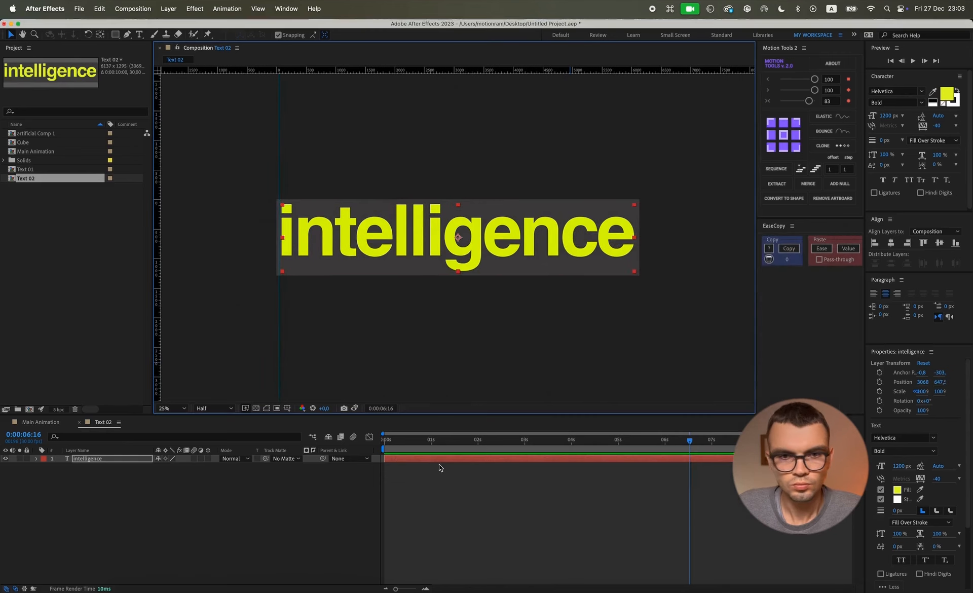
Add the Text 02 composition as the top layer of Main Animation and make it a 3D layer
click(79, 422)
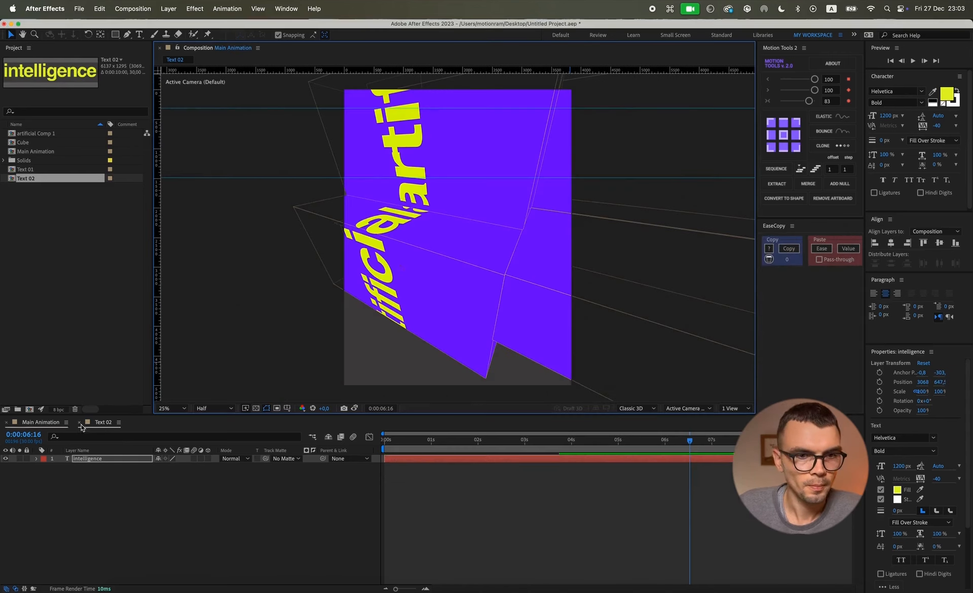
drag(27, 179, 82, 459)
key(p)
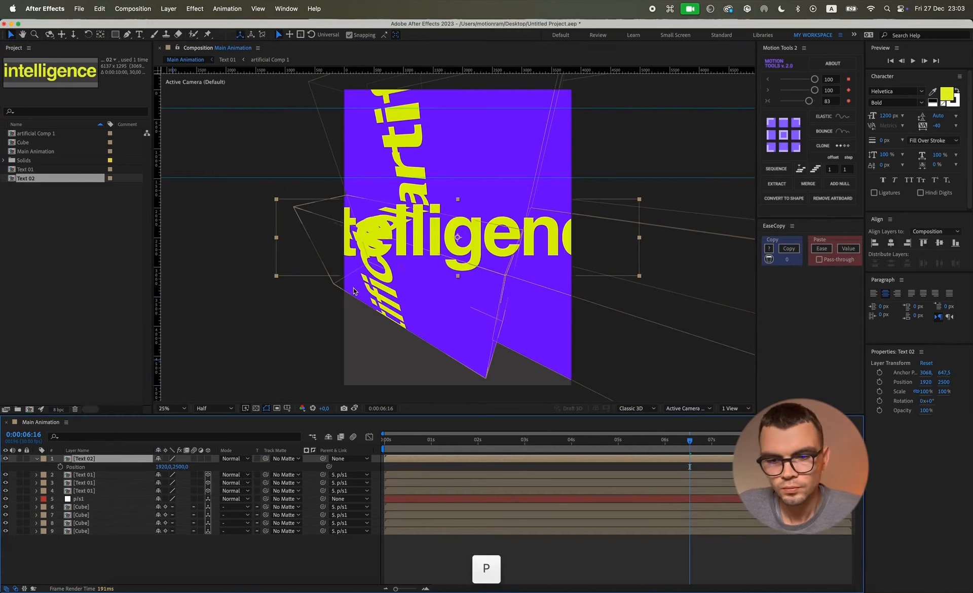
click(82, 507)
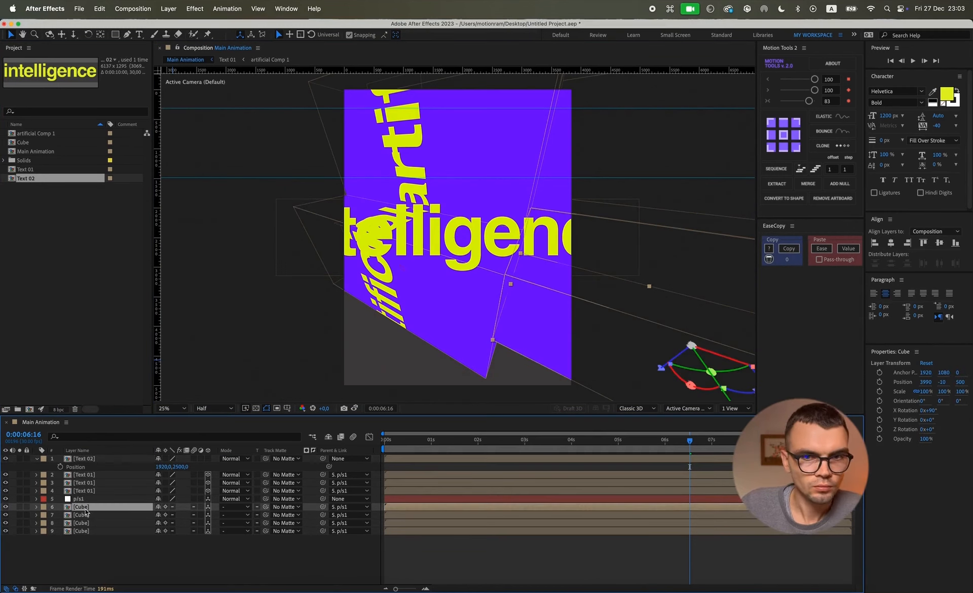
click(208, 458)
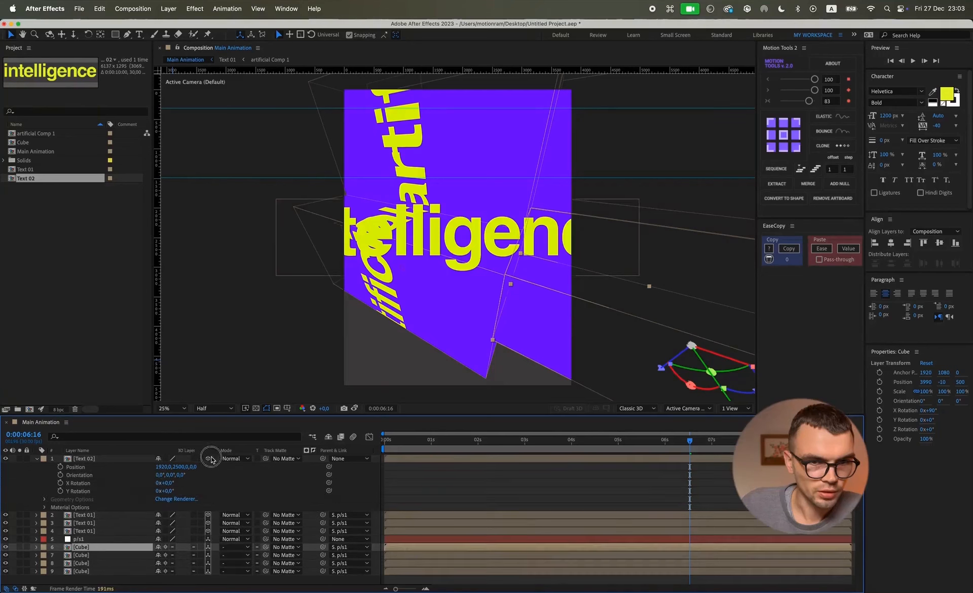
Reveal and copy the Position of the topmost Cube layer
key(p)
click(76, 554)
key(super+c)
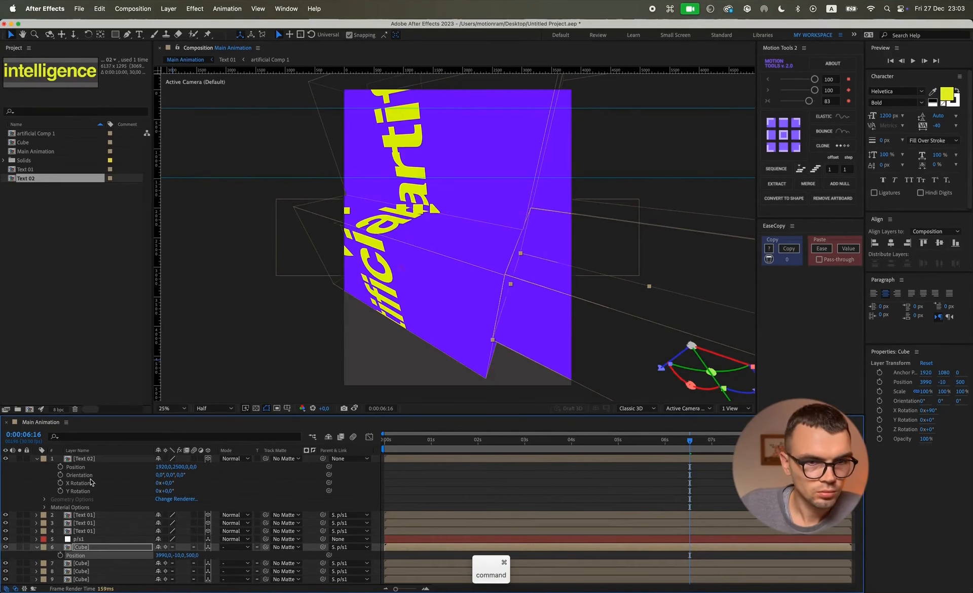
click(89, 459)
key(super+v)
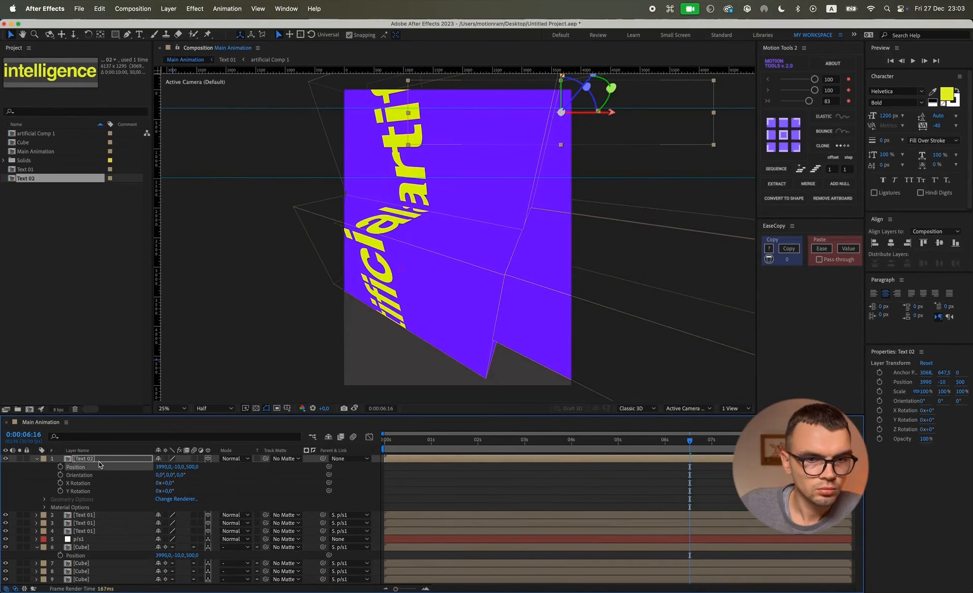
key(super+z)
click(588, 342)
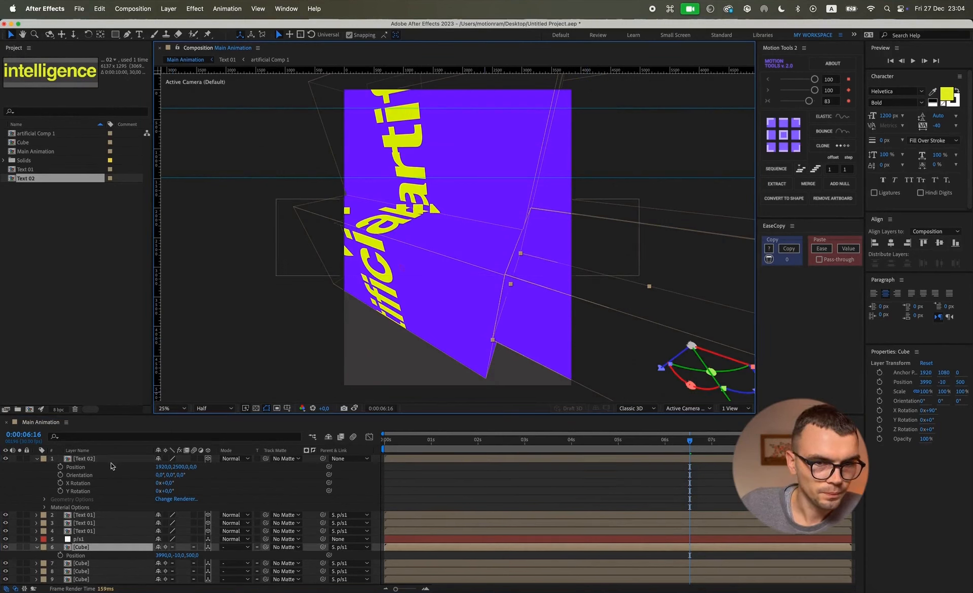
Parent the Text 02 layer to the p/s1 null and paste the cube's position of 3990, -10, 500 onto it
click(319, 459)
drag(319, 459, 78, 539)
click(83, 547)
click(81, 453)
click(81, 459)
key(super+v)
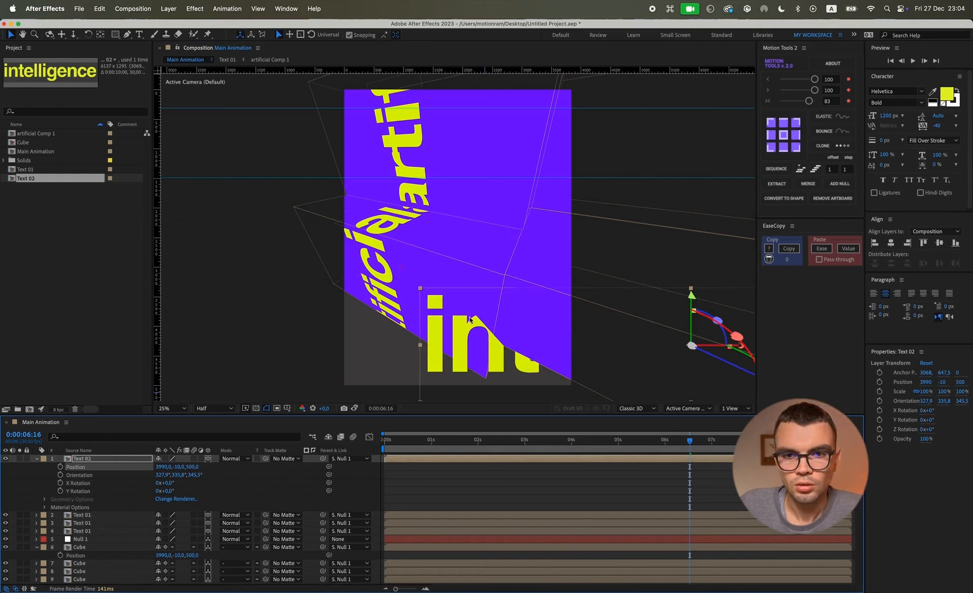
Copy the topmost Cube's 90° X Rotation onto the Text 02 layer
click(94, 547)
key(r)
click(88, 562)
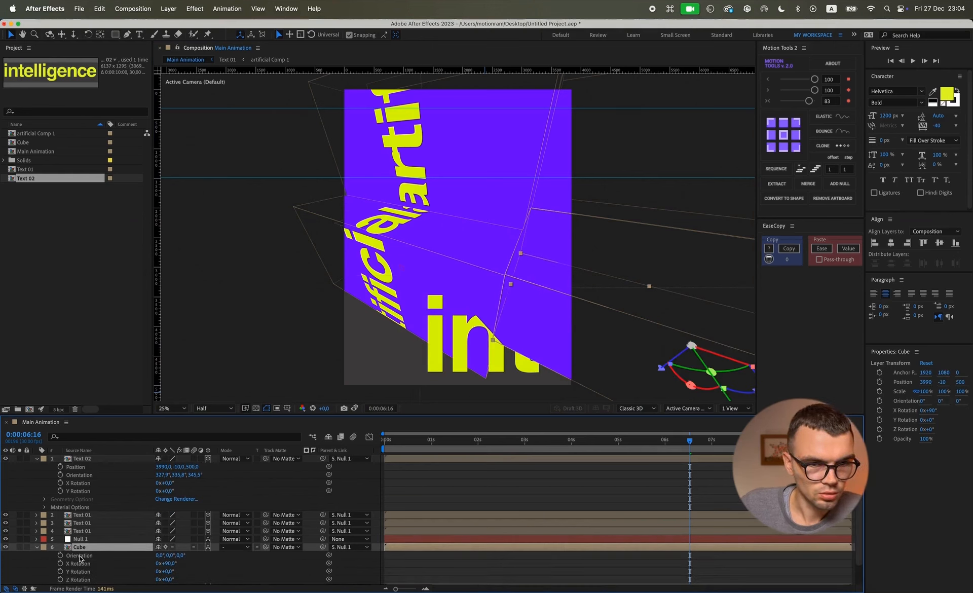
key(super+c)
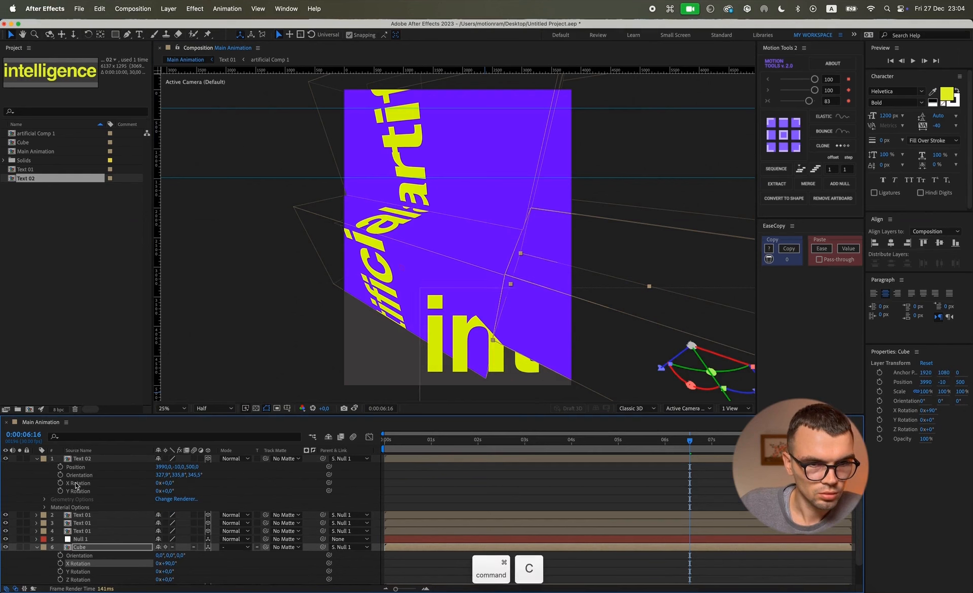
click(77, 461)
key(r)
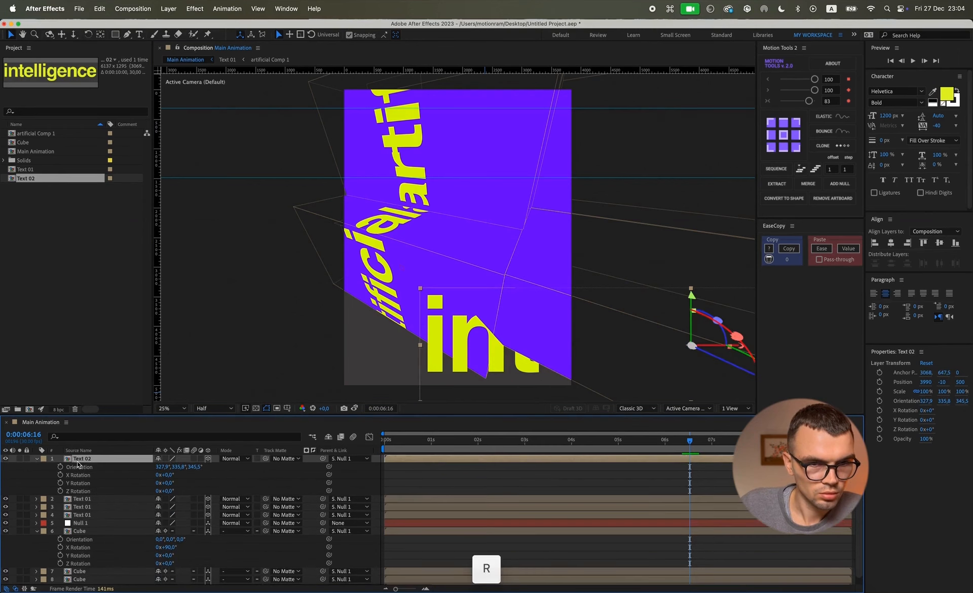
click(78, 475)
key(super+v)
click(86, 564)
key(super+c)
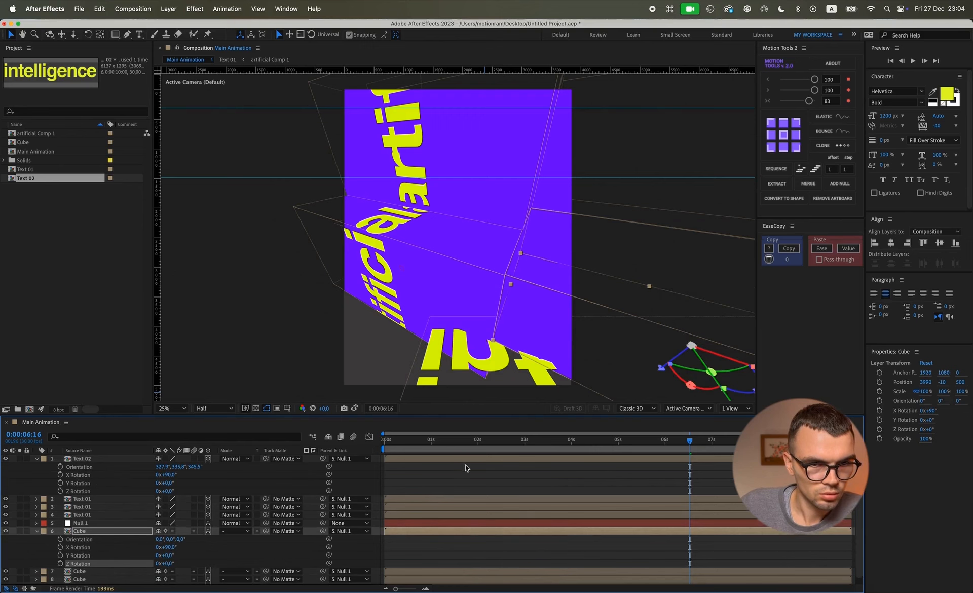
key(comma)
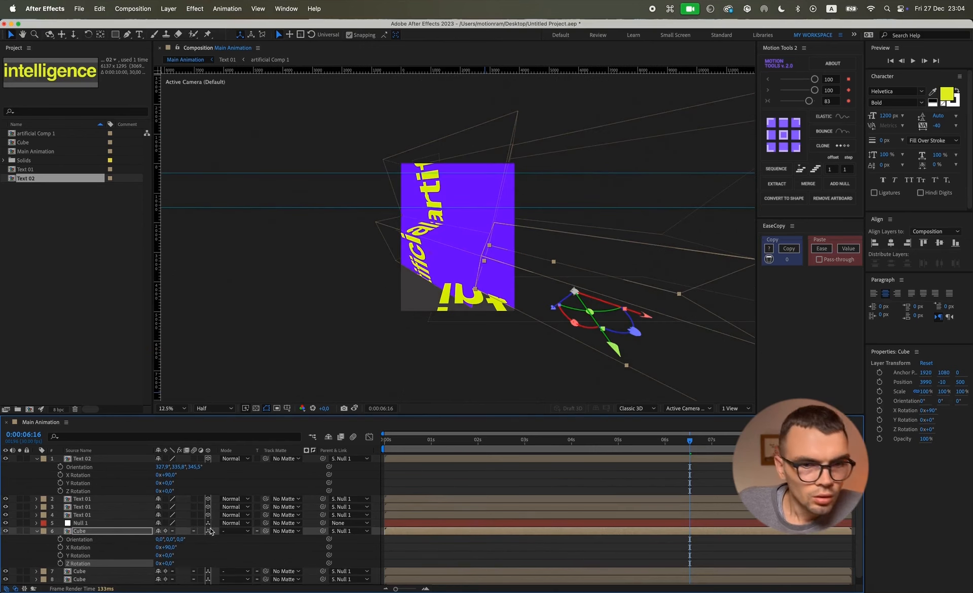
click(92, 533)
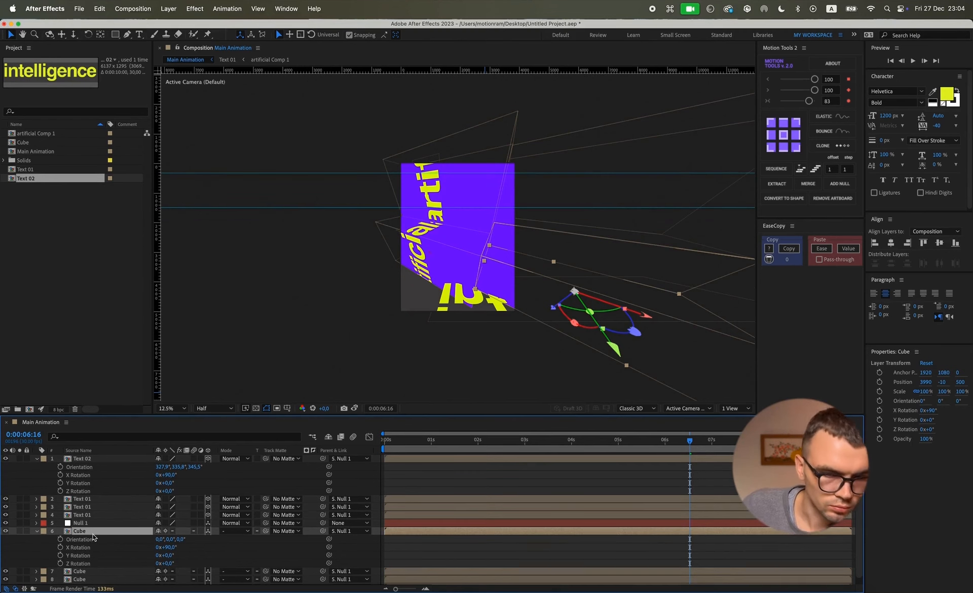
key(p)
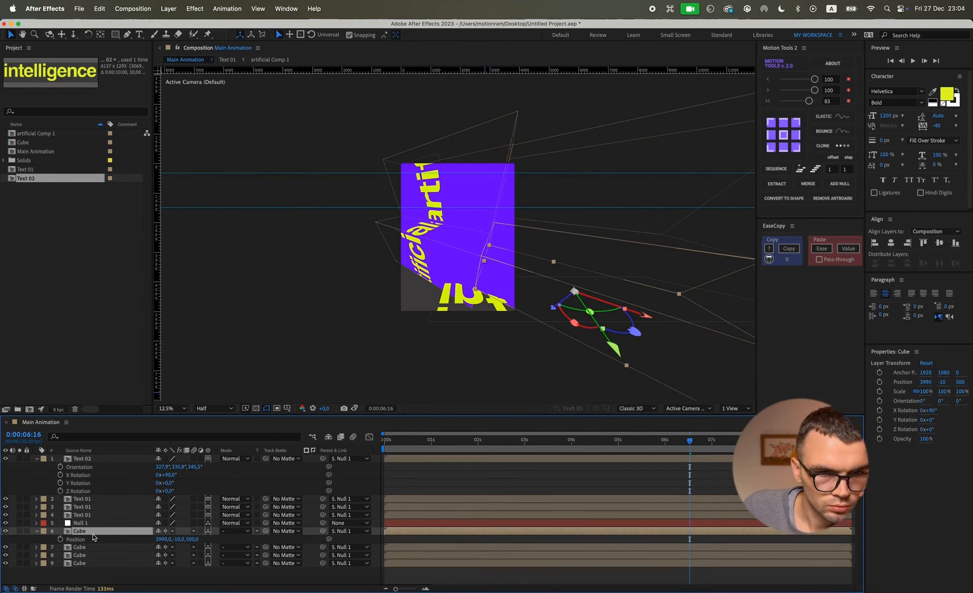
Set the Text 02 layer's Orientation to 0°, 0°, 0°
click(145, 469)
click(160, 467)
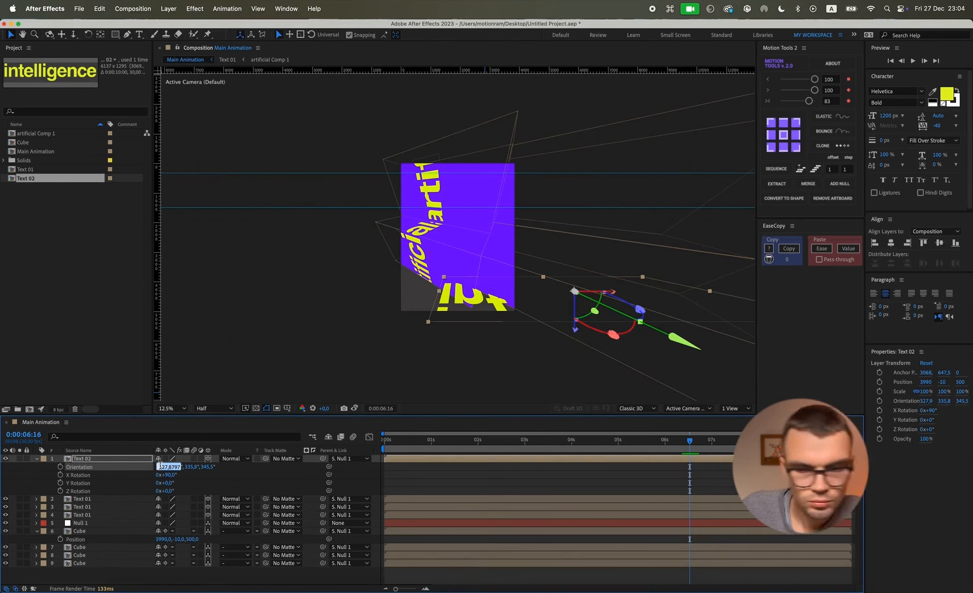
text(0)
text(0)
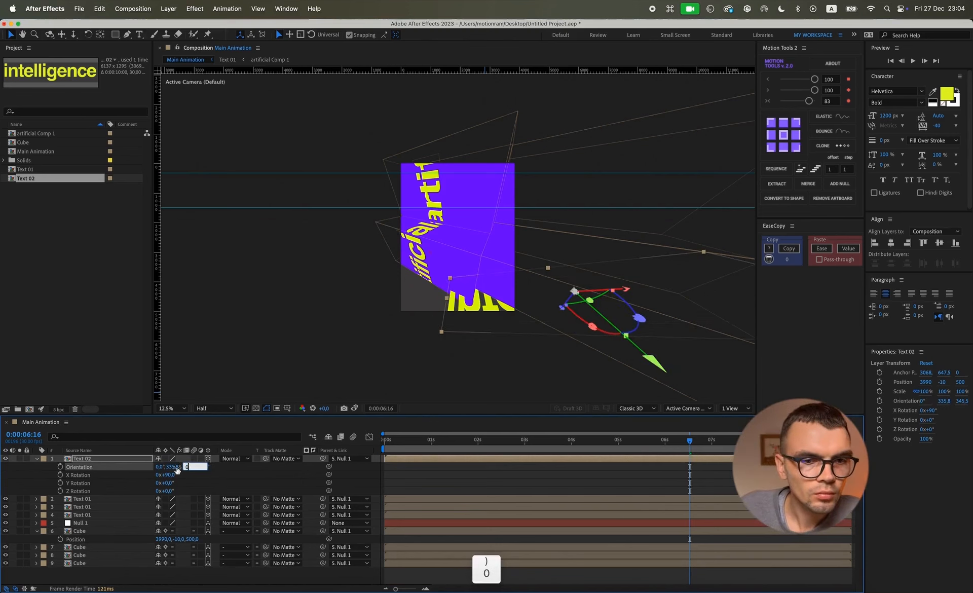
key(Return)
click(244, 475)
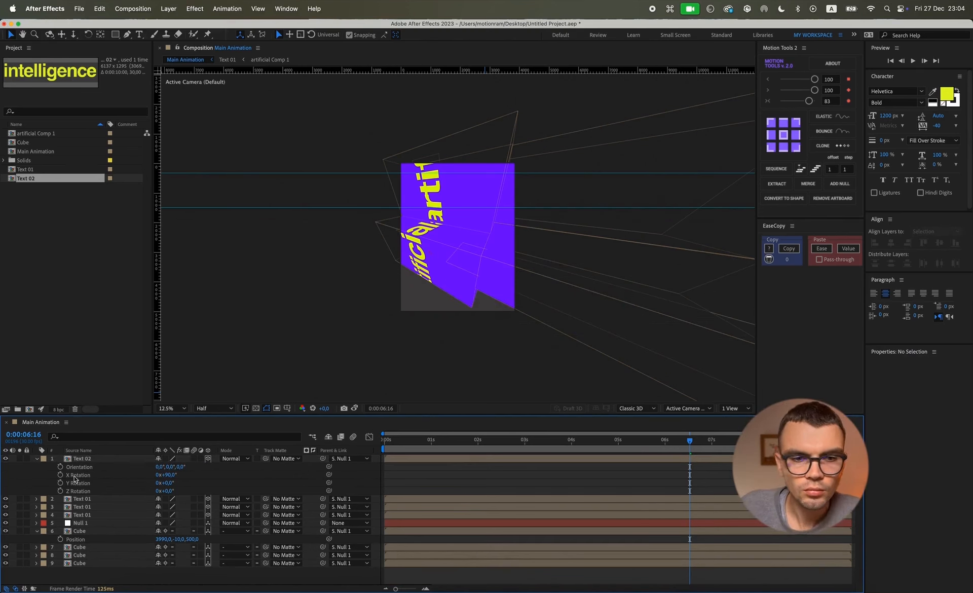
click(82, 458)
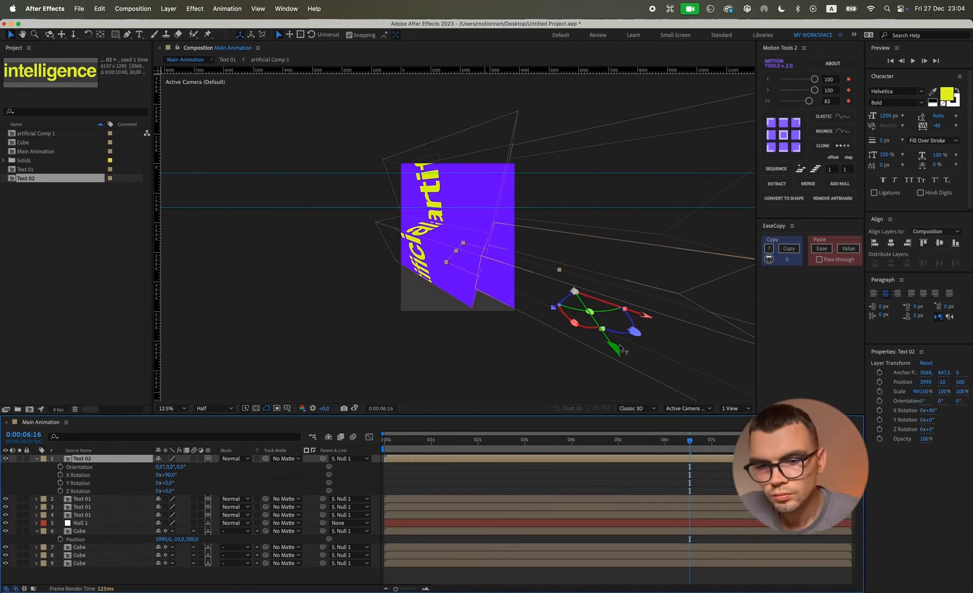
mouse_move(620, 349)
mouse_down()
mouse_move(627, 378)
mouse_move(610, 350)
mouse_up()
key(super+z)
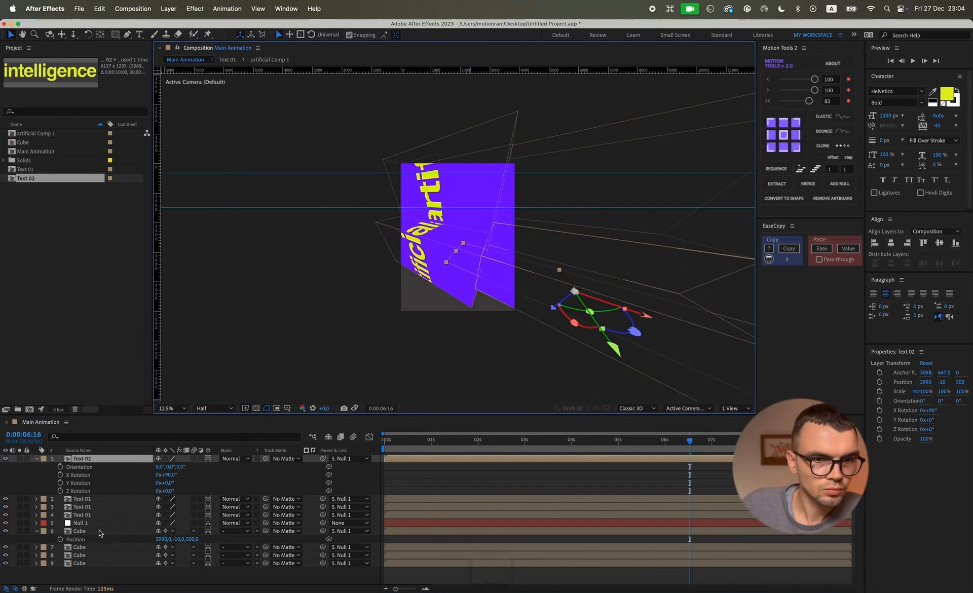
click(85, 531)
key(r)
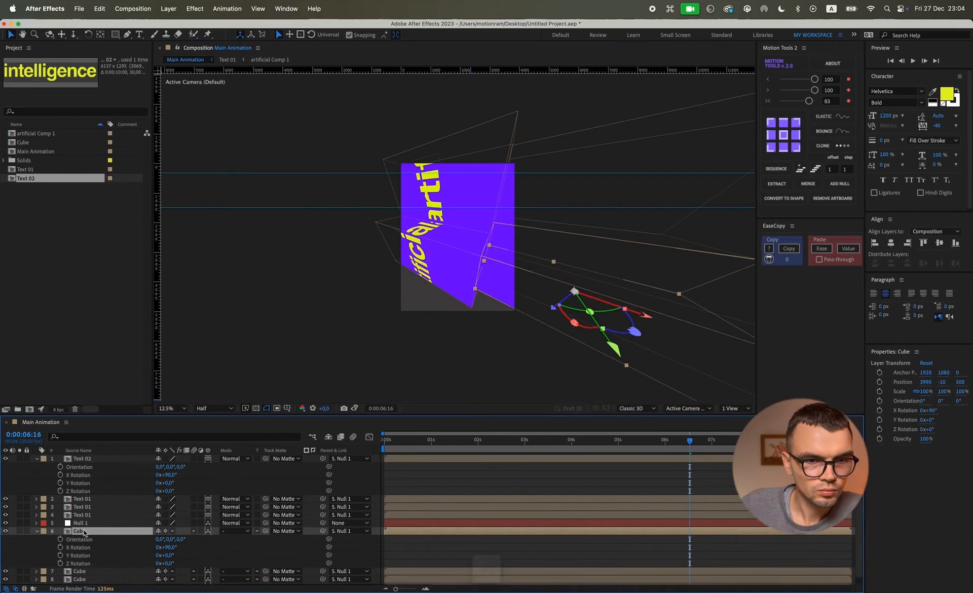
drag(165, 490, 195, 476)
key(super+z)
key(super+z)
Reset the Text 02 layer's X Rotation to 0°
click(172, 475)
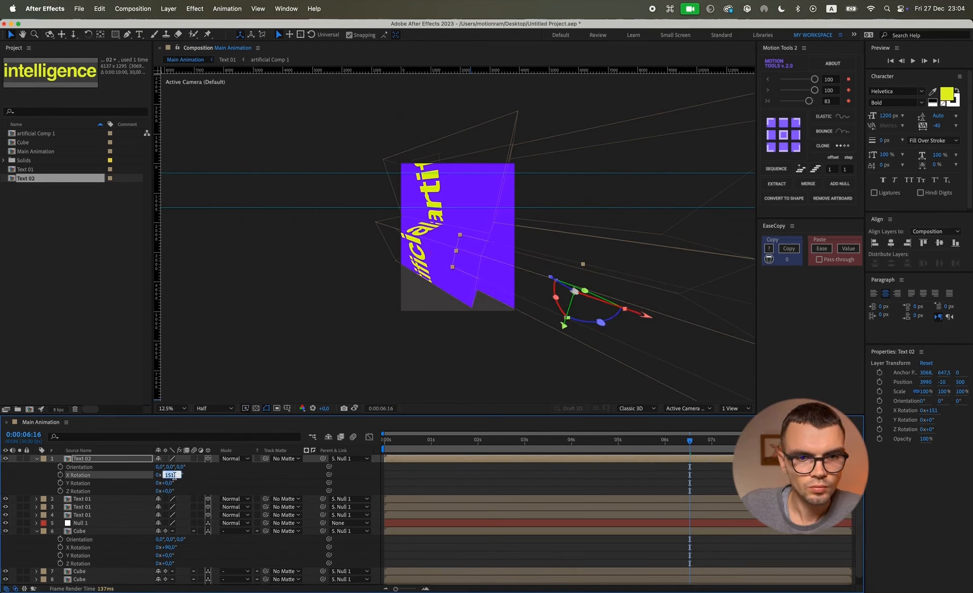
text(0)
click(229, 483)
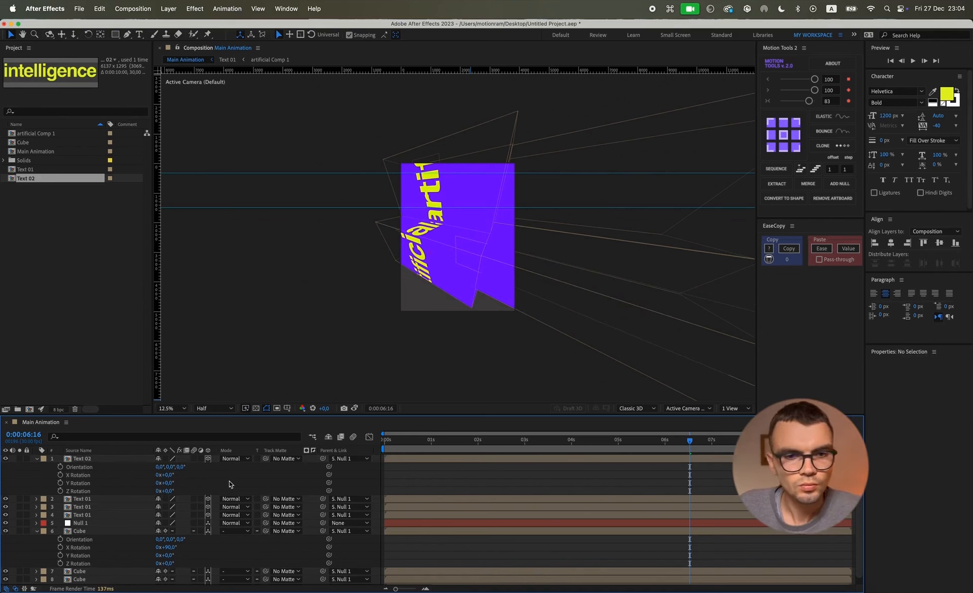
Move the Text 02 layer along its Z axis to about -610 and along its X axis to about 5100
click(76, 462)
key(p)
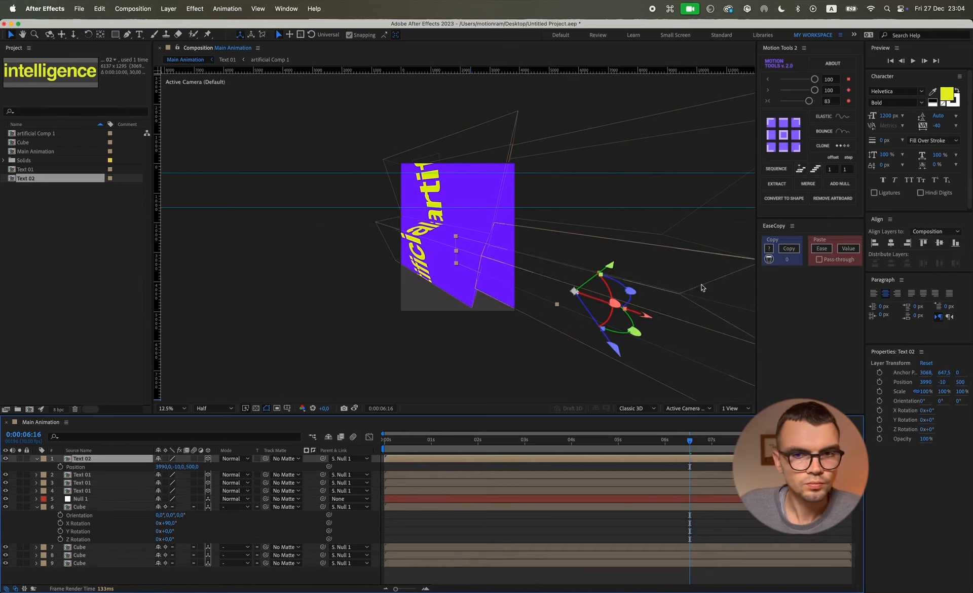
drag(613, 349, 623, 387)
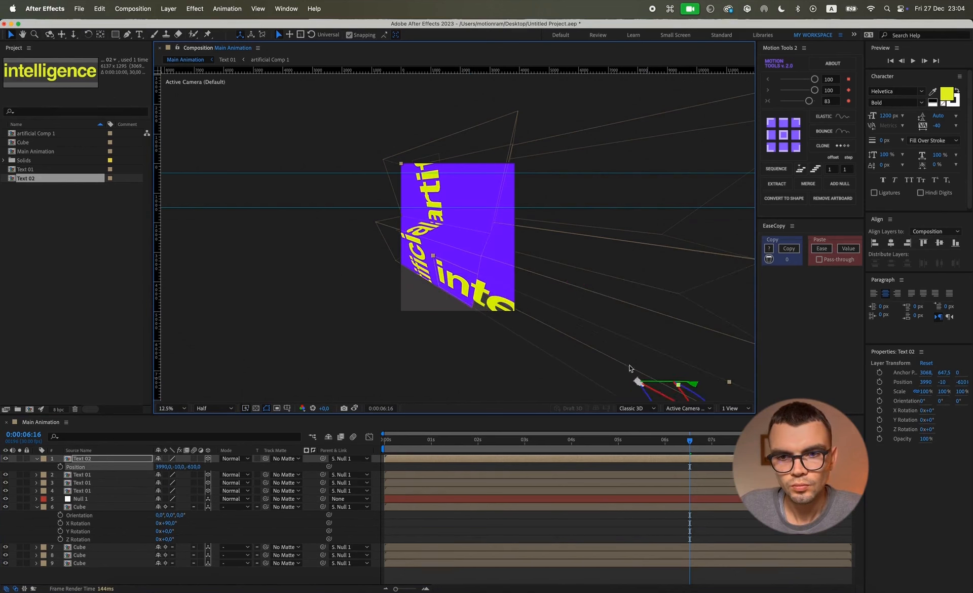
scroll(568, 320, down, 1)
drag(617, 349, 880, 372)
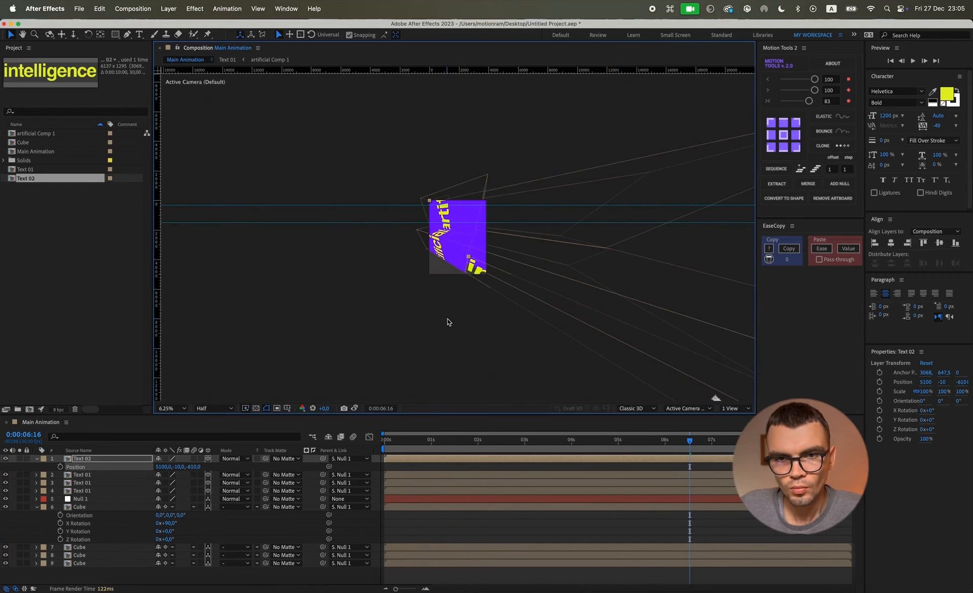
Switch the 3D view to Front and raise the Text 02 layer onto the cube's front face, at a Y position of about -450
key(comma)
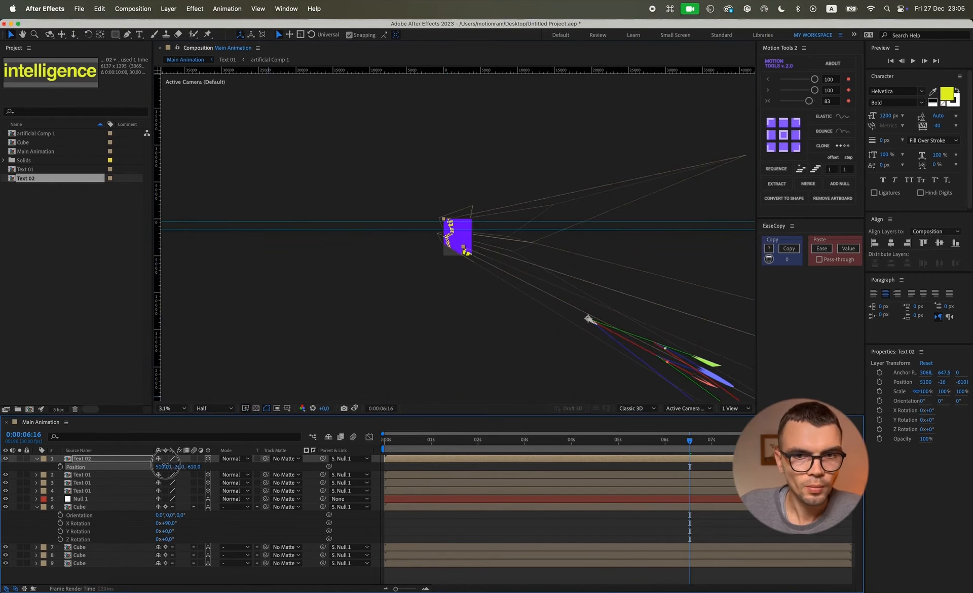
key(period)
key(period)
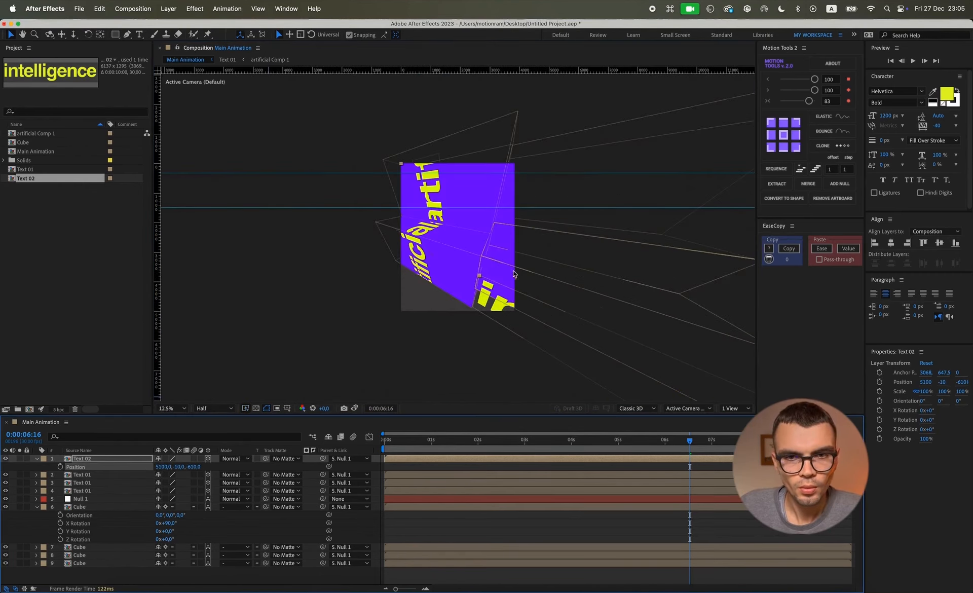
key(comma)
key(comma)
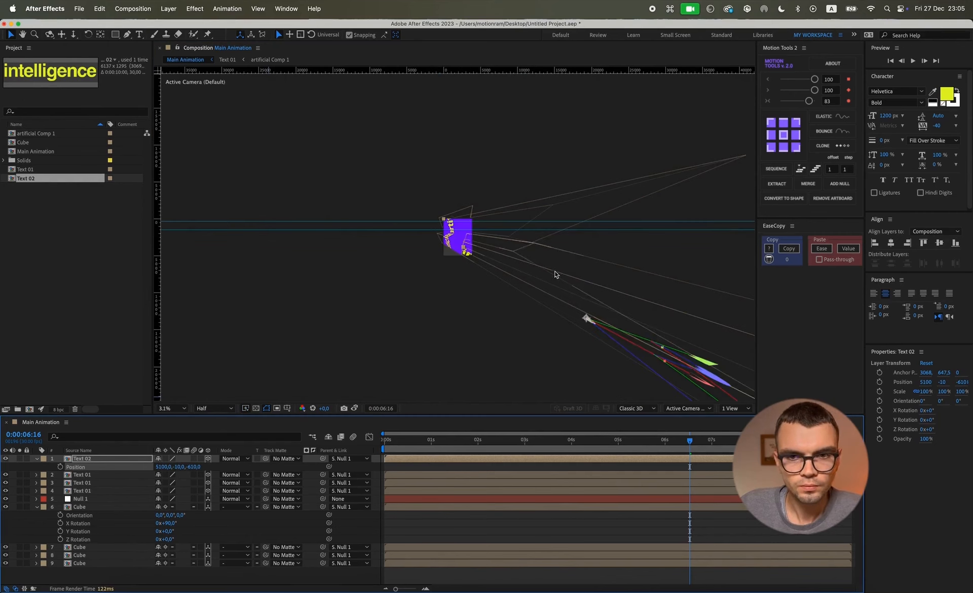
click(709, 408)
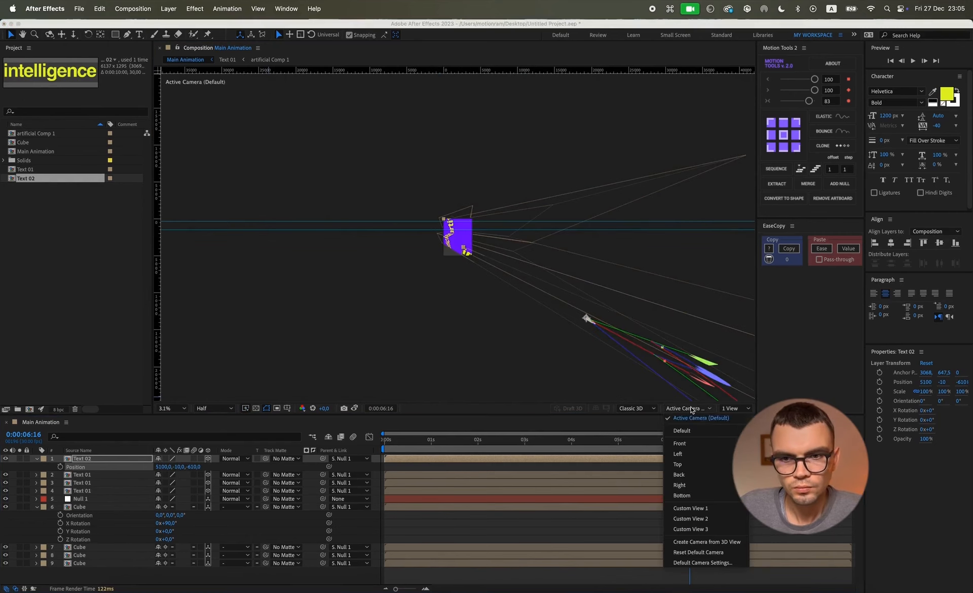
click(690, 444)
key(period)
key(period)
key(period)
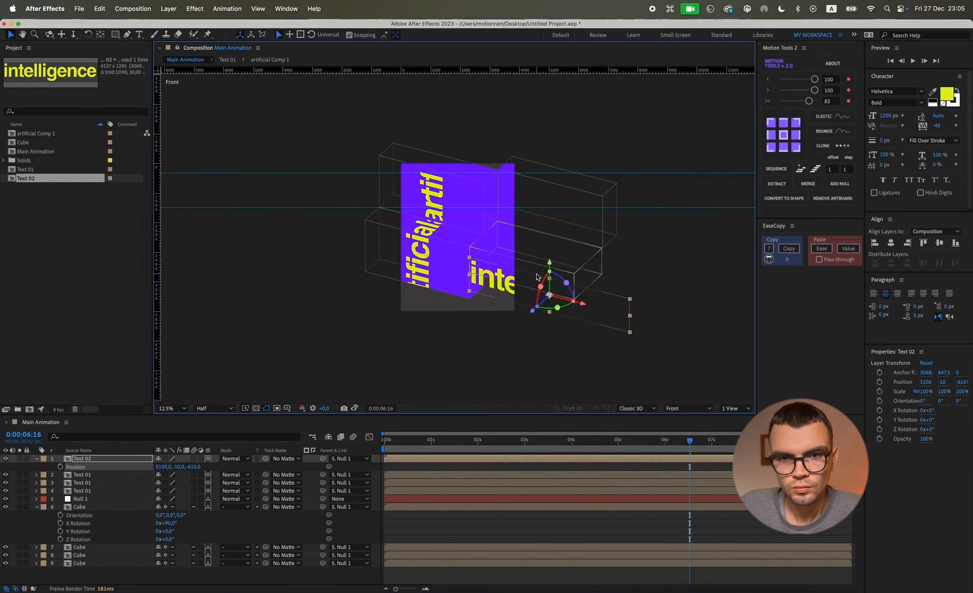
drag(642, 317, 649, 293)
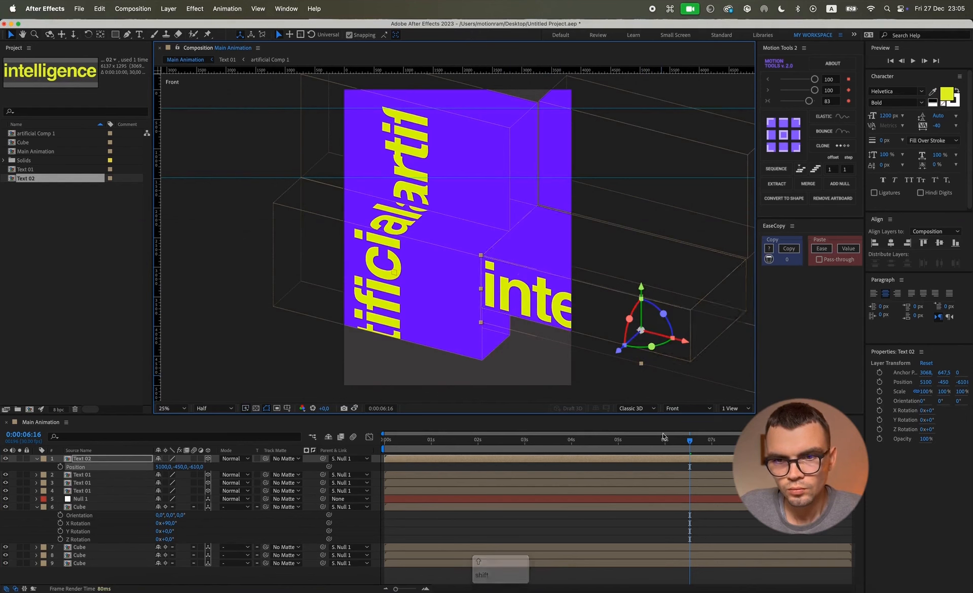
click(667, 528)
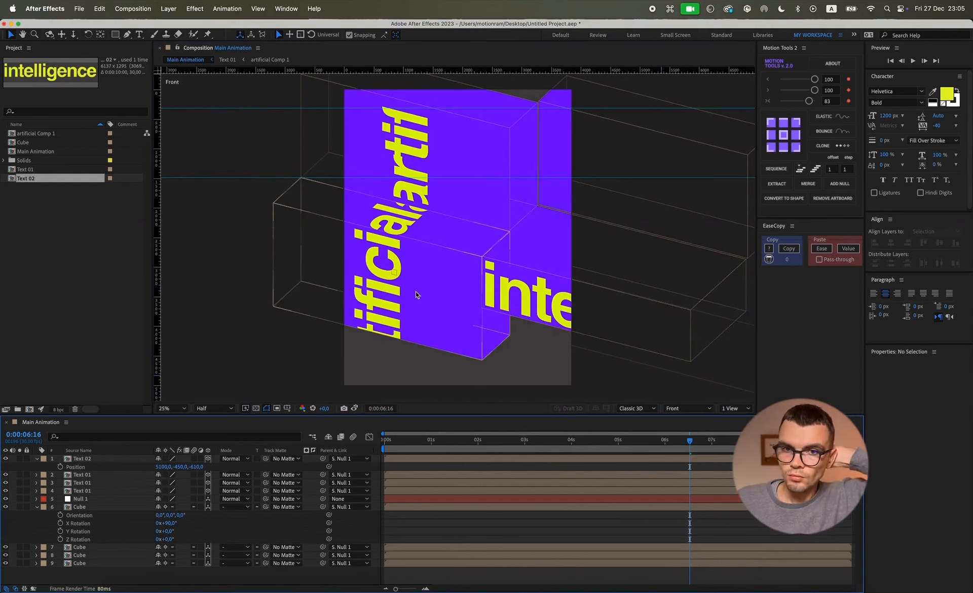
scroll(414, 290, down, 1)
scroll(427, 287, up, 1)
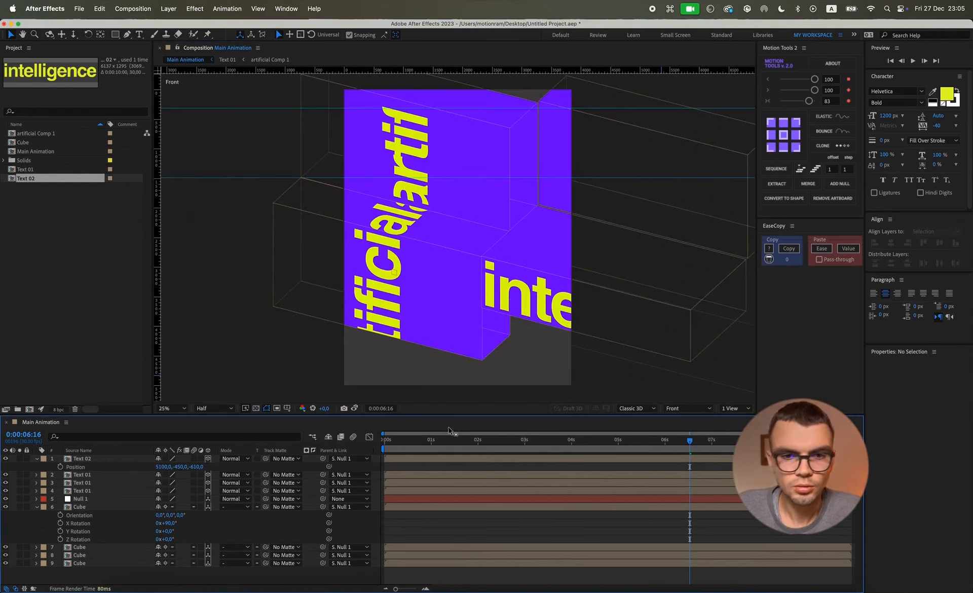
Create a 3840 x 5000 px solid in the purple sampled from the cubes and place it beneath all layers of Main Animation
key(Home)
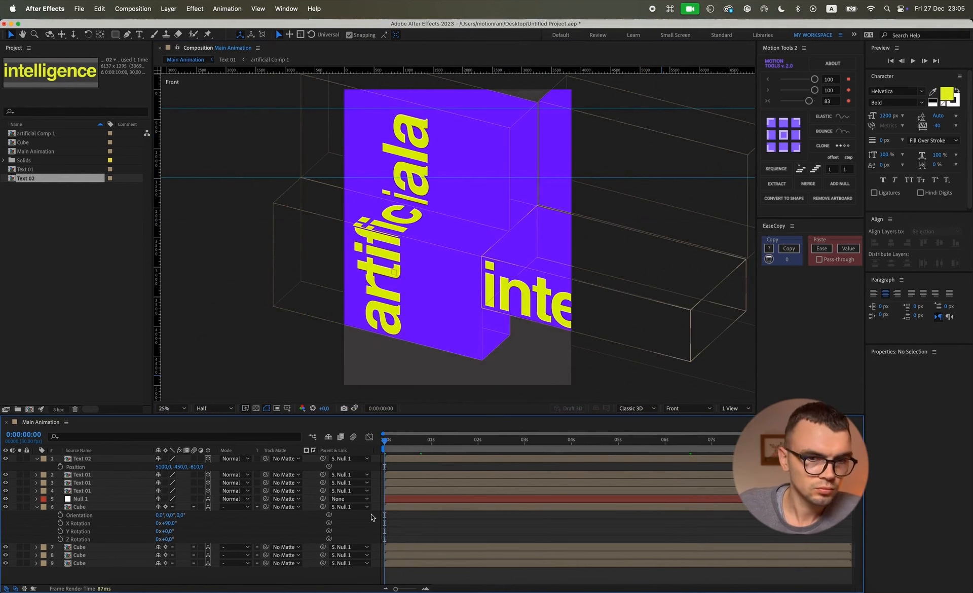
key(u)
right_click(189, 557)
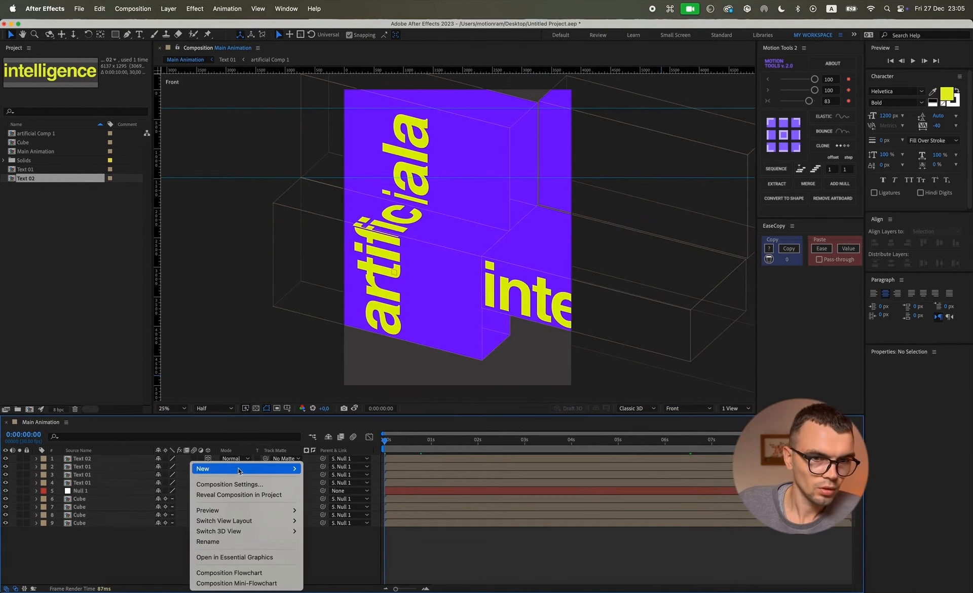
mouse_move(284, 468)
click(334, 495)
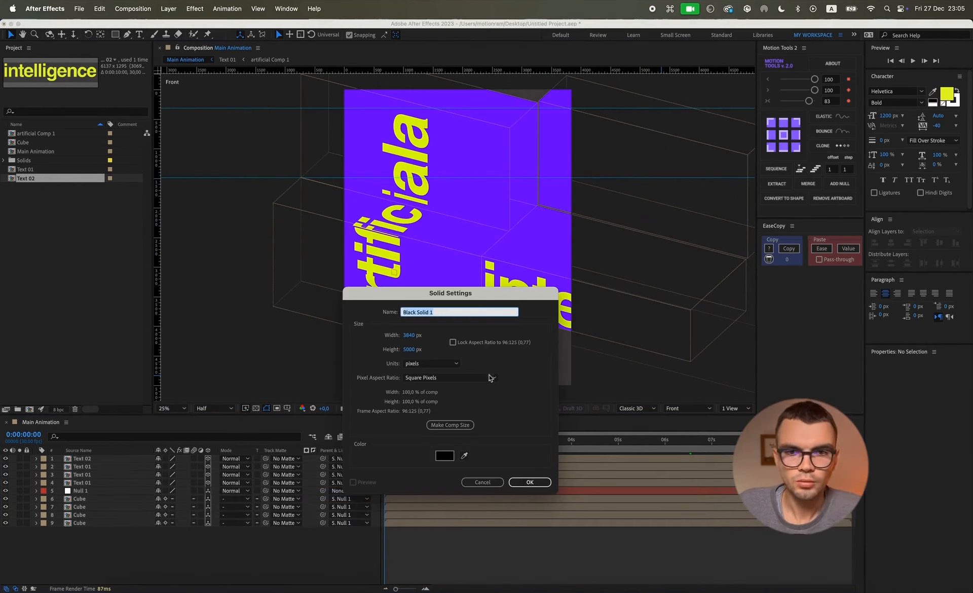
click(465, 456)
click(485, 172)
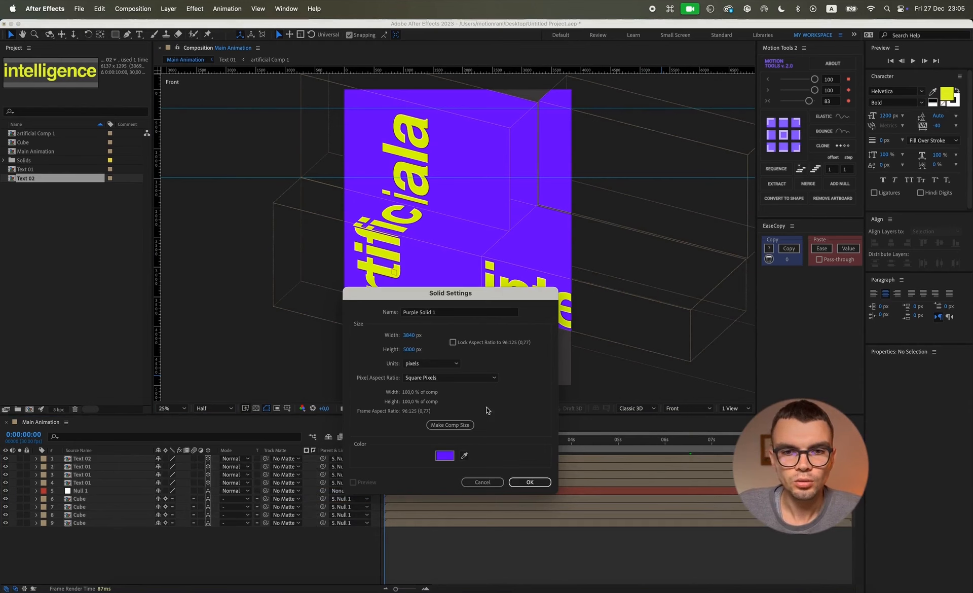
click(529, 482)
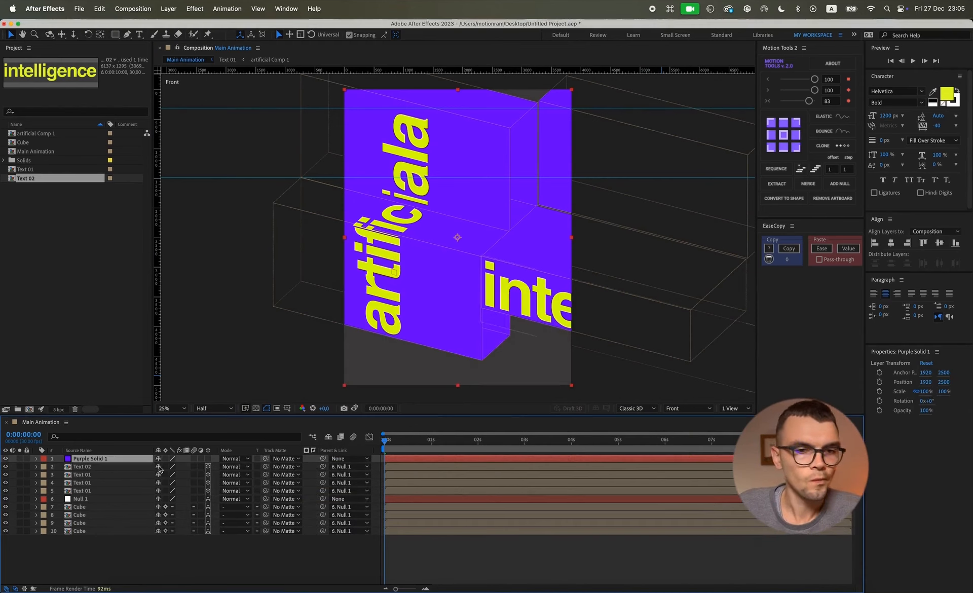
drag(95, 460, 115, 549)
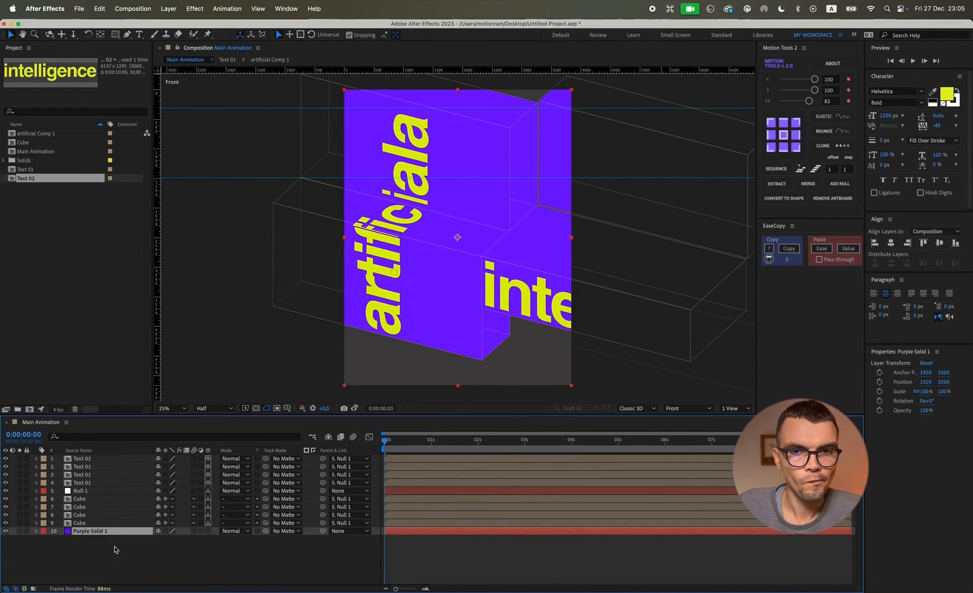
click(117, 549)
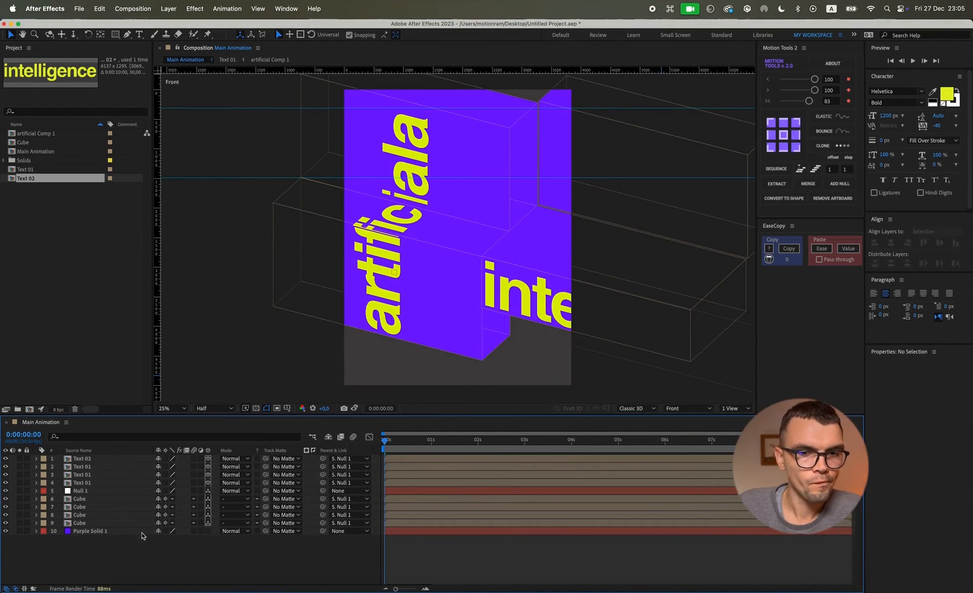
Make the purple solid a 3D layer and push it behind the cubes to a Z position of about 3830
click(208, 531)
click(85, 531)
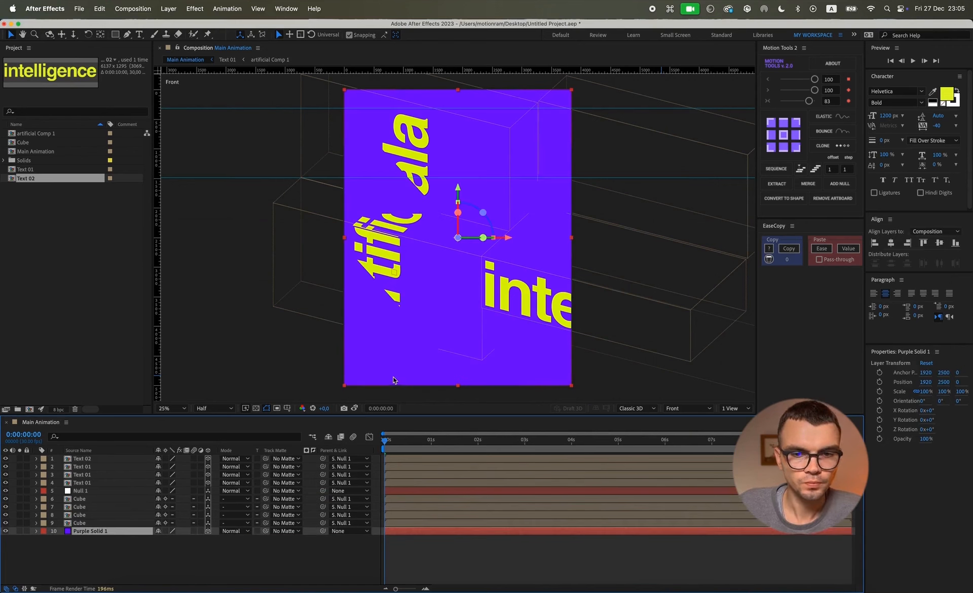
key(p)
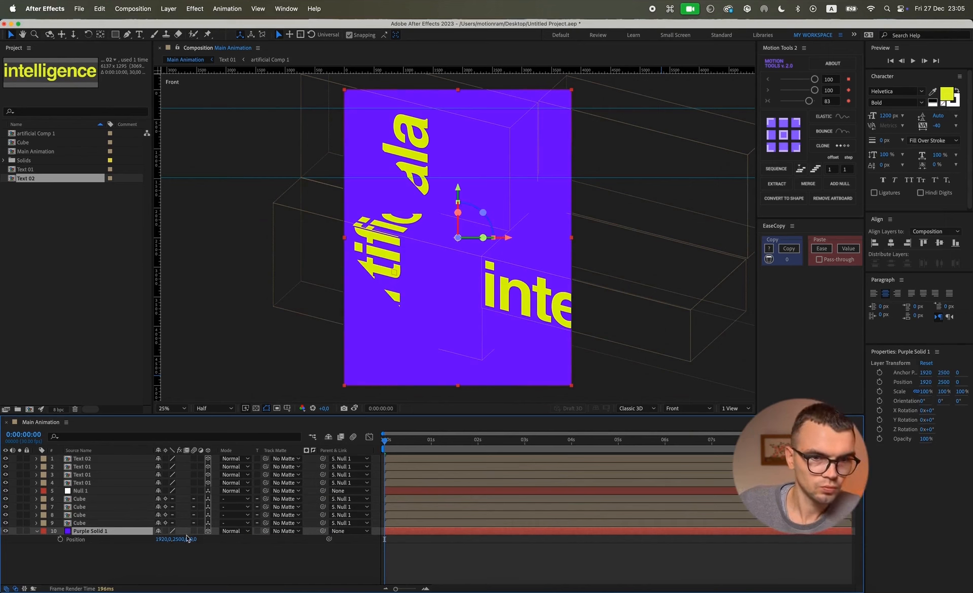
drag(192, 542, 419, 528)
key(comma)
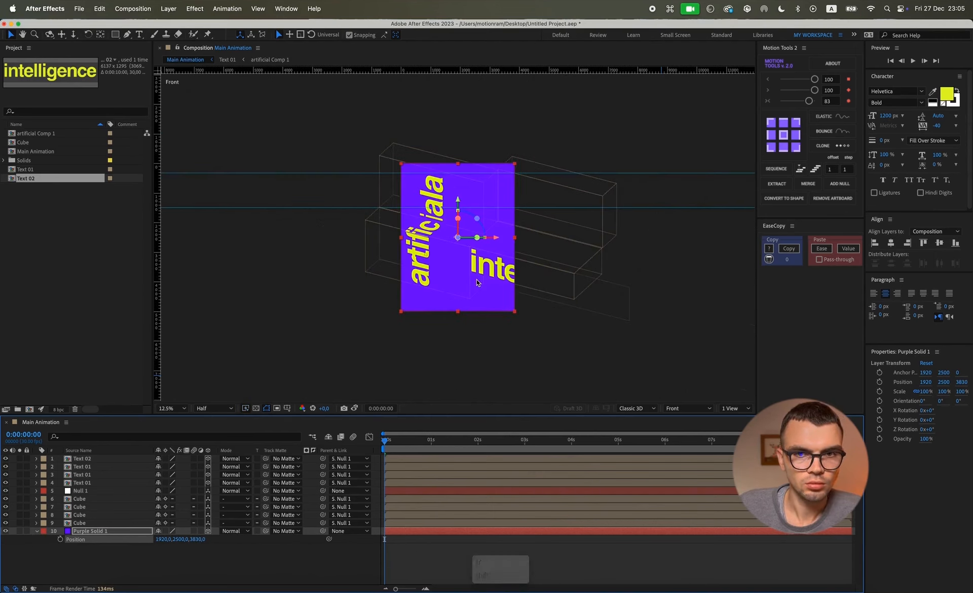
click(284, 559)
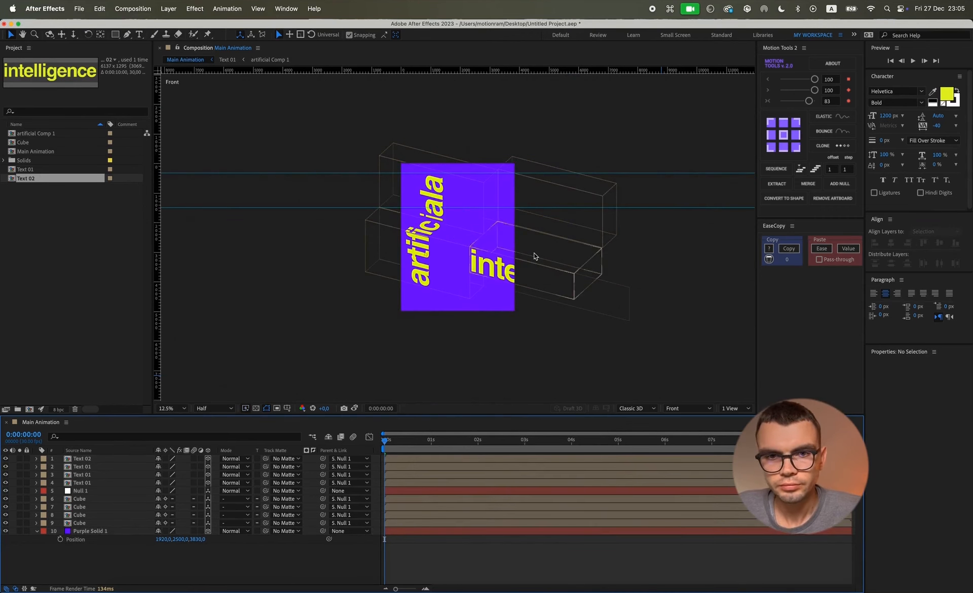
key(period)
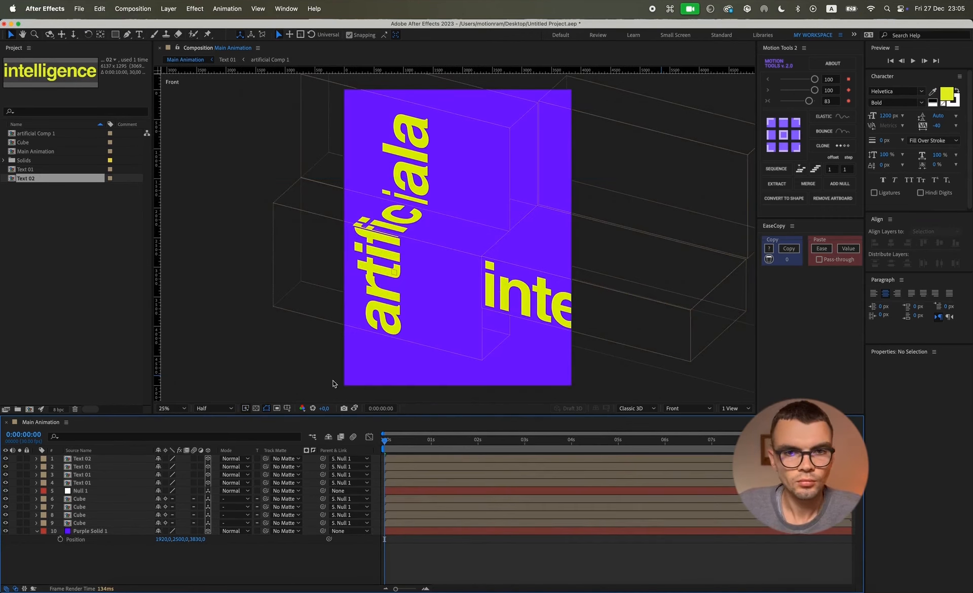
In the Cube composition, set the stroke width of all four shape layers to 10 px and return to Main Animation
double_click(79, 498)
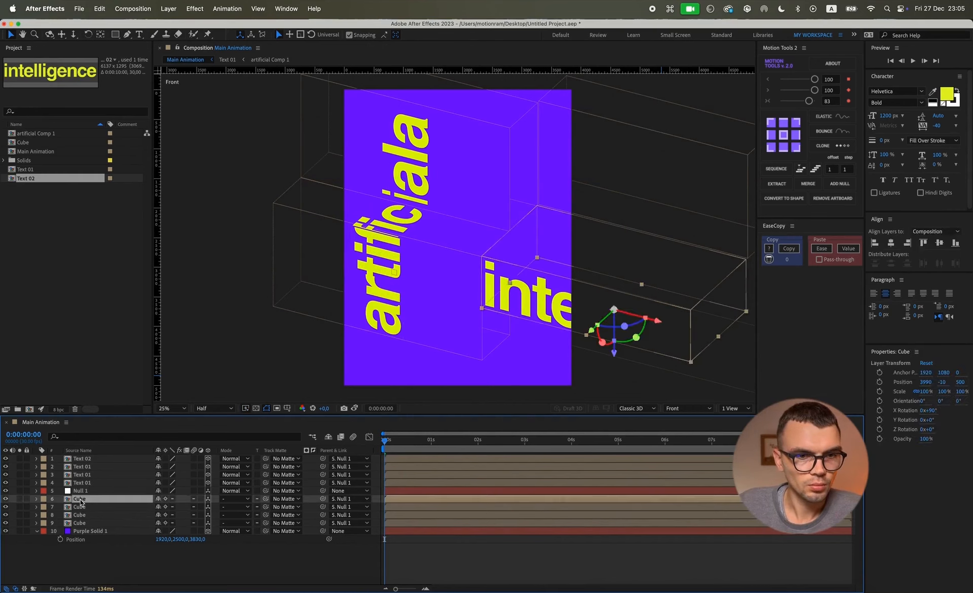
click(83, 481)
shift+click(91, 459)
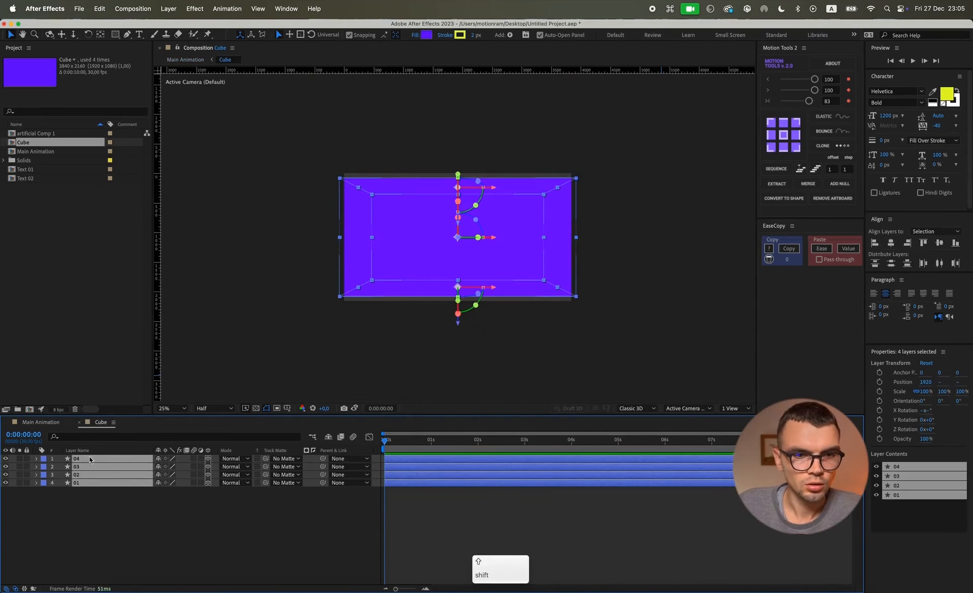
click(473, 35)
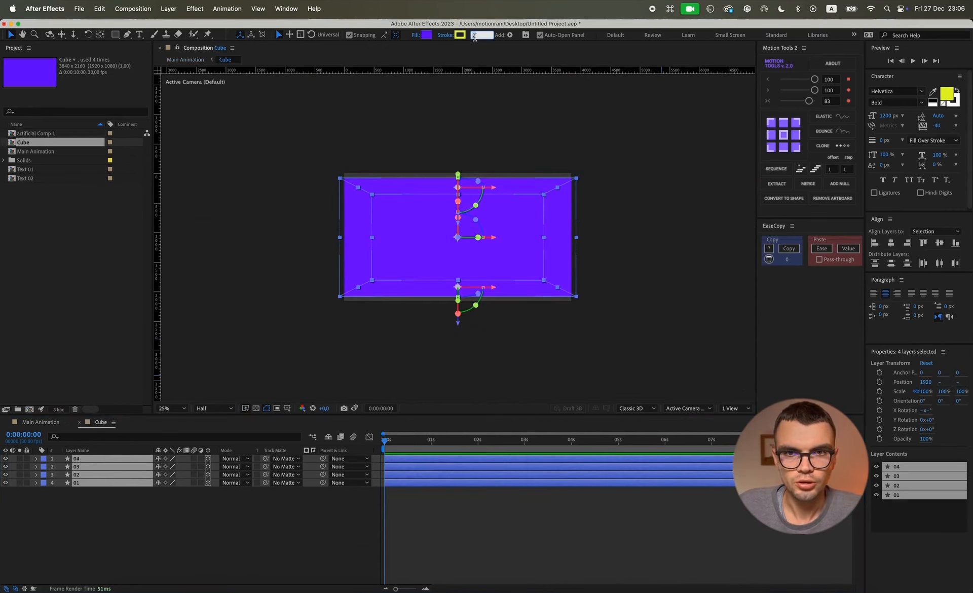
text(5)
key(Return)
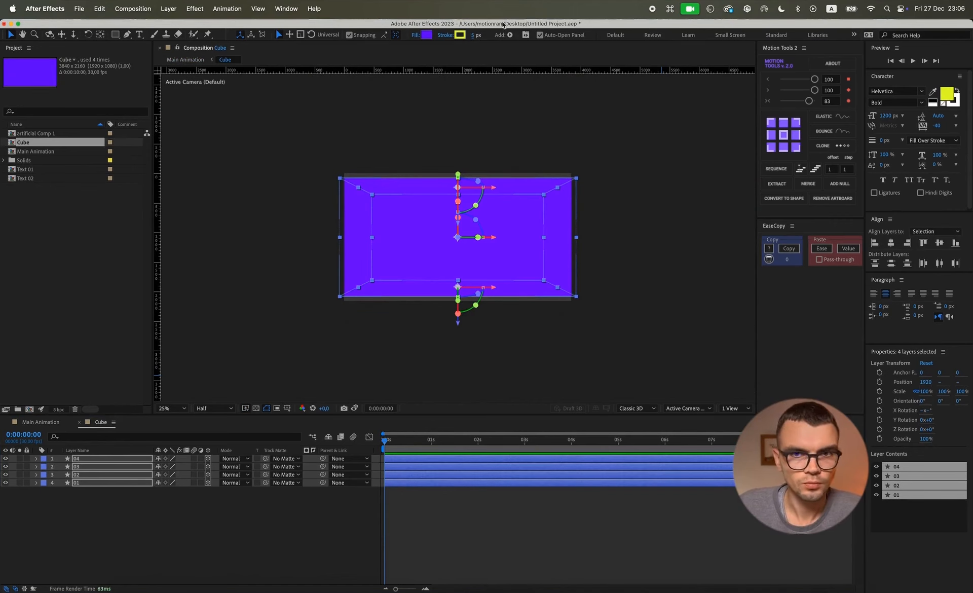
text(10)
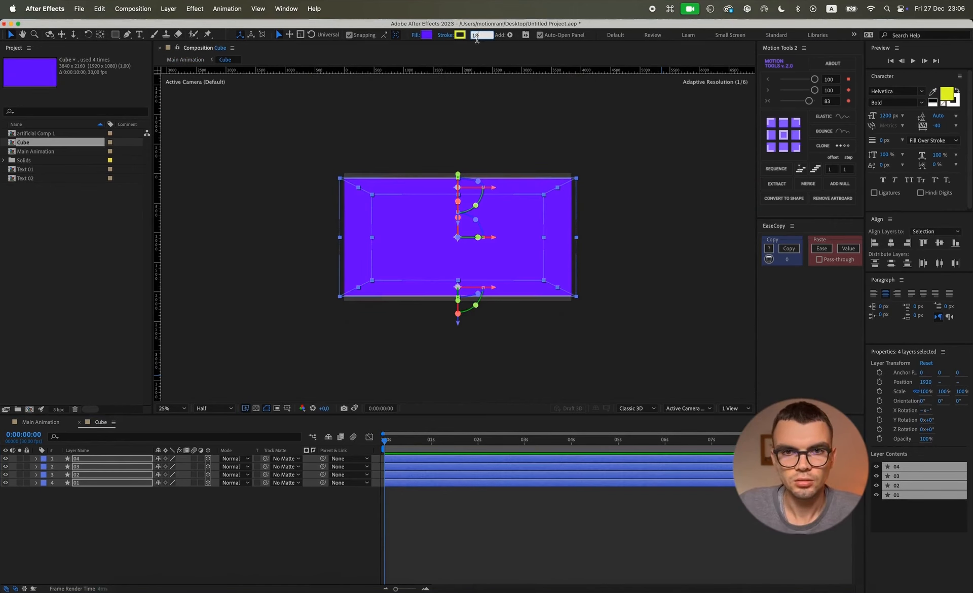
click(135, 546)
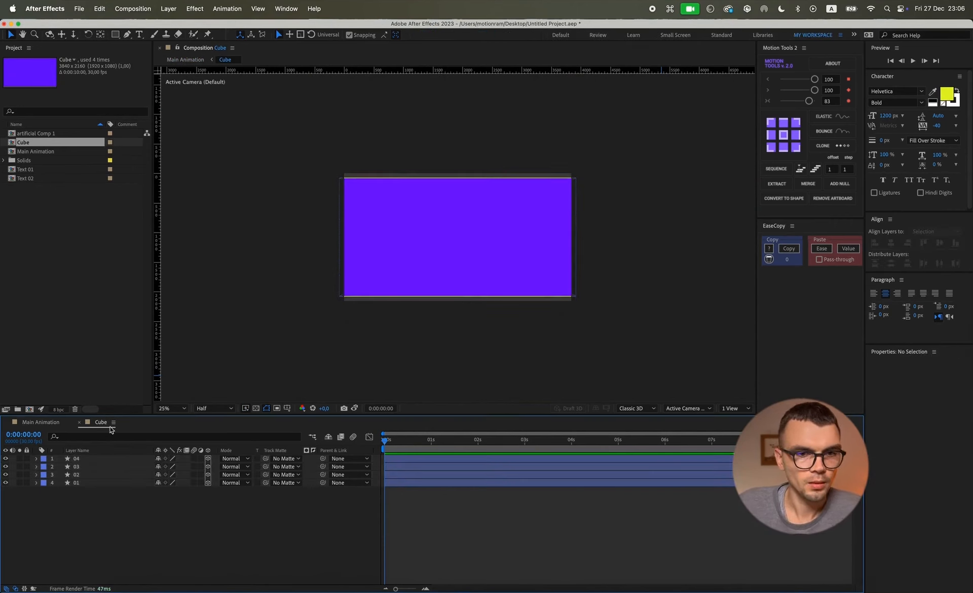
click(56, 422)
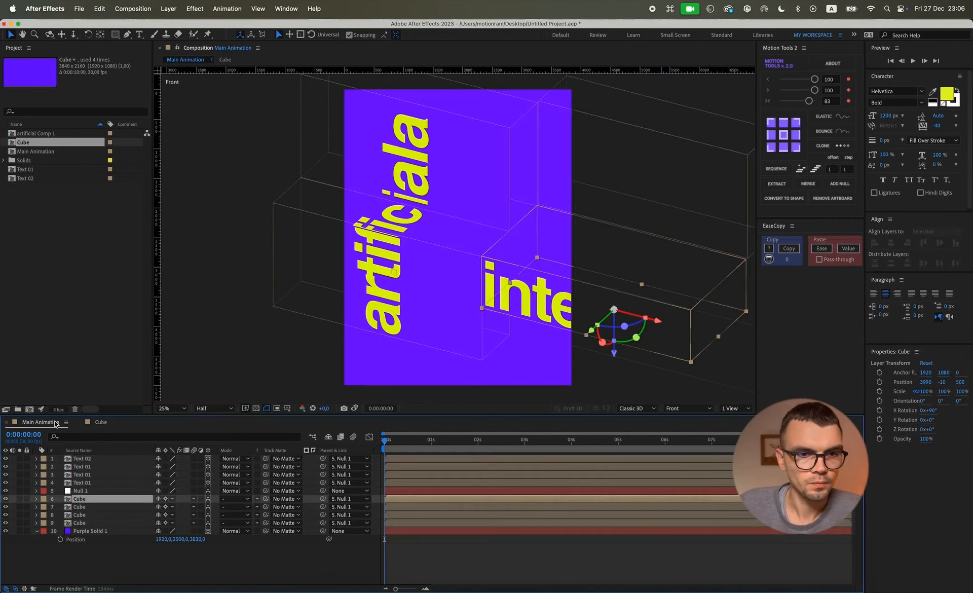
click(276, 559)
key(super+k)
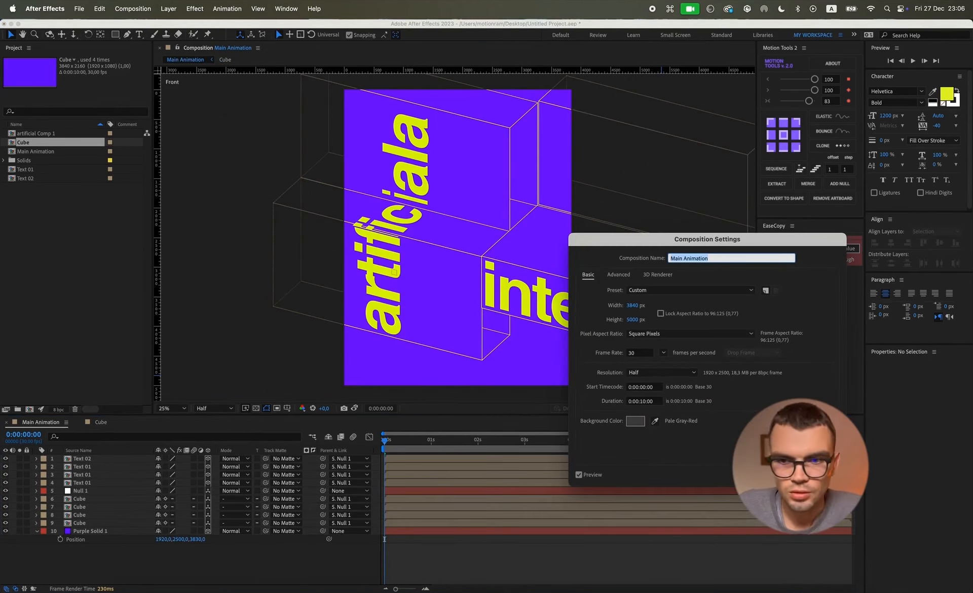
key(Escape)
Nudge the upper rear Cube on layer 7 along its axes to an X position of about 3963 and Y of about -1963
click(650, 220)
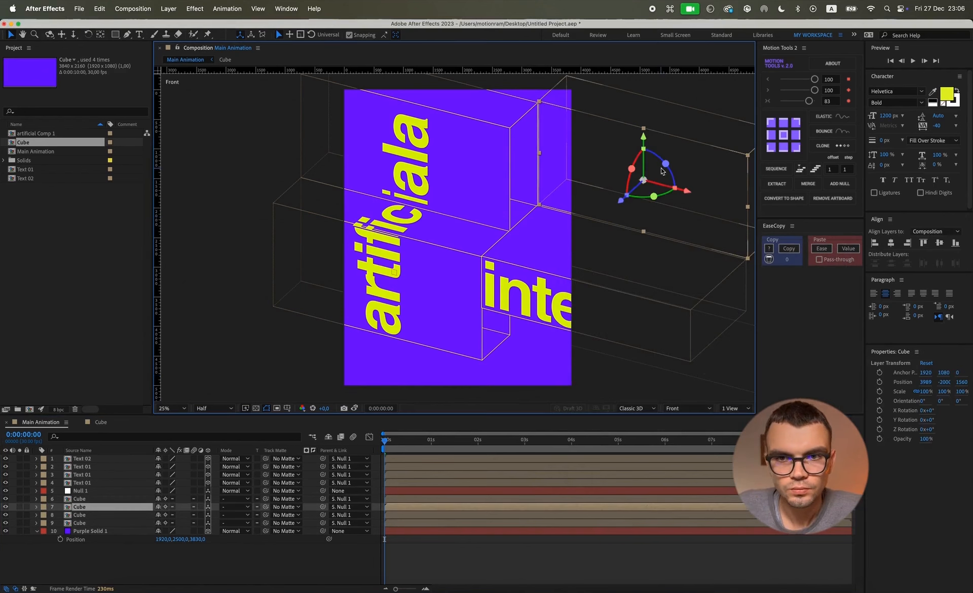
drag(689, 190, 688, 191)
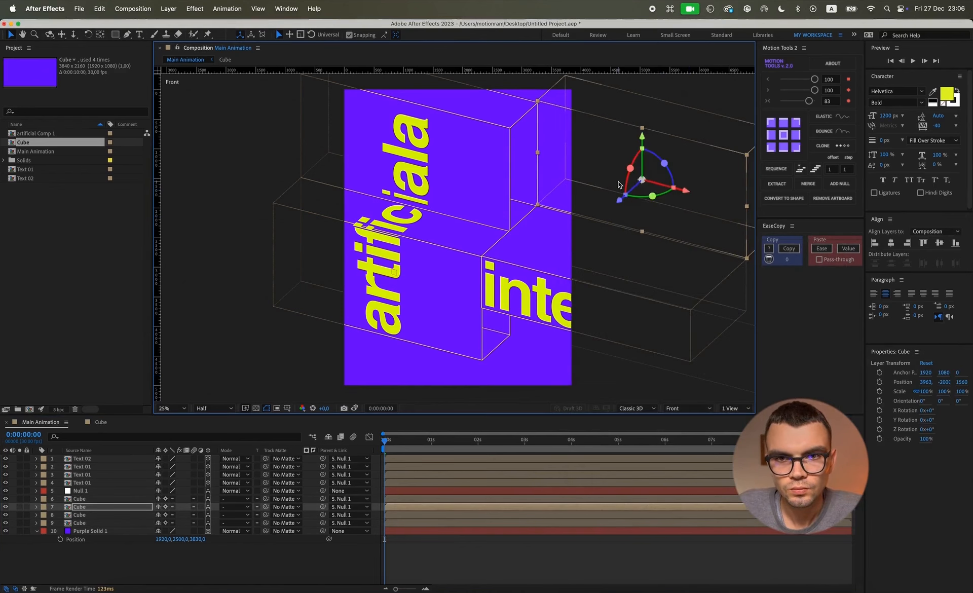
key(.)
drag(644, 148, 643, 150)
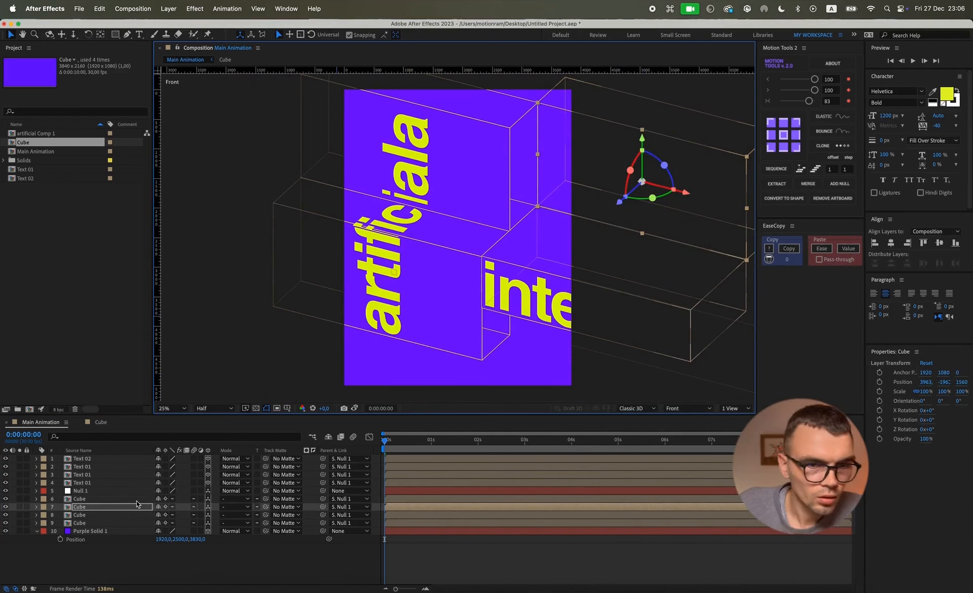
Try a Y Position of 19 for the Cube on layer 7 and undo it
key(p)
click(187, 515)
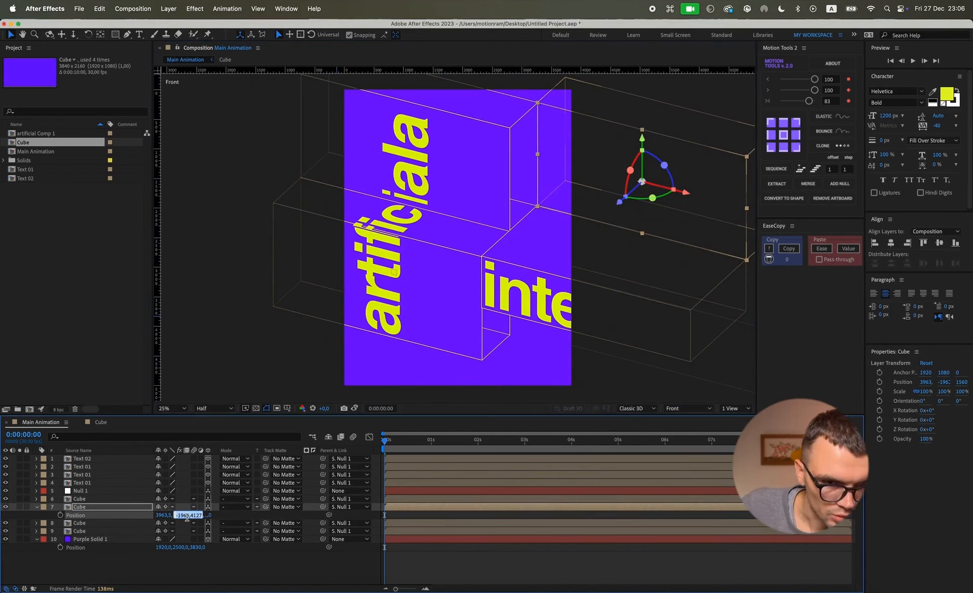
text(19=)
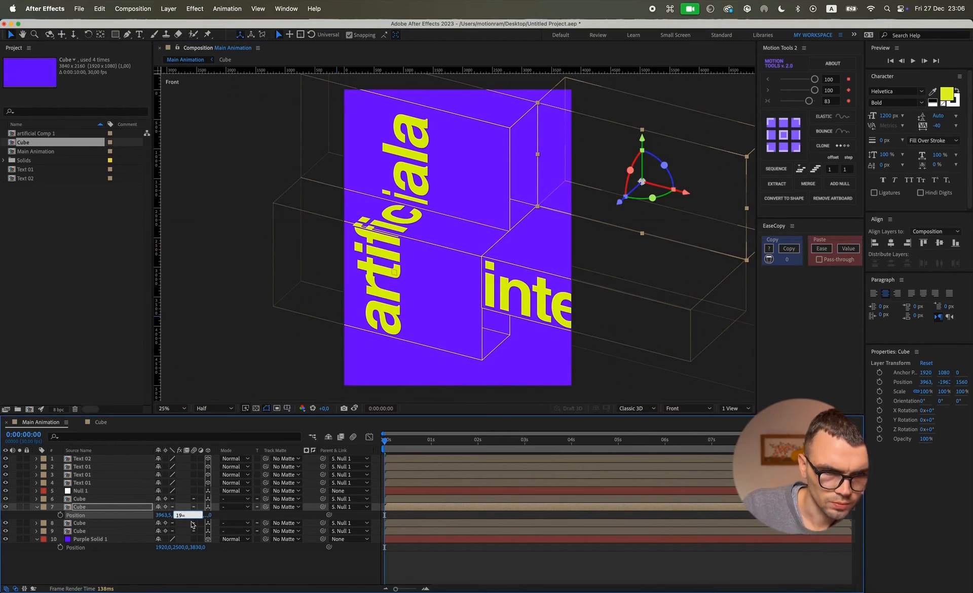
click(212, 563)
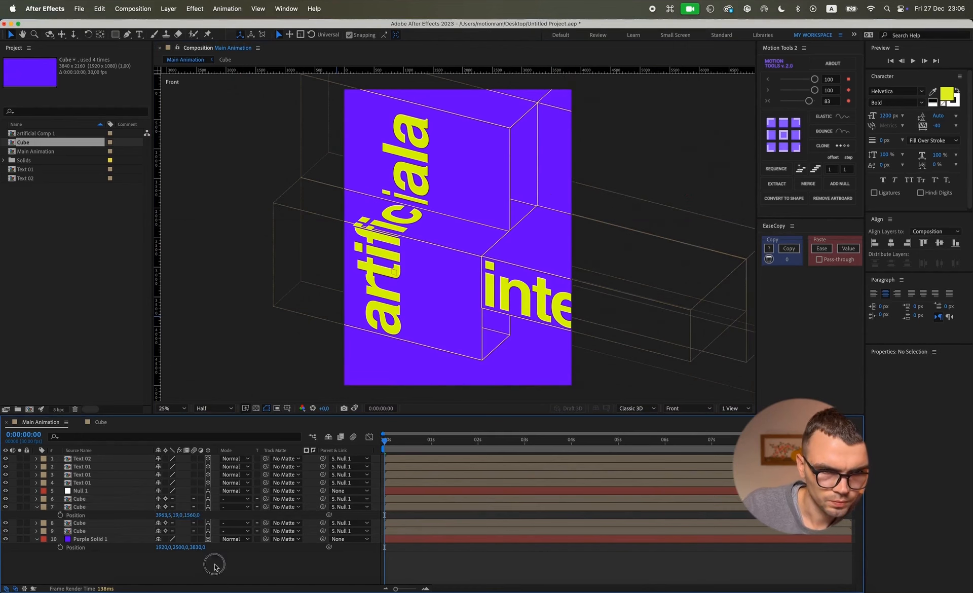
key(super+z)
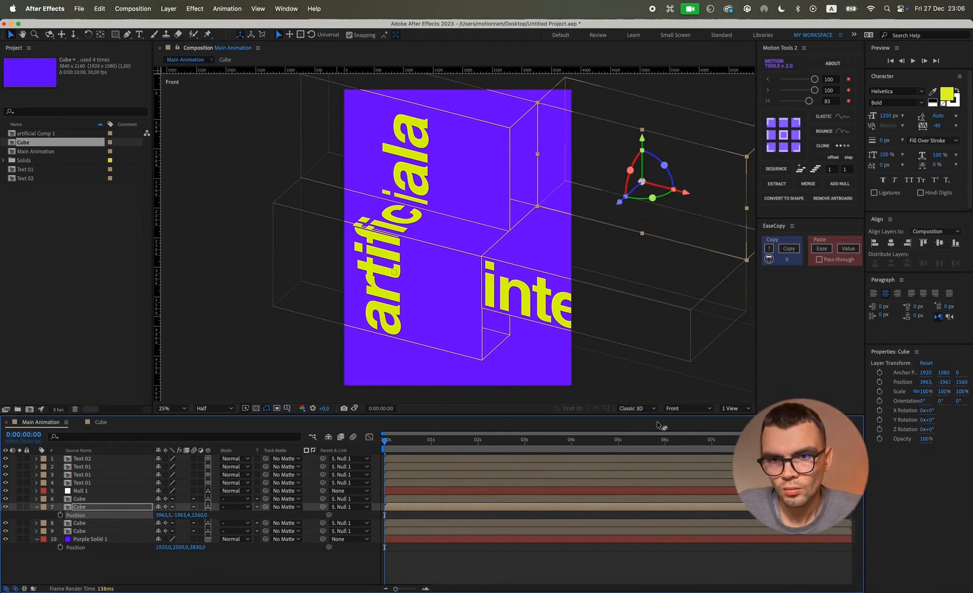
Switch the 3D view to Right and move the Cube on layer 7 along its Y axis to about -2003
click(677, 408)
click(682, 464)
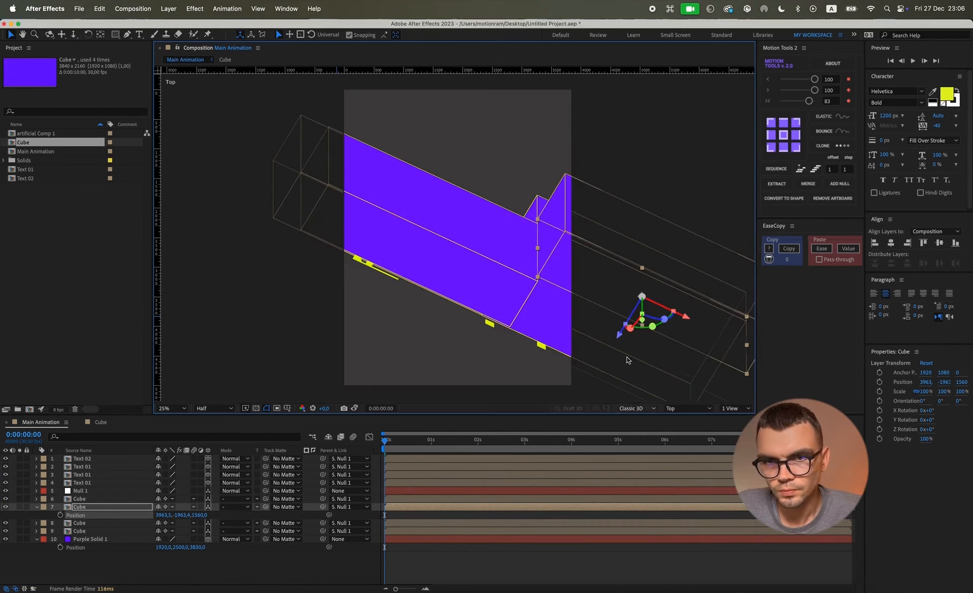
click(679, 408)
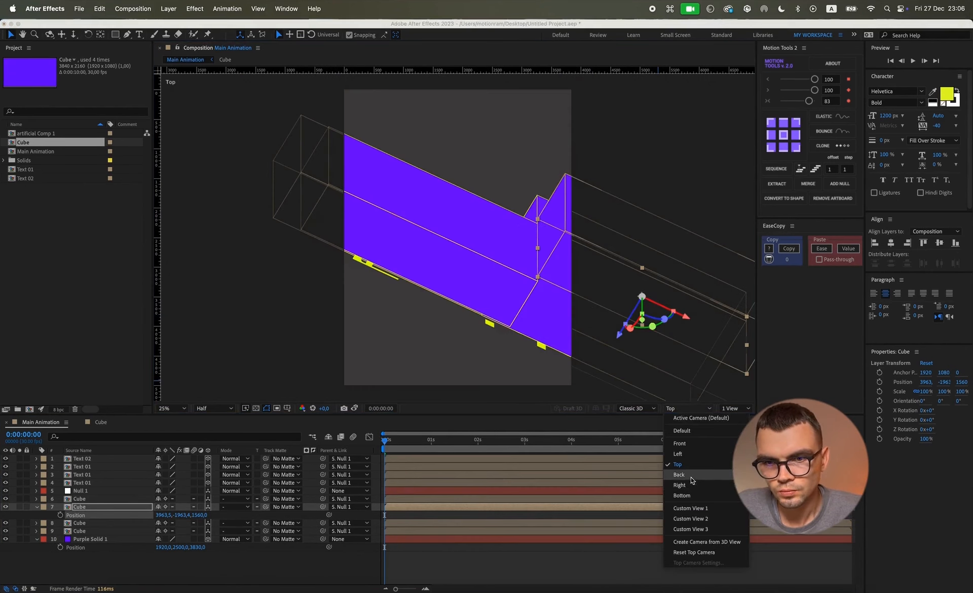
click(691, 475)
click(688, 409)
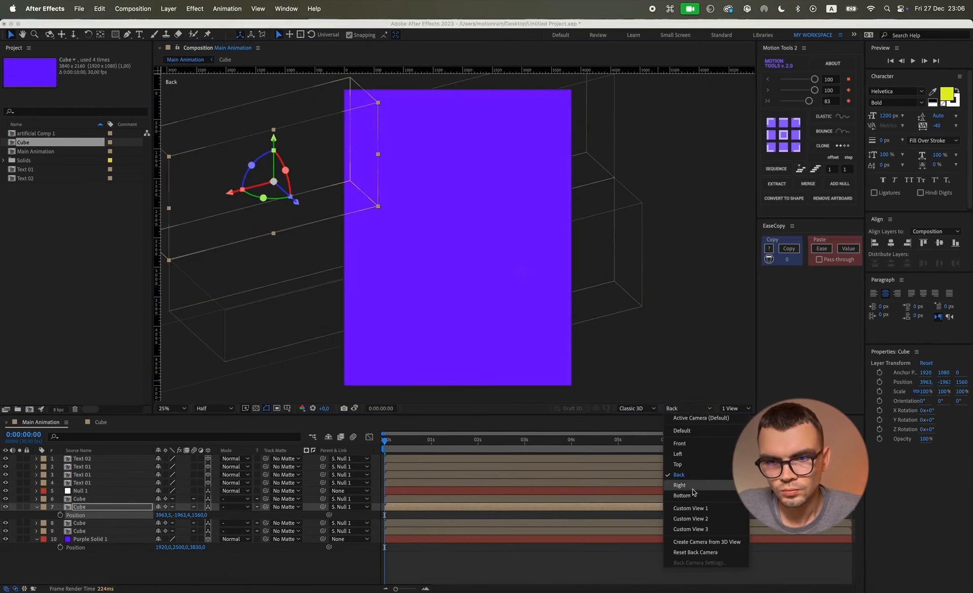
click(691, 486)
key(period)
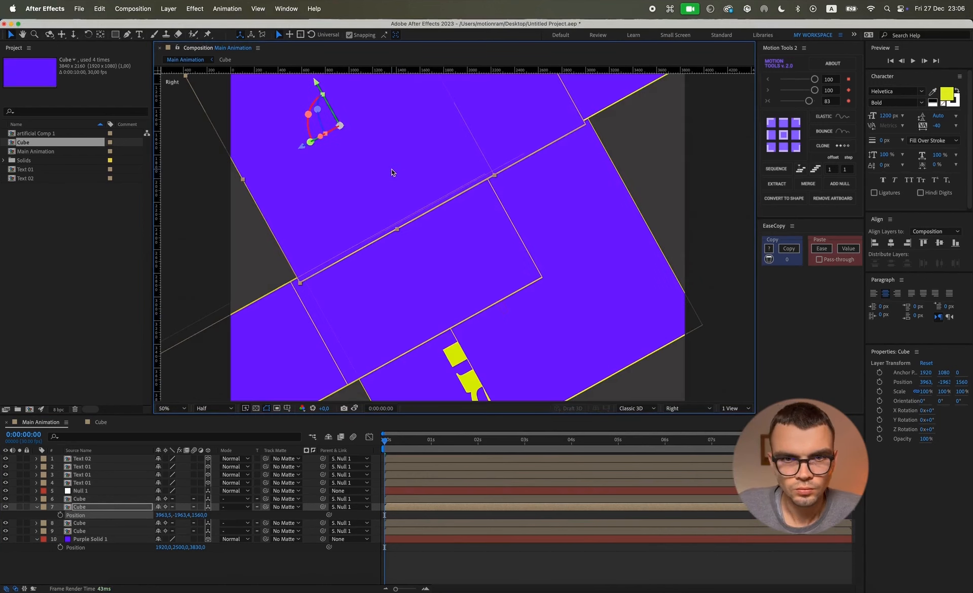
key(comma)
drag(375, 142, 374, 137)
key(period)
key(period)
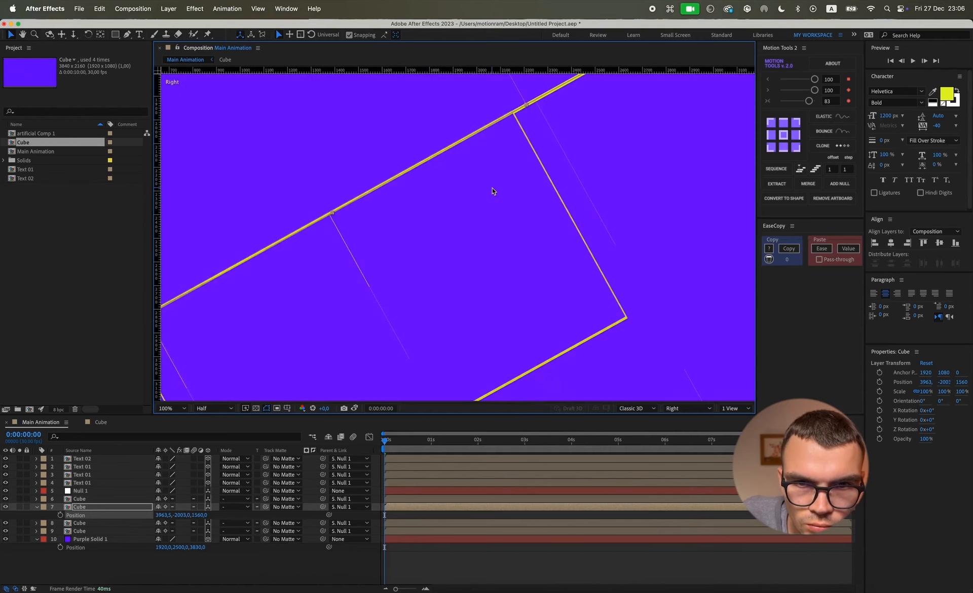
Examine how the cubes' edges meet in the Right, Custom View 3, Default and Active Camera views
click(502, 217)
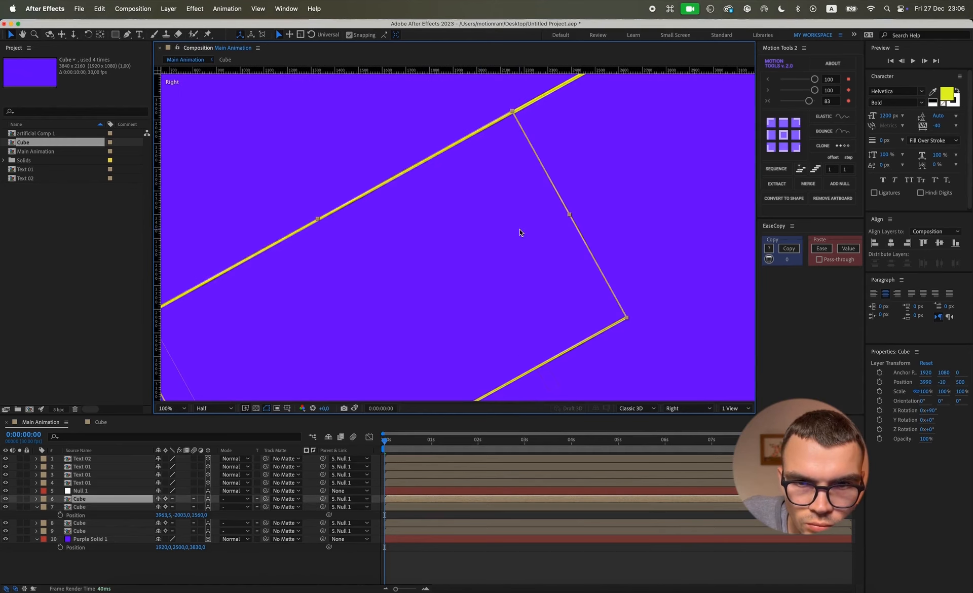
key(comma)
click(573, 175)
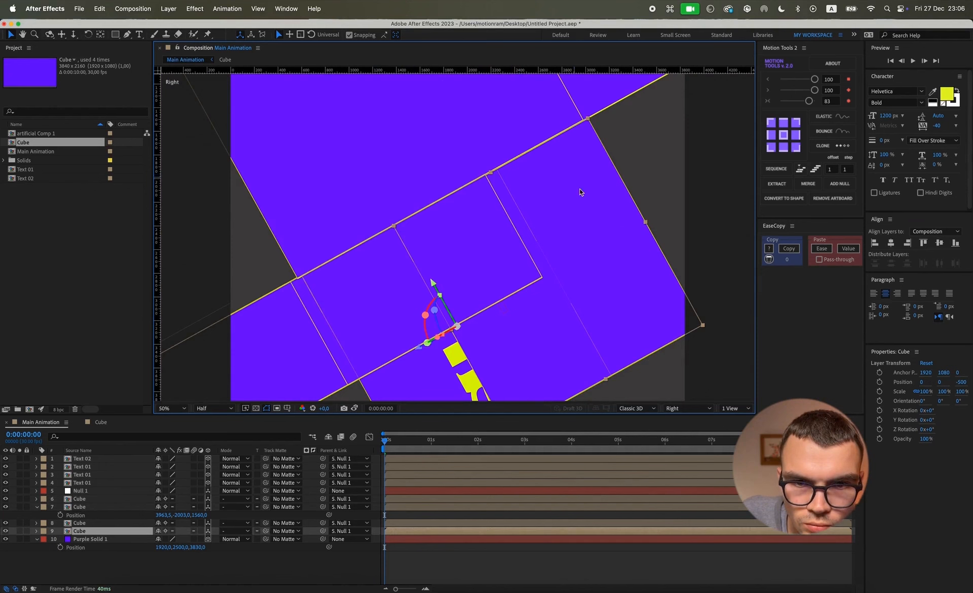
click(689, 408)
click(687, 528)
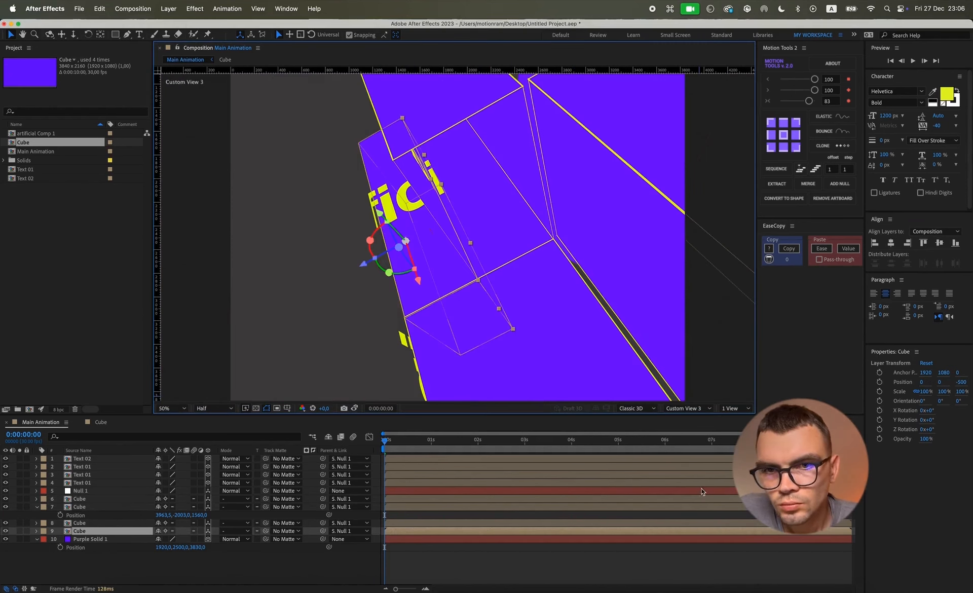
click(682, 412)
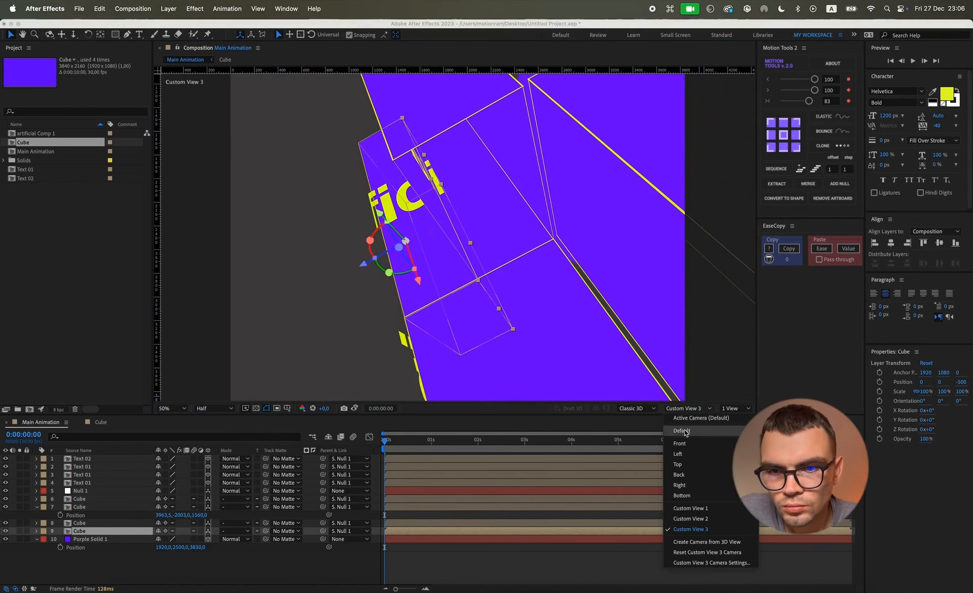
click(686, 432)
click(685, 408)
click(690, 427)
click(729, 408)
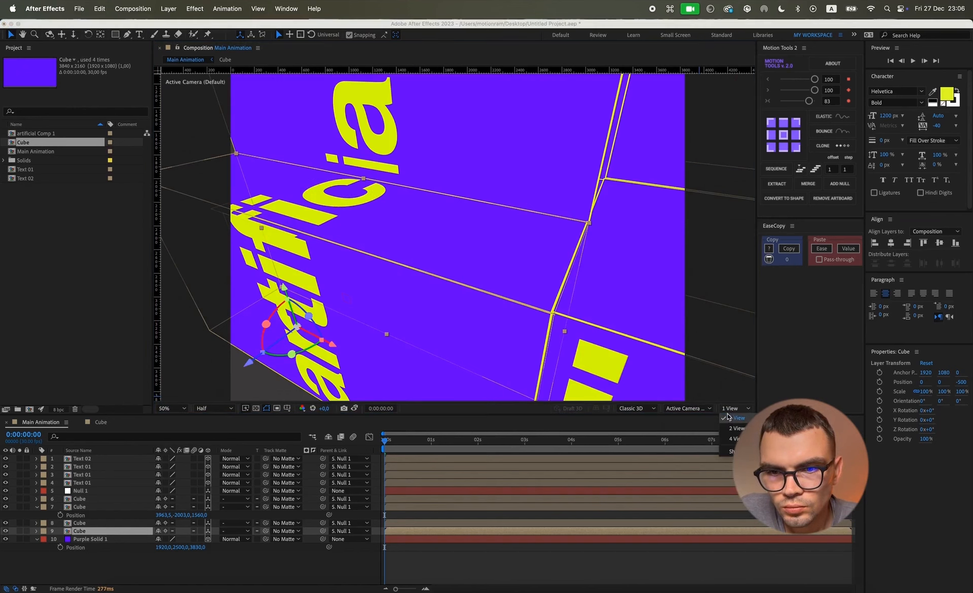
click(684, 556)
scroll(576, 247, down, 2)
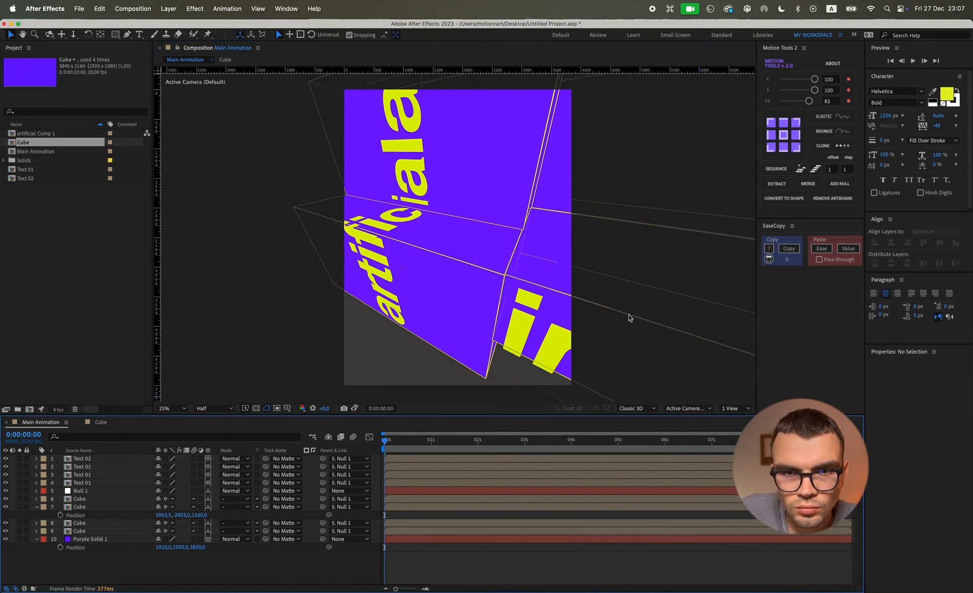
Return the 3D view to Front and select the upper rear Cube on layer 7
click(689, 409)
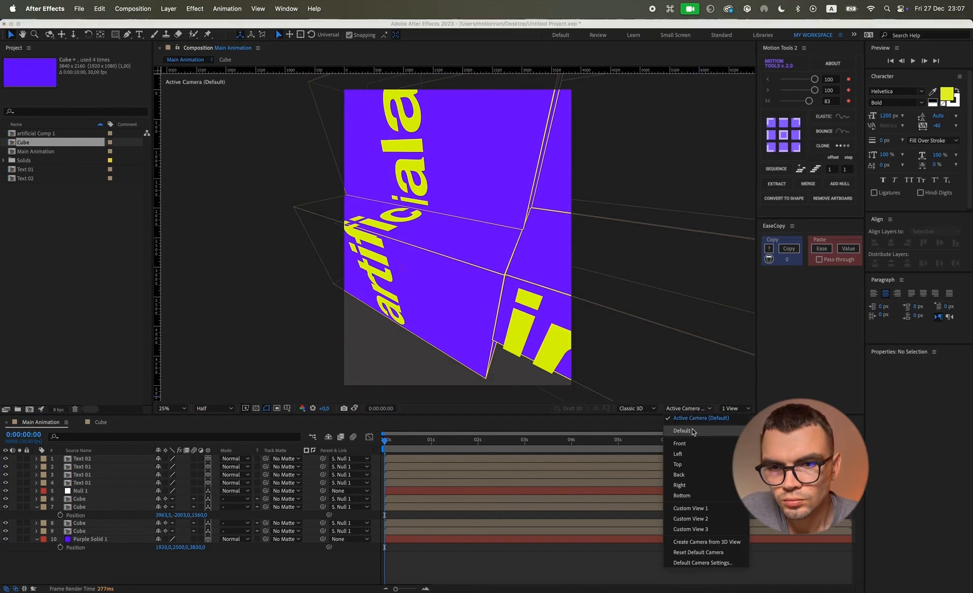
click(692, 429)
click(685, 408)
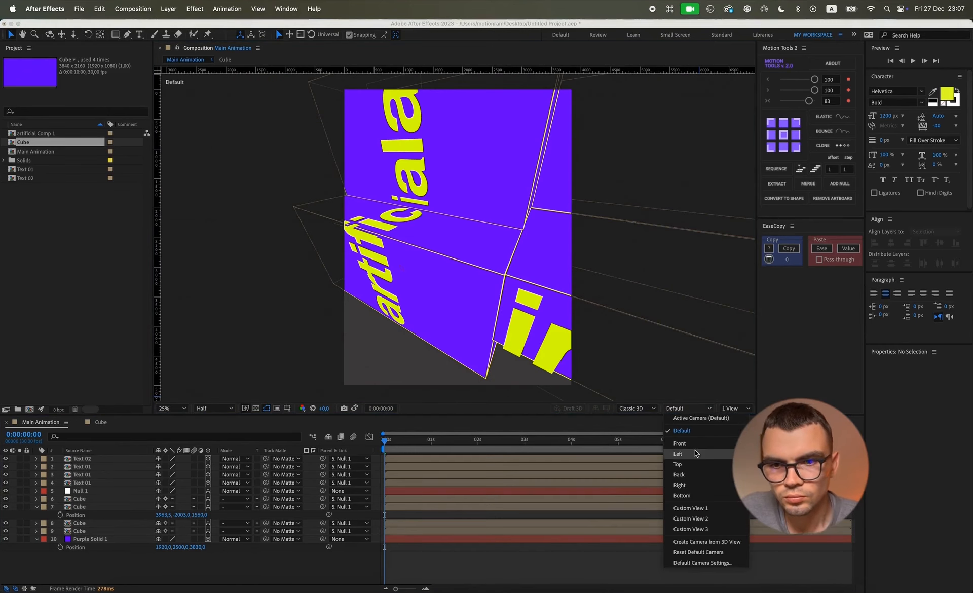
click(694, 442)
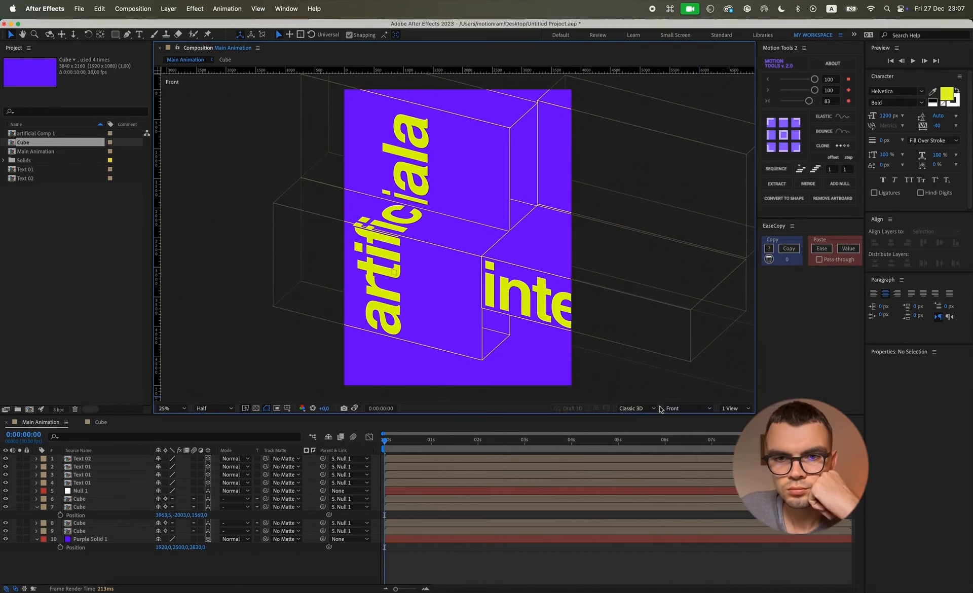
click(560, 180)
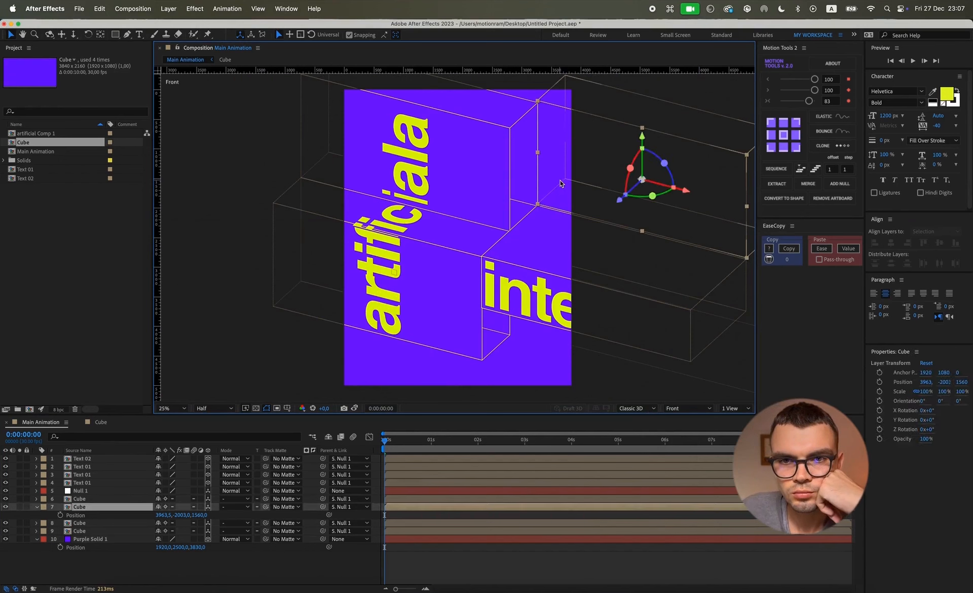
Move the upper rear Cube on layer 7 along its Z axis to about 1515
drag(623, 204, 622, 208)
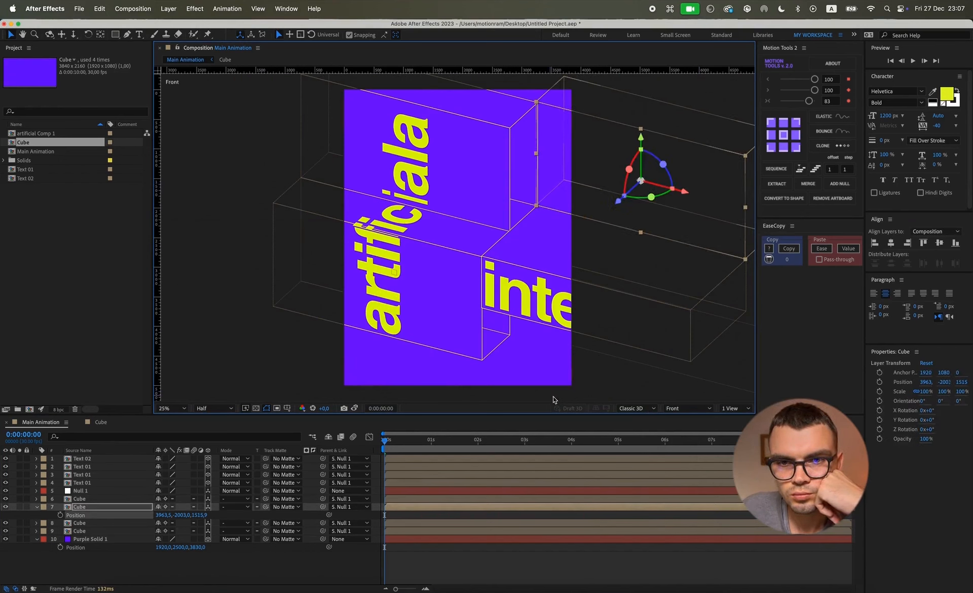
click(616, 539)
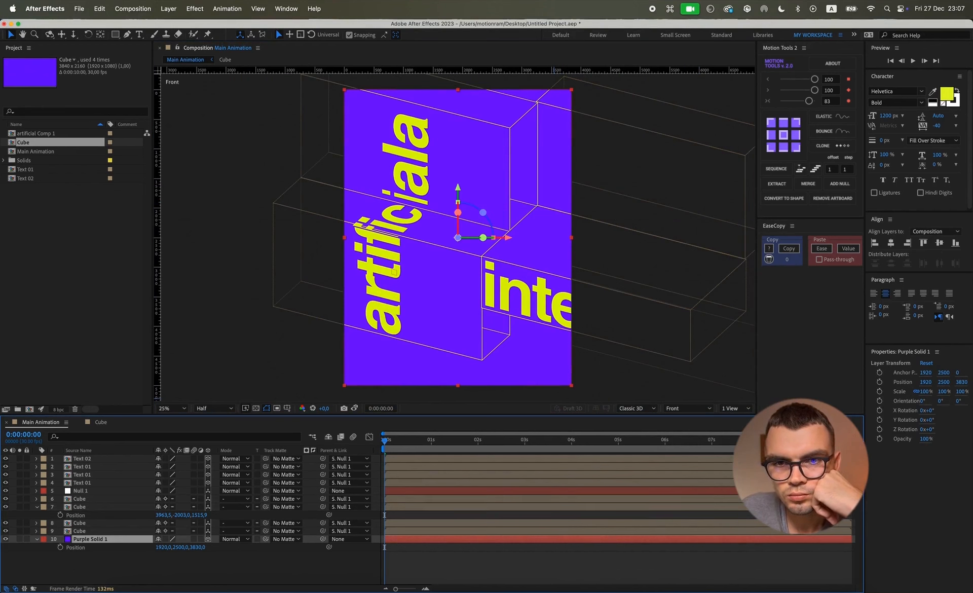
click(737, 567)
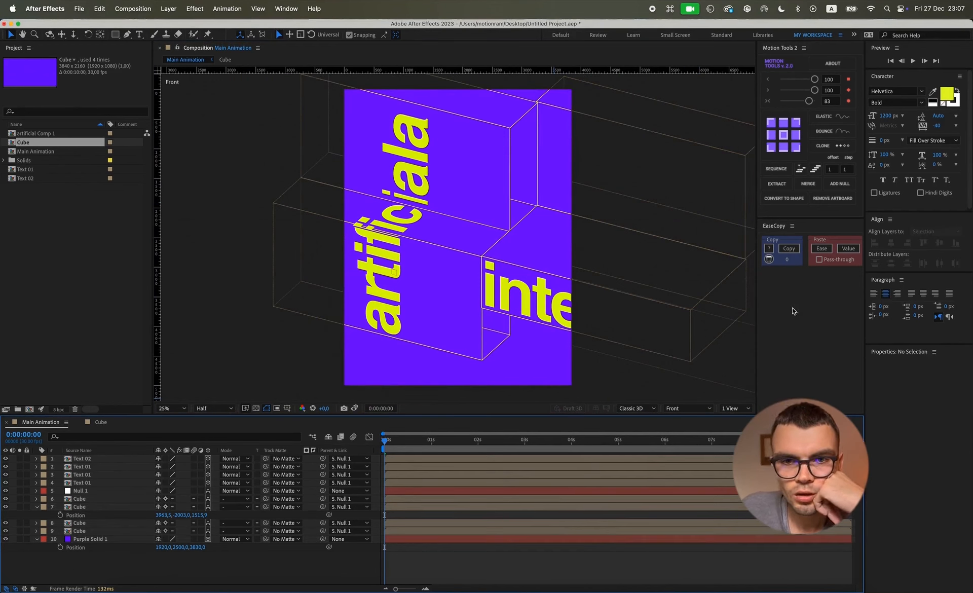
Try moving the Cube on layer 6 along its X axis to about 3840 and undo it
click(570, 254)
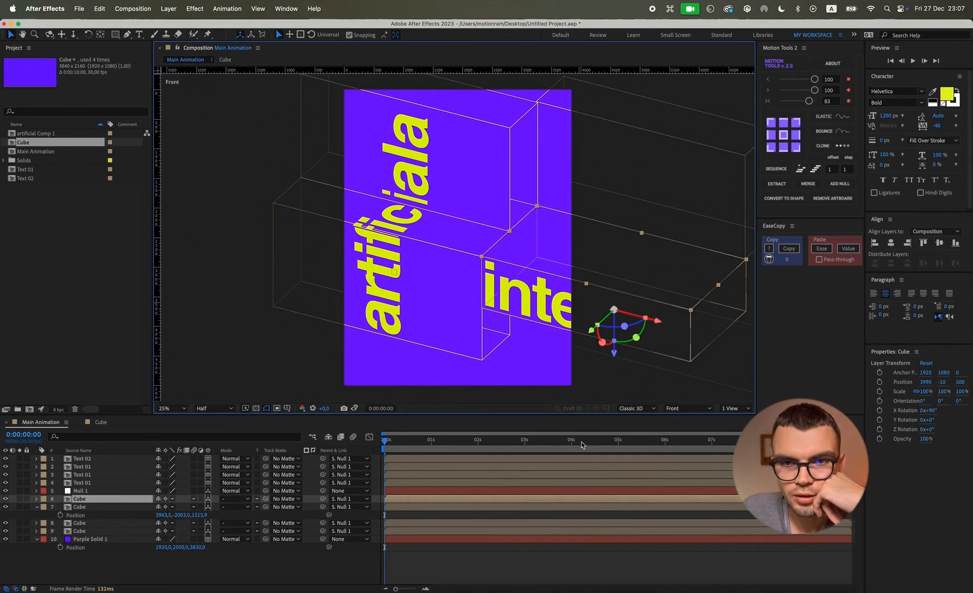
drag(635, 318, 627, 318)
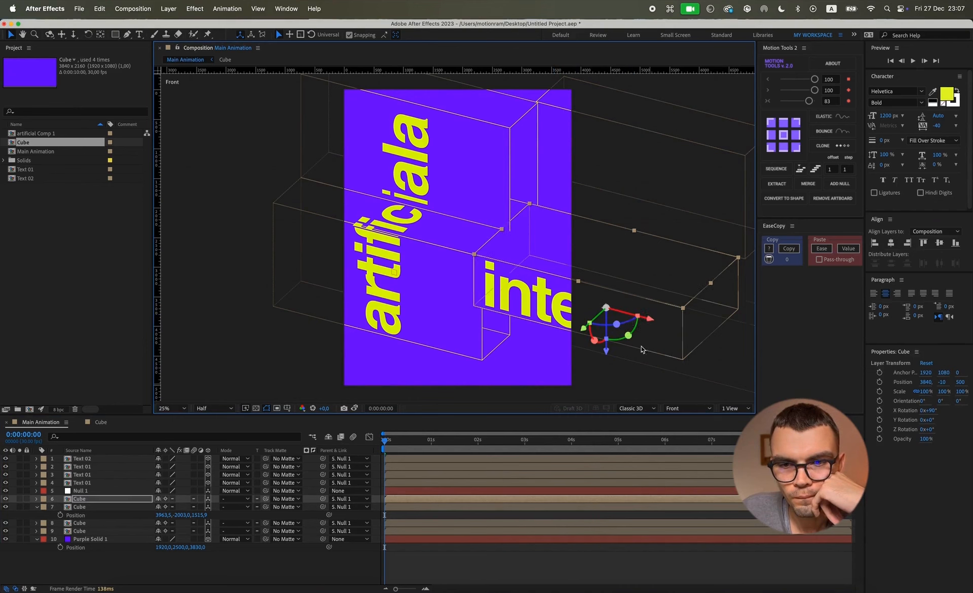
key(super+z)
key(super+z)
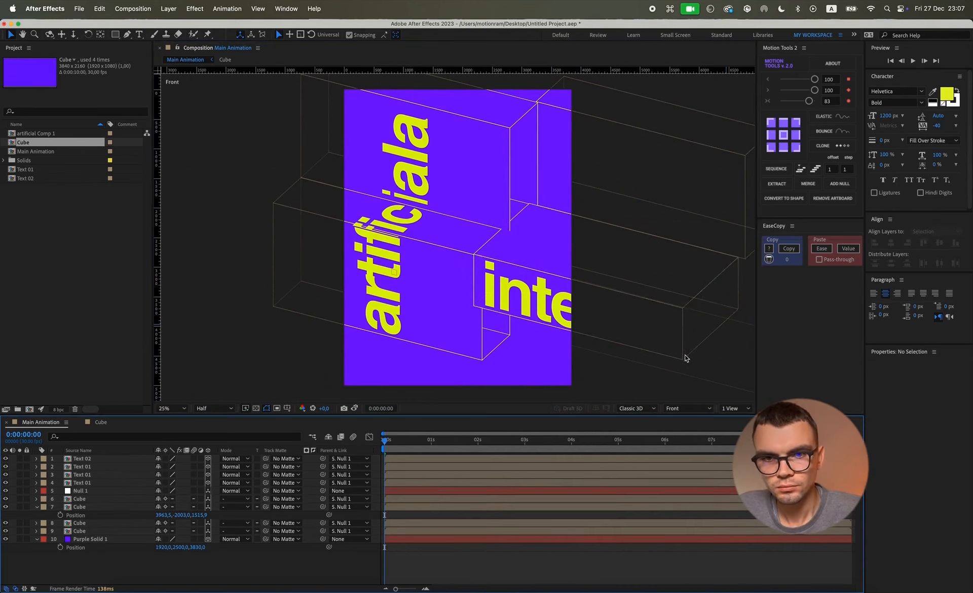
click(691, 559)
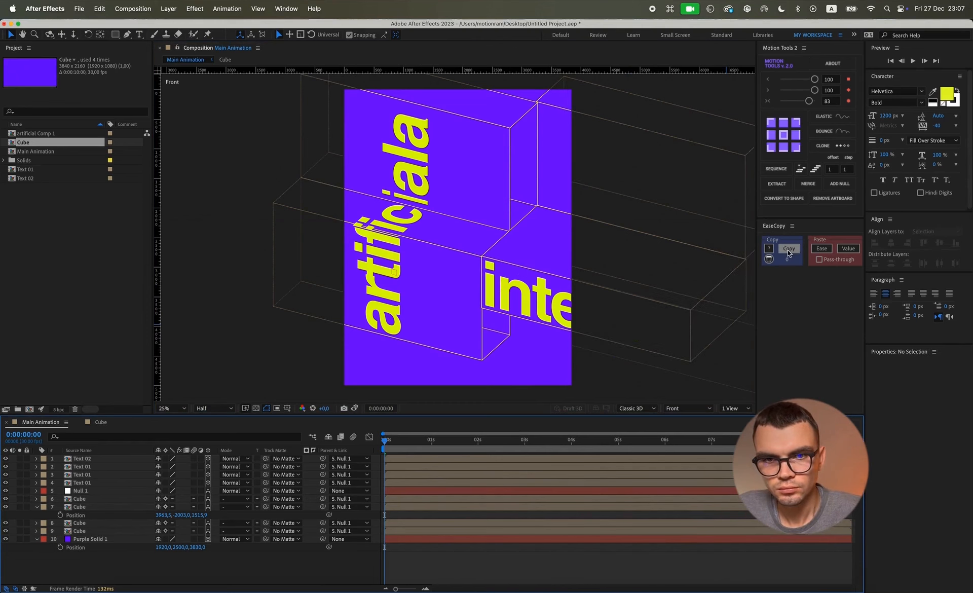
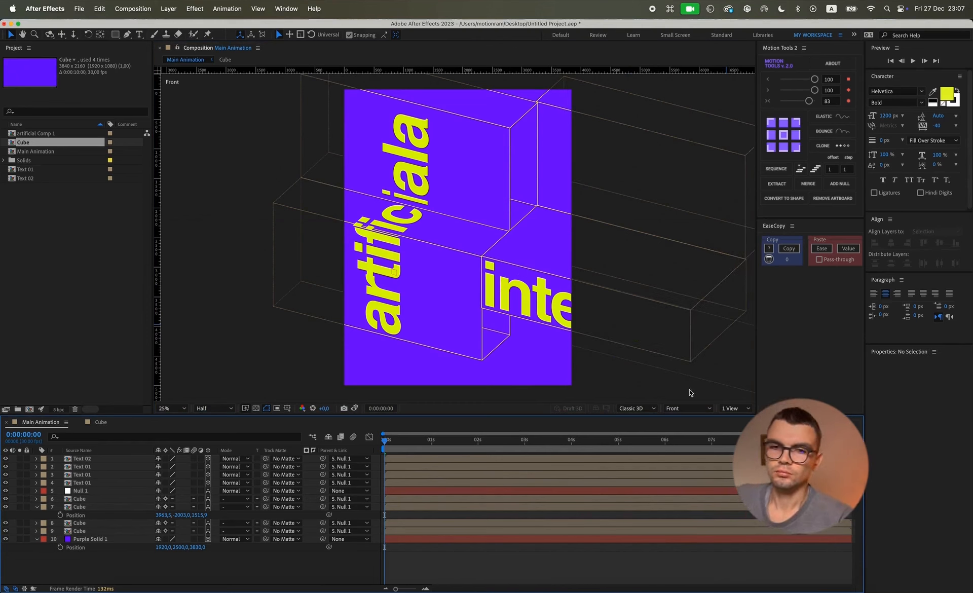
Preview Main Animation and examine how the Text 02 layer's corner meets the cube edges
key(space)
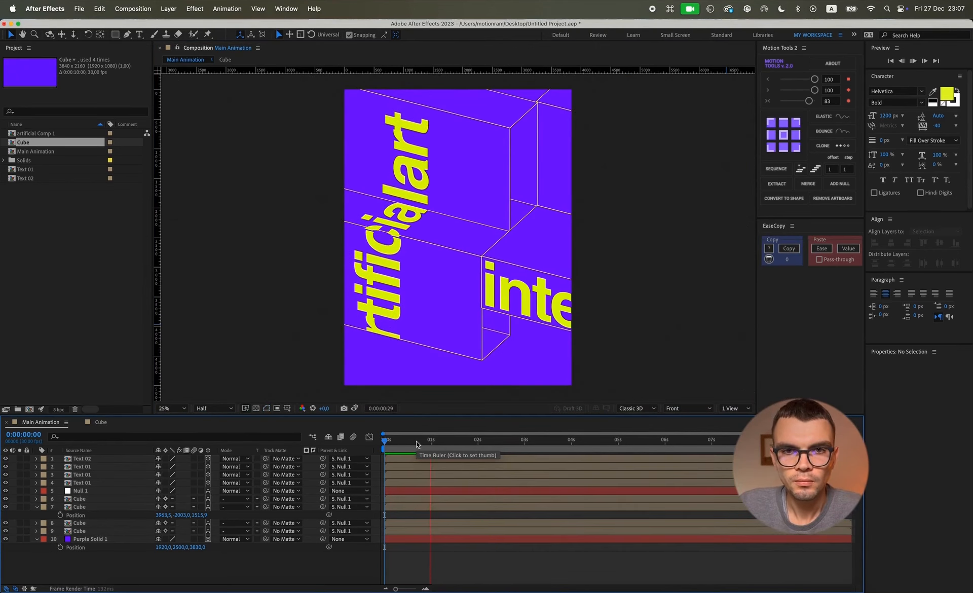
key(space)
click(514, 304)
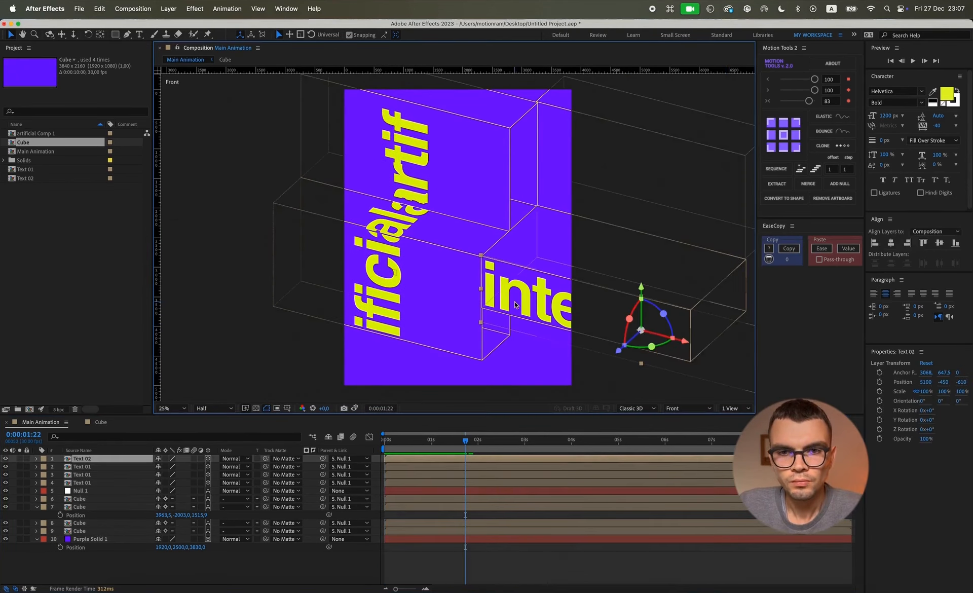
double_click(93, 458)
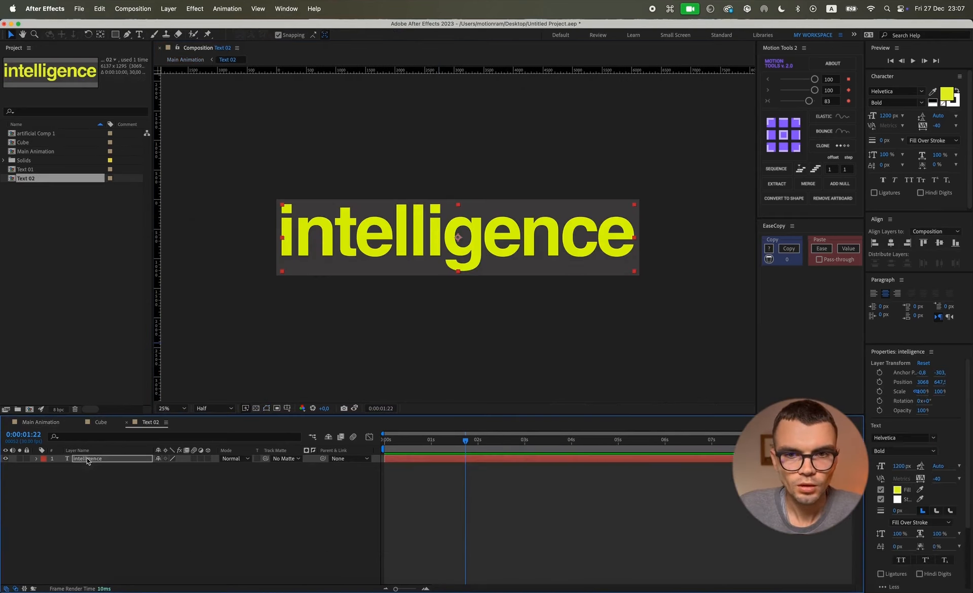
click(53, 422)
scroll(485, 281, up, 3)
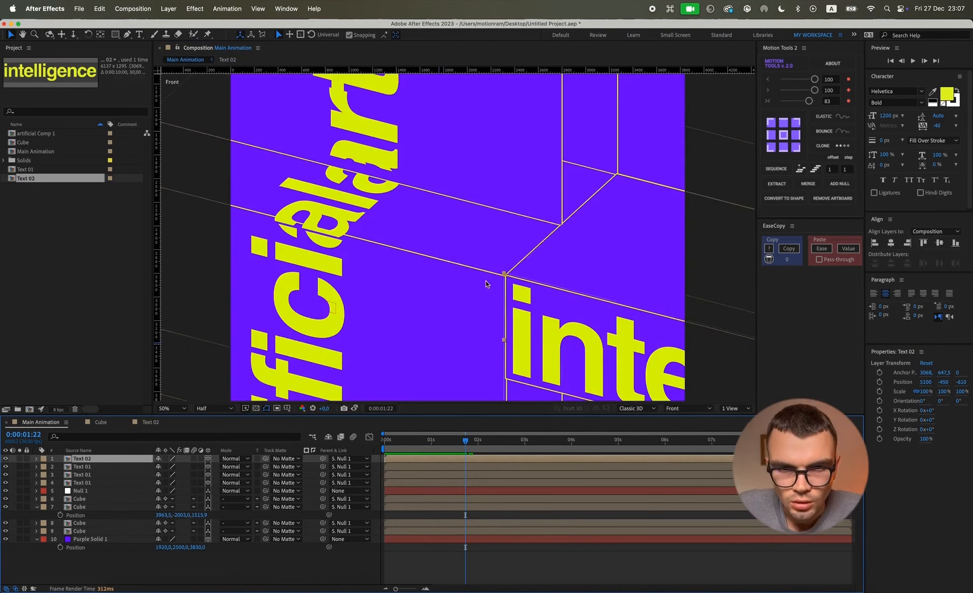
scroll(529, 314, up, 2)
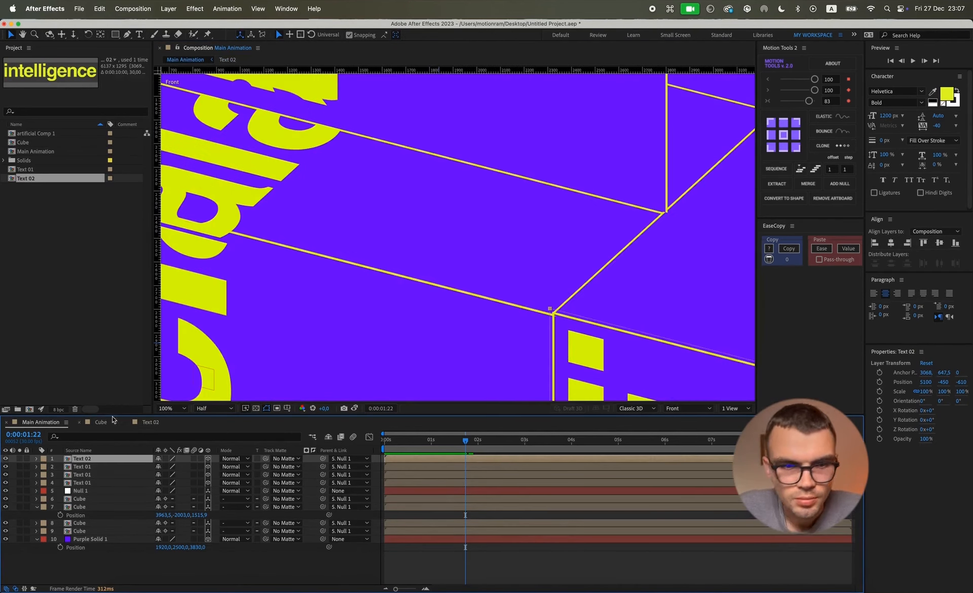
Set the Text 02 composition's width to 6079 px and return to Main Animation to check the fit
click(148, 422)
key(super+k)
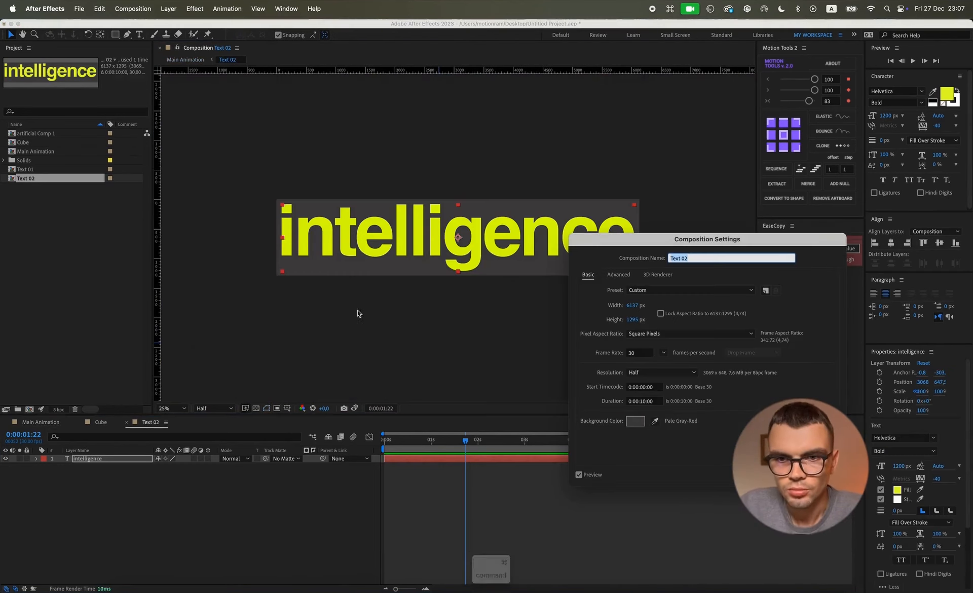
drag(632, 306, 628, 307)
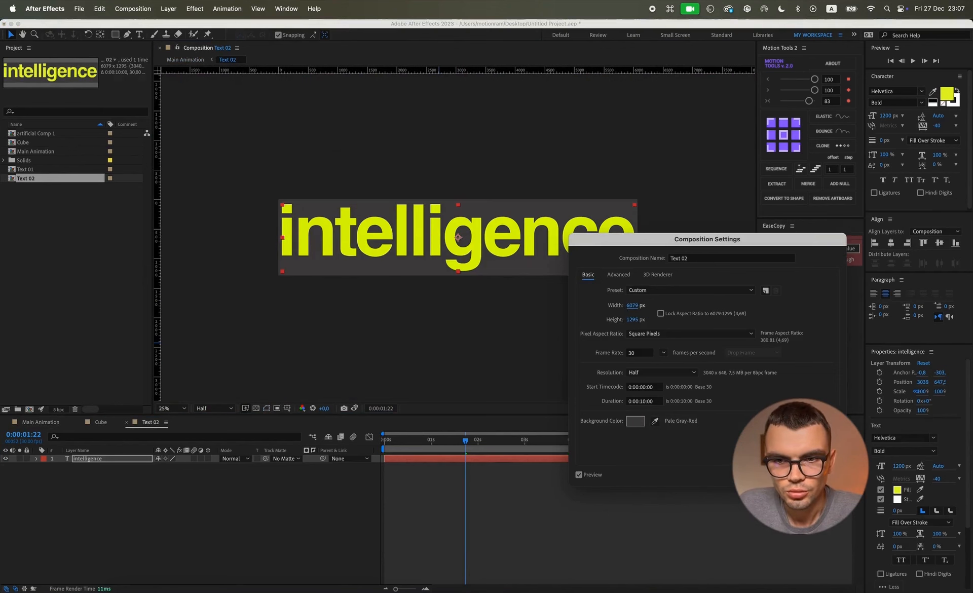
key(Return)
click(40, 422)
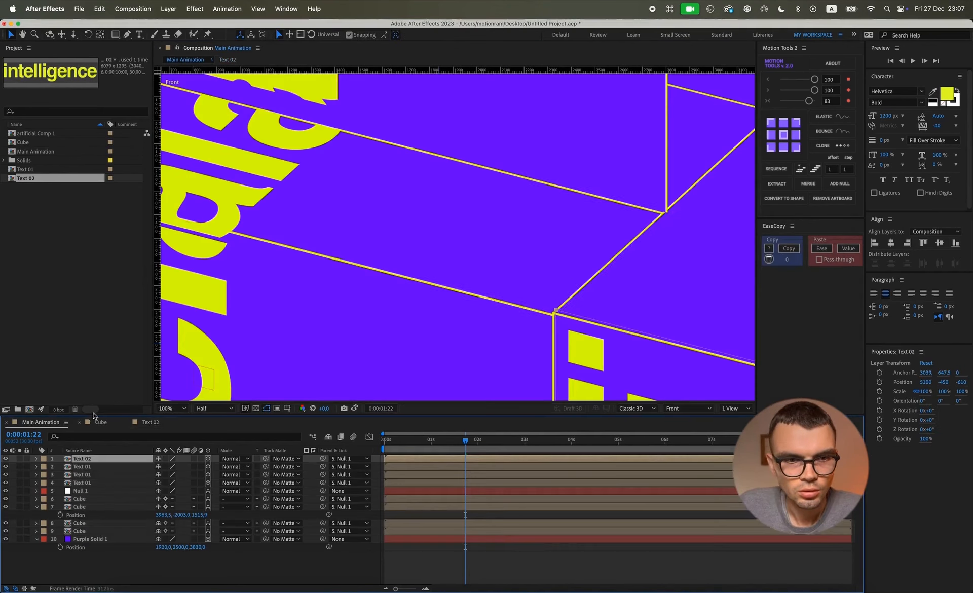
Set the Text 02 composition's width to 6089 px and check its corner in Main Animation
click(152, 422)
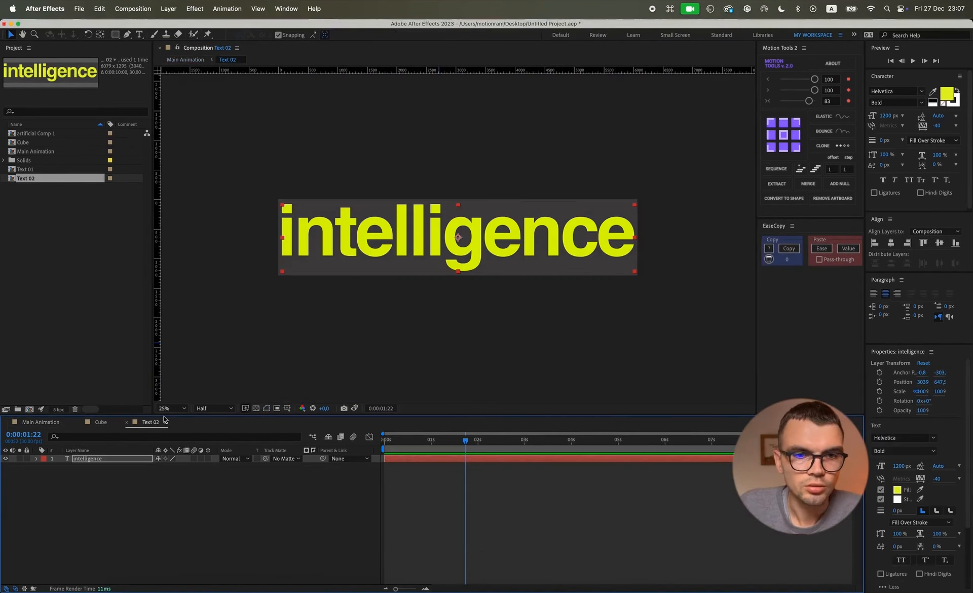
key(super+k)
drag(640, 311, 654, 309)
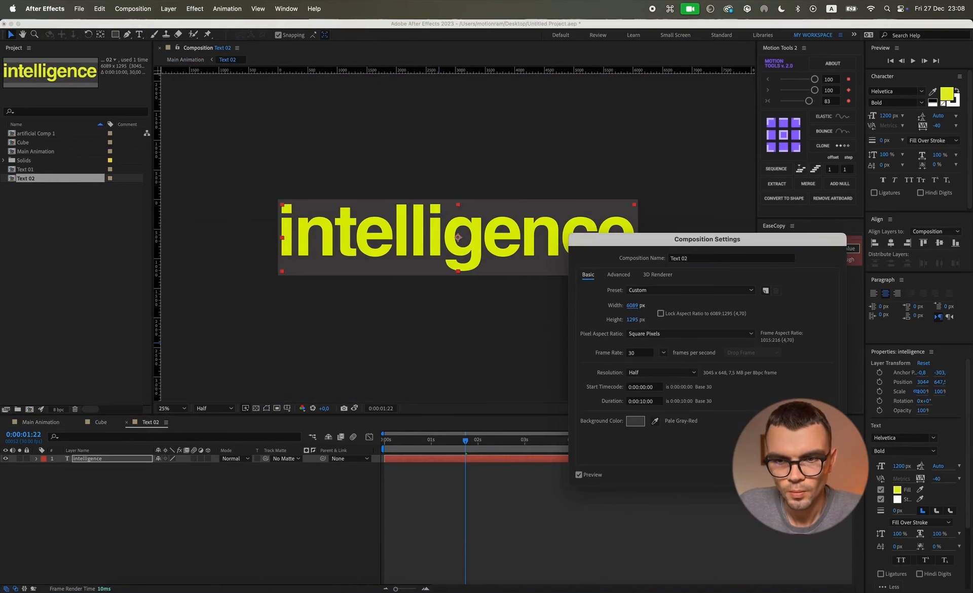
key(Return)
click(53, 425)
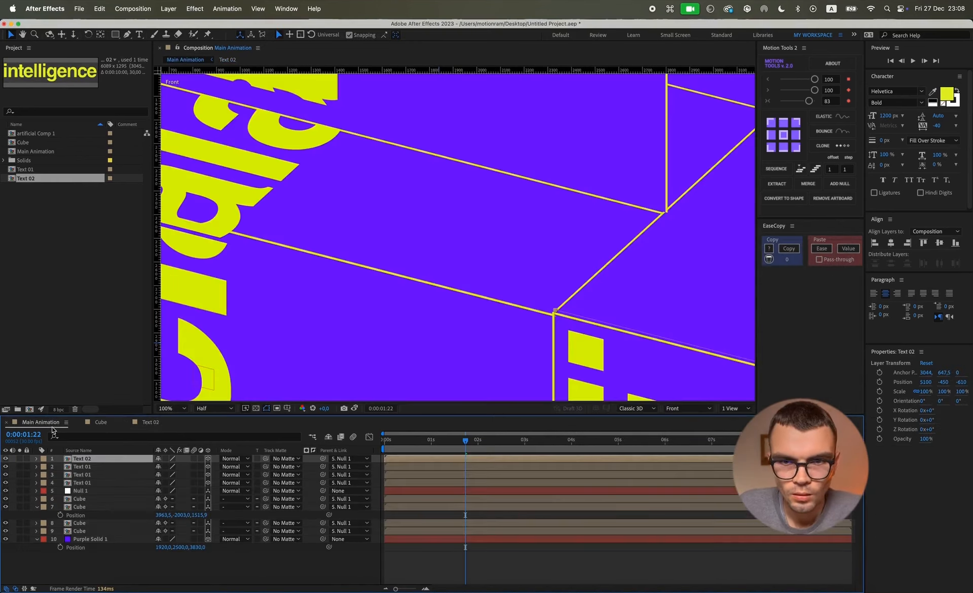
Apply the CC RepeTile effect to the intelligence layer in the Text 02 composition
click(150, 422)
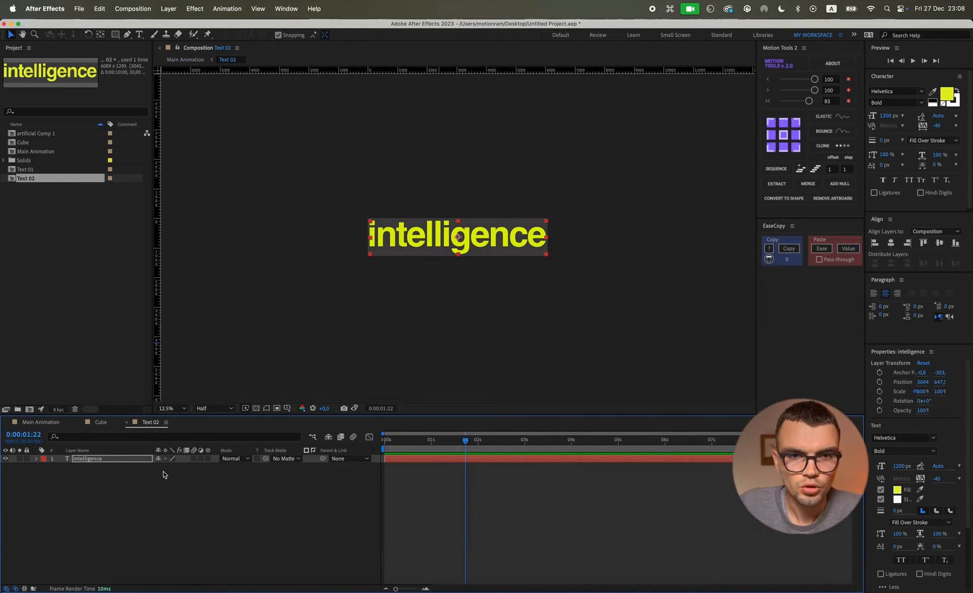
key(ctrl+space)
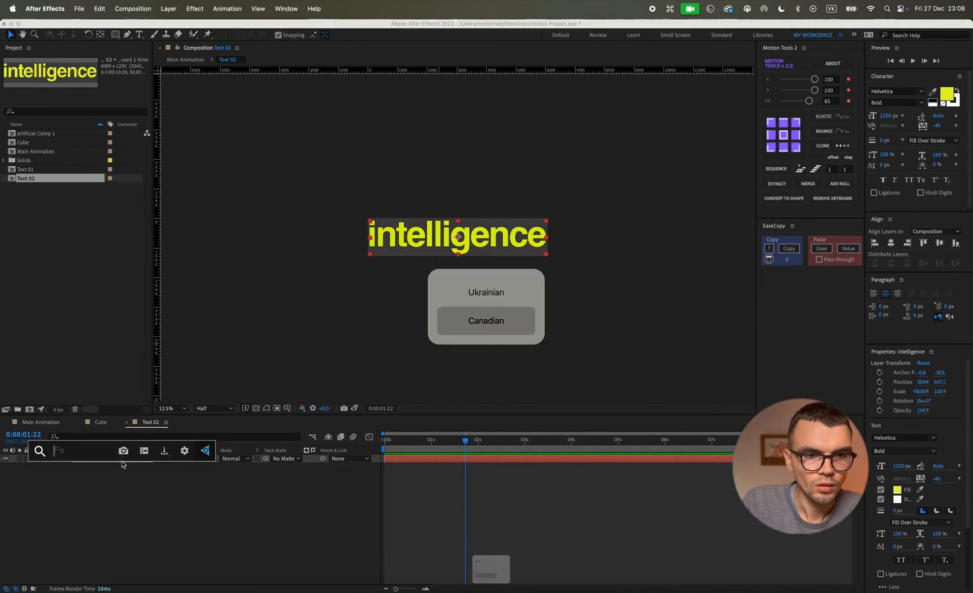
text(cc re)
key(Return)
Keyframe the intelligence layer's Position at the first frame and move it to about X 5236 at 0:00:09:29
drag(421, 440, 323, 444)
key(alt+shift+p)
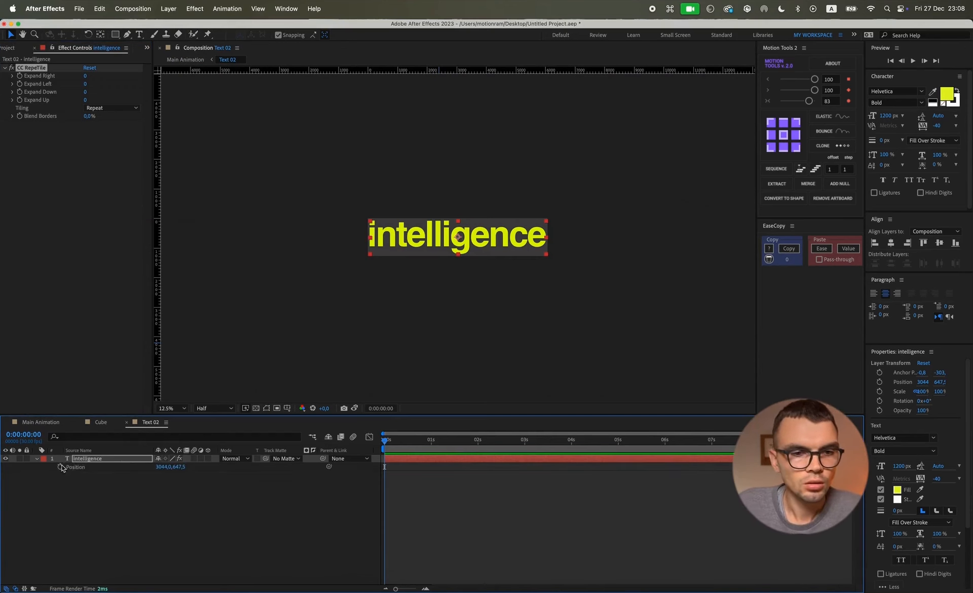
key(End)
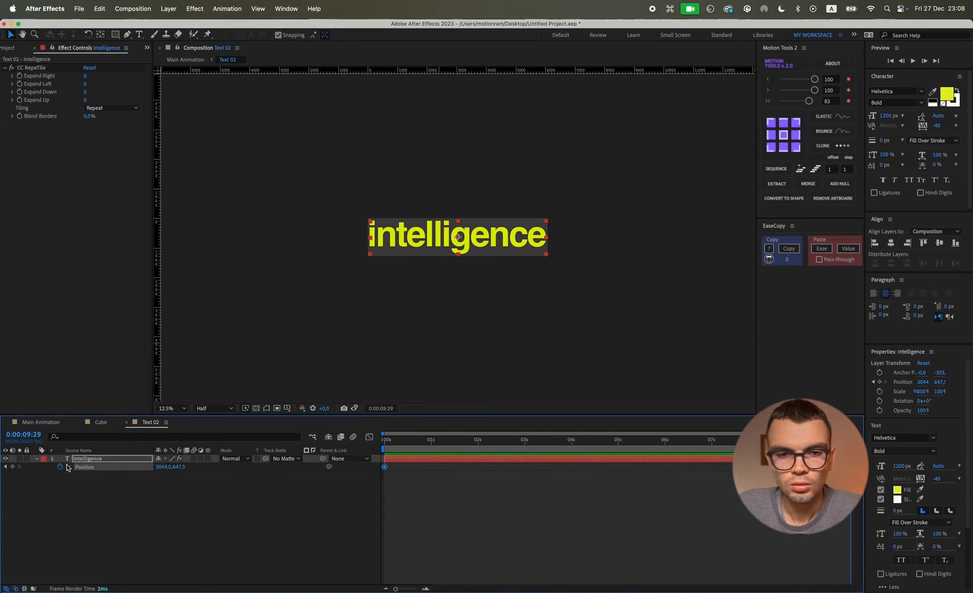
key(period)
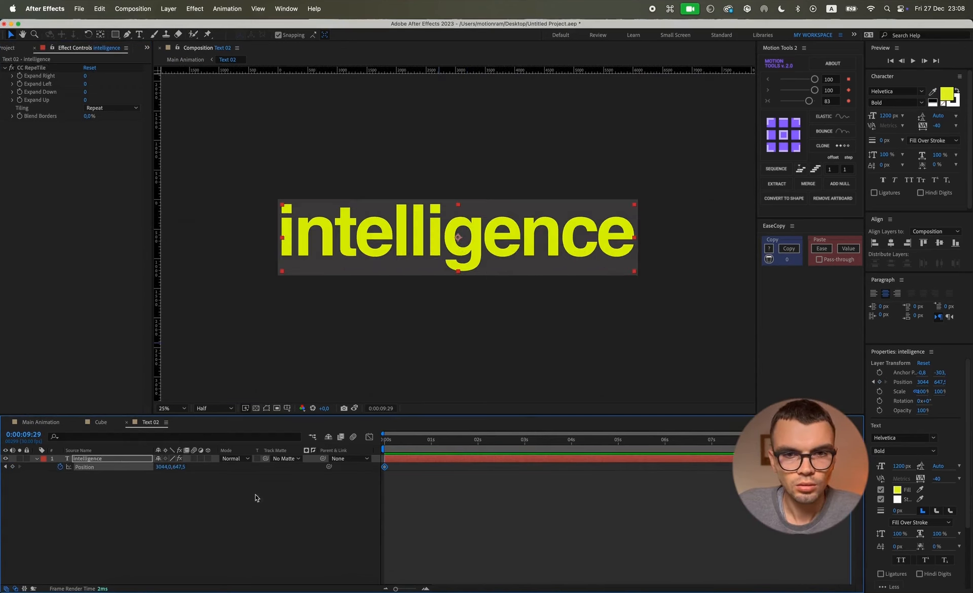
drag(161, 466, 273, 470)
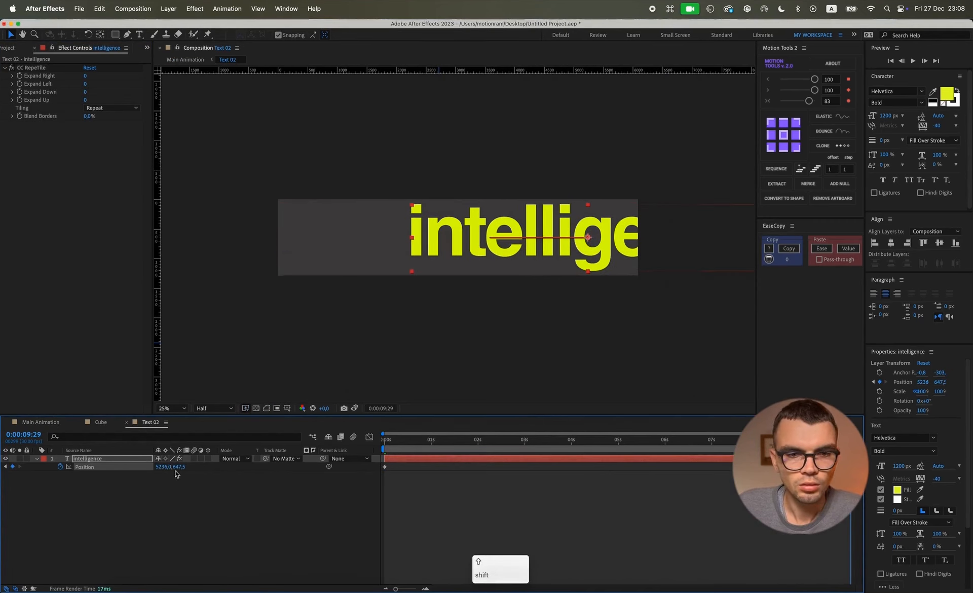
Set Expand Right and Expand Left of CC RepeTile to 5000
click(86, 76)
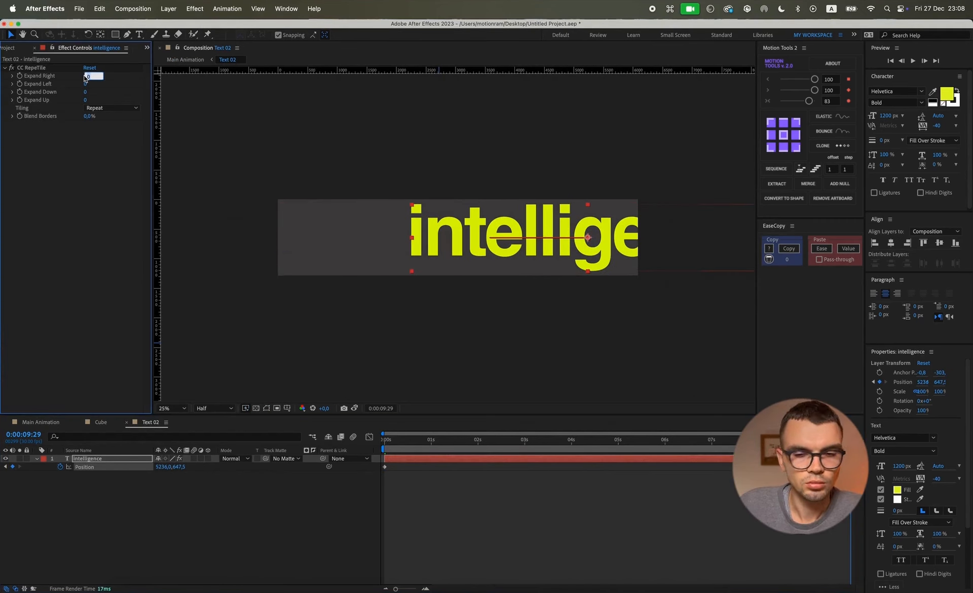
text(5000)
key(Return)
click(88, 76)
key(super+c)
click(86, 84)
key(super+v)
key(Return)
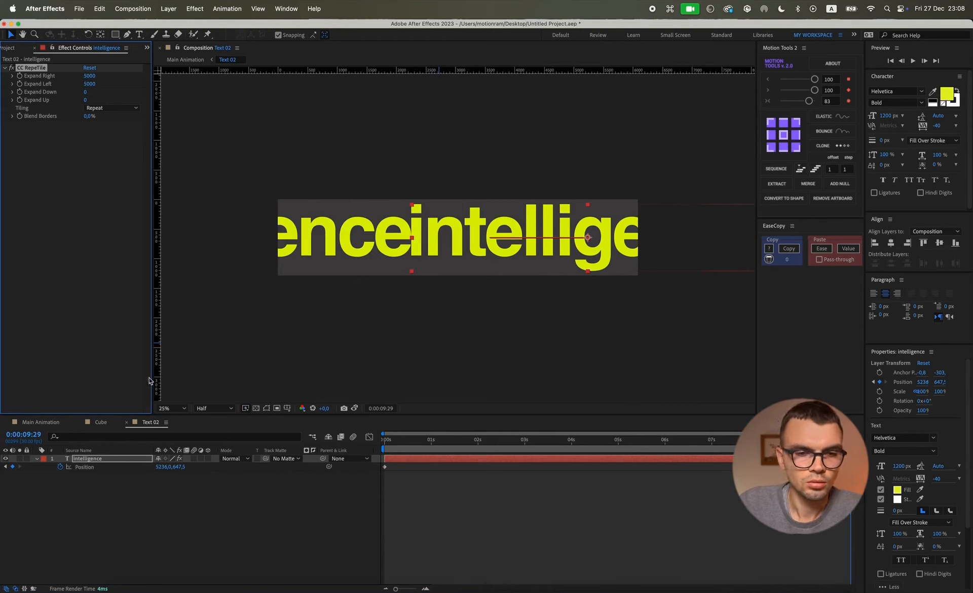
Move the last-frame X Position to about 10612 and set CC RepeTile's Expand Right and Expand Left to 15000
drag(163, 466, 423, 467)
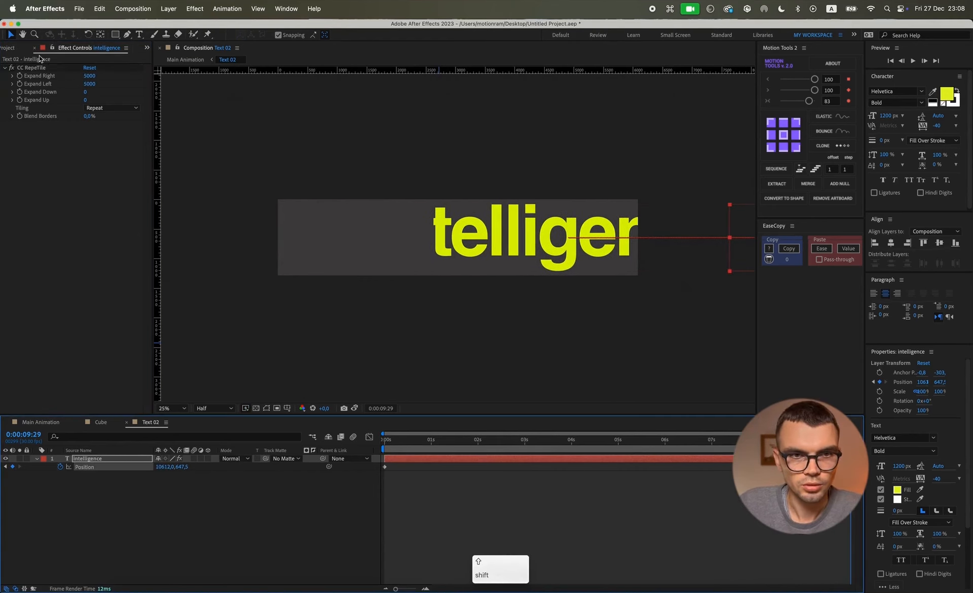
click(89, 77)
text(15000)
key(super+a)
key(super+c)
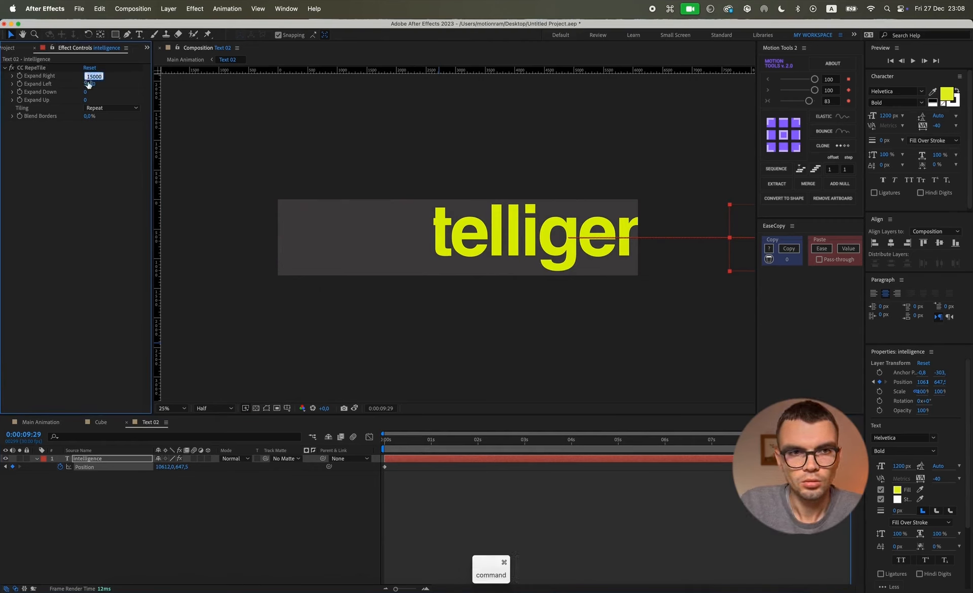
click(88, 83)
key(super+v)
click(91, 77)
key(Return)
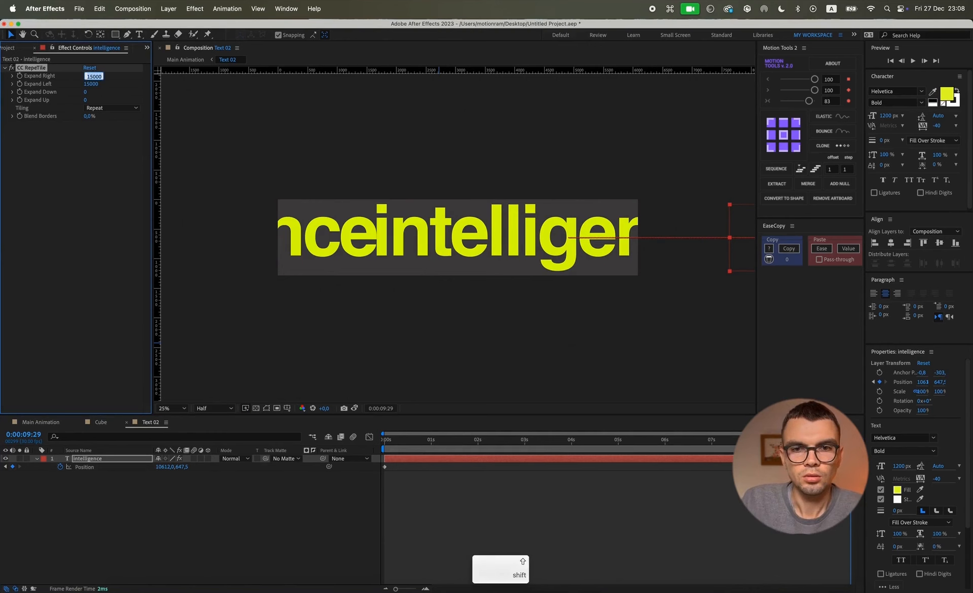
Move the last-frame X Position to about 14937 and take a snapshot of the first frame
click(168, 511)
drag(157, 470, 368, 473)
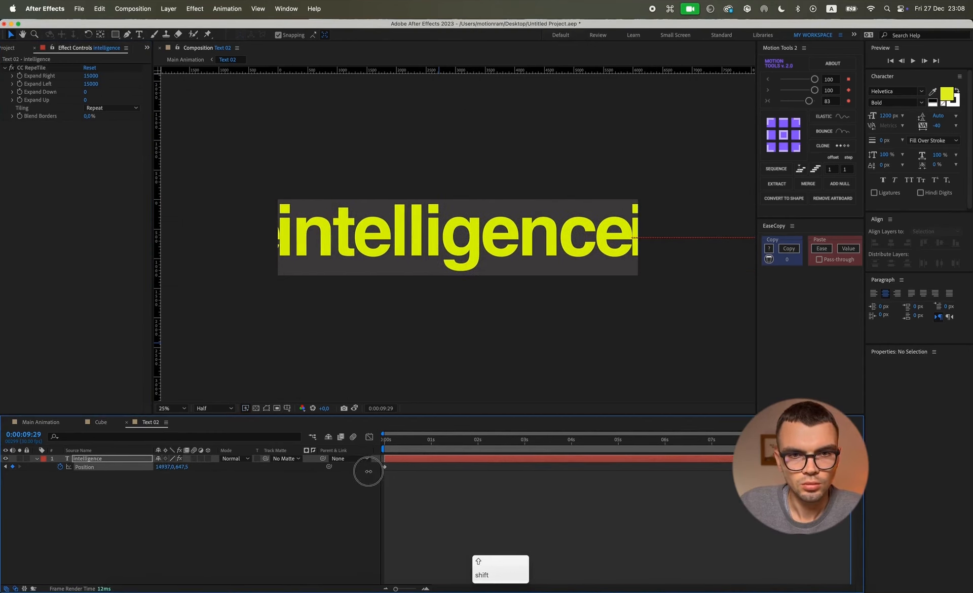
key(Home)
click(344, 408)
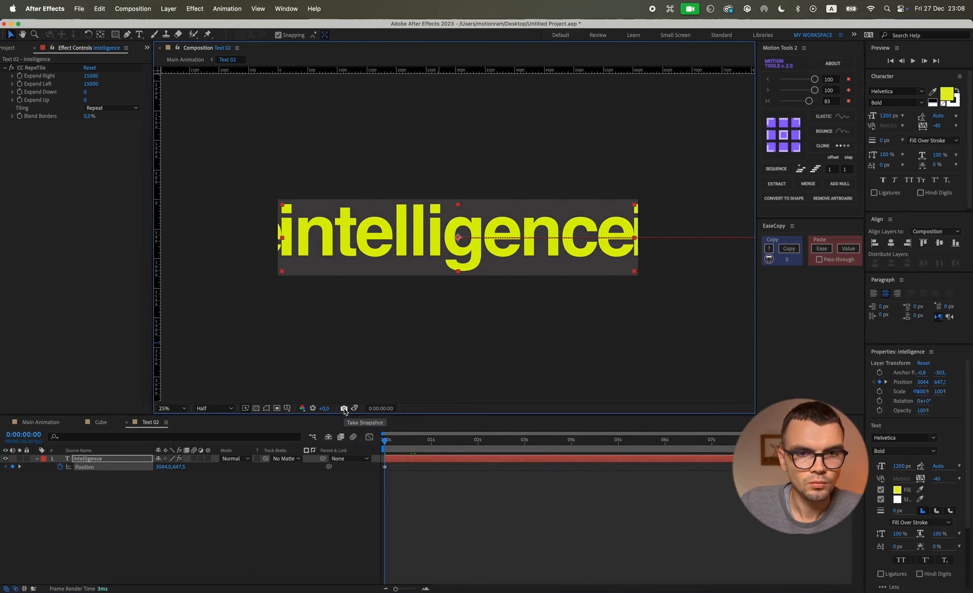
Compare the last frame of the intelligence text with the first-frame snapshot
key(End)
key(period)
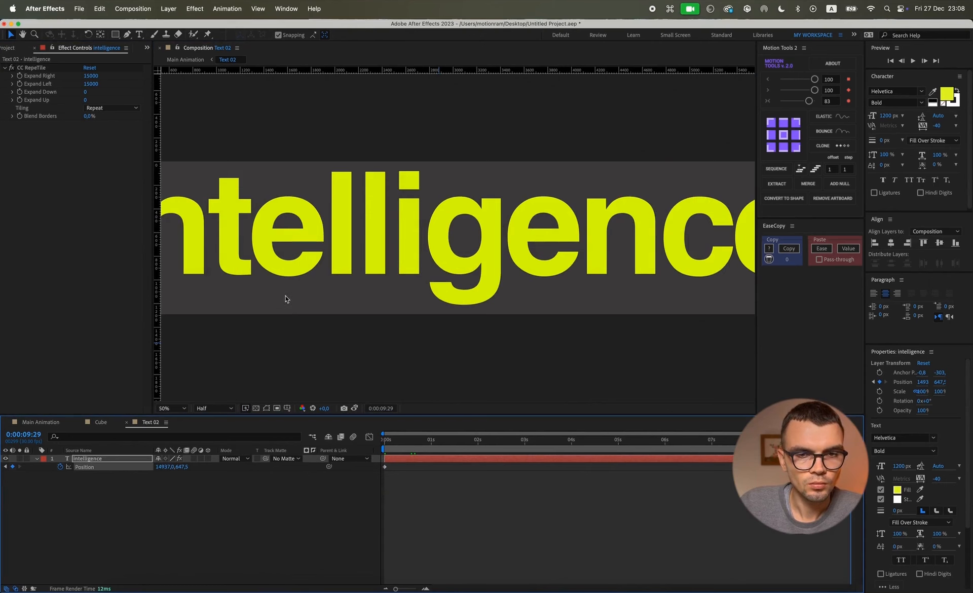
key(comma)
click(355, 408)
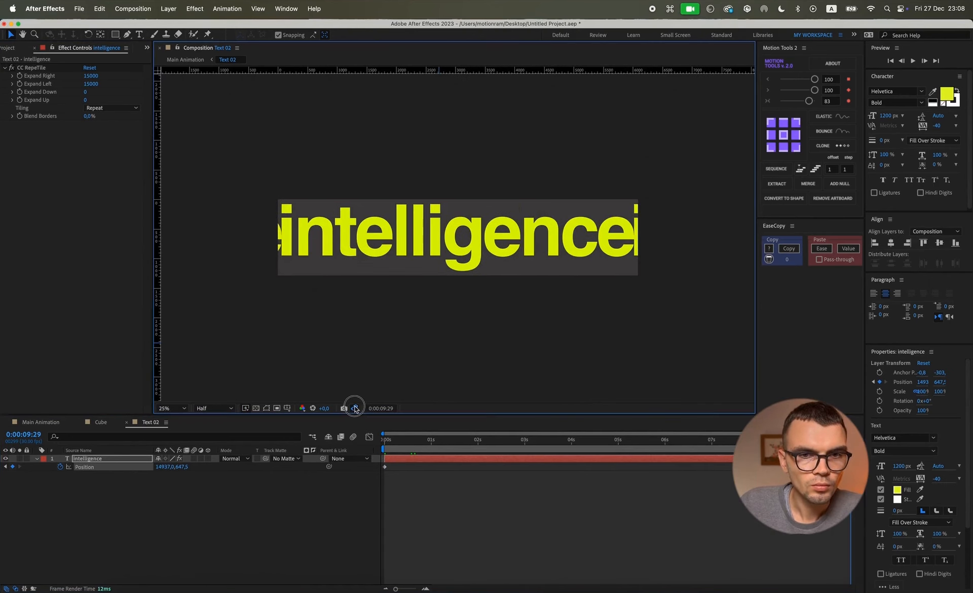
Return to the first frame and place a vertical guide at the left edge of the word "intelligence"
drag(437, 445, 383, 440)
key(period)
key(comma)
drag(155, 214, 281, 267)
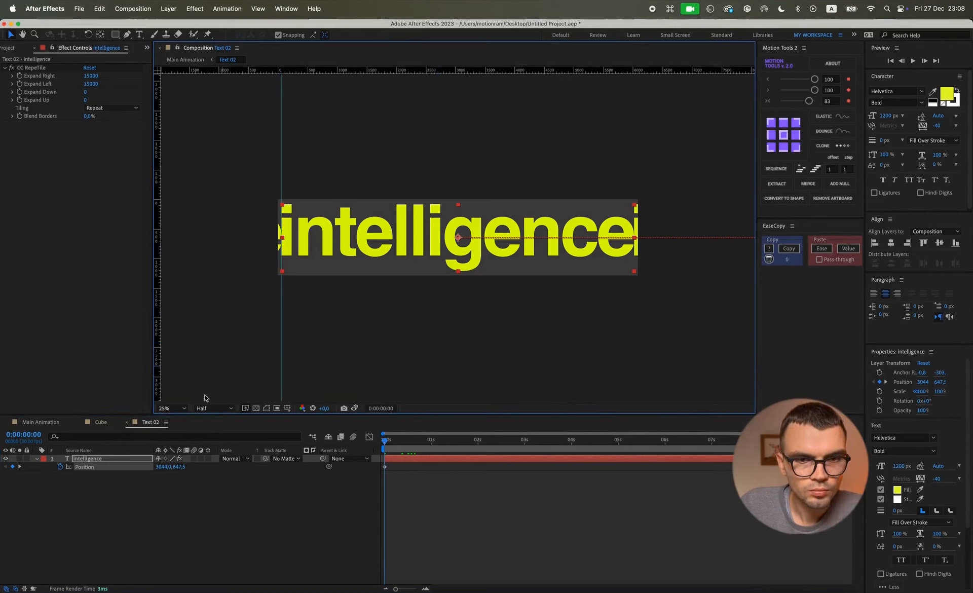
On the last frame, adjust the intelligence text's X Position to align the word with the vertical guide, and preview the loop
key(End)
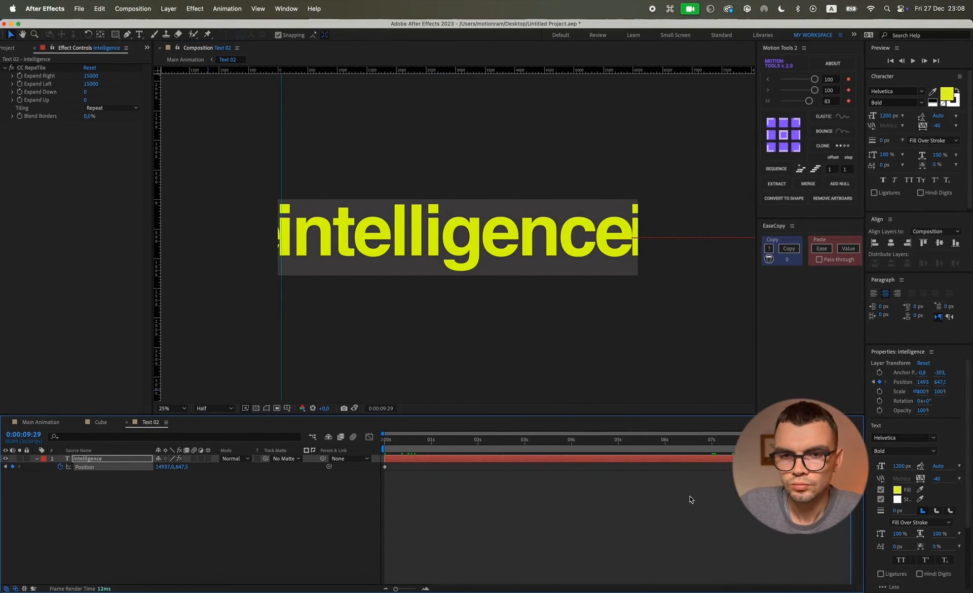
click(689, 499)
click(302, 246)
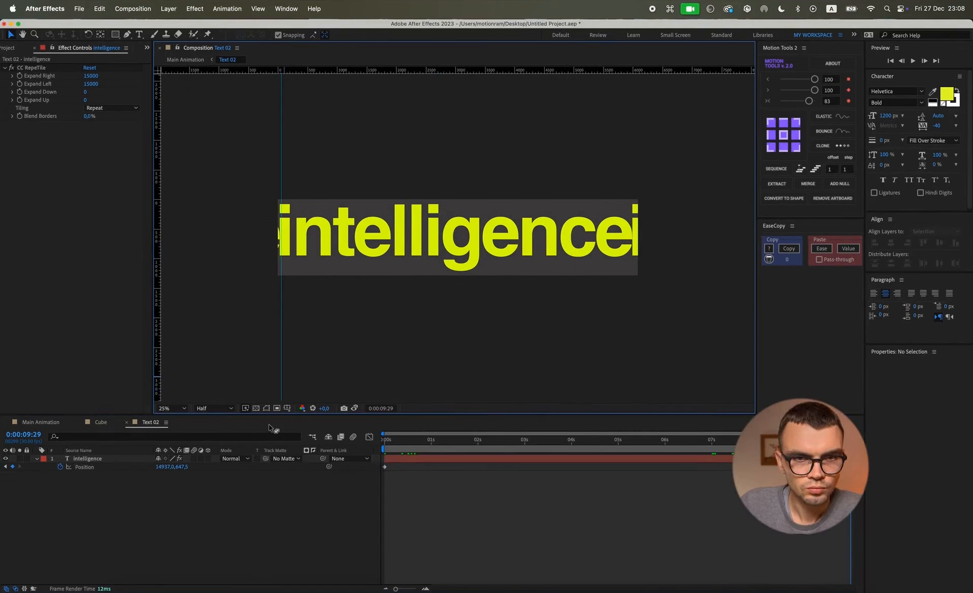
drag(158, 467, 161, 467)
key(space)
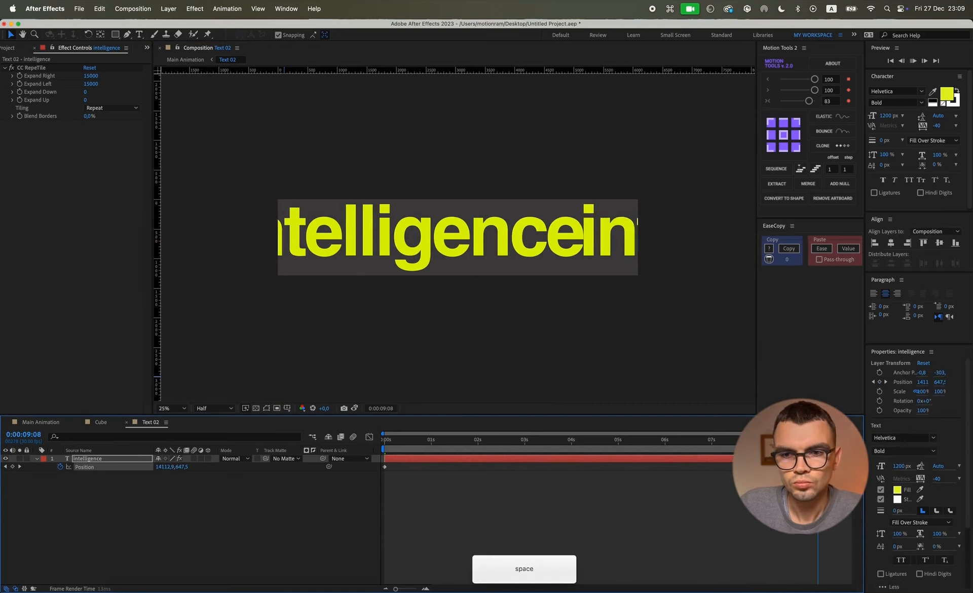
key(space)
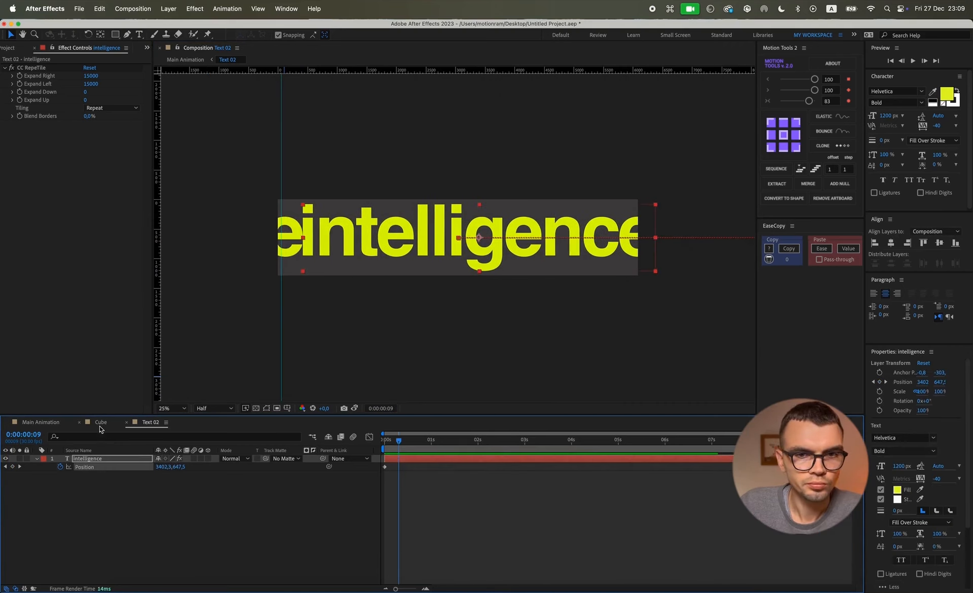
Return to the Main Animation composition, collapse the open layer properties, and preview from the first frame
click(101, 422)
click(46, 423)
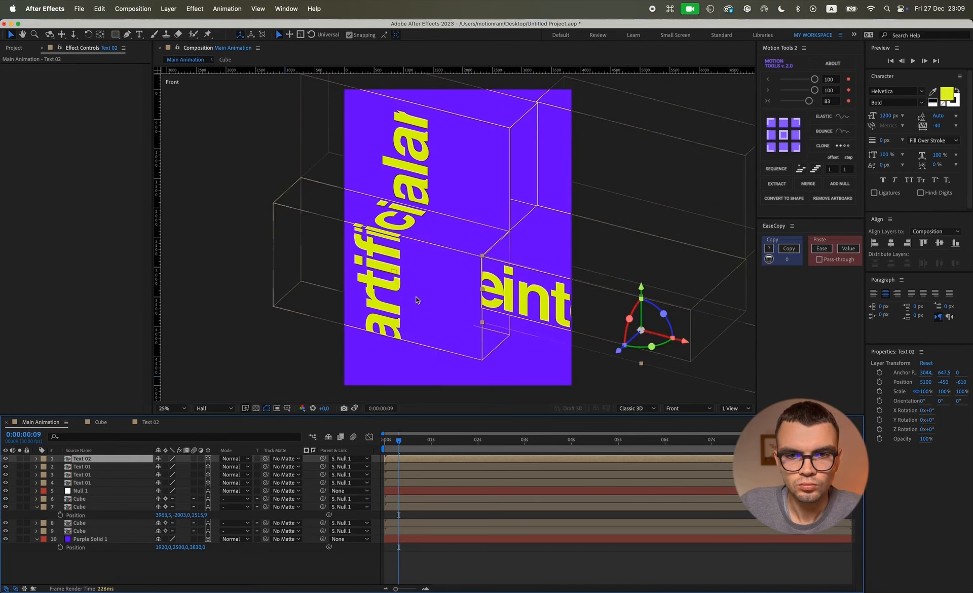
click(544, 557)
drag(396, 440, 360, 450)
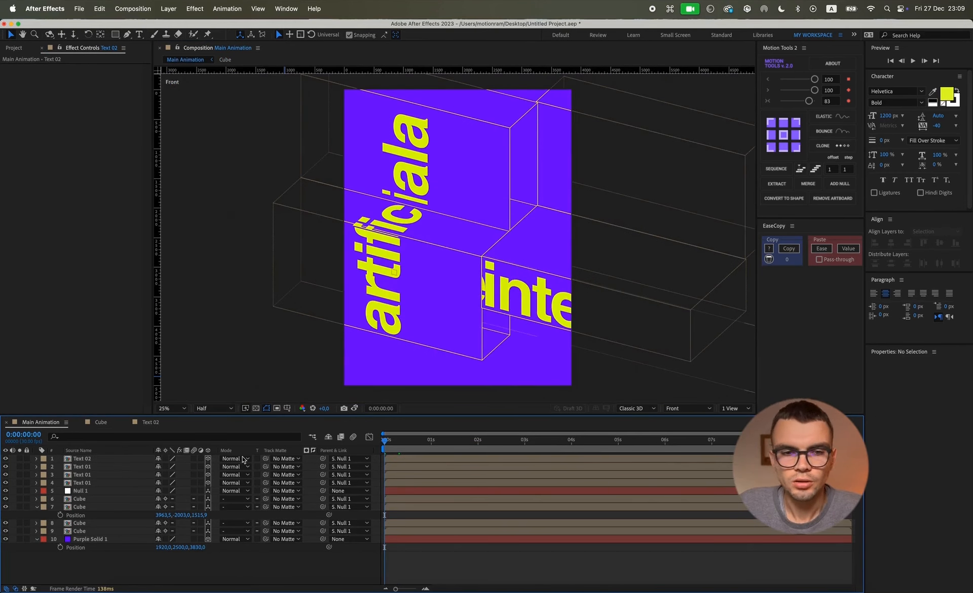
key(u)
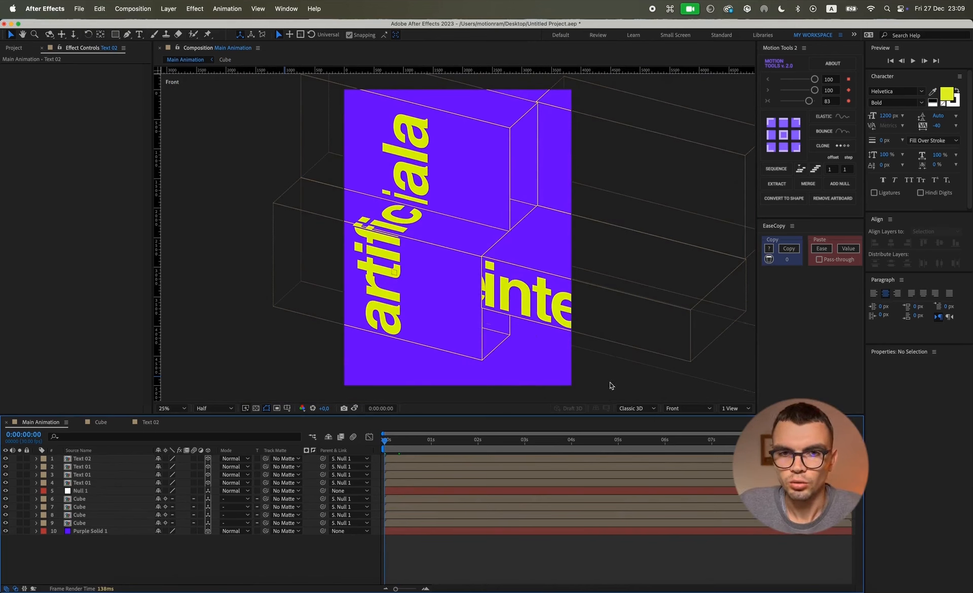
key(space)
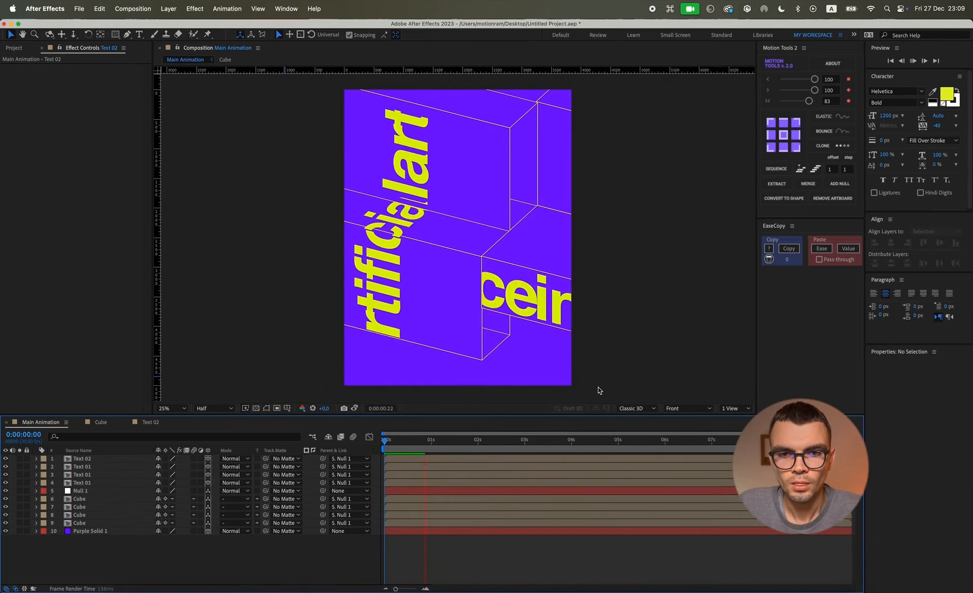
key(space)
Try a height of 2160 px for the Main Animation composition
key(super+k)
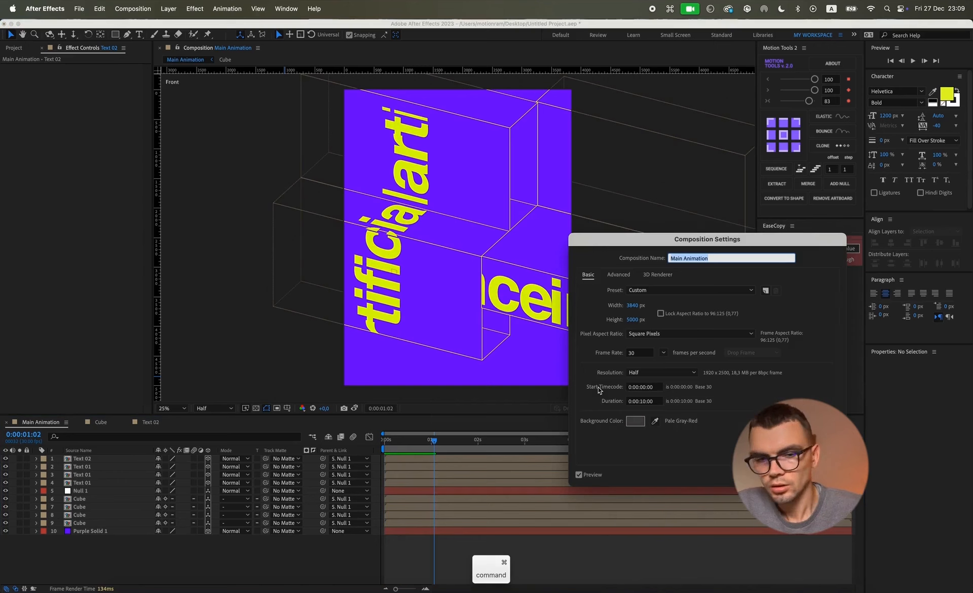
click(631, 319)
text(2160)
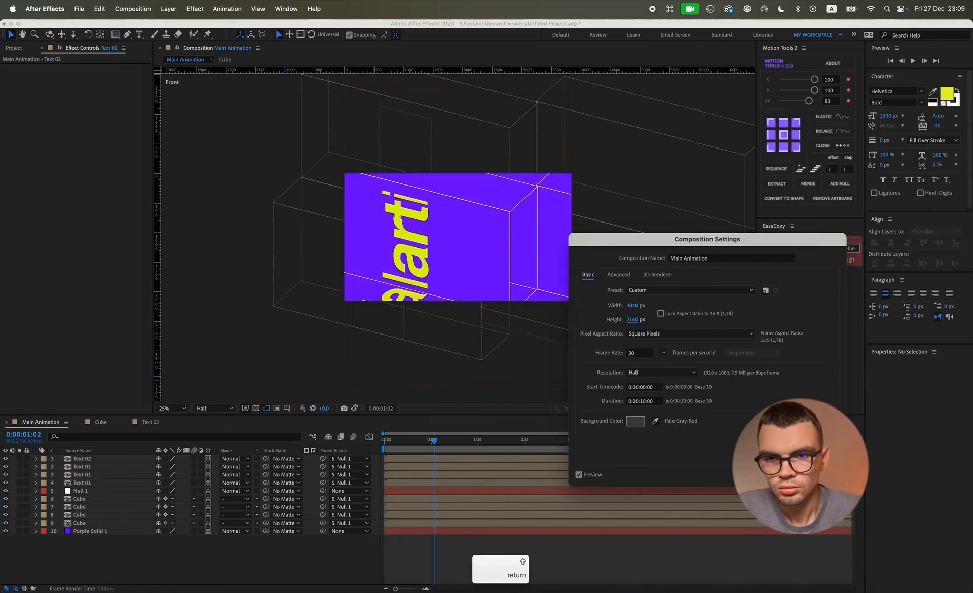
key(Return)
Set the Main Animation composition's height to 3840 px and preview the square framing
key(super+k)
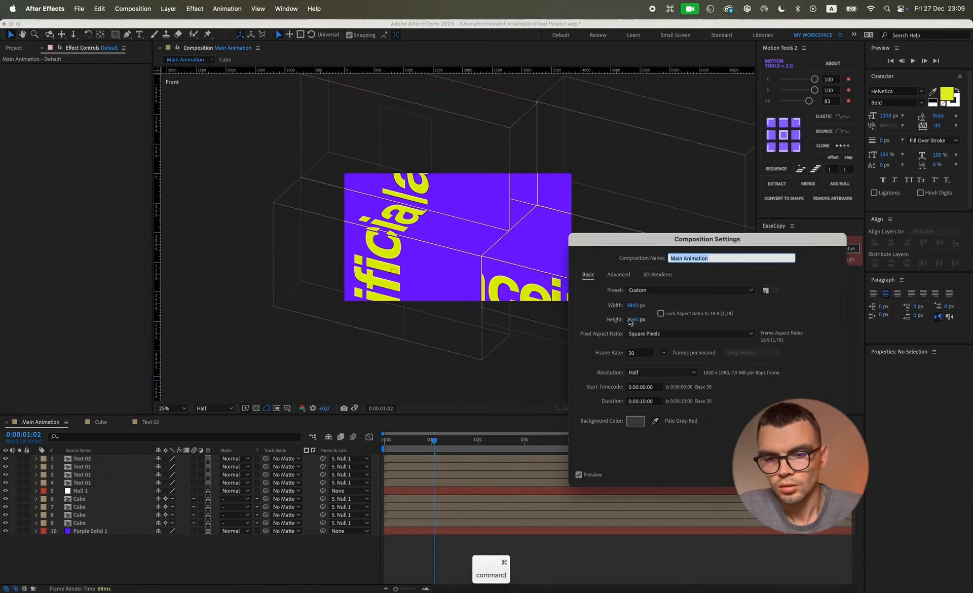
click(637, 318)
text(3840)
key(Return)
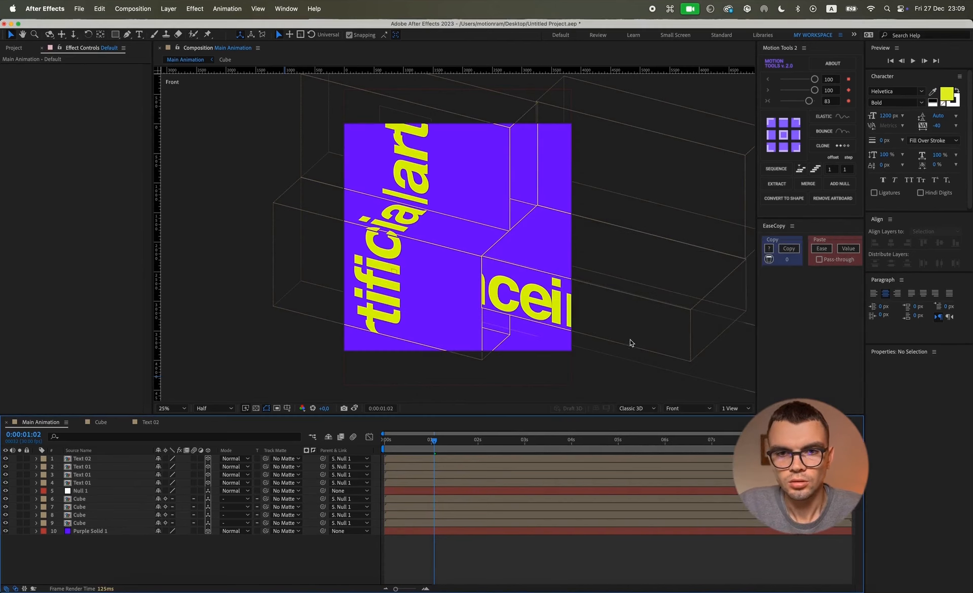
key(space)
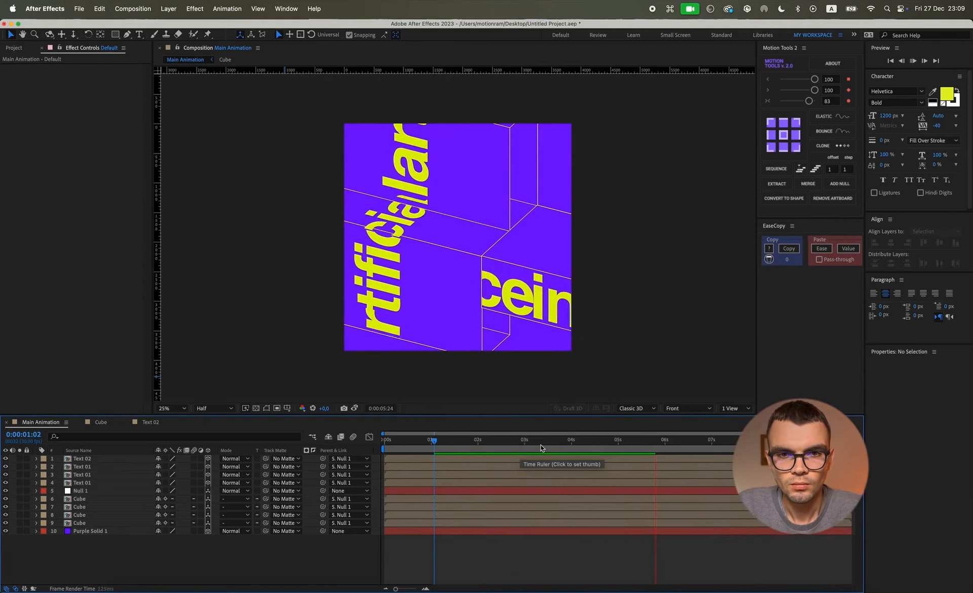
key(space)
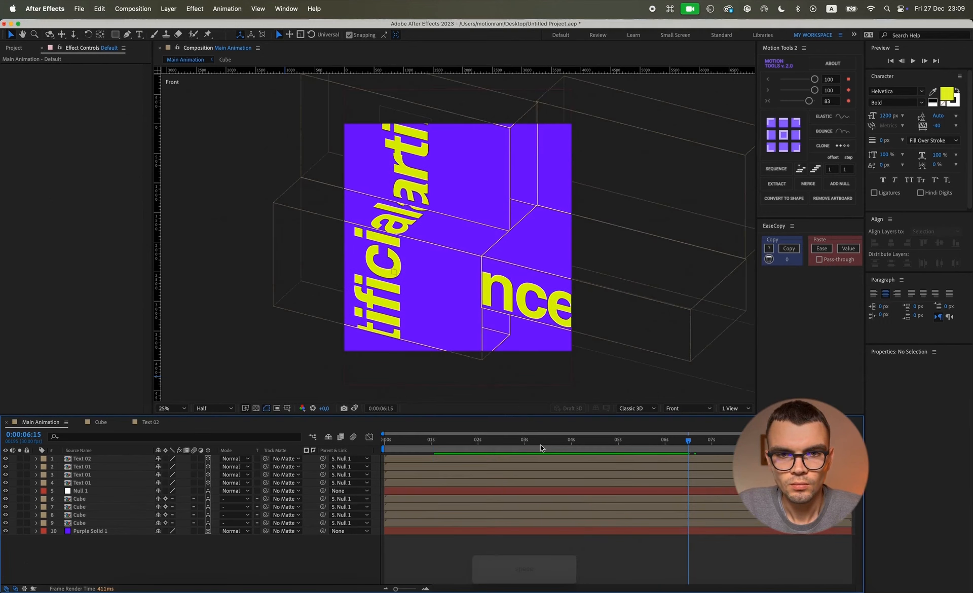
Move the upper vertical "artificial" text down along its red axis to a Y Position of about -279 and preview it
click(411, 158)
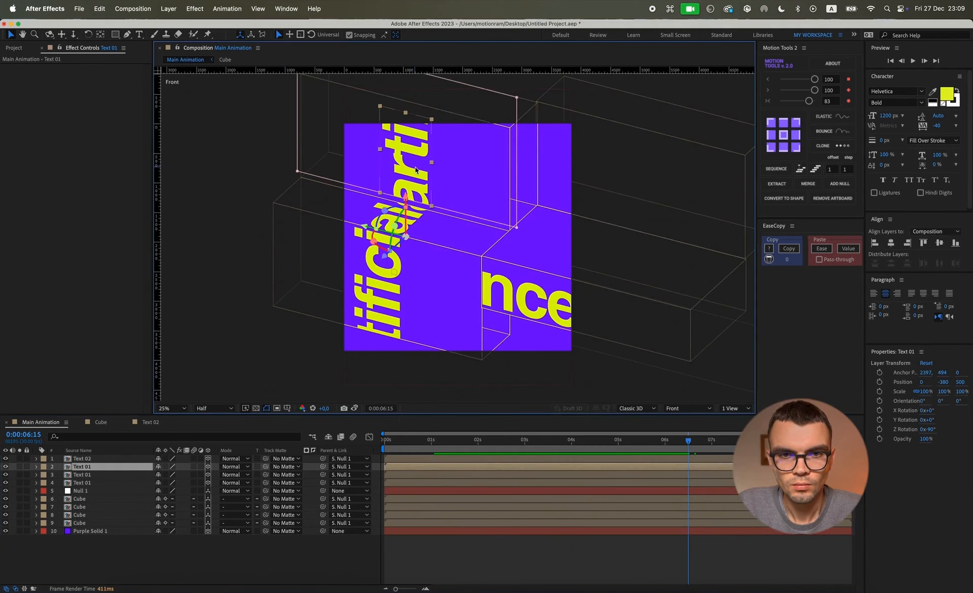
drag(407, 203, 406, 207)
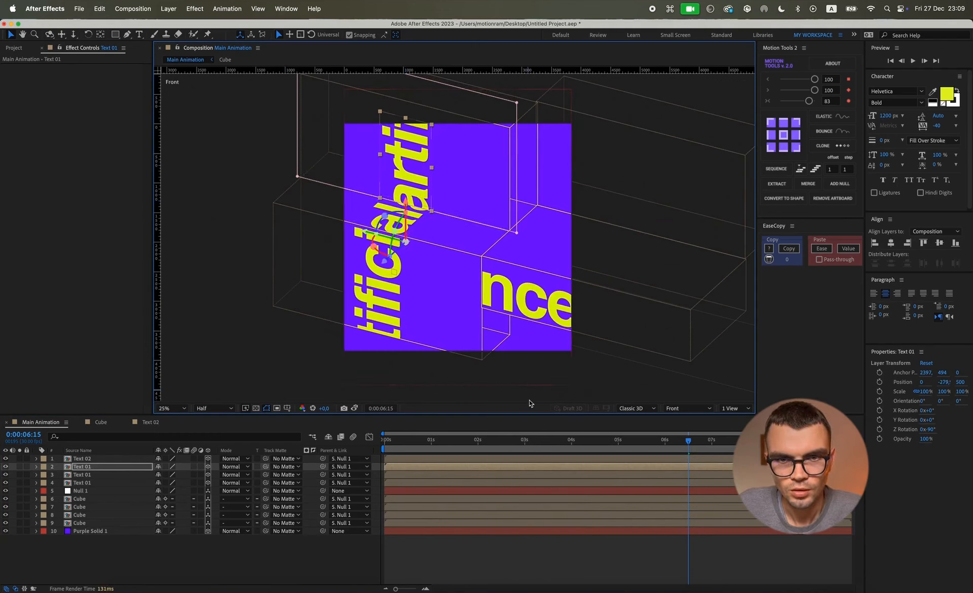
click(580, 559)
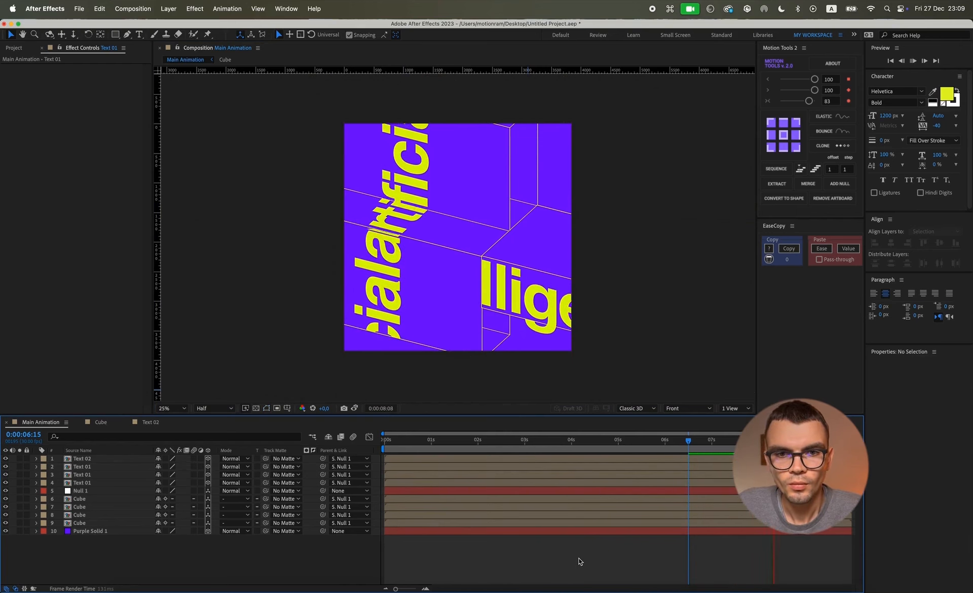
key(space)
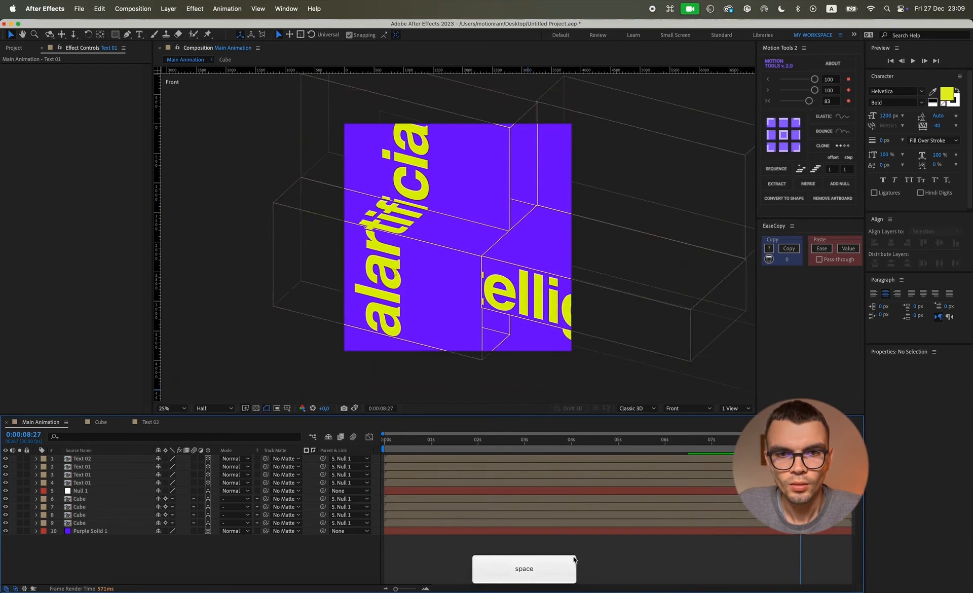
Move the "artificial" text on the lower front cube face slightly up along its red axis and preview from the first frame
click(388, 290)
drag(378, 178, 378, 173)
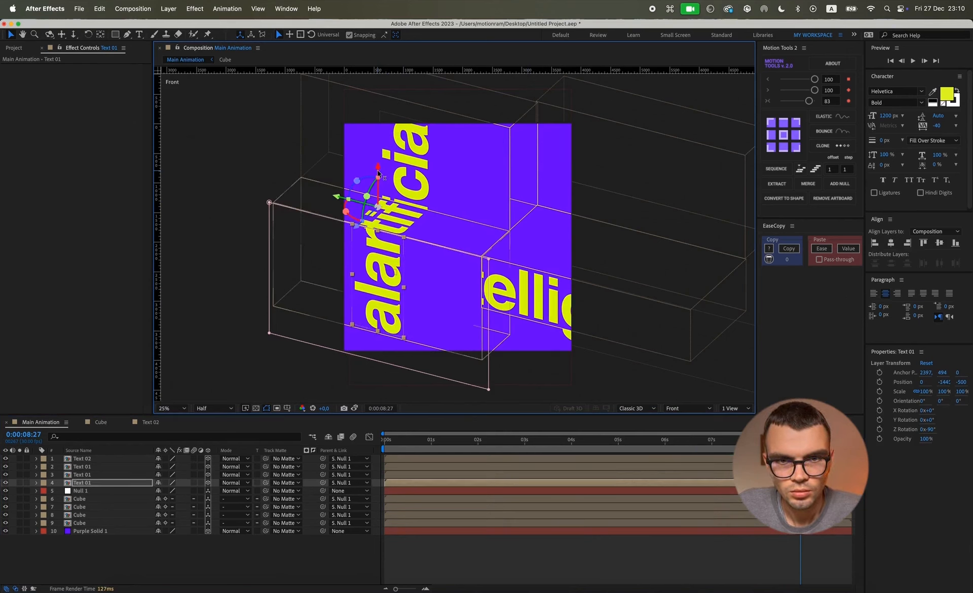
click(488, 552)
key(space)
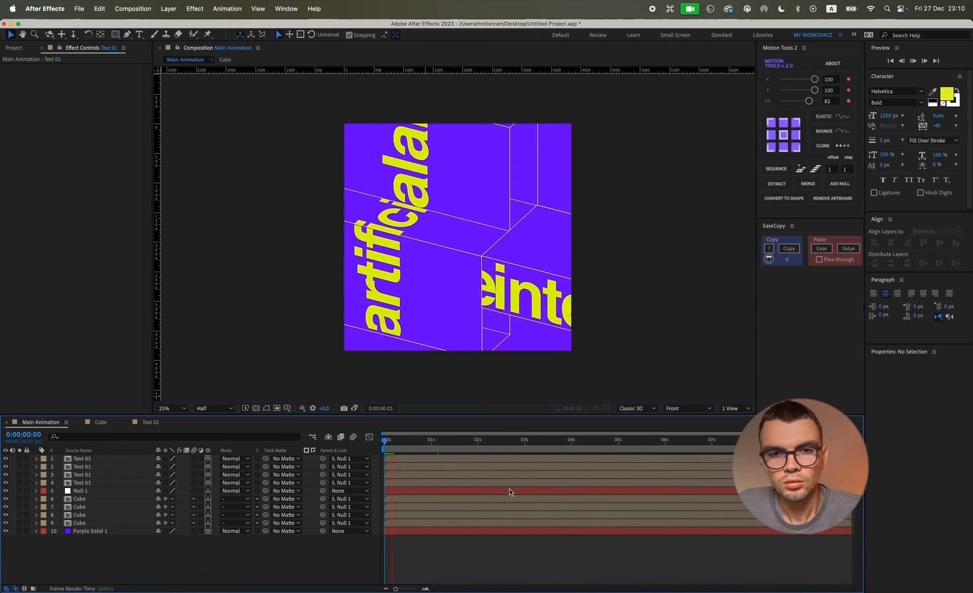
key(space)
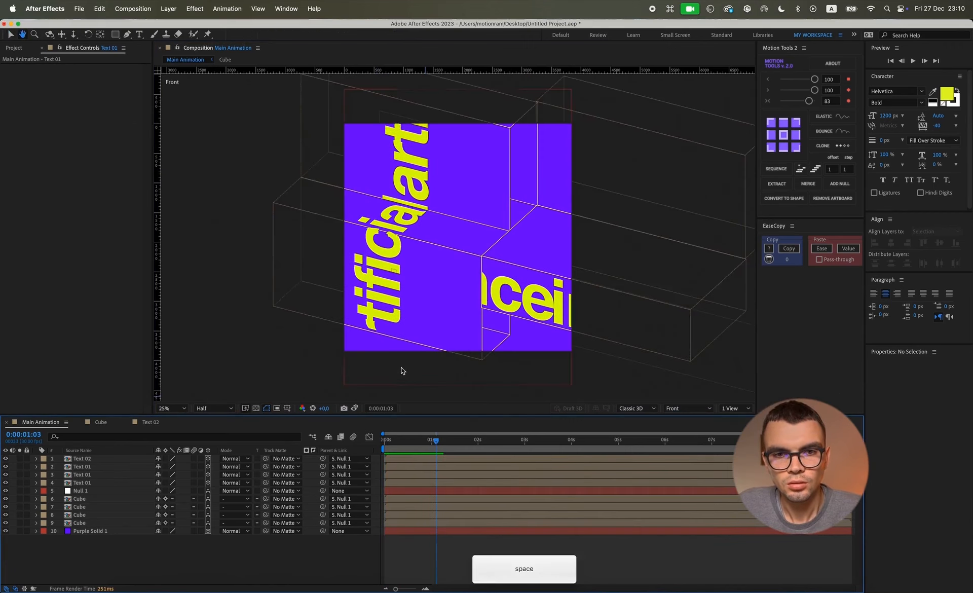
Select the Text 01 layer on the slanted ledge between the two vertical texts and display the scene in Top view
key(period)
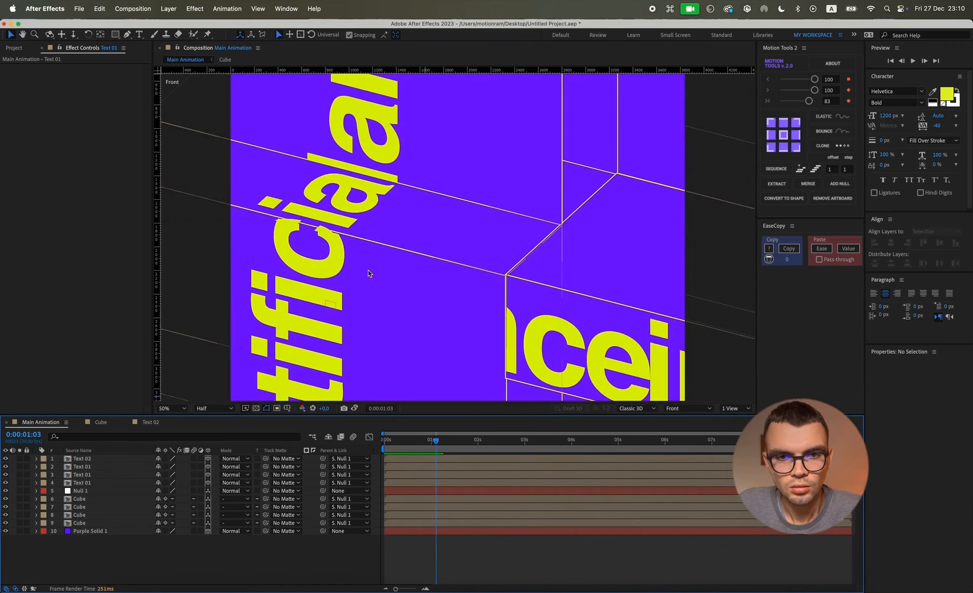
click(348, 214)
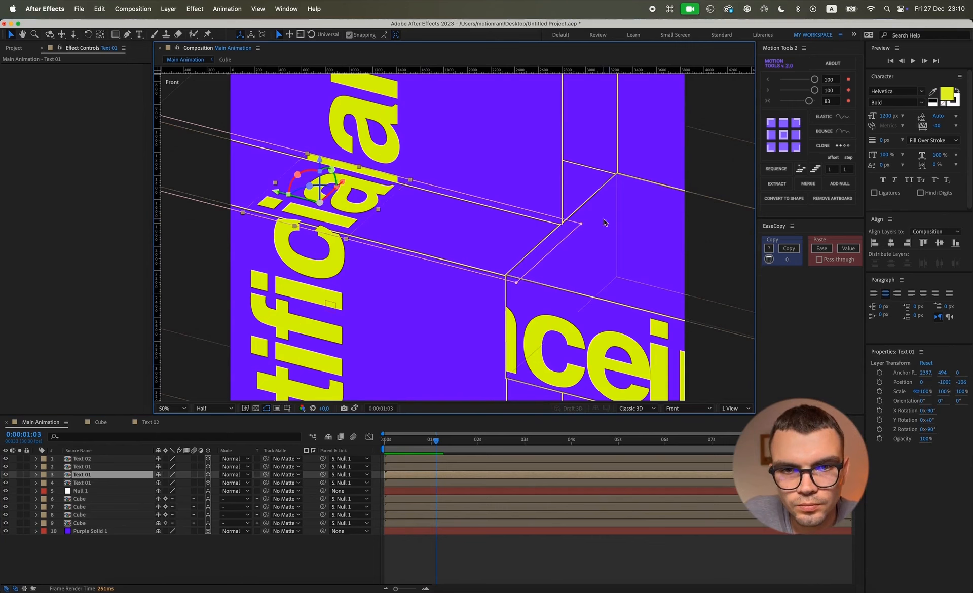
click(675, 409)
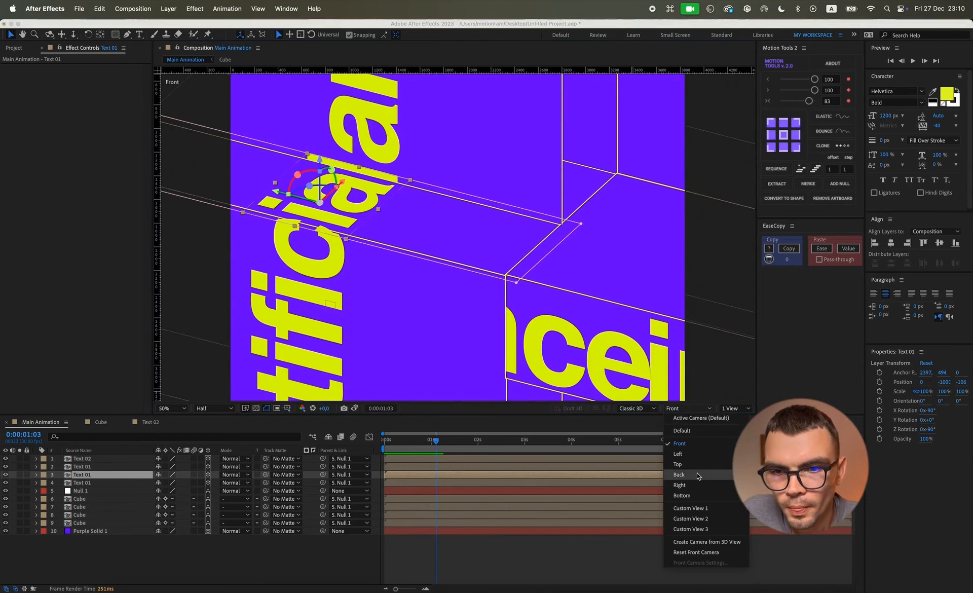
click(691, 465)
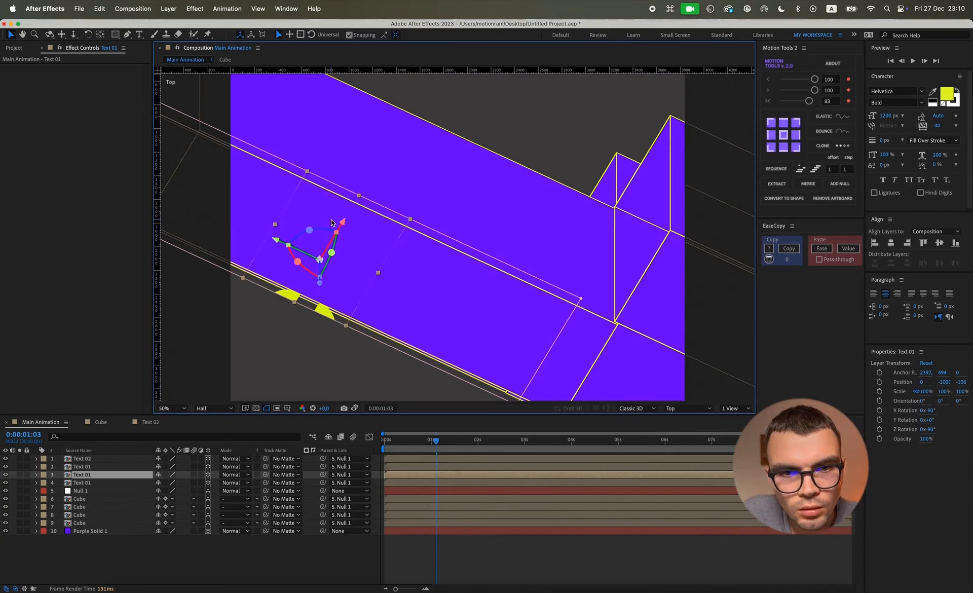
scroll(569, 305, down, 2)
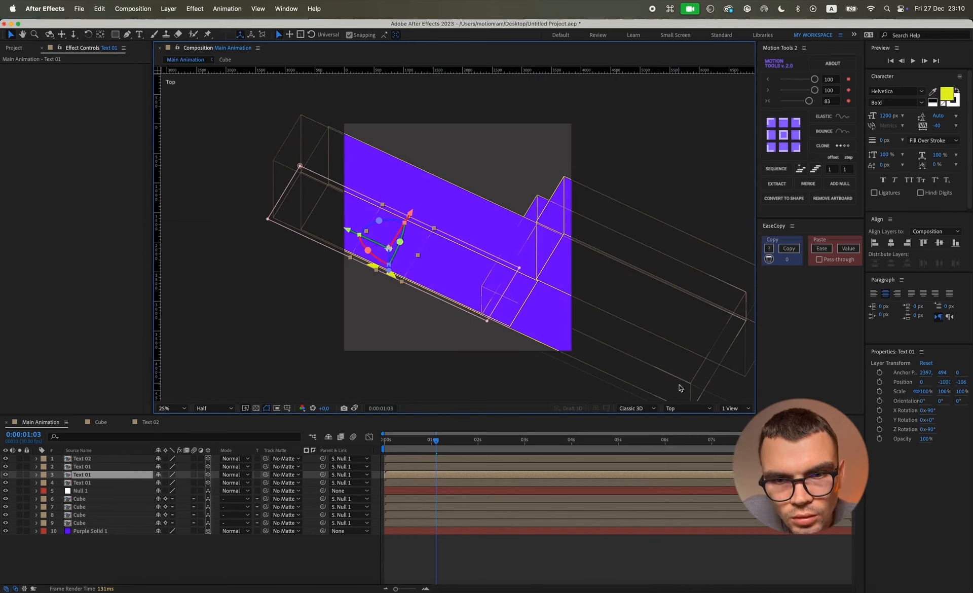
click(687, 408)
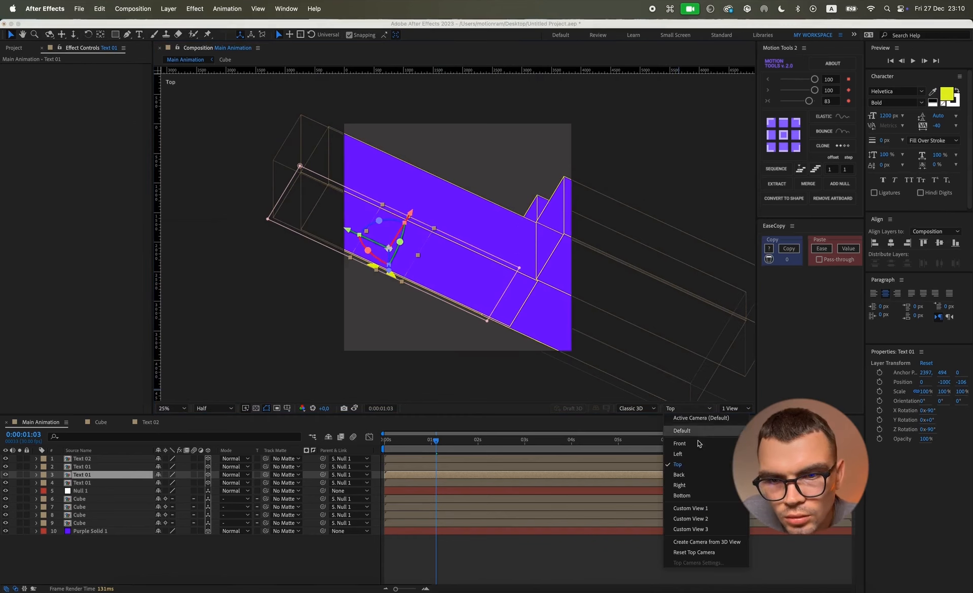
click(704, 526)
click(686, 407)
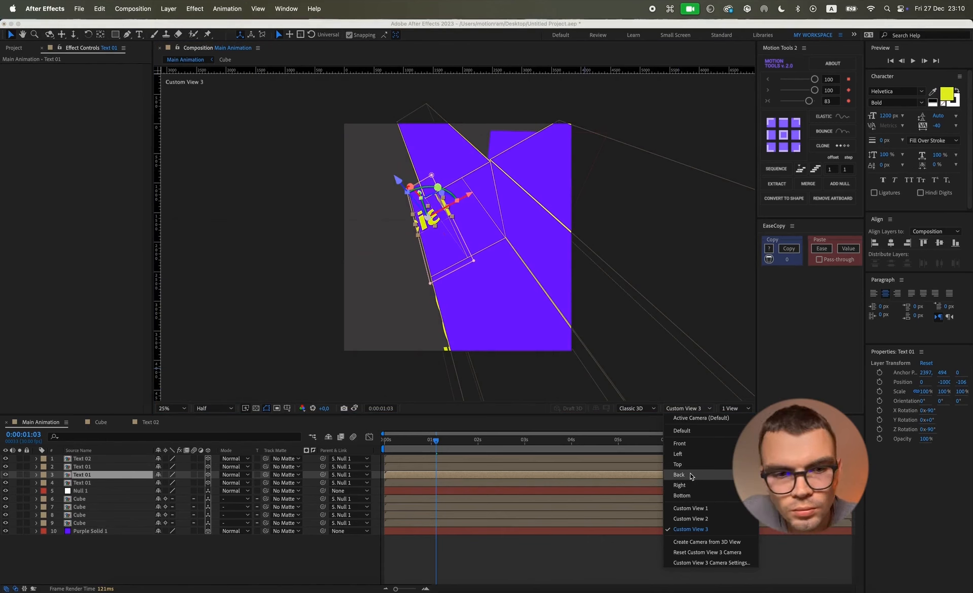
click(688, 465)
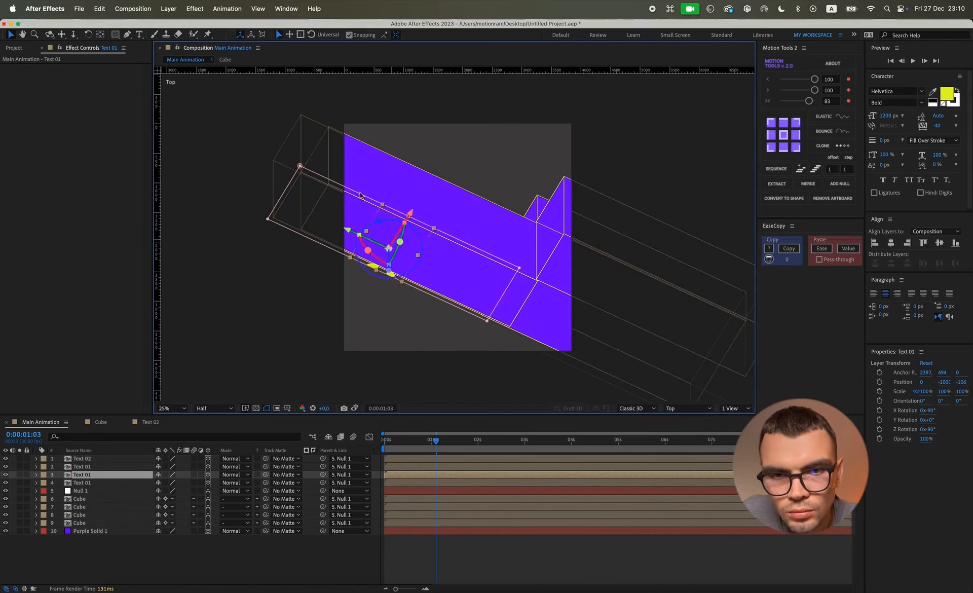
Move the selected Text 01 mask's upper and lower edge points slightly inward to fit the cube's top face
click(300, 166)
shift+click(521, 268)
drag(520, 268, 518, 271)
drag(494, 331, 269, 216)
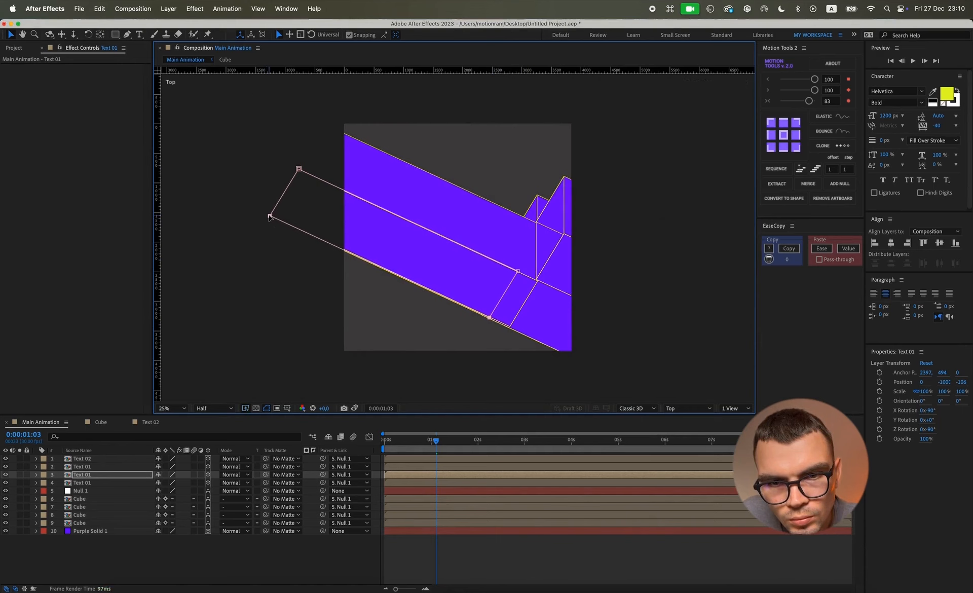
Switch the 3D view back to Front and preview the Main Animation from the first frame
click(667, 408)
click(692, 421)
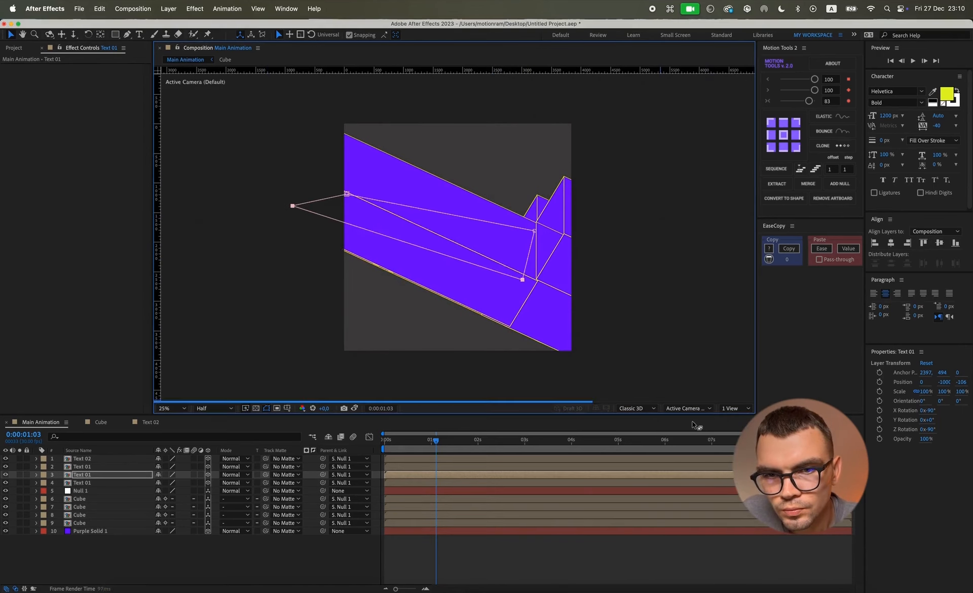
click(585, 568)
key(space)
click(687, 408)
click(693, 431)
click(687, 409)
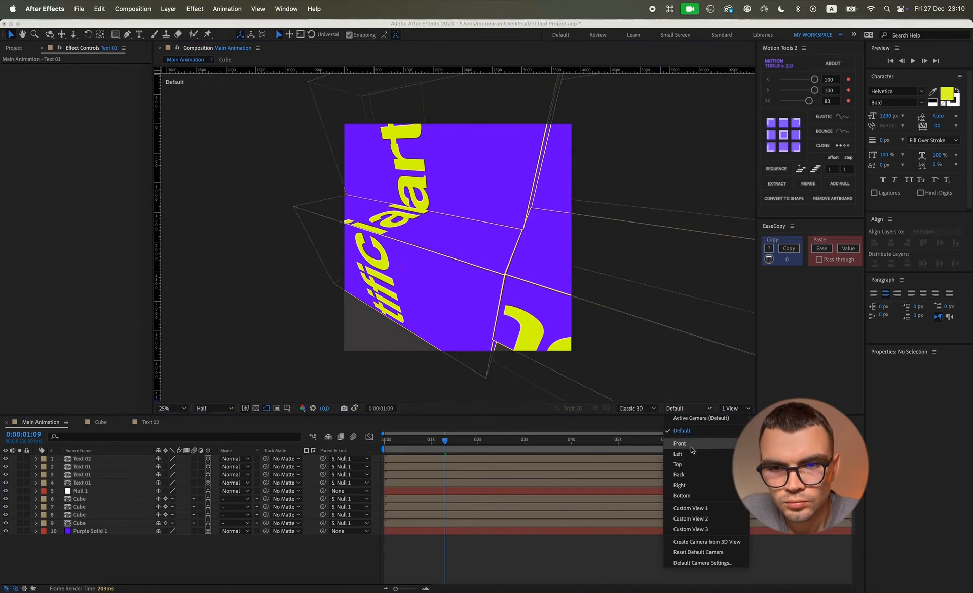
click(688, 441)
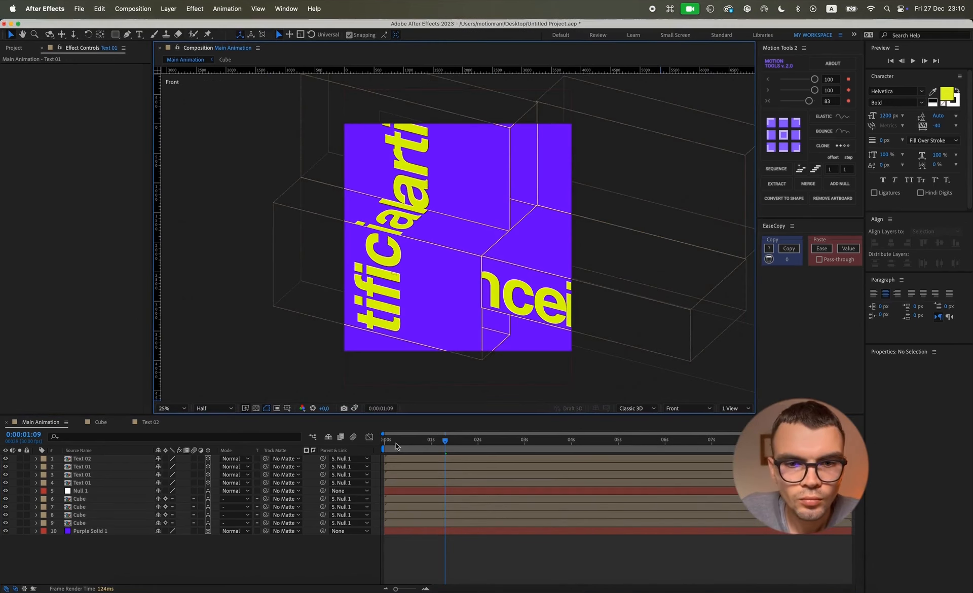
key(space)
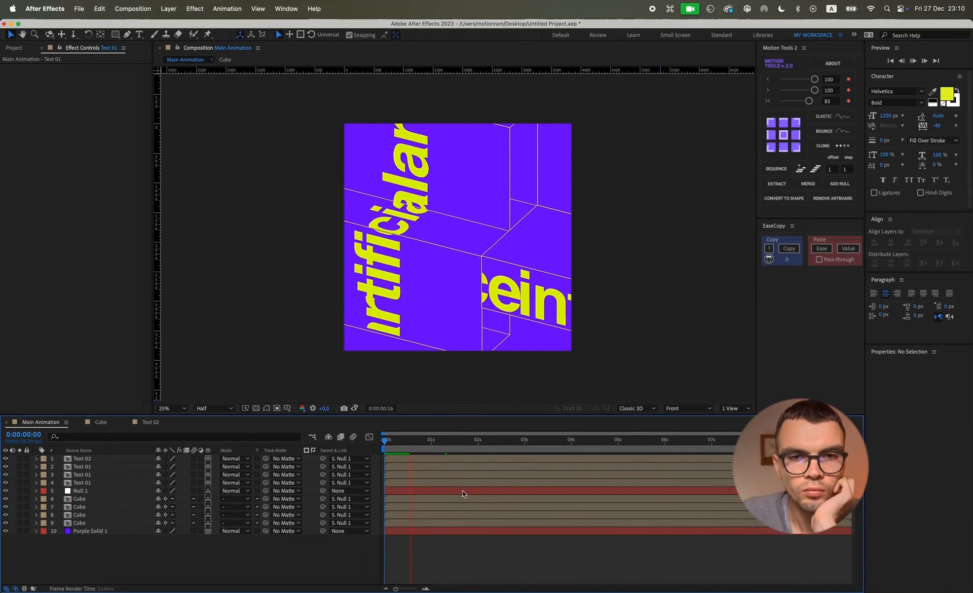
key(space)
key(space)
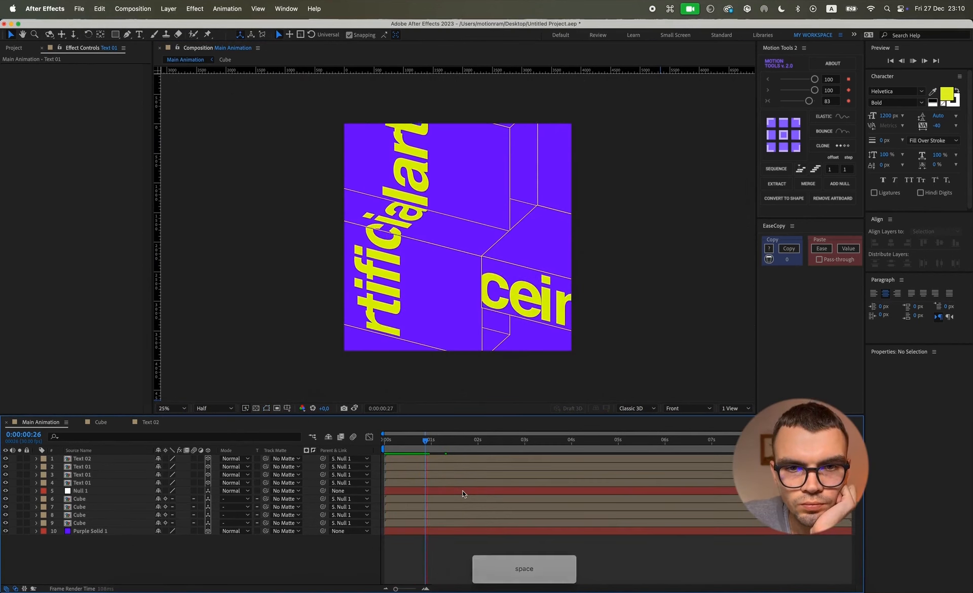
Preview Main Animation in short bursts up to 0:00:01:18 to examine the "artificial" text alignment across the cube edges
key(space)
key(space)
key(space)
key(space)
key(space)
key(space)
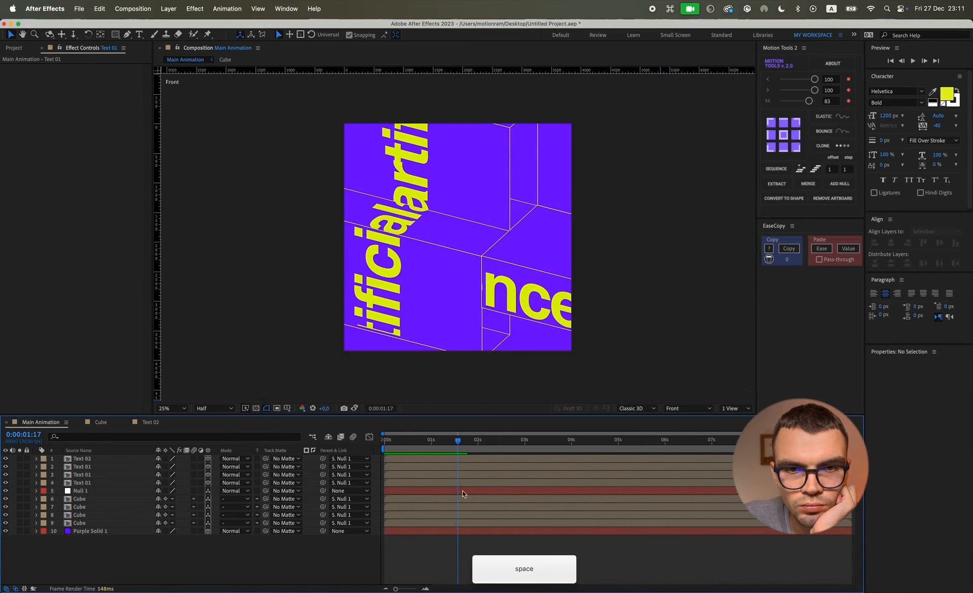
key(space)
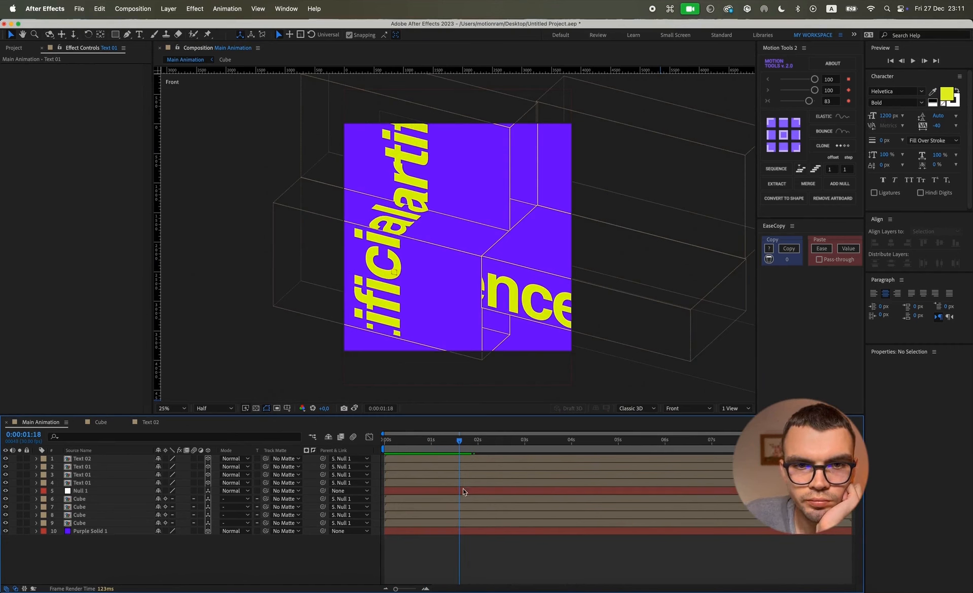
click(494, 188)
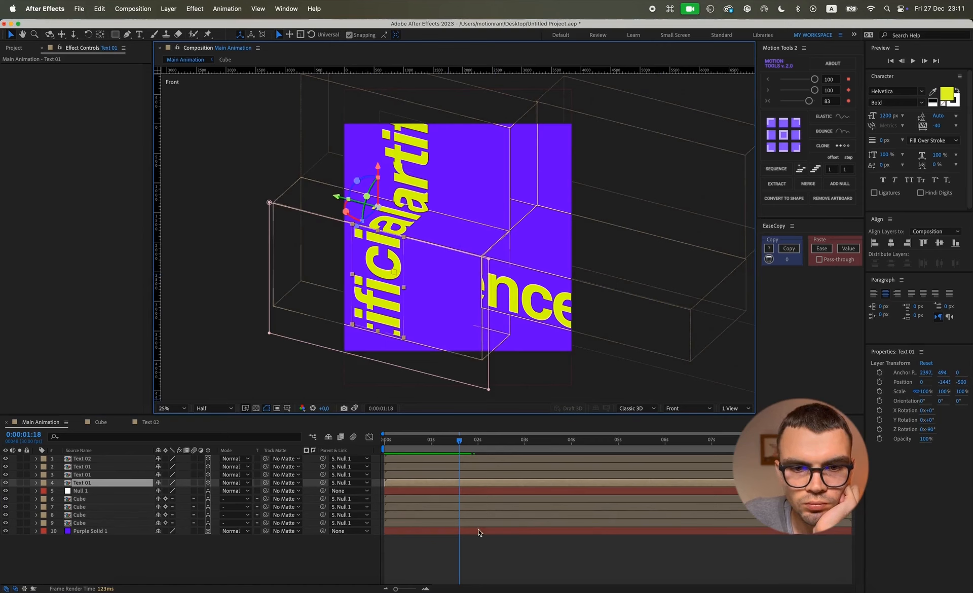
click(479, 547)
click(459, 152)
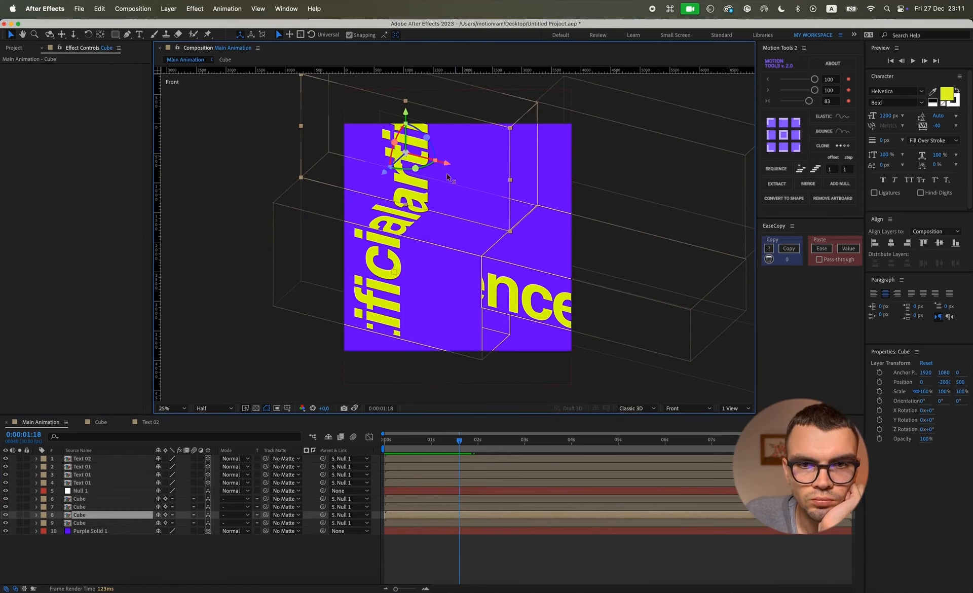
click(429, 572)
Resume the Main Animation preview from 0:00:01:18 with brief pauses, checking how both words move across the cube faces
key(space)
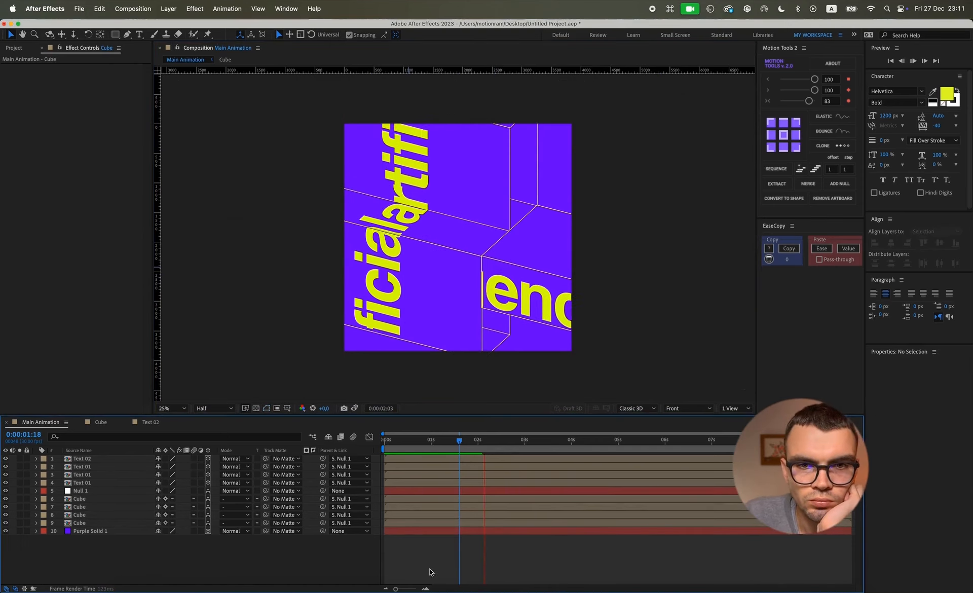
key(space)
key(space)
key(space)
key(space)
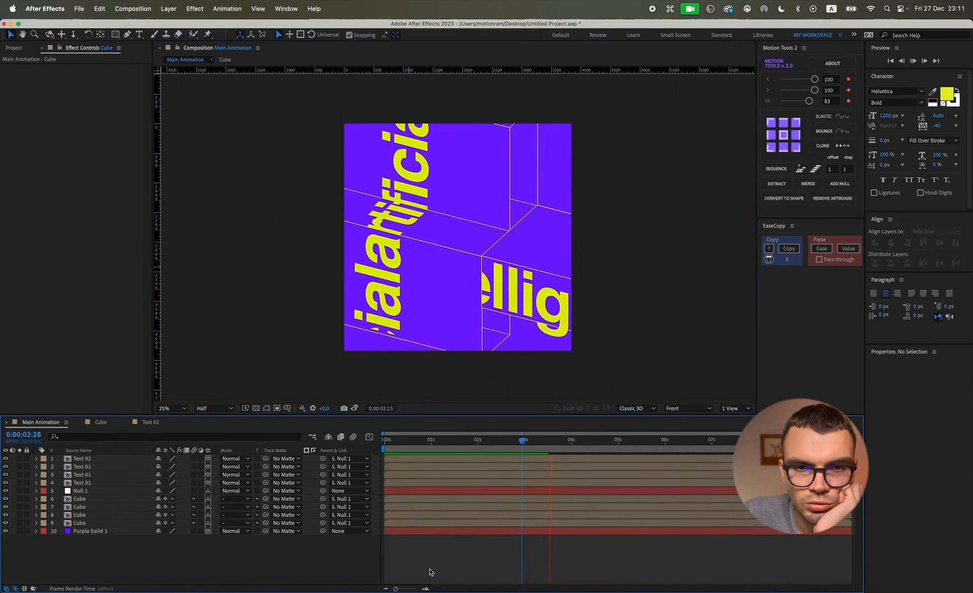